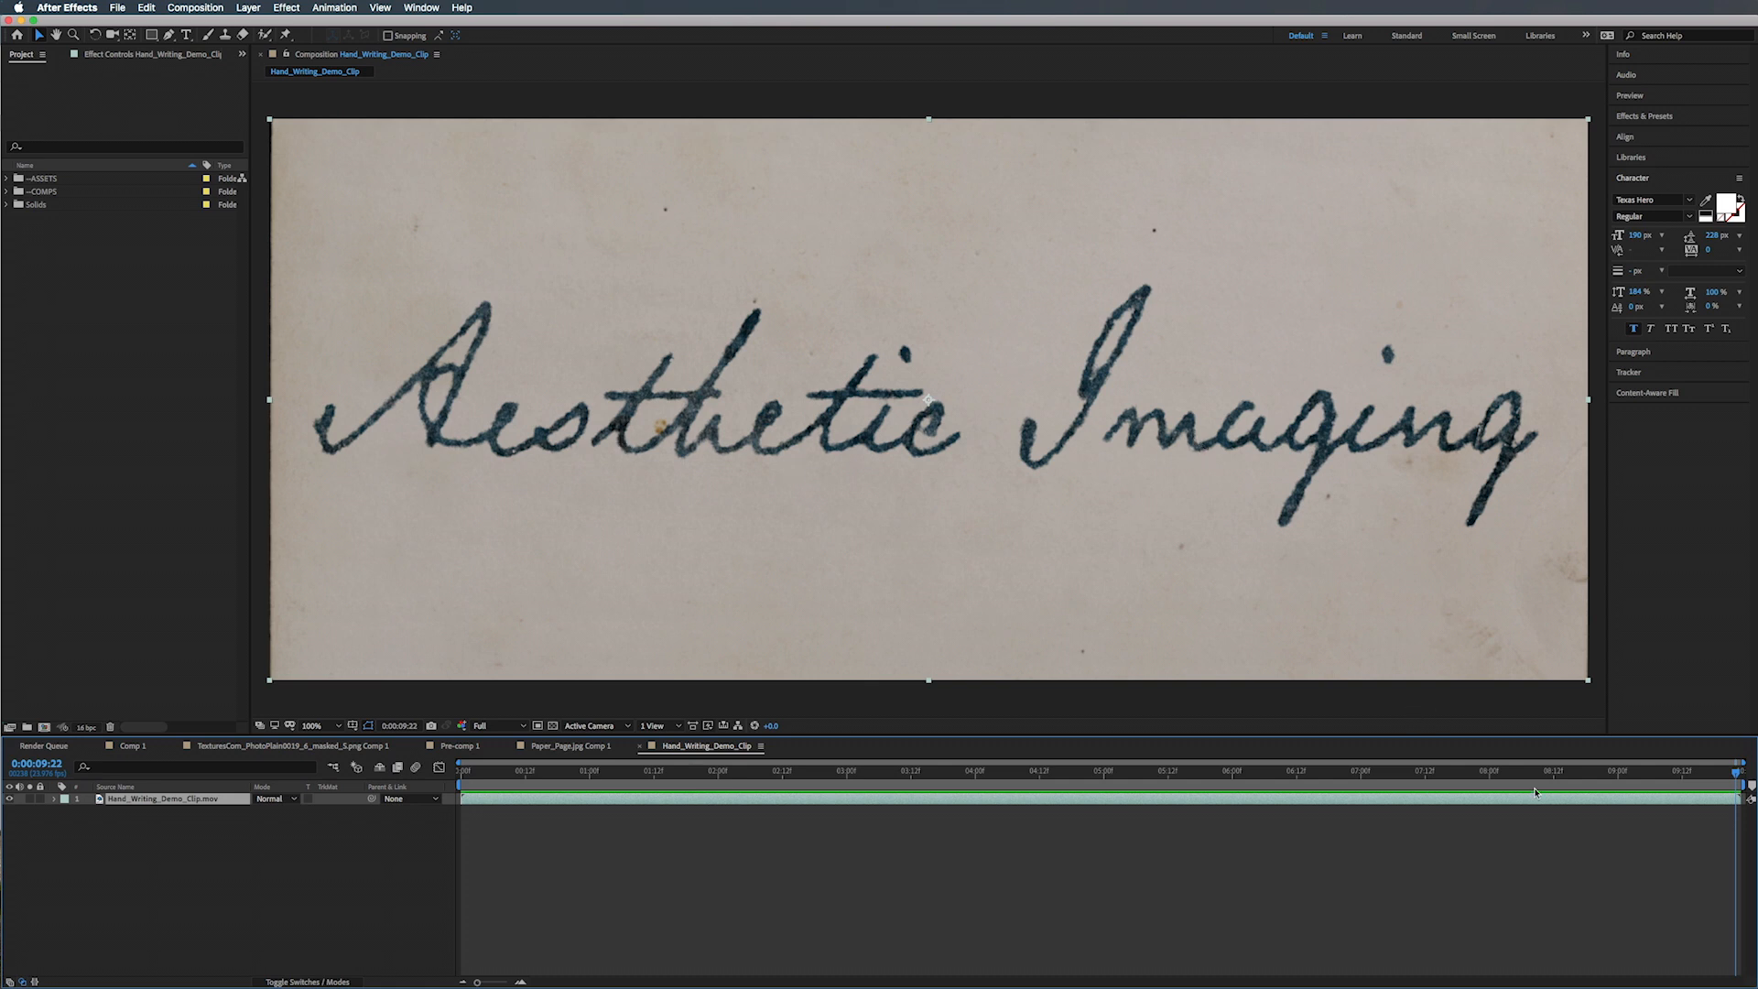
Step: Create a 1920 x 1080 px composition named --MAIN_COMP at 23.976 fps with a 10-second duration
mouse_move(1609, 769)
left_mouse_down()
mouse_move(675, 777)
mouse_move(1369, 776)
left_mouse_up()
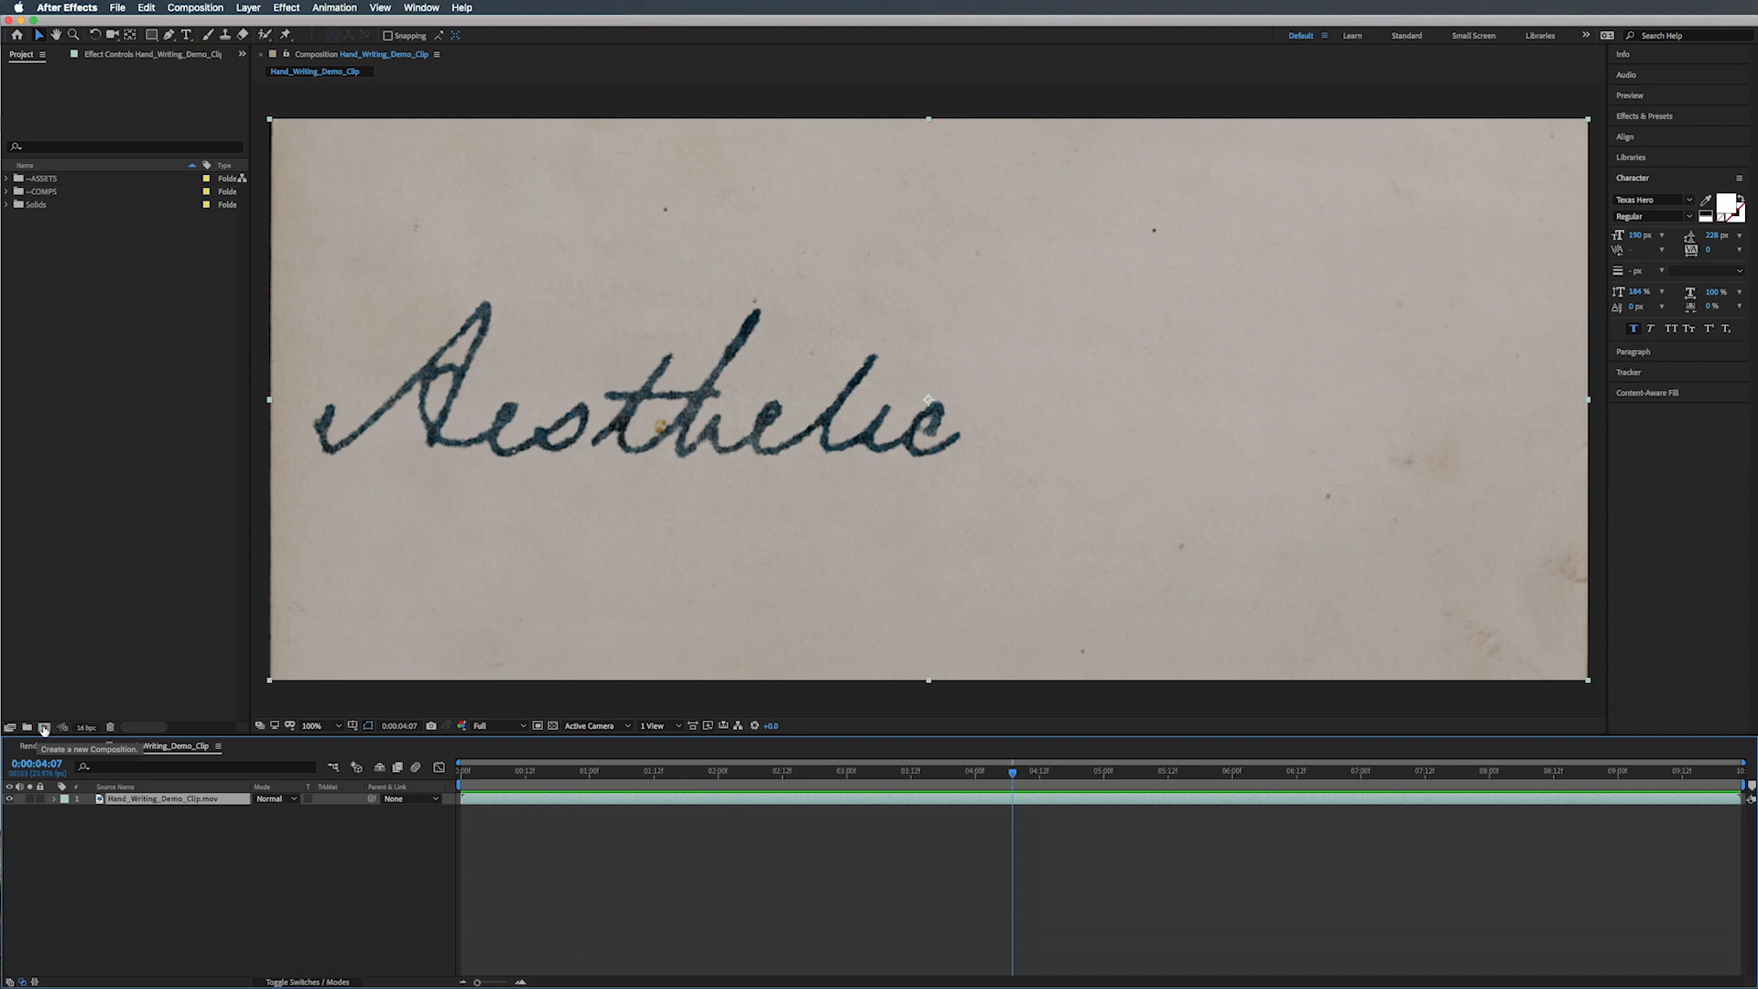
left_click(43, 728)
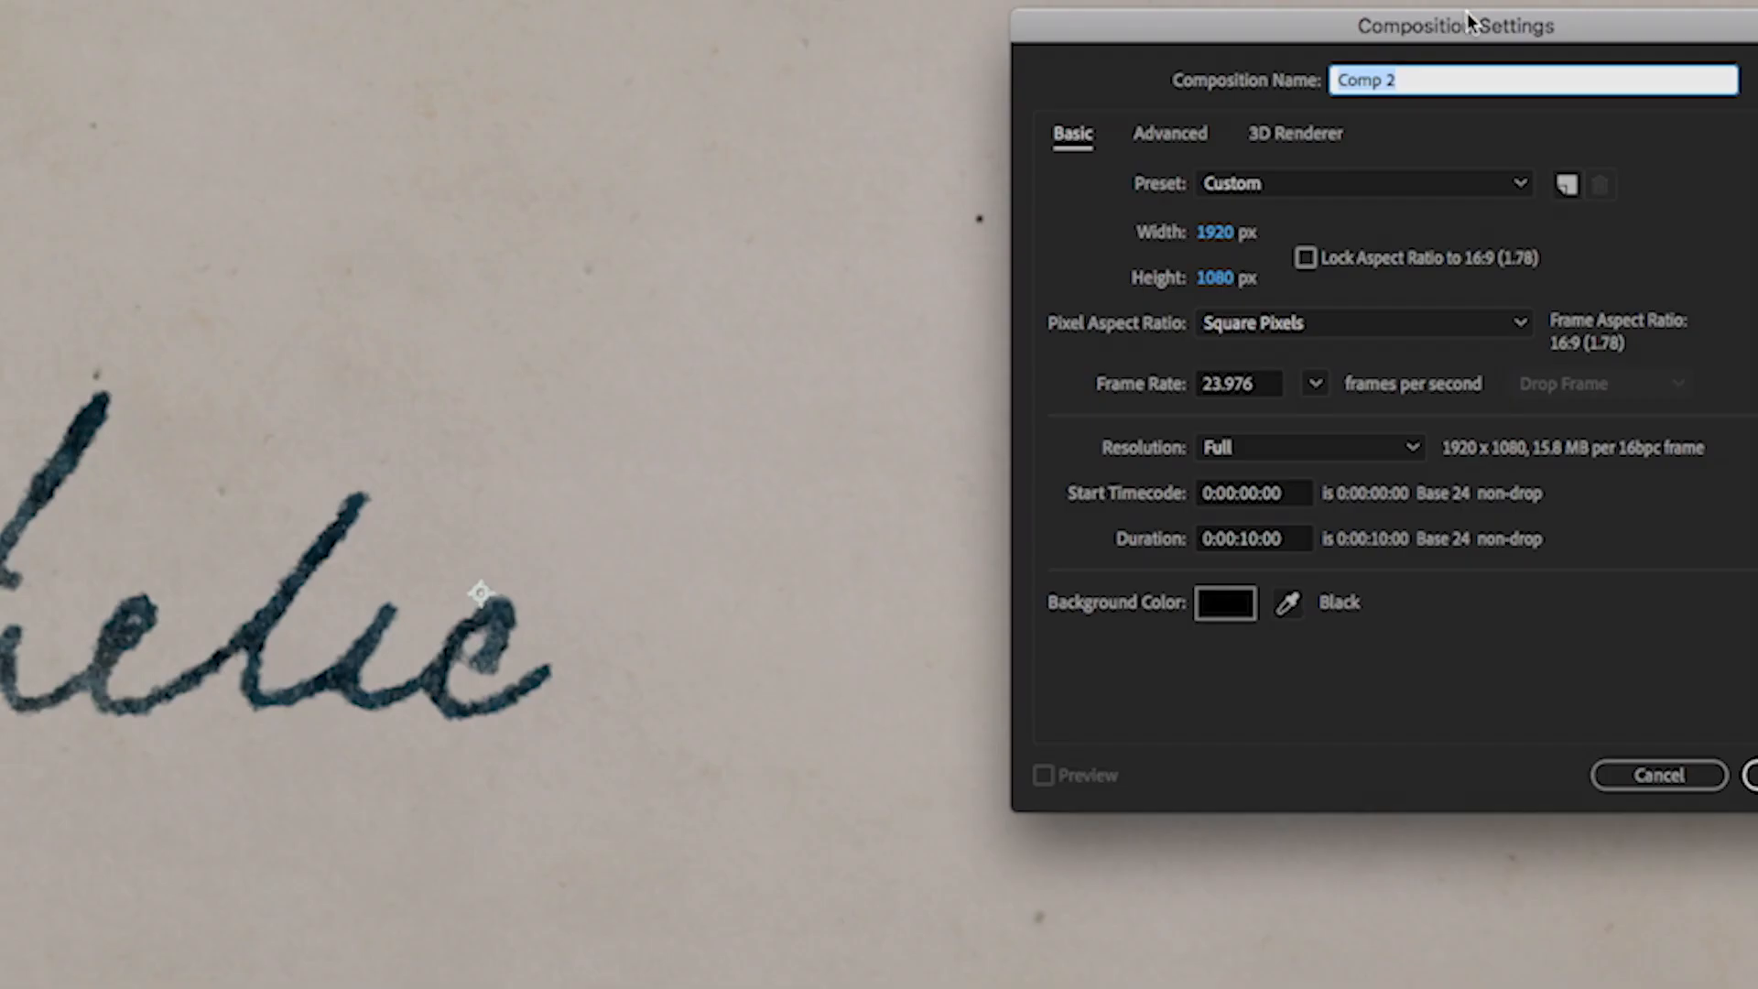
left_click_drag(1467, 13, 873, 73)
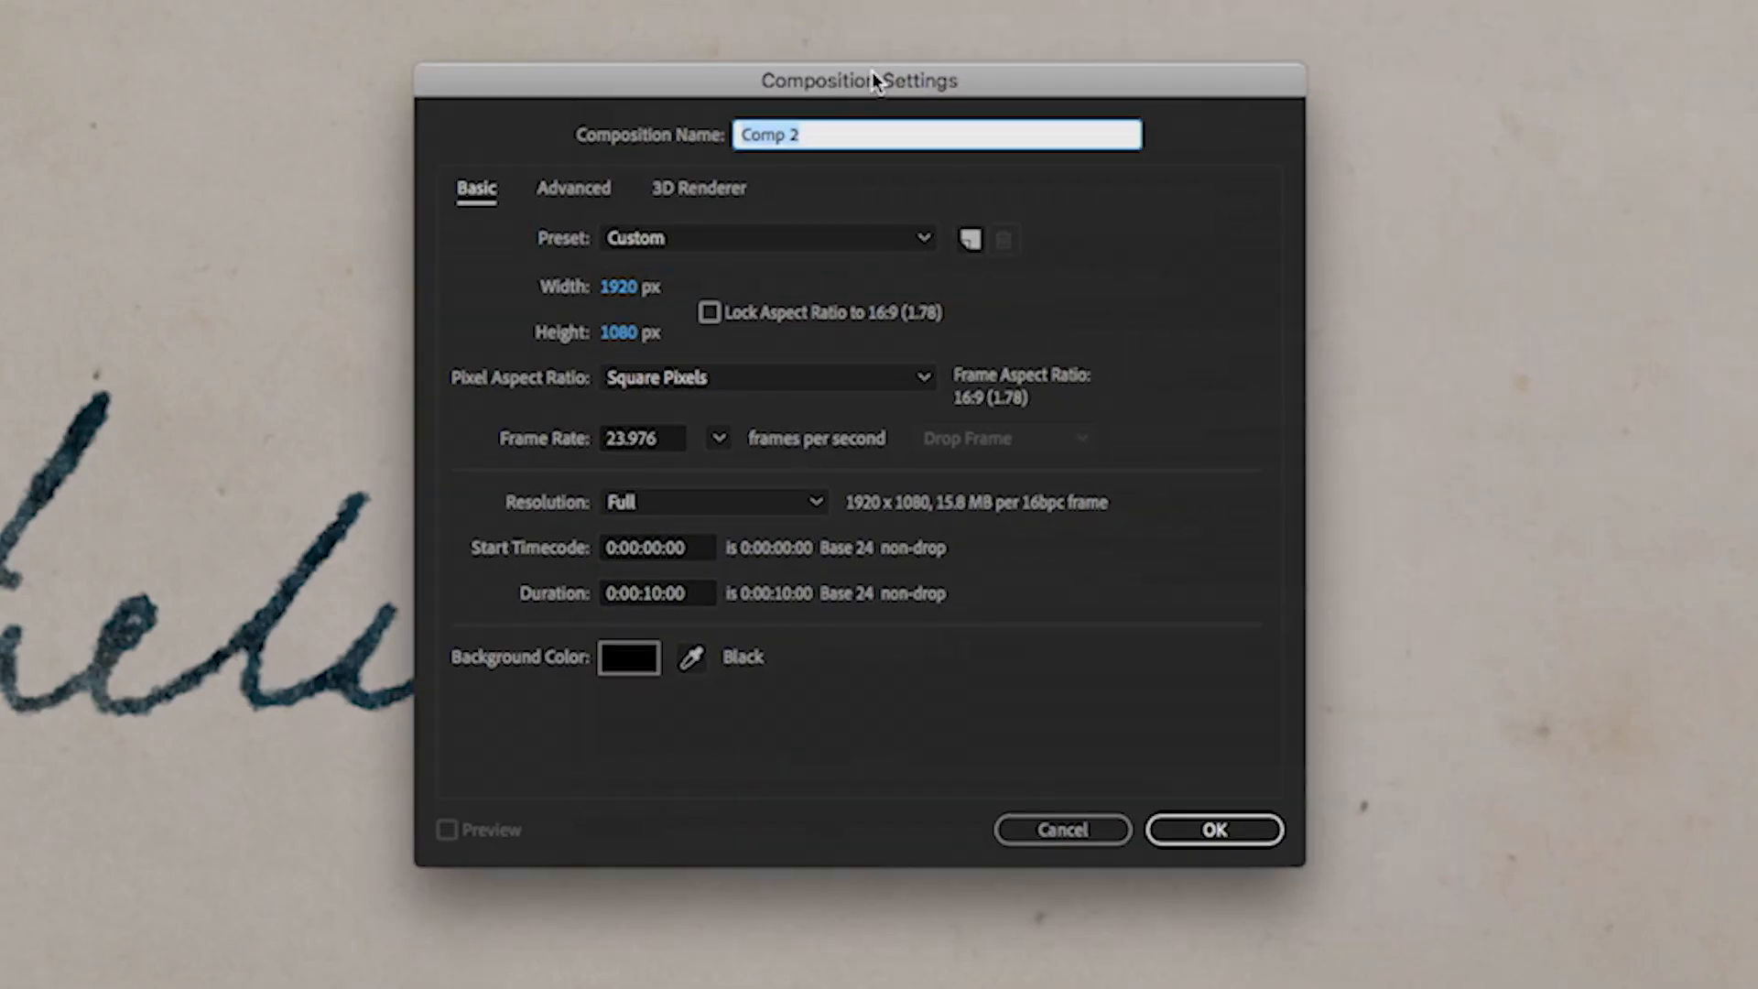
type("--MAIN_COMP")
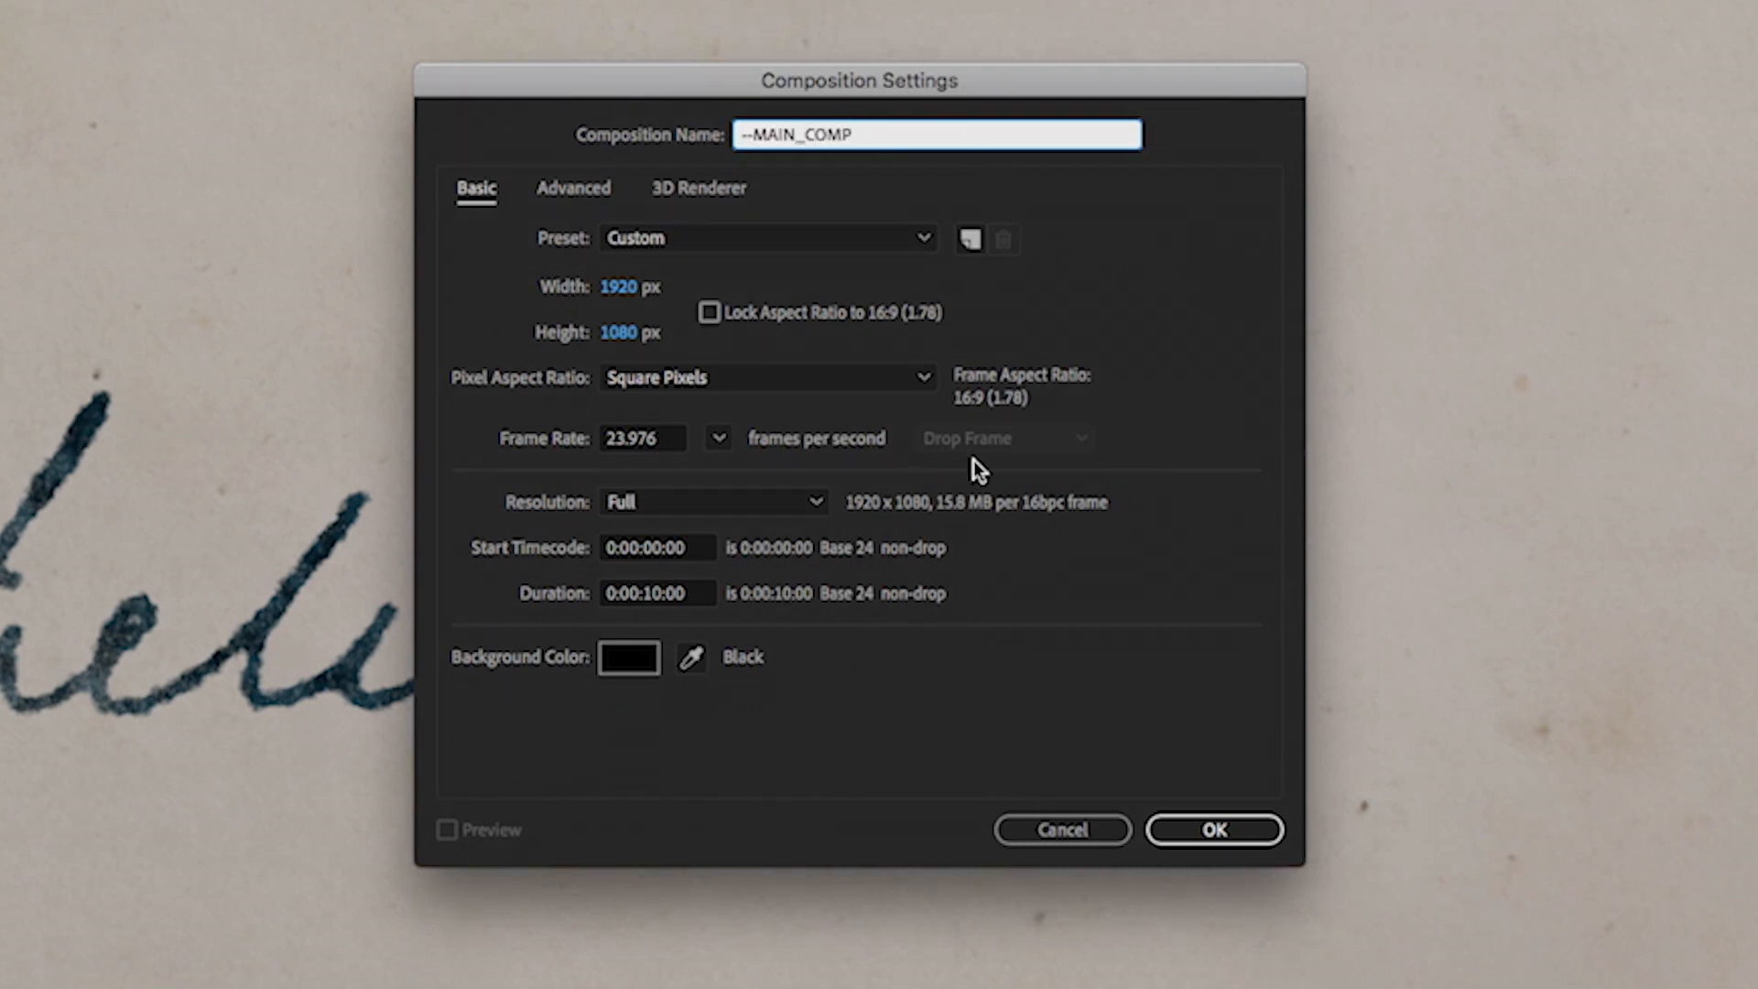
left_click(1250, 832)
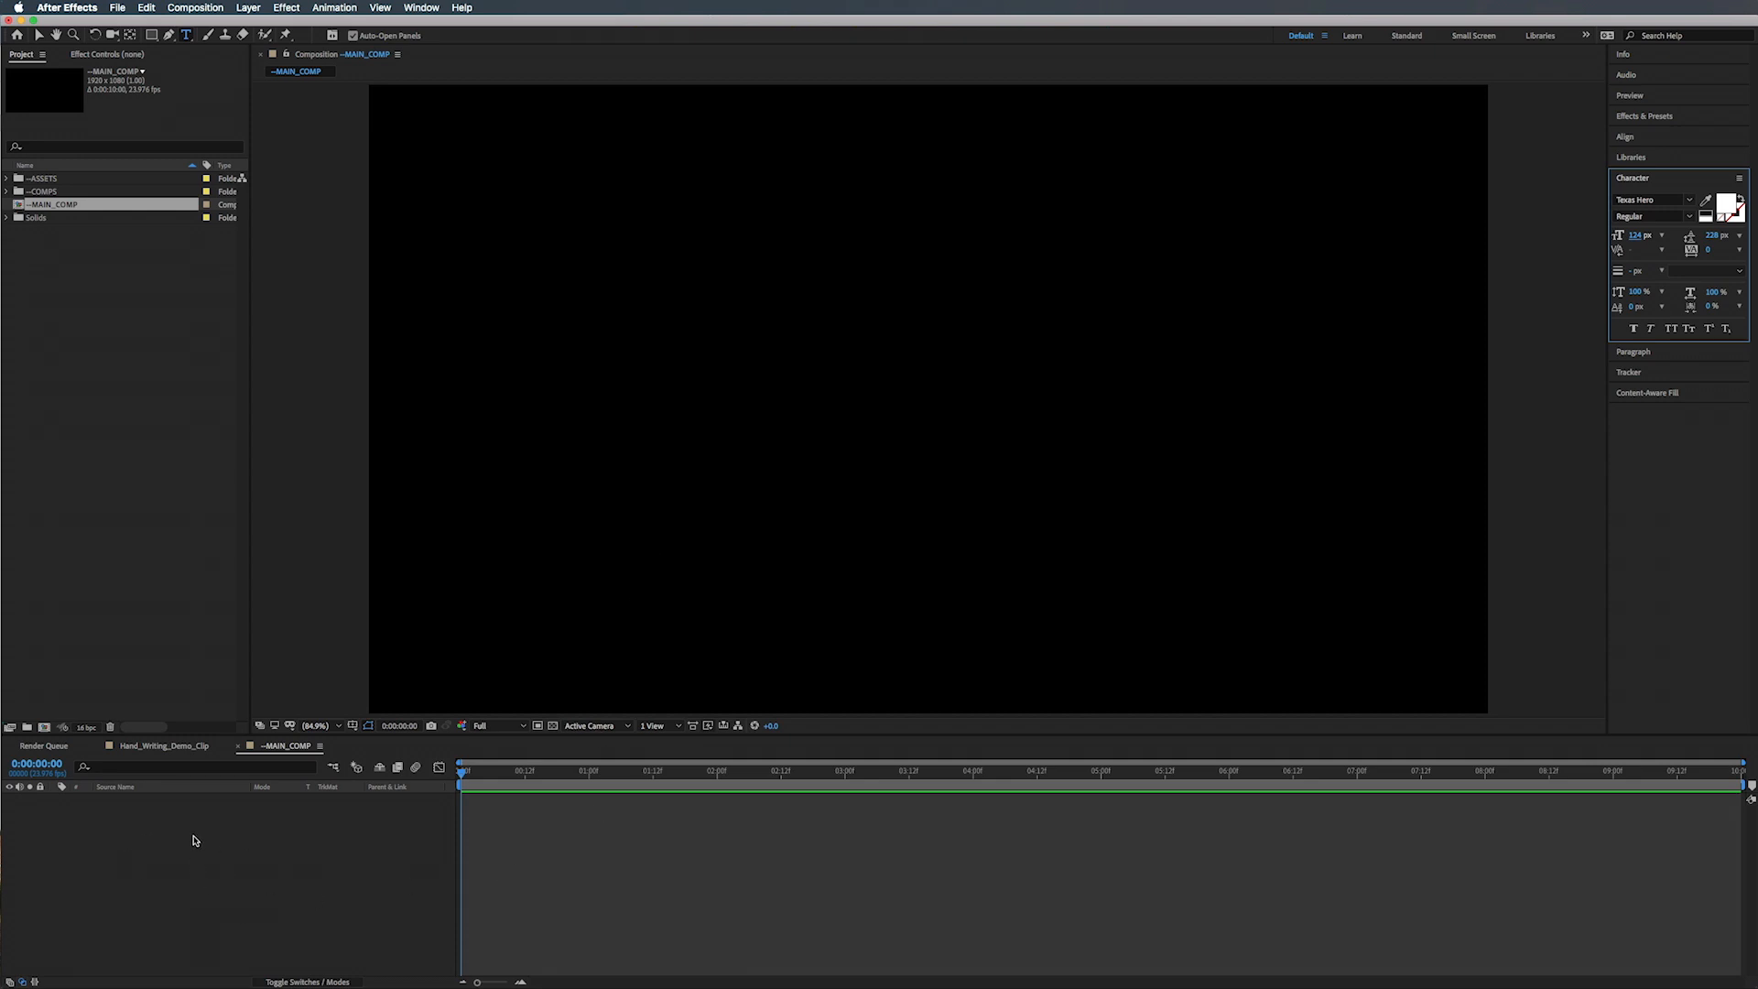
right_click(217, 829)
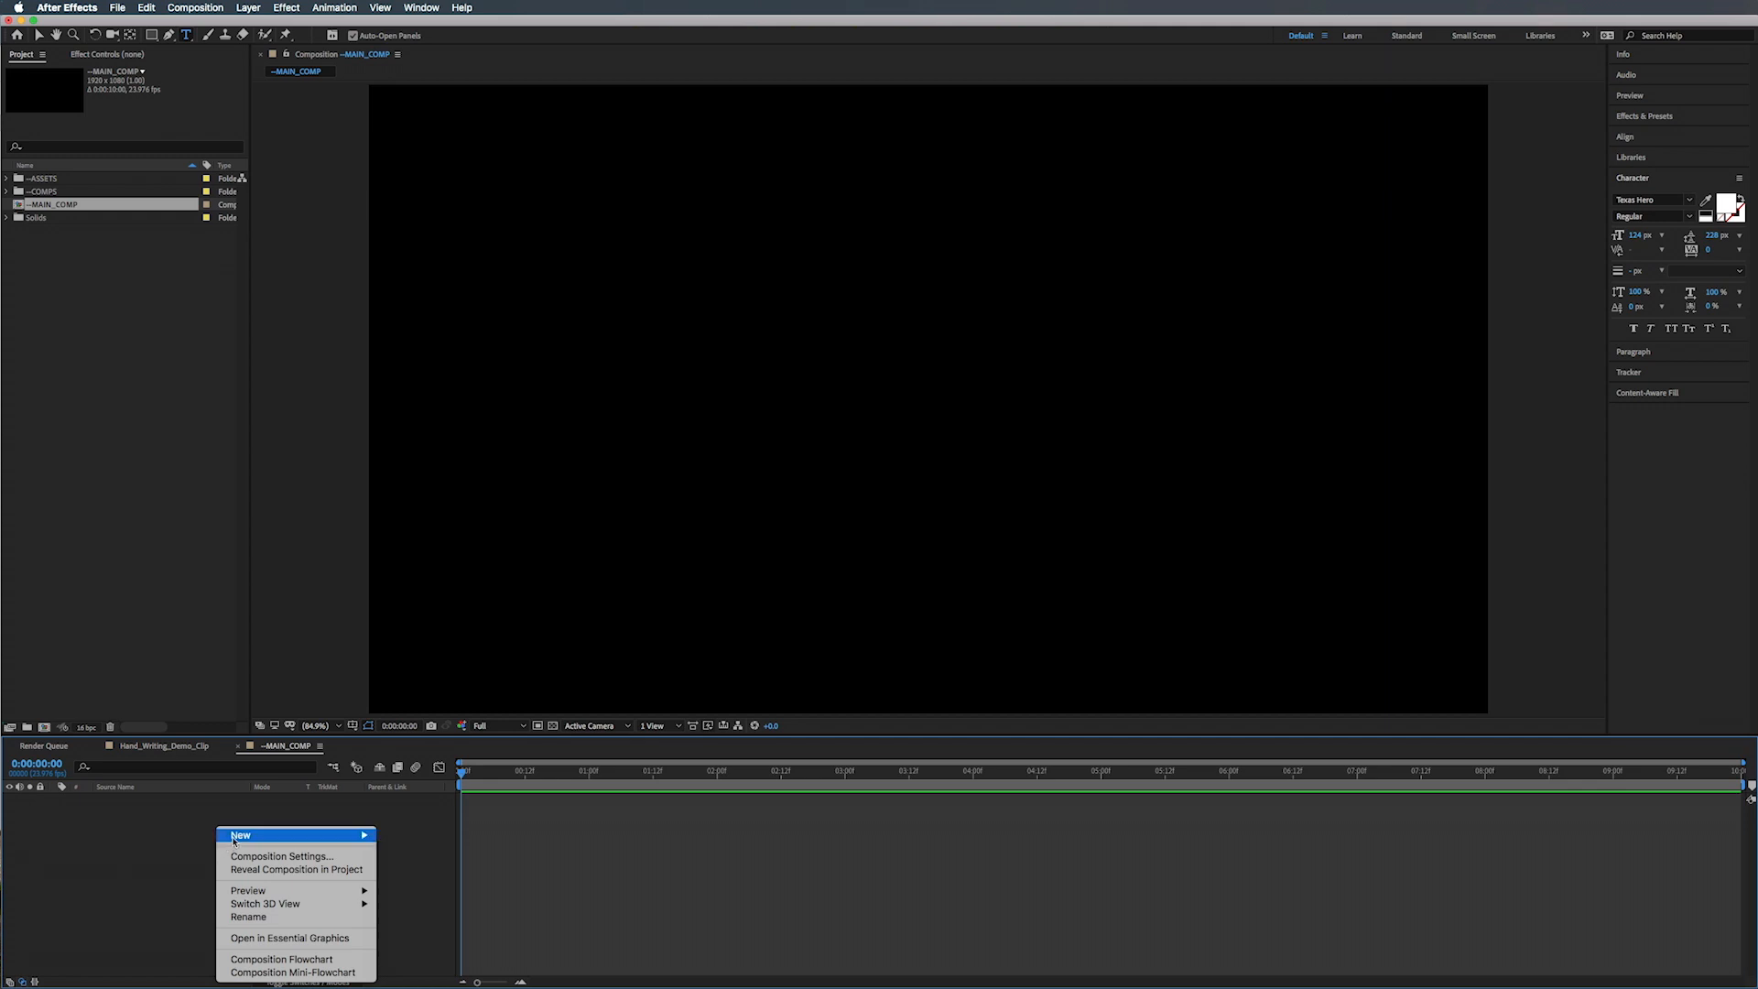
mouse_move(302, 835)
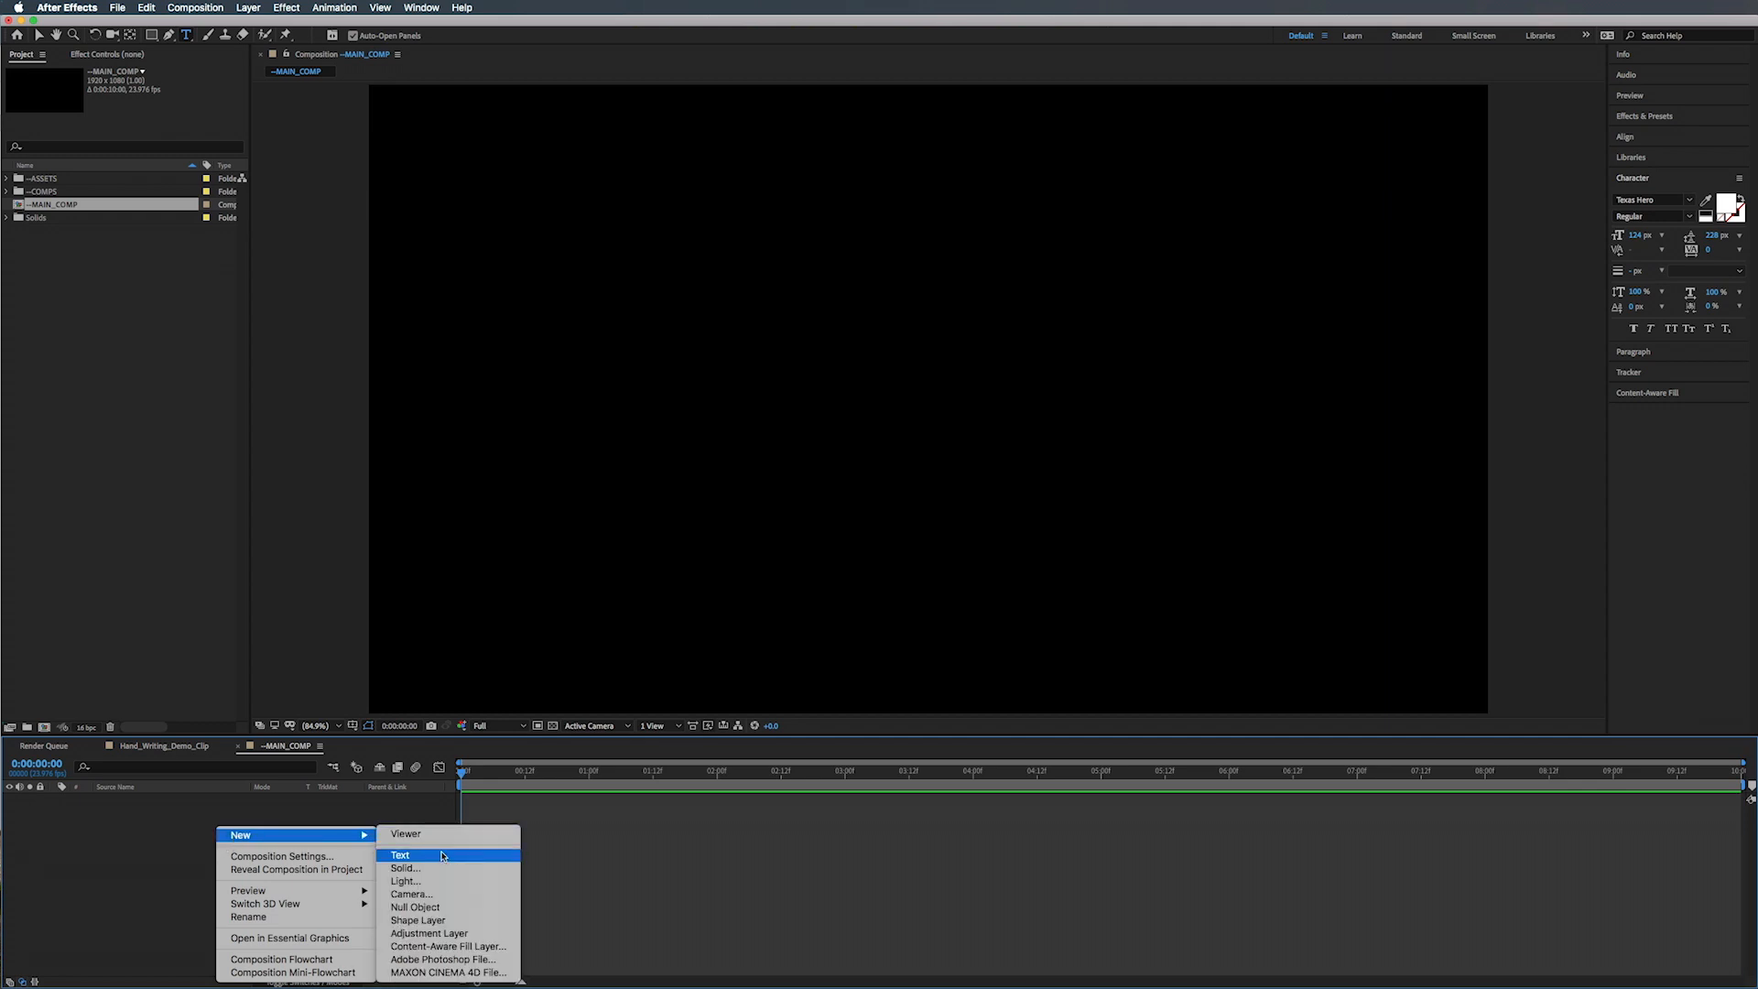
left_click(255, 7)
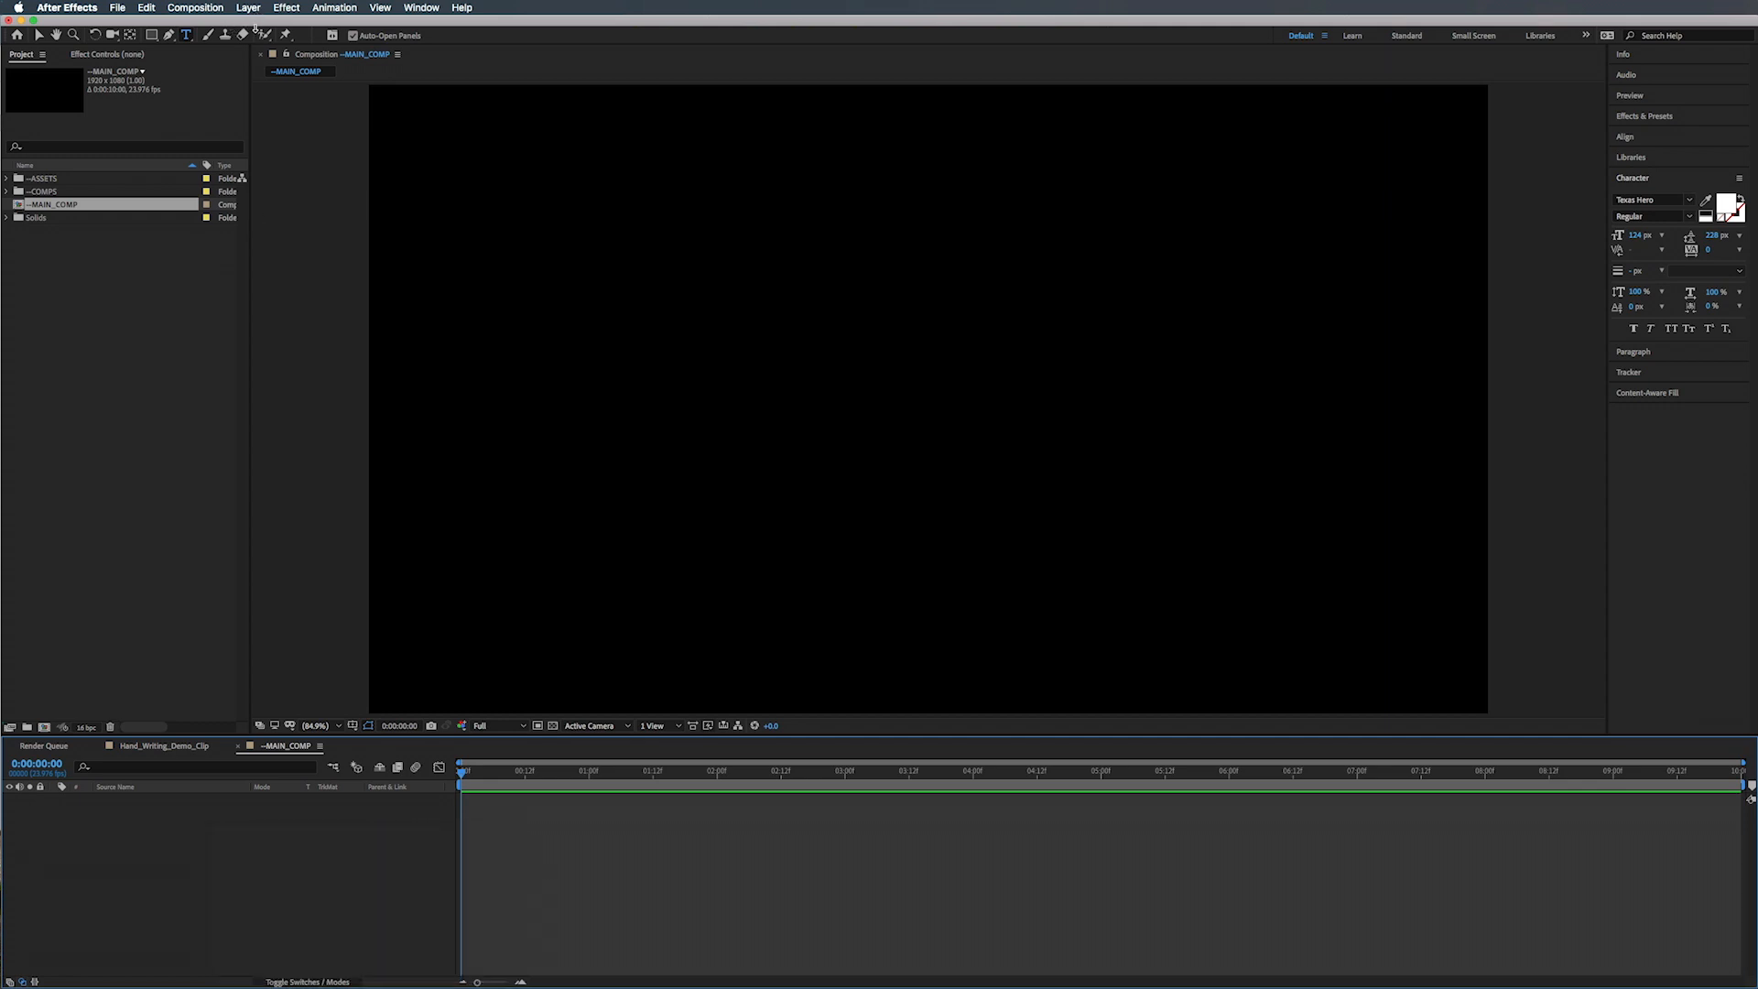
Step: Add a text layer reading "After Effects" to the empty composition
left_click(250, 8)
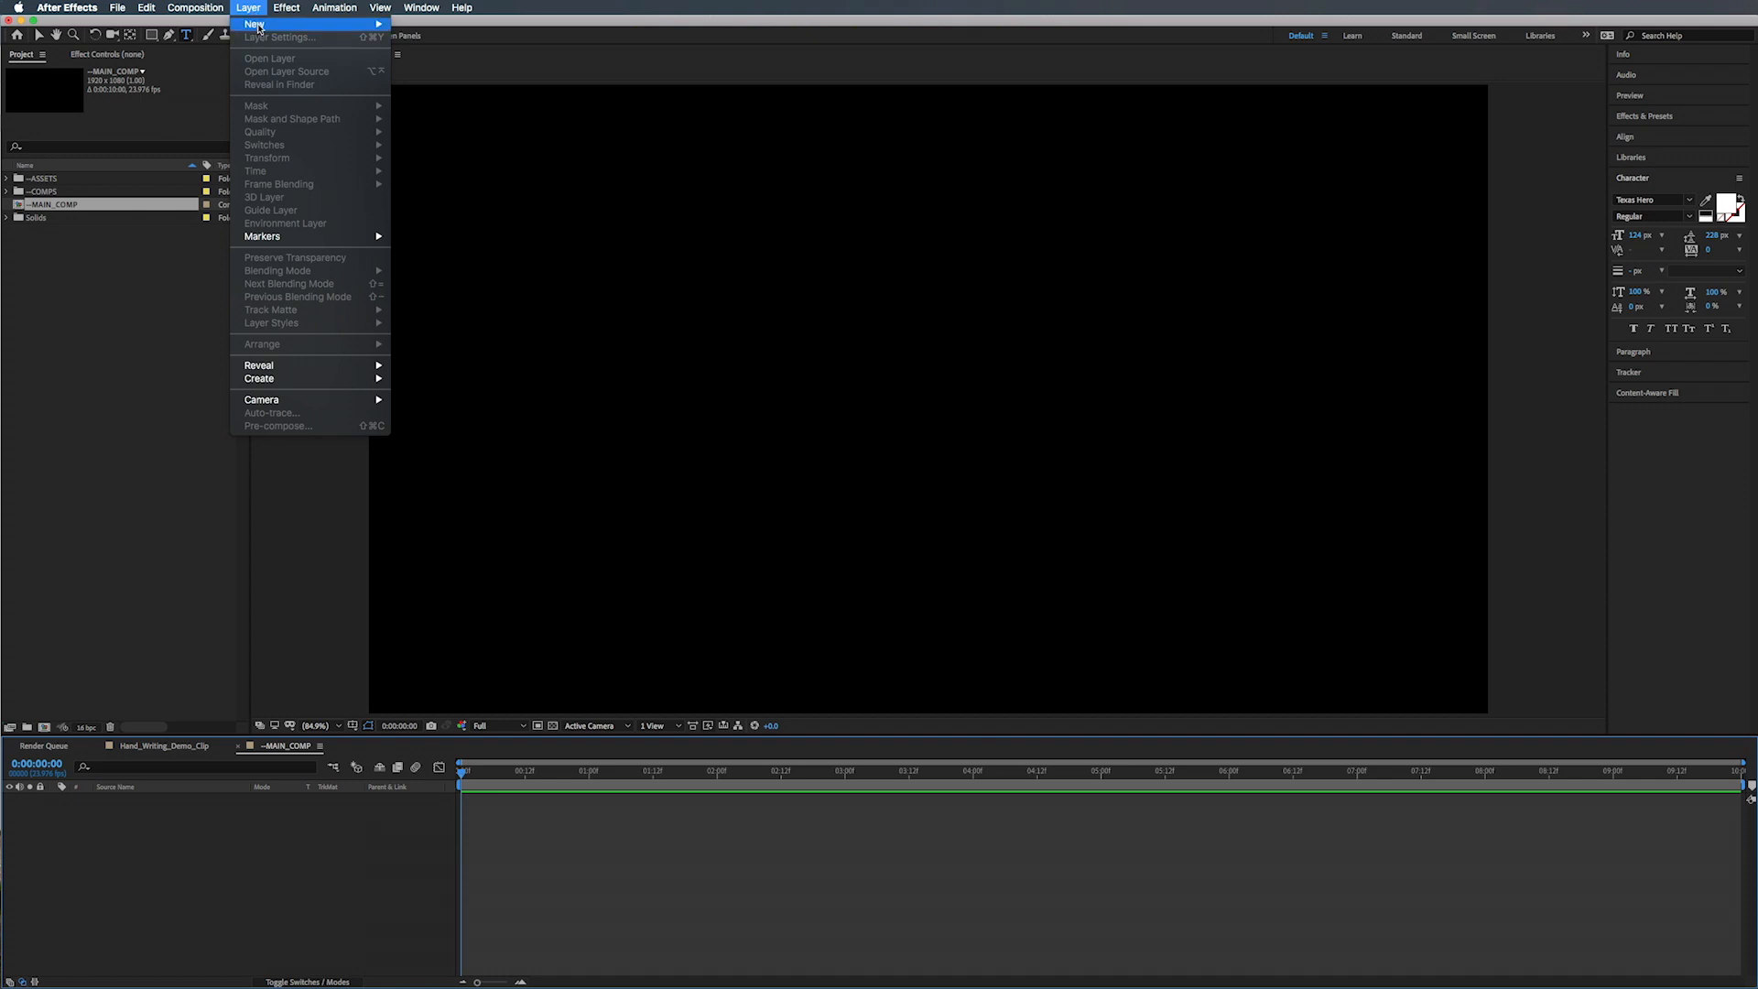
mouse_move(264, 25)
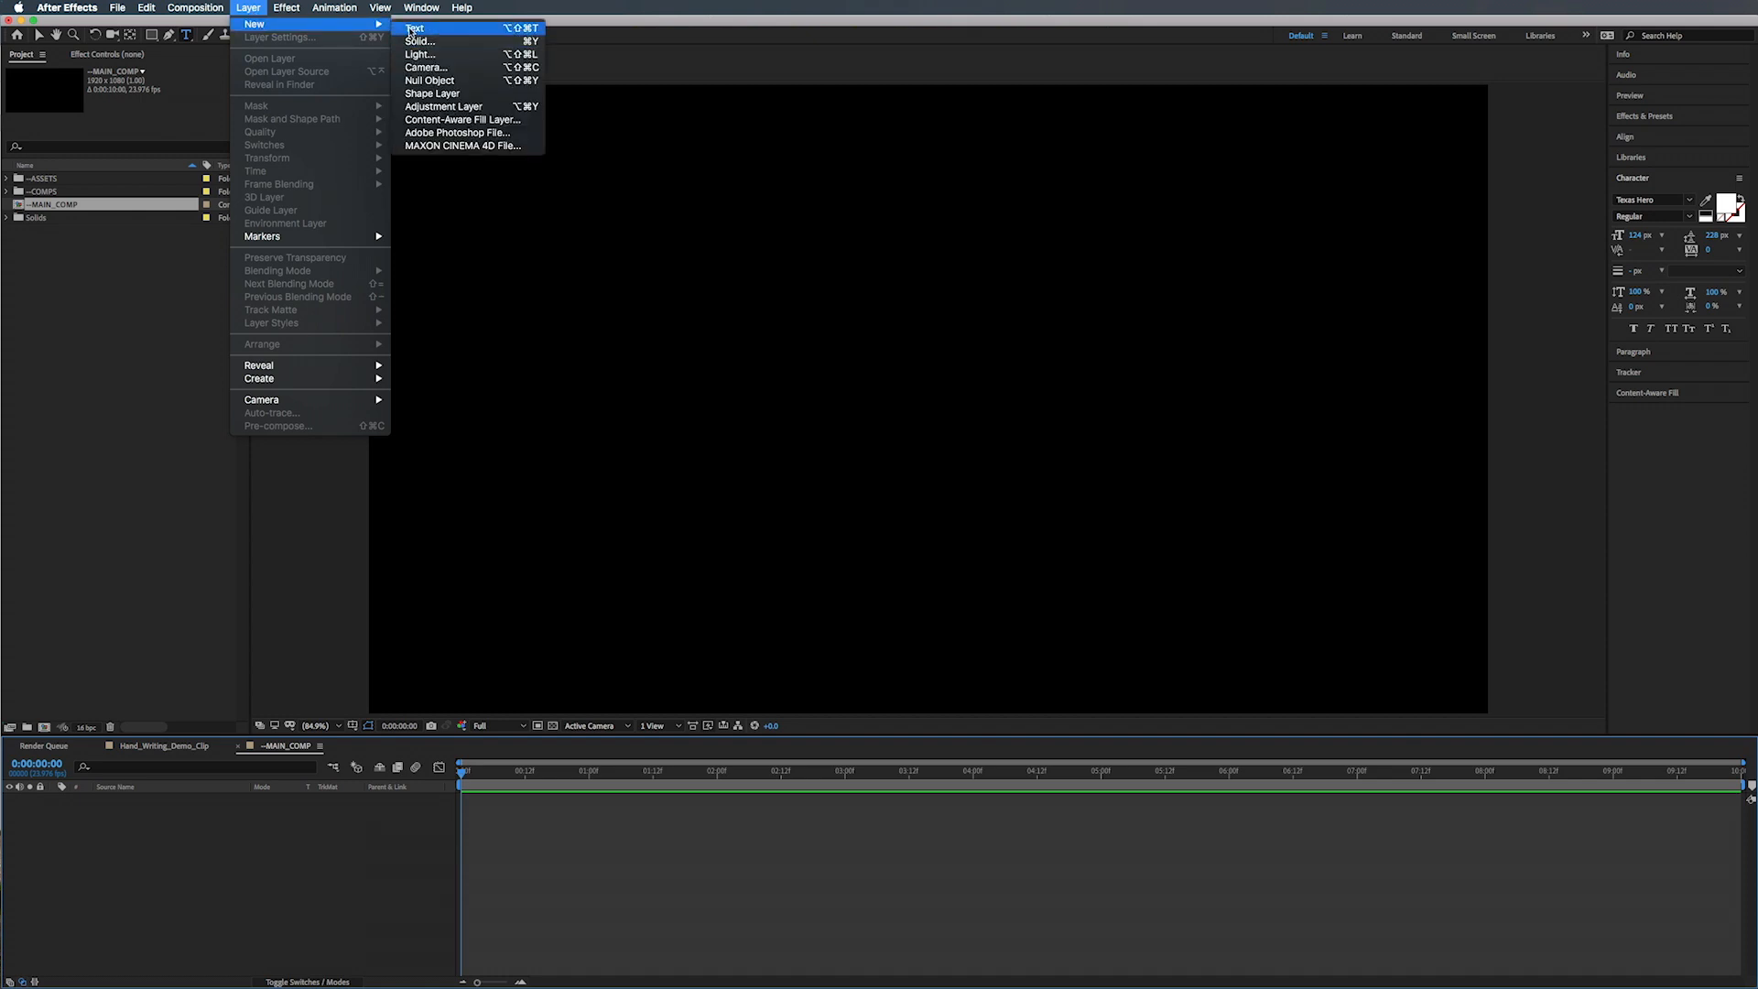
left_click(410, 28)
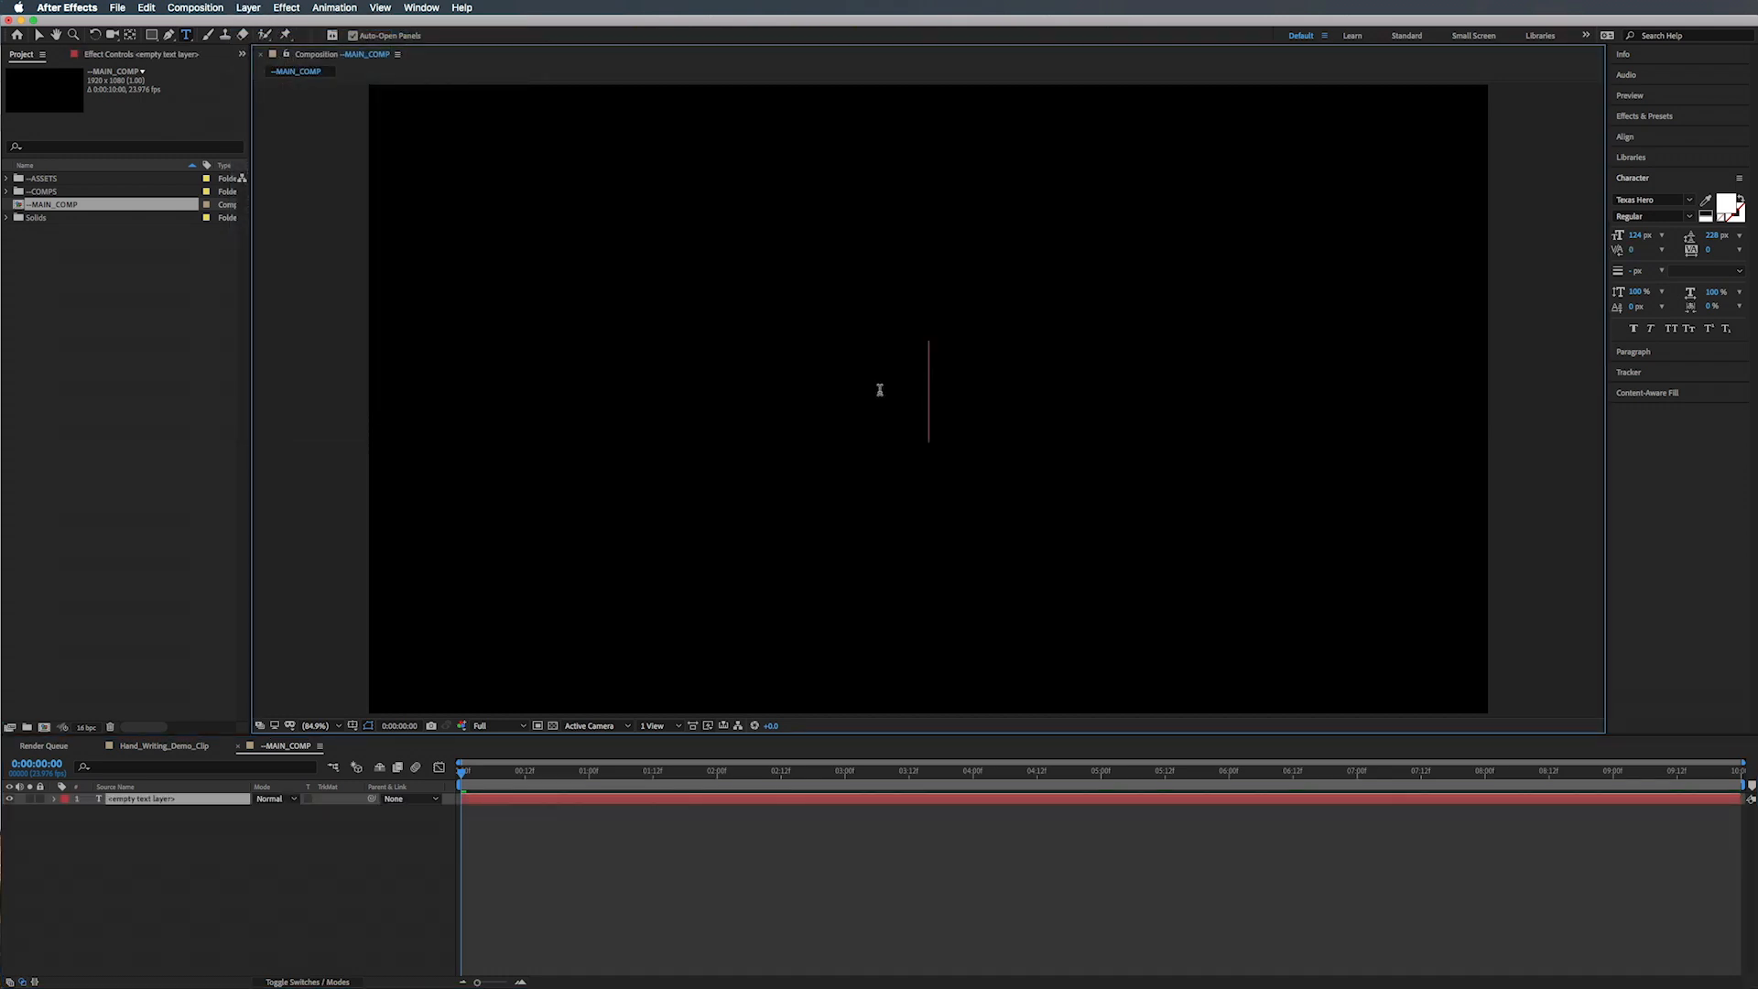
type("After")
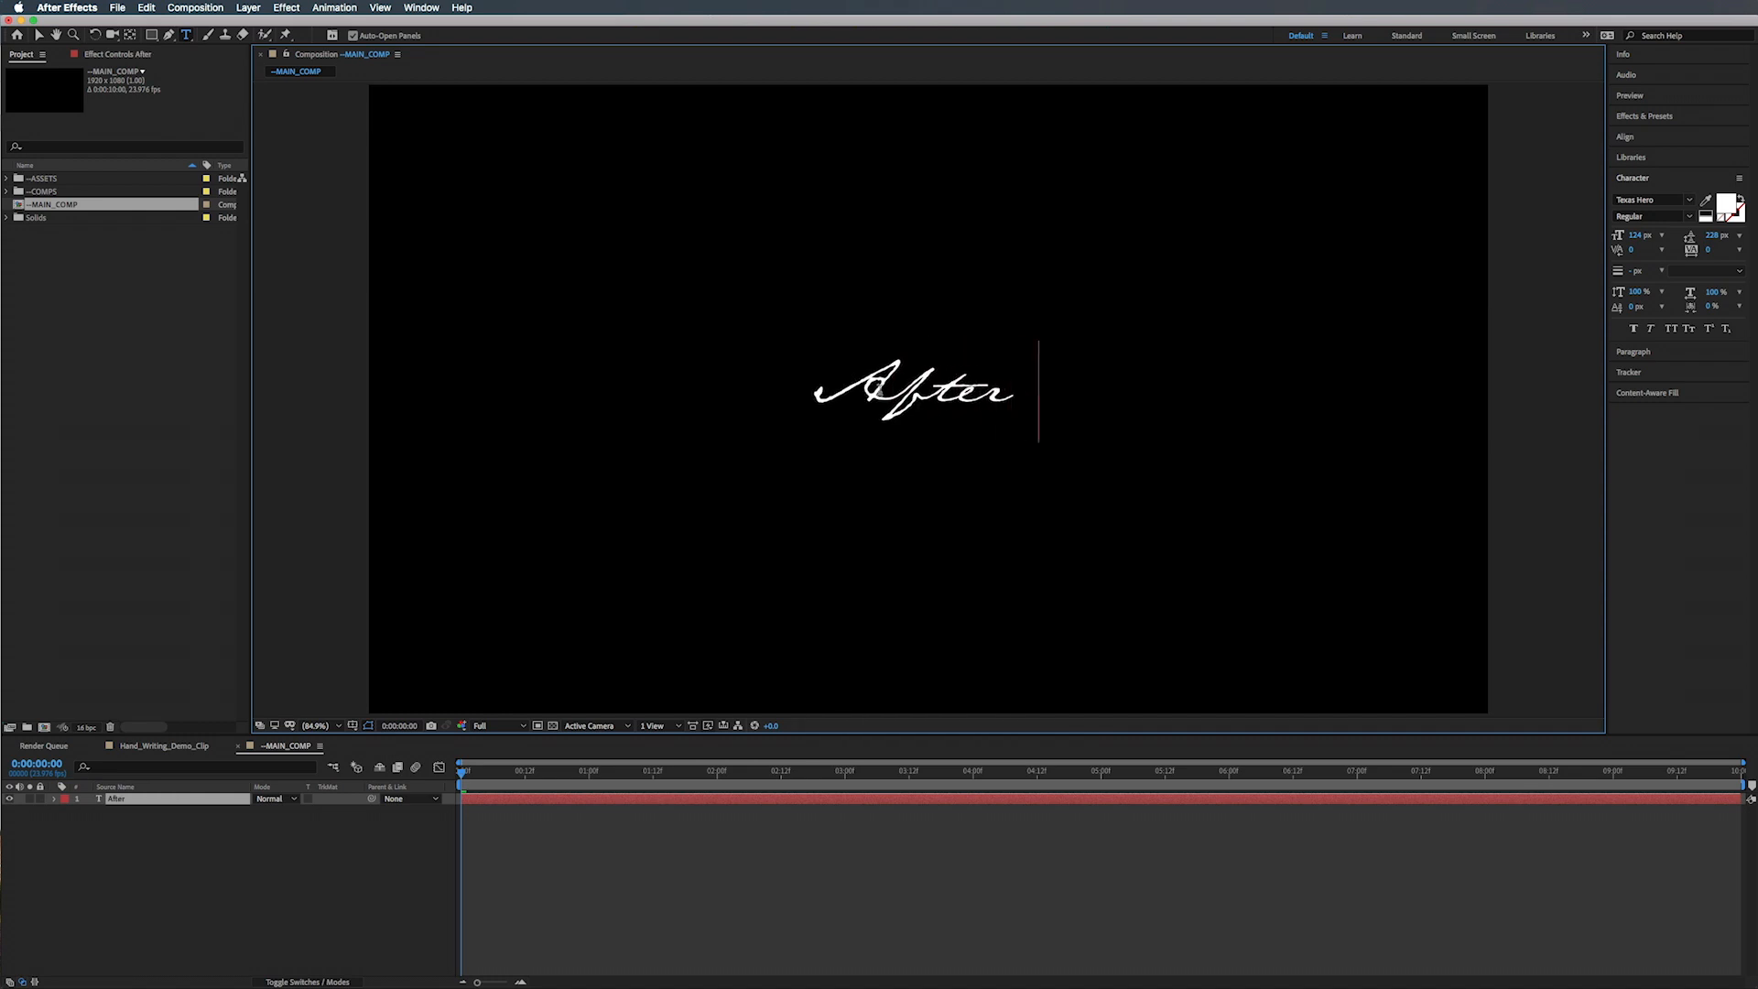
type(" Effects")
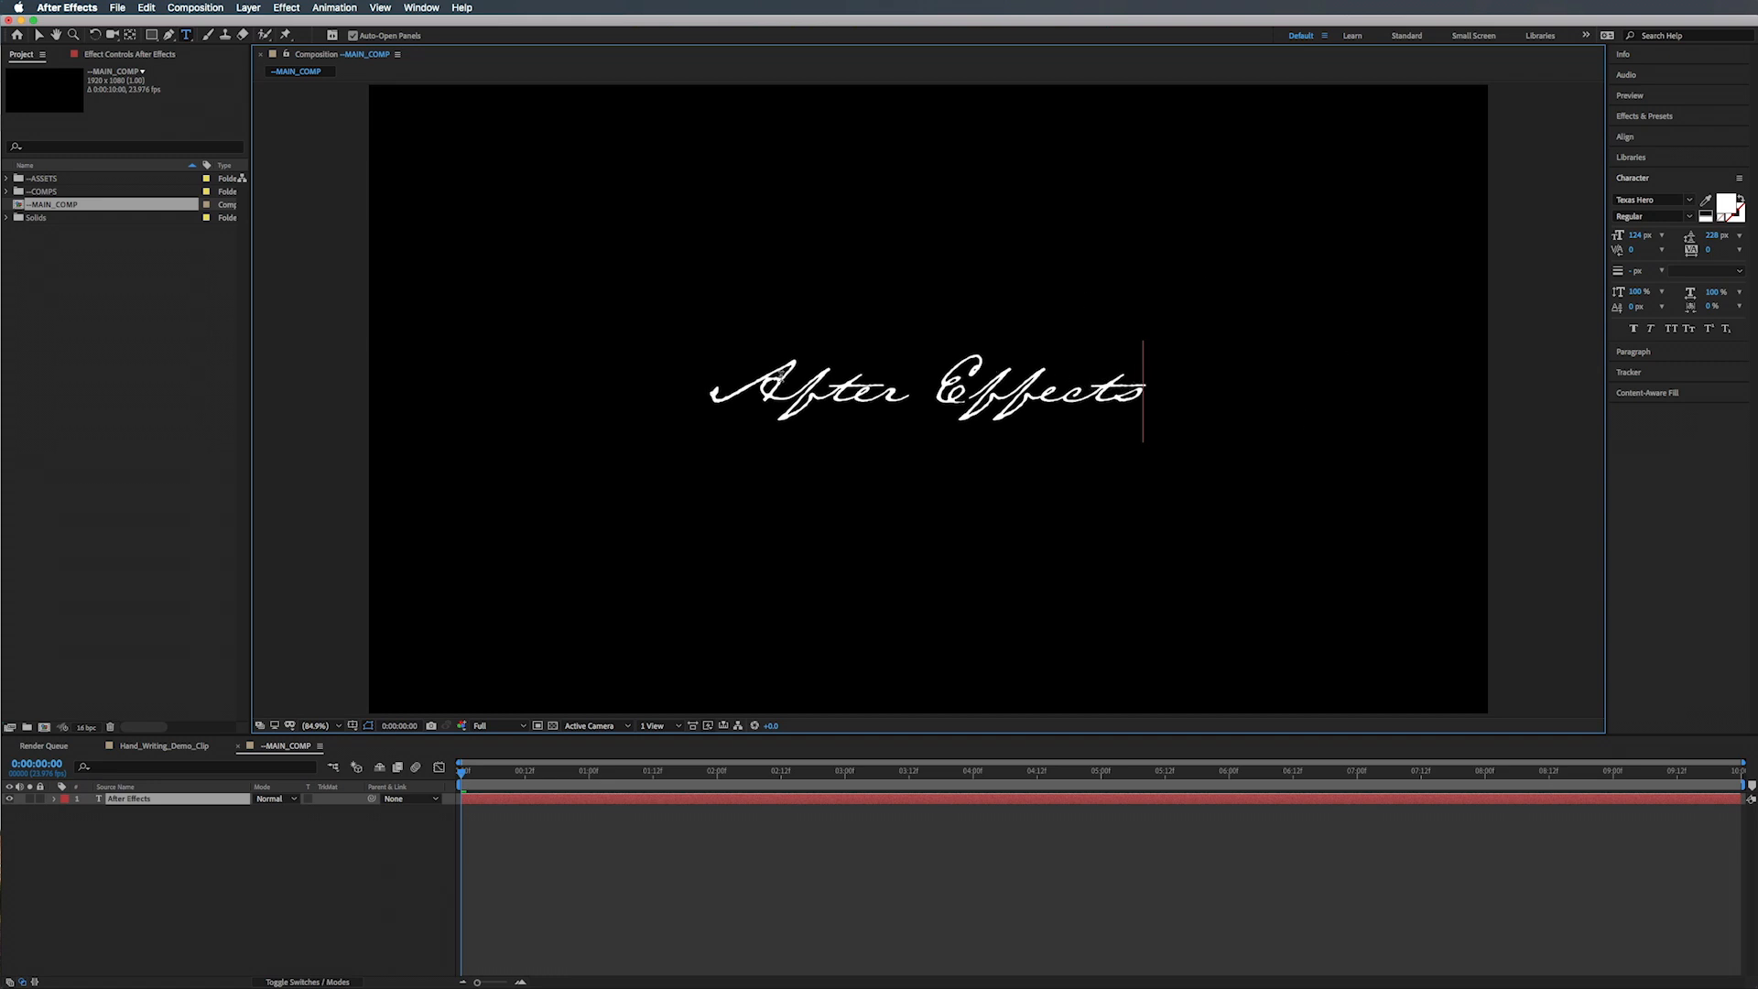
left_click(897, 803)
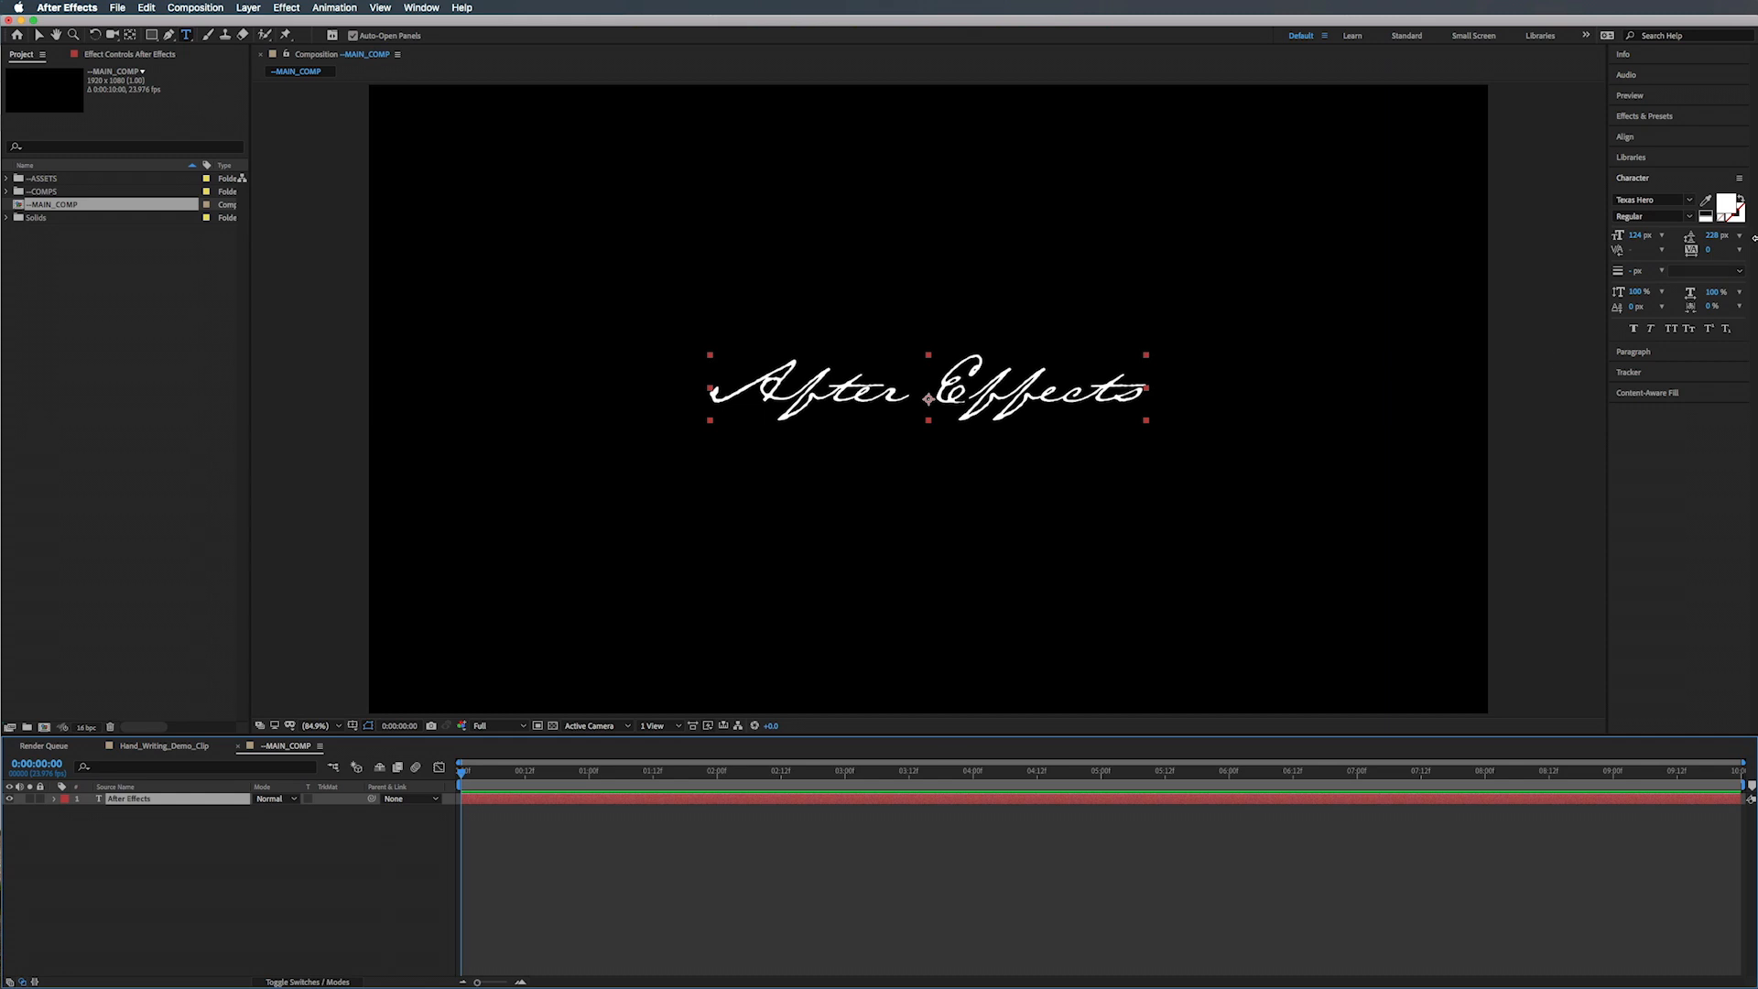
Step: Format the After Effects text with a 288 px font size, 147% vertical scale and Faux Bold
left_click_drag(1635, 235, 1741, 228)
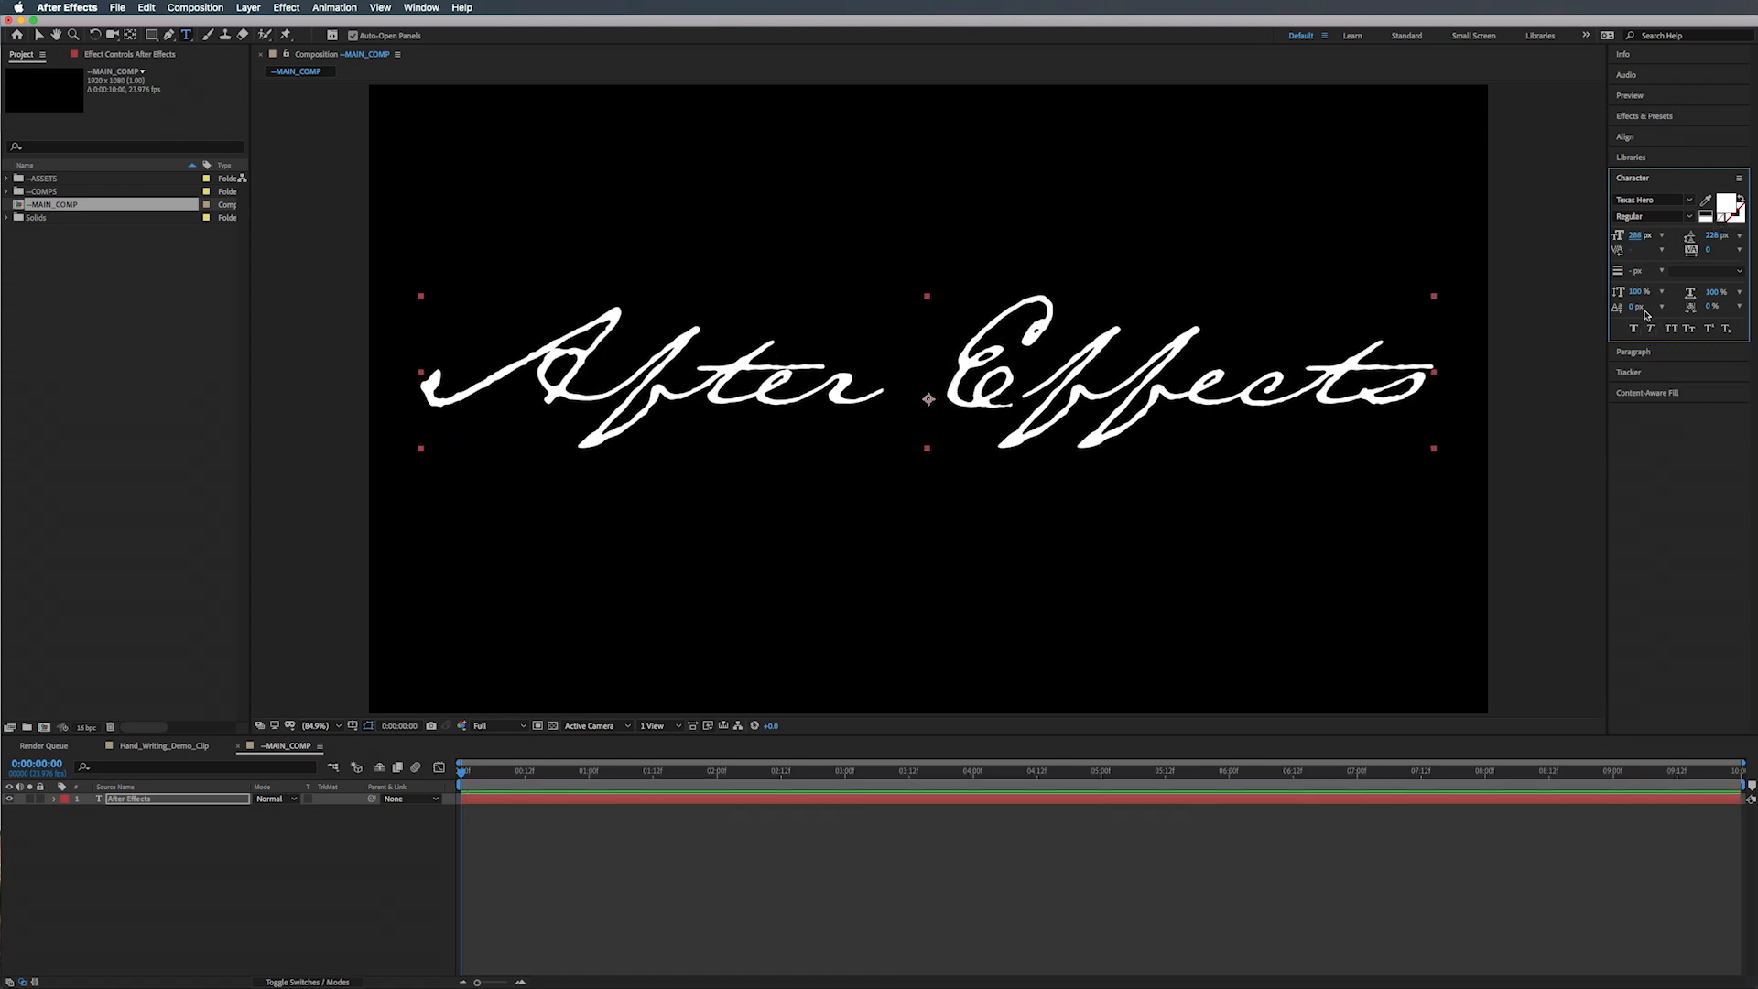
left_click_drag(1631, 293, 1658, 287)
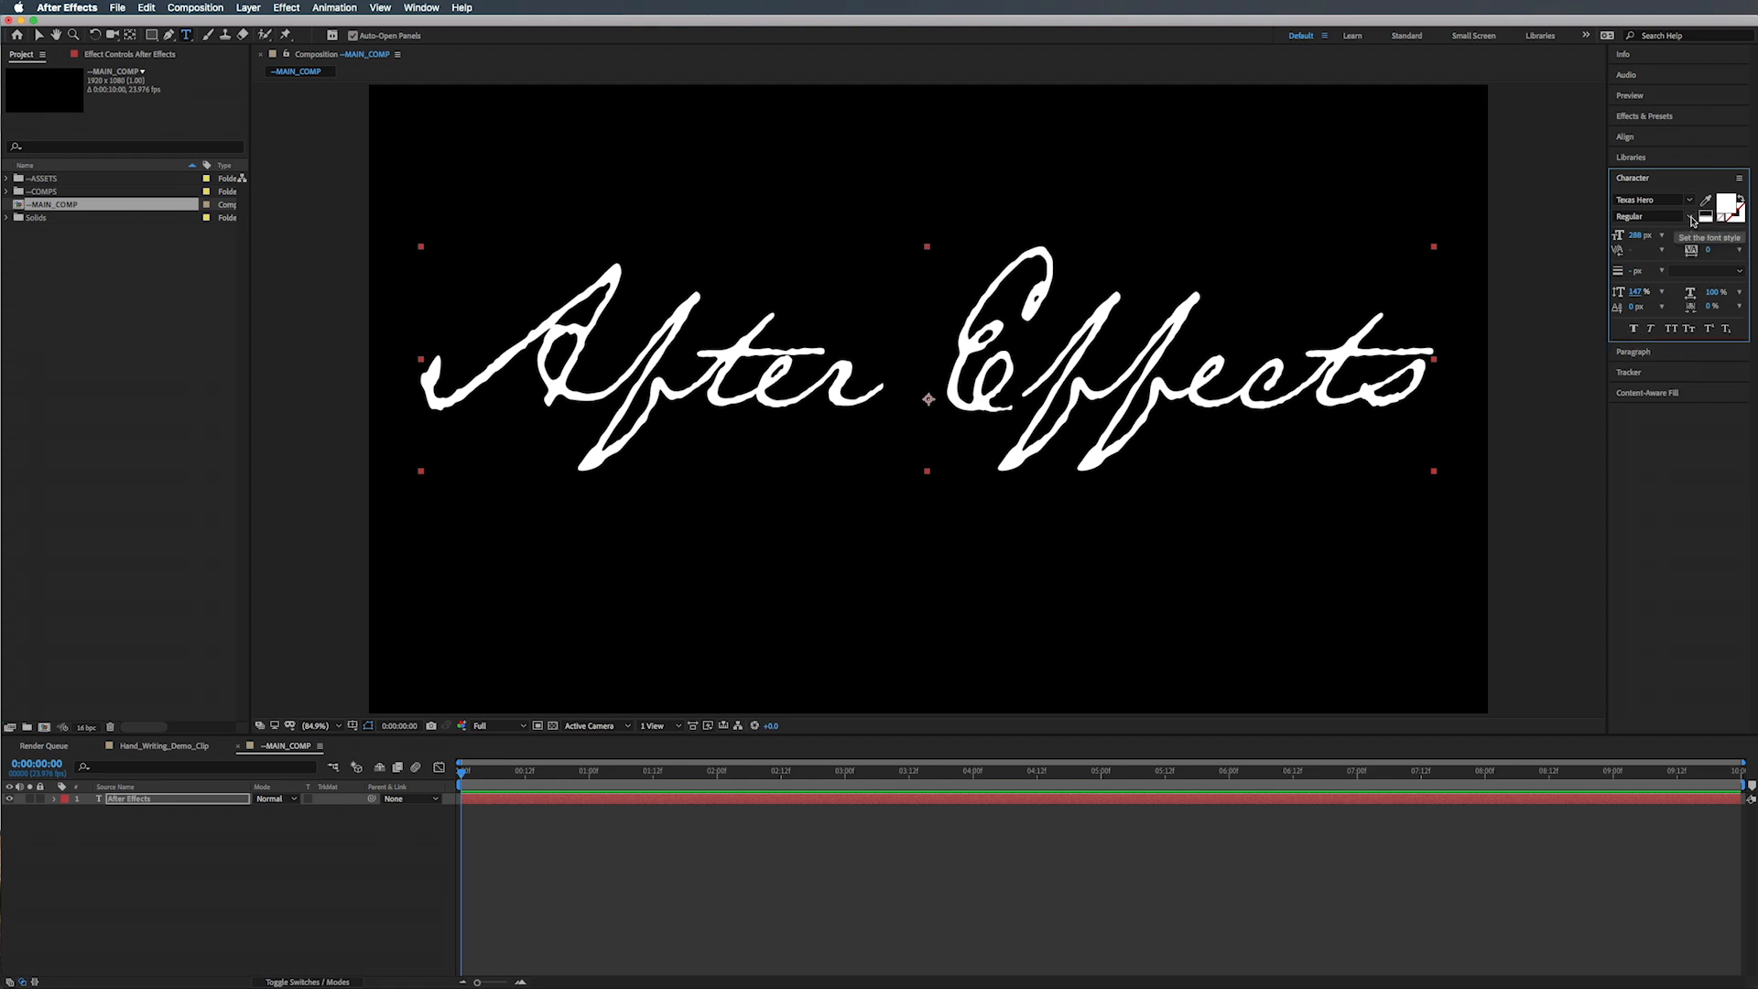
left_click(1648, 217)
left_click(1648, 230)
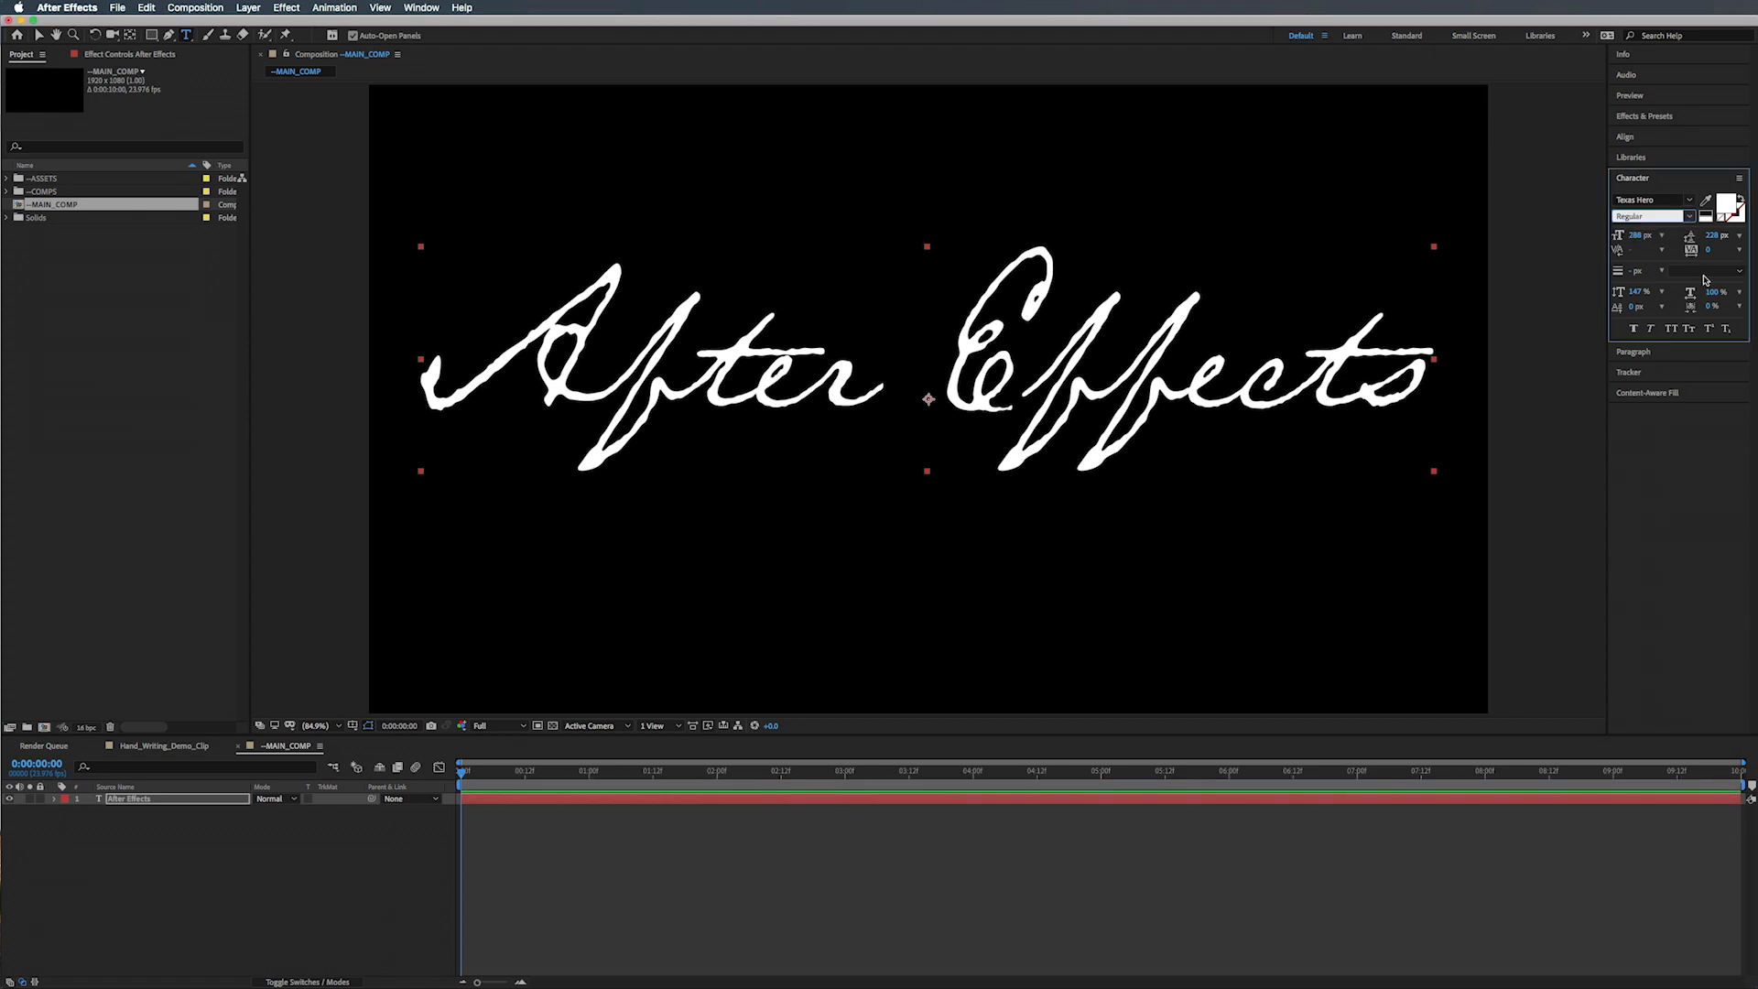
left_click(1635, 328)
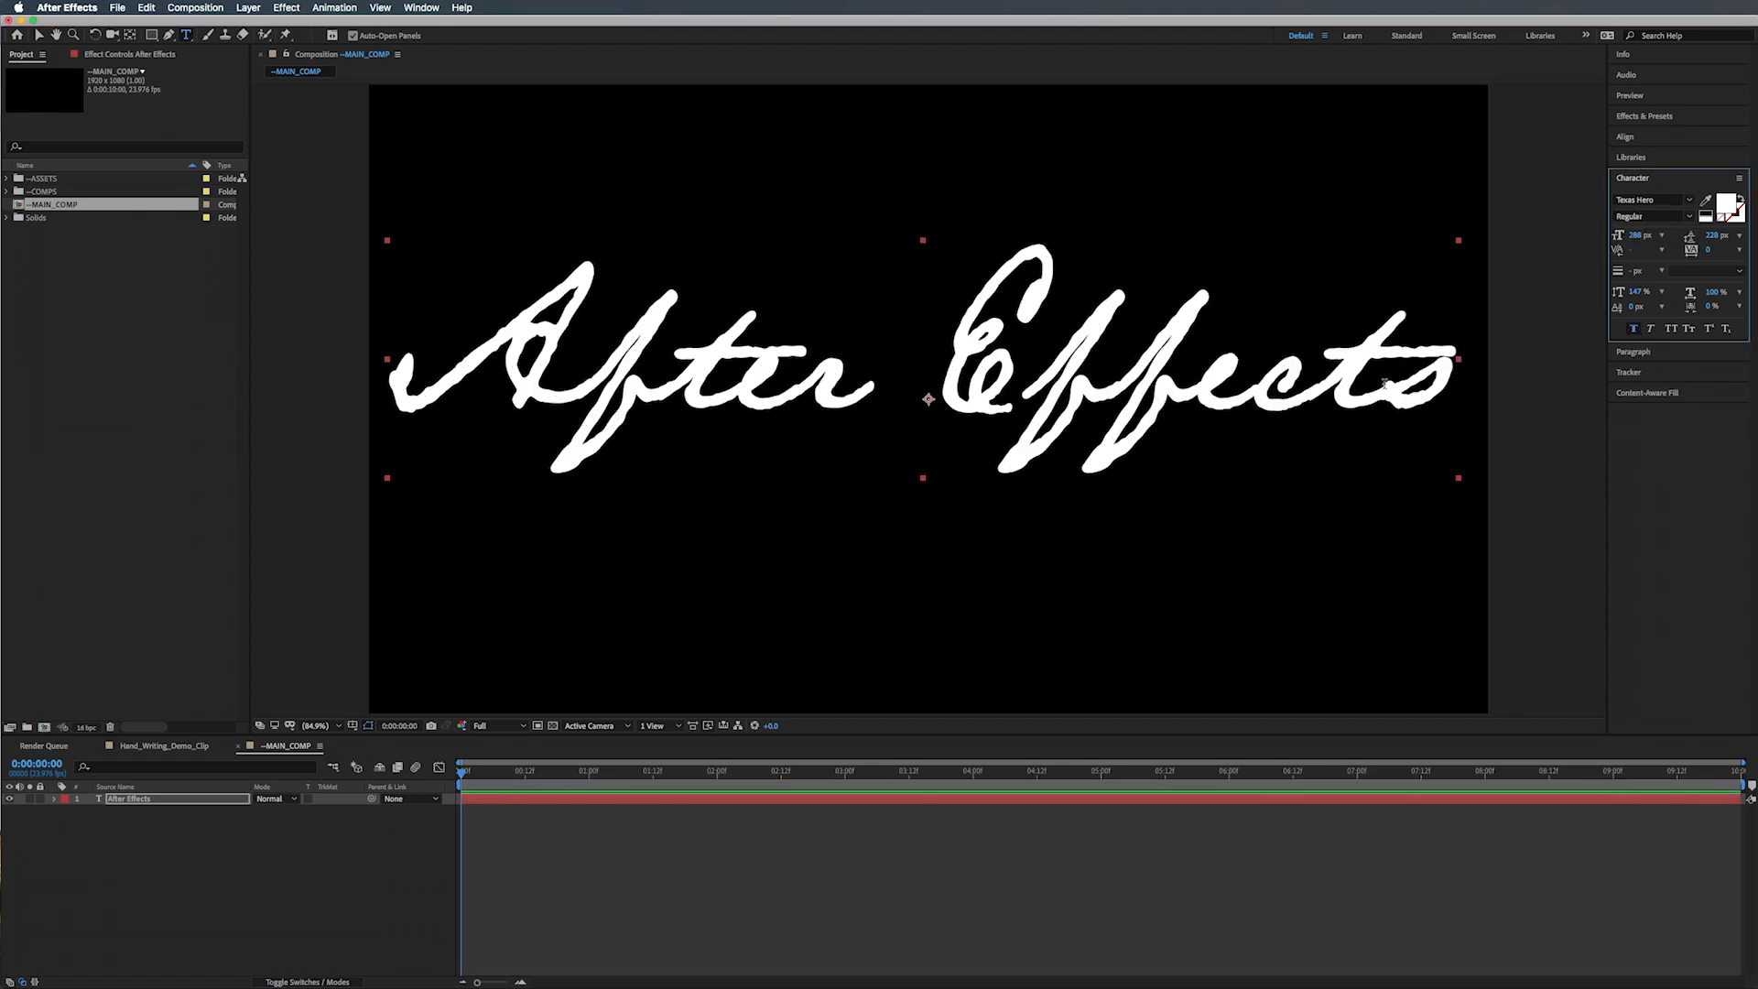
Step: Create a black comp-sized solid named Stroke above the text layer
left_click(160, 801)
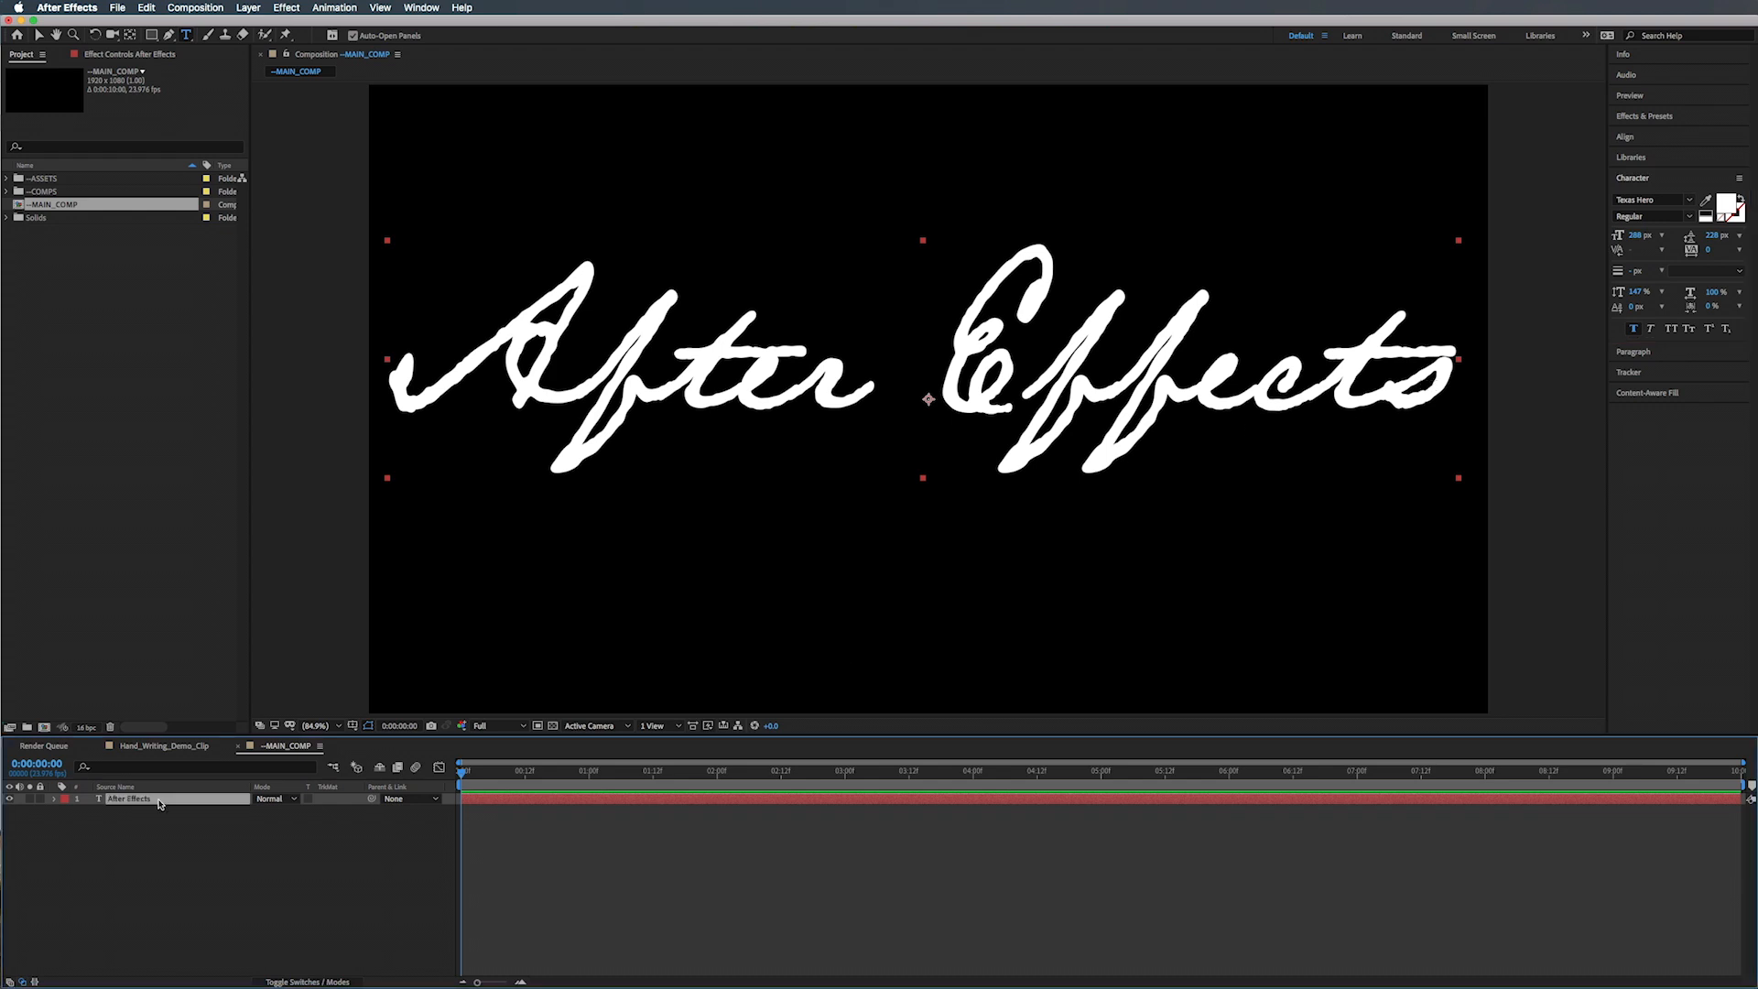
right_click(143, 852)
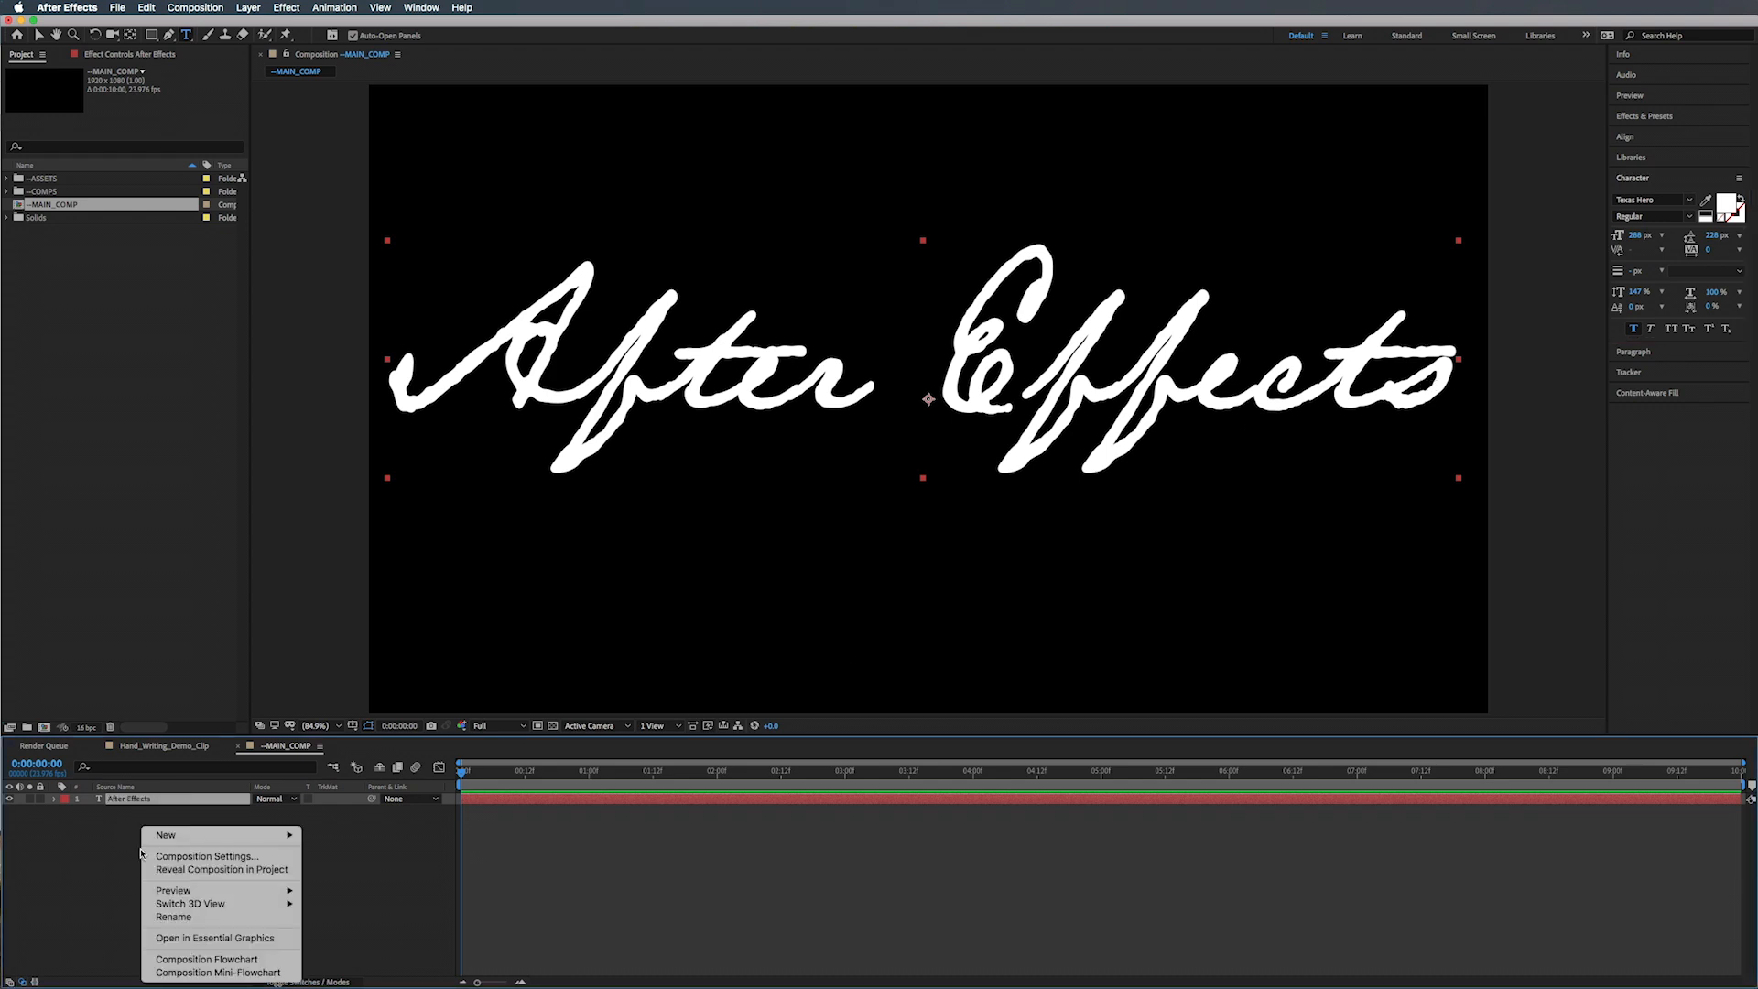
mouse_move(157, 836)
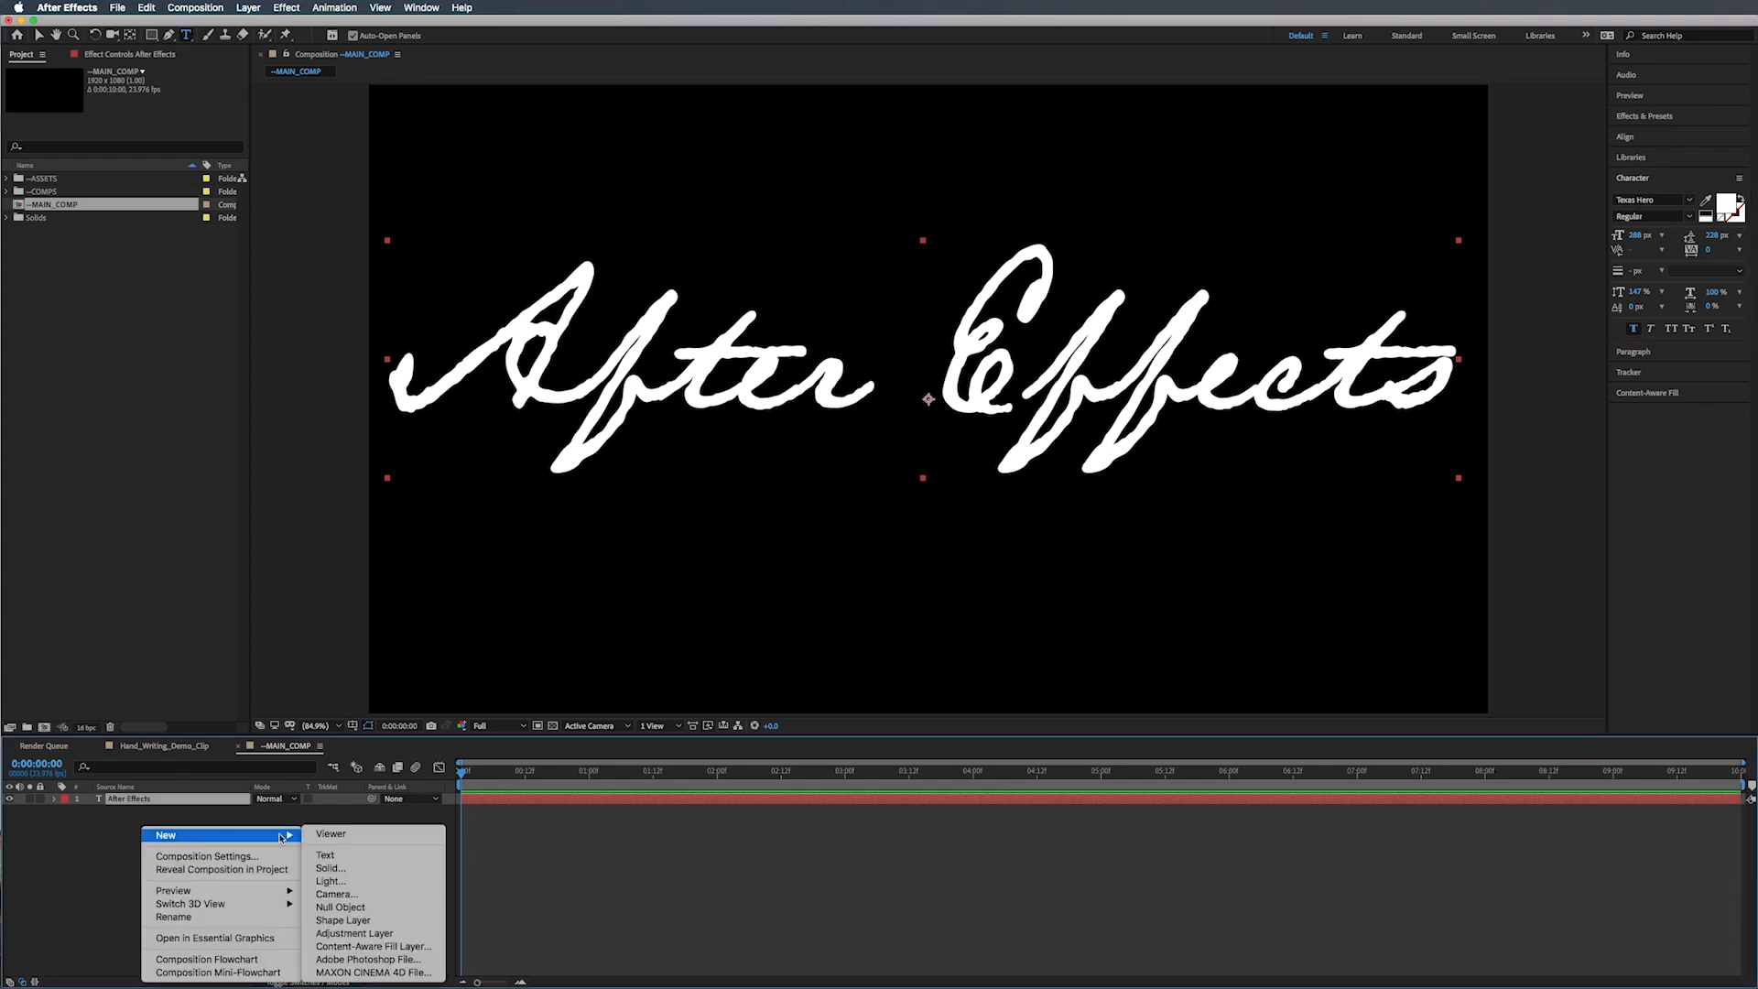
left_click(357, 868)
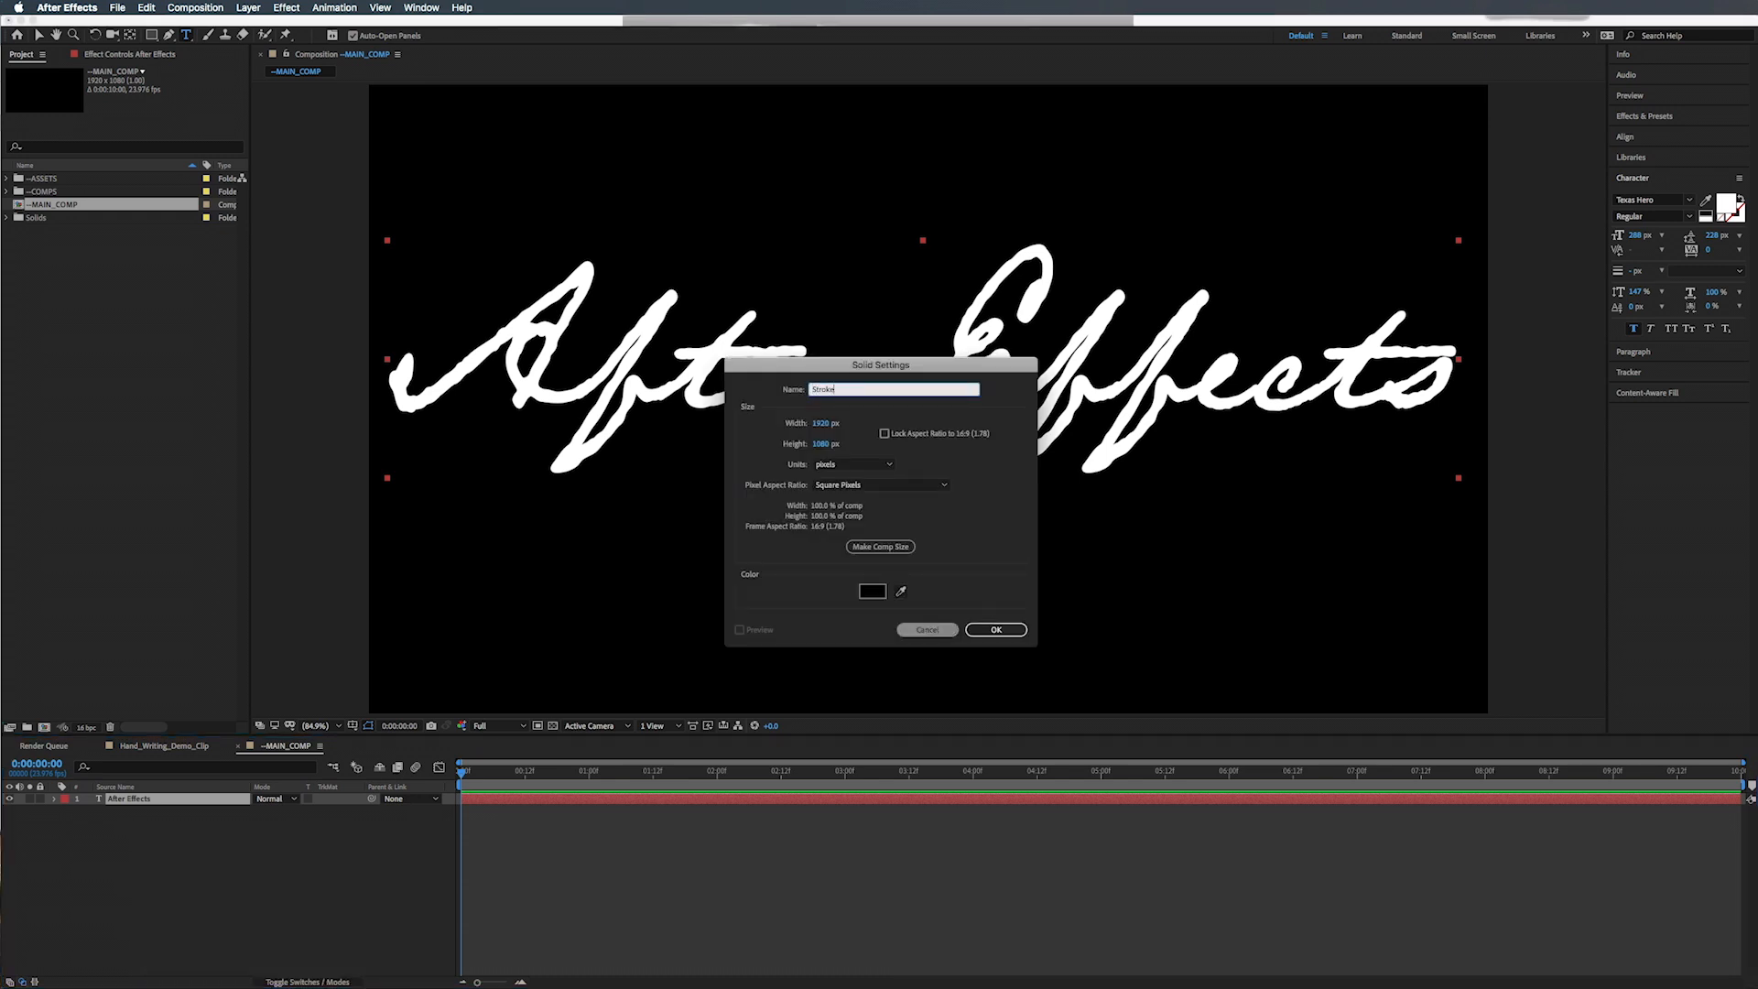
left_click(882, 547)
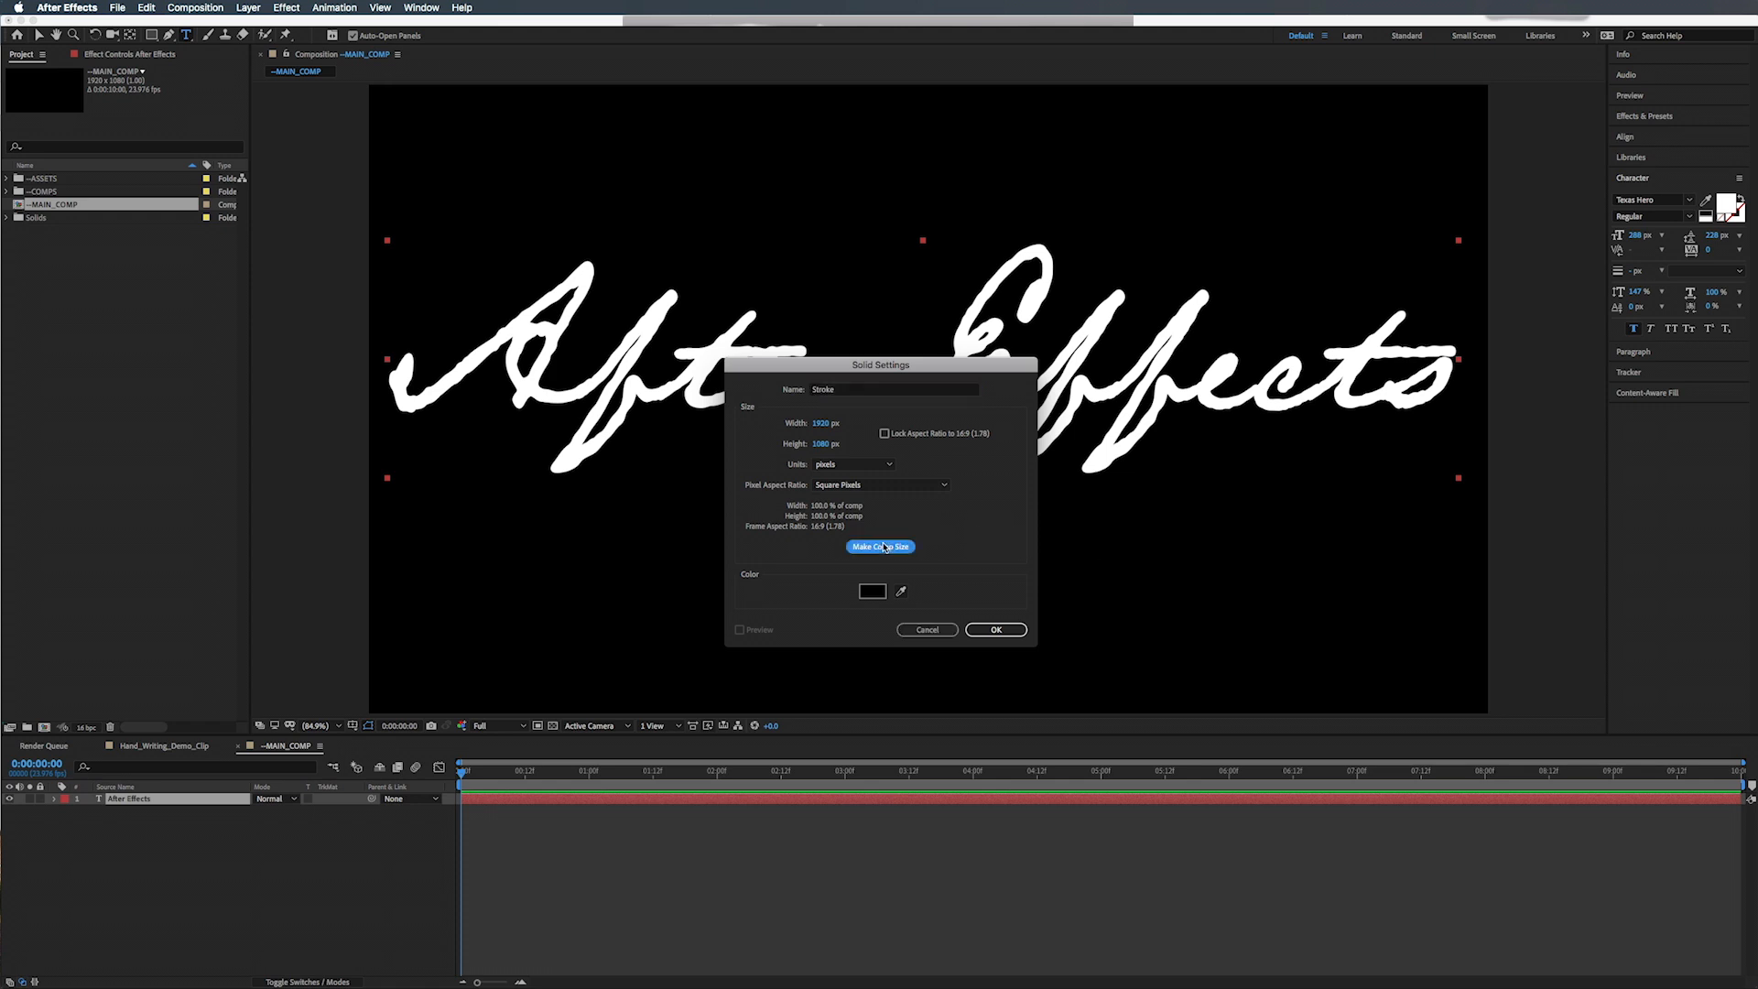
left_click(873, 591)
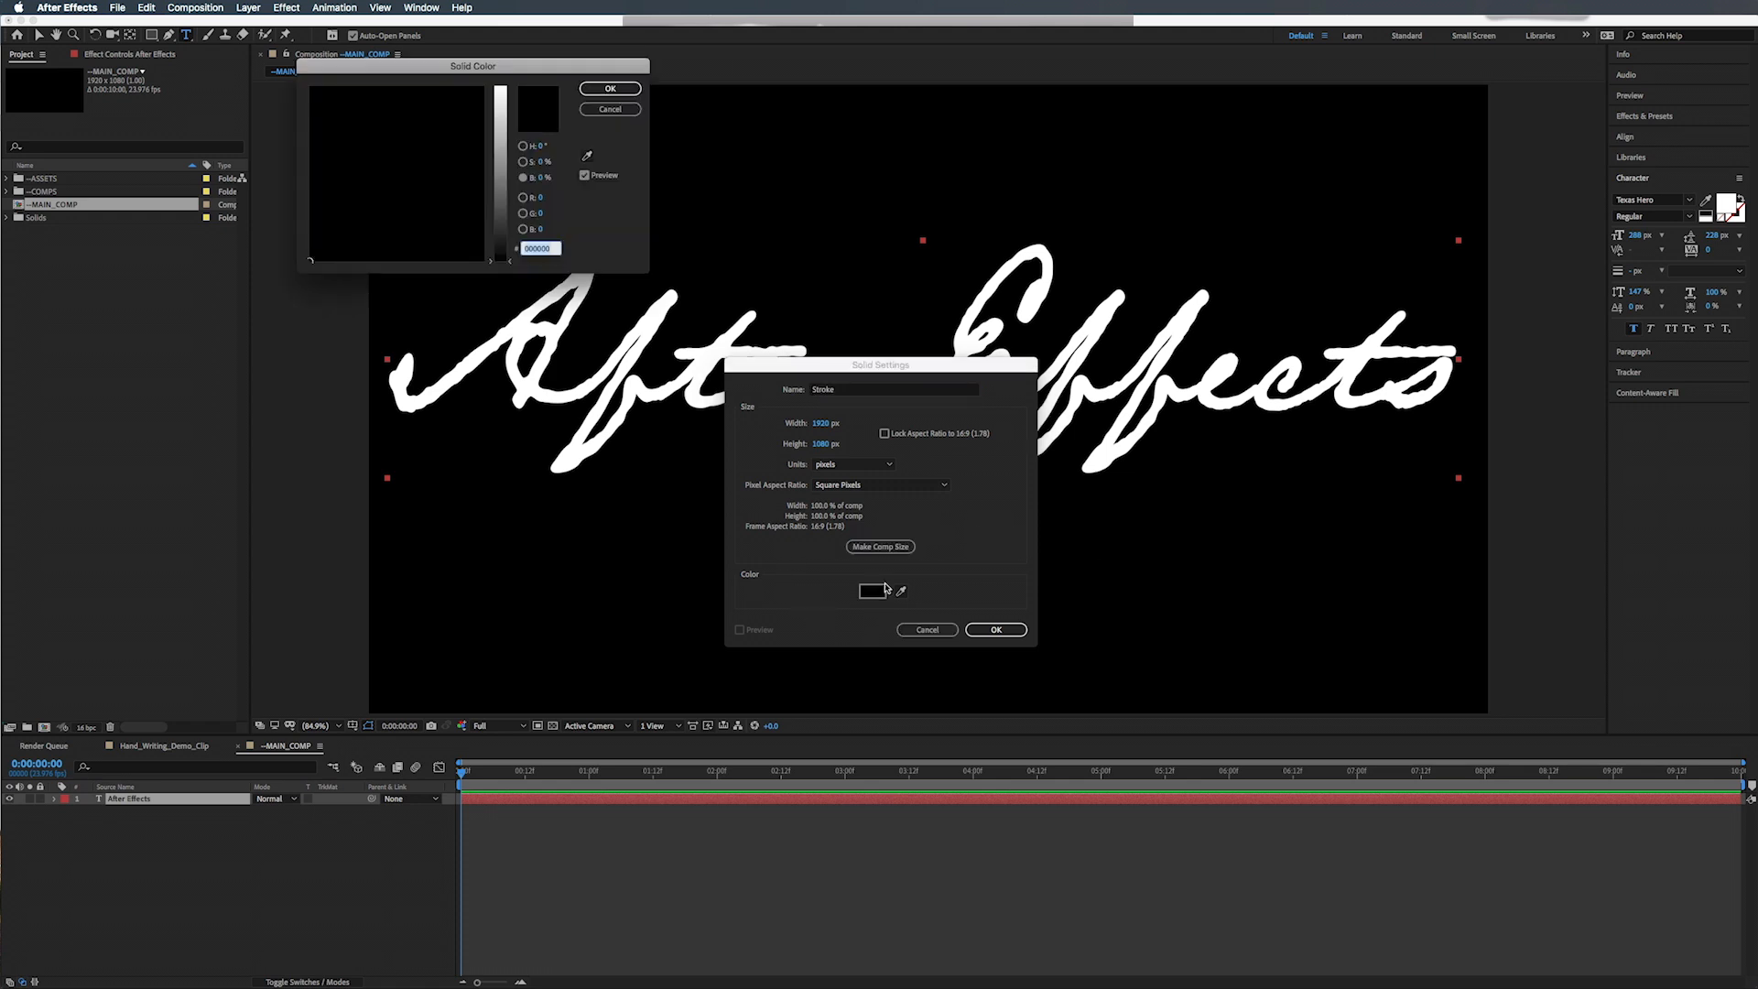
left_click(594, 90)
left_click(1002, 629)
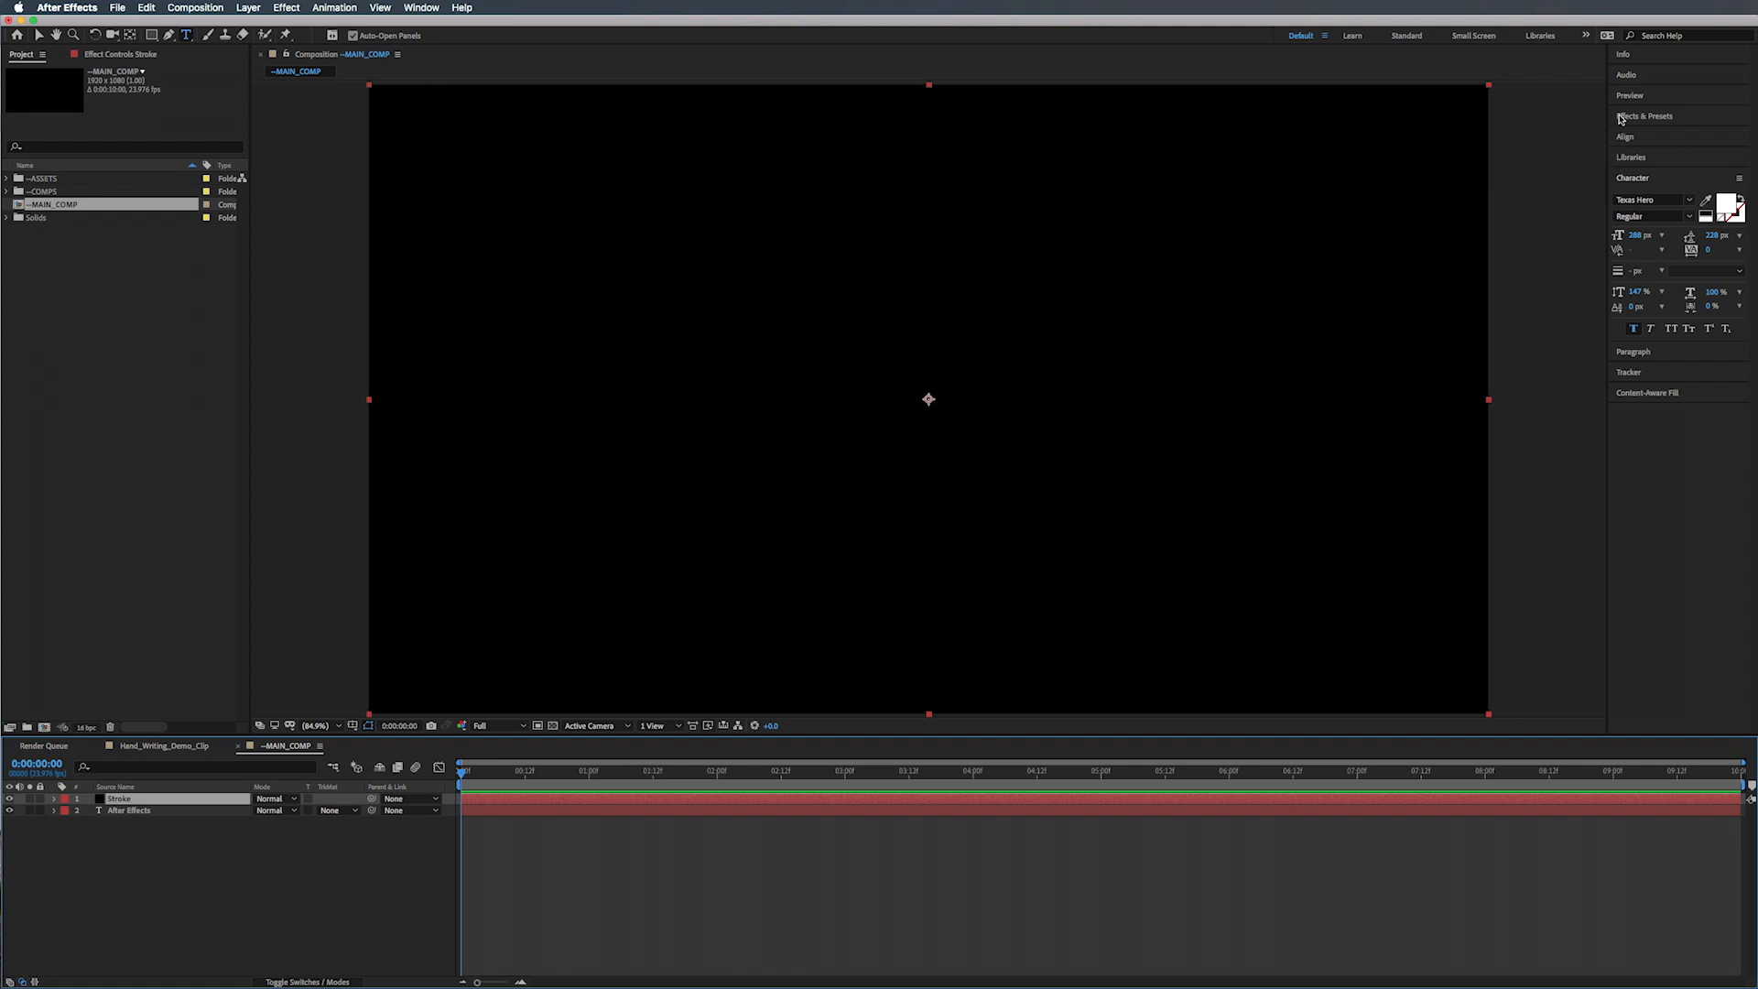
Step: Find the Generate category's Stroke effect, apply it to the Stroke solid and collapse its settings
left_click(1659, 120)
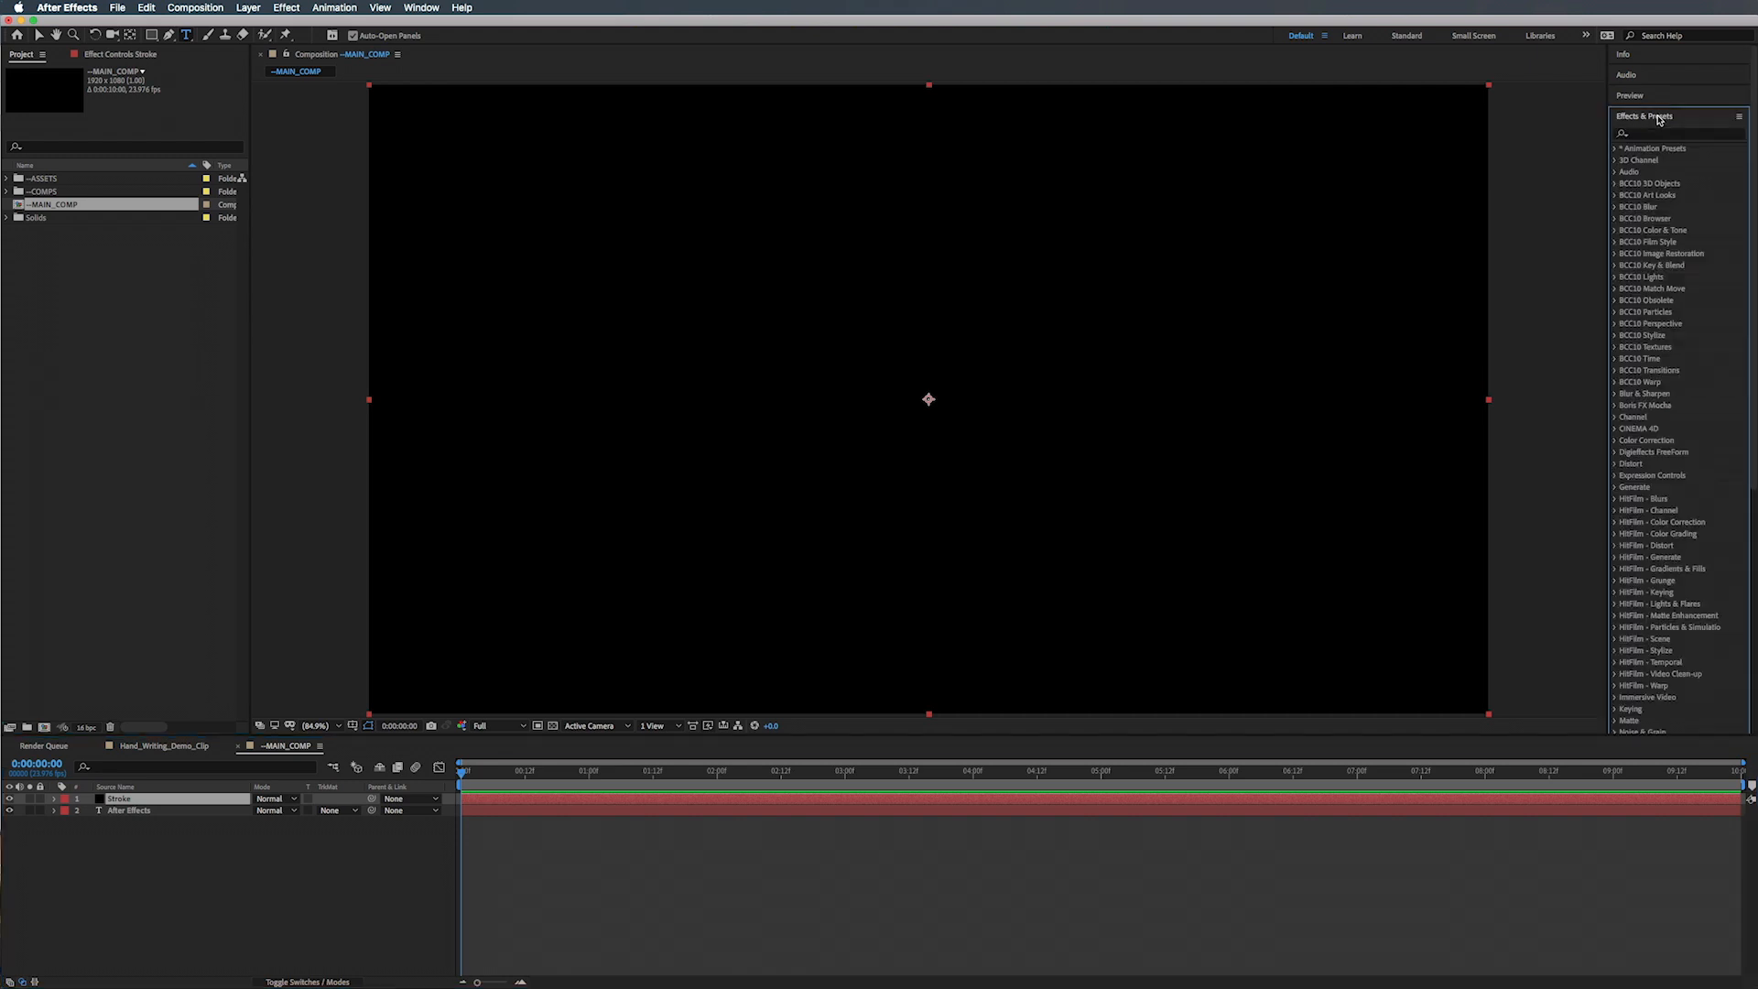
left_click(1649, 135)
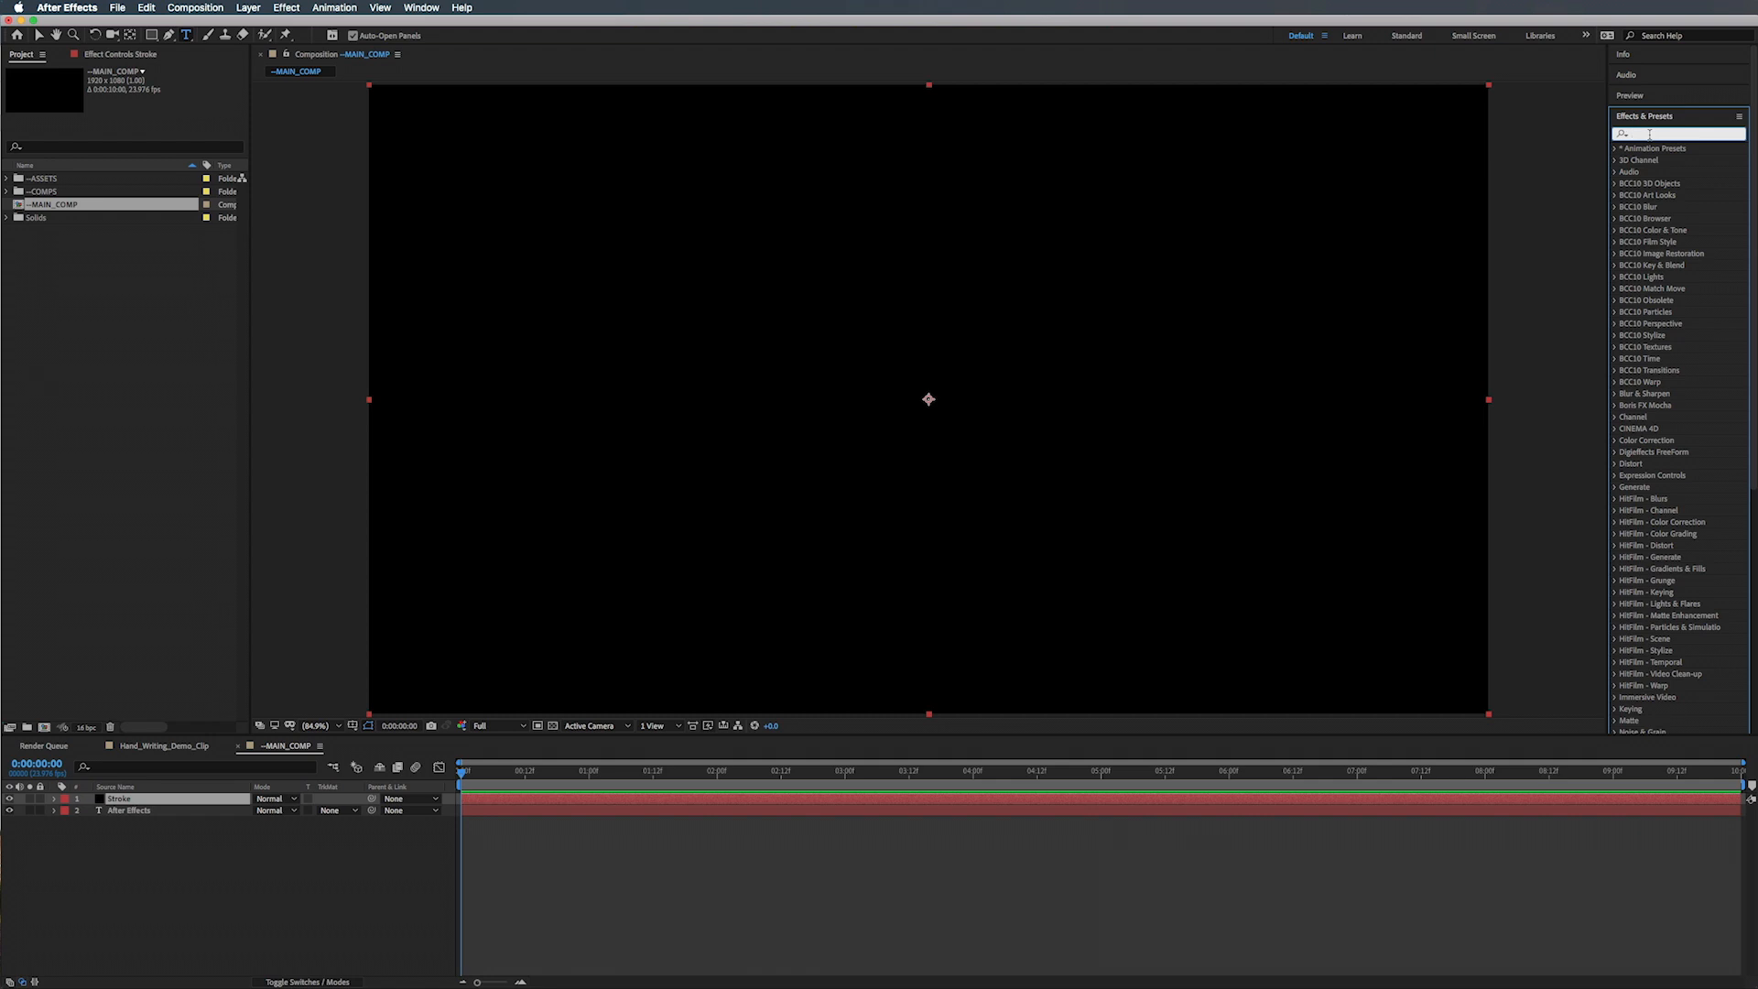
type("stroke")
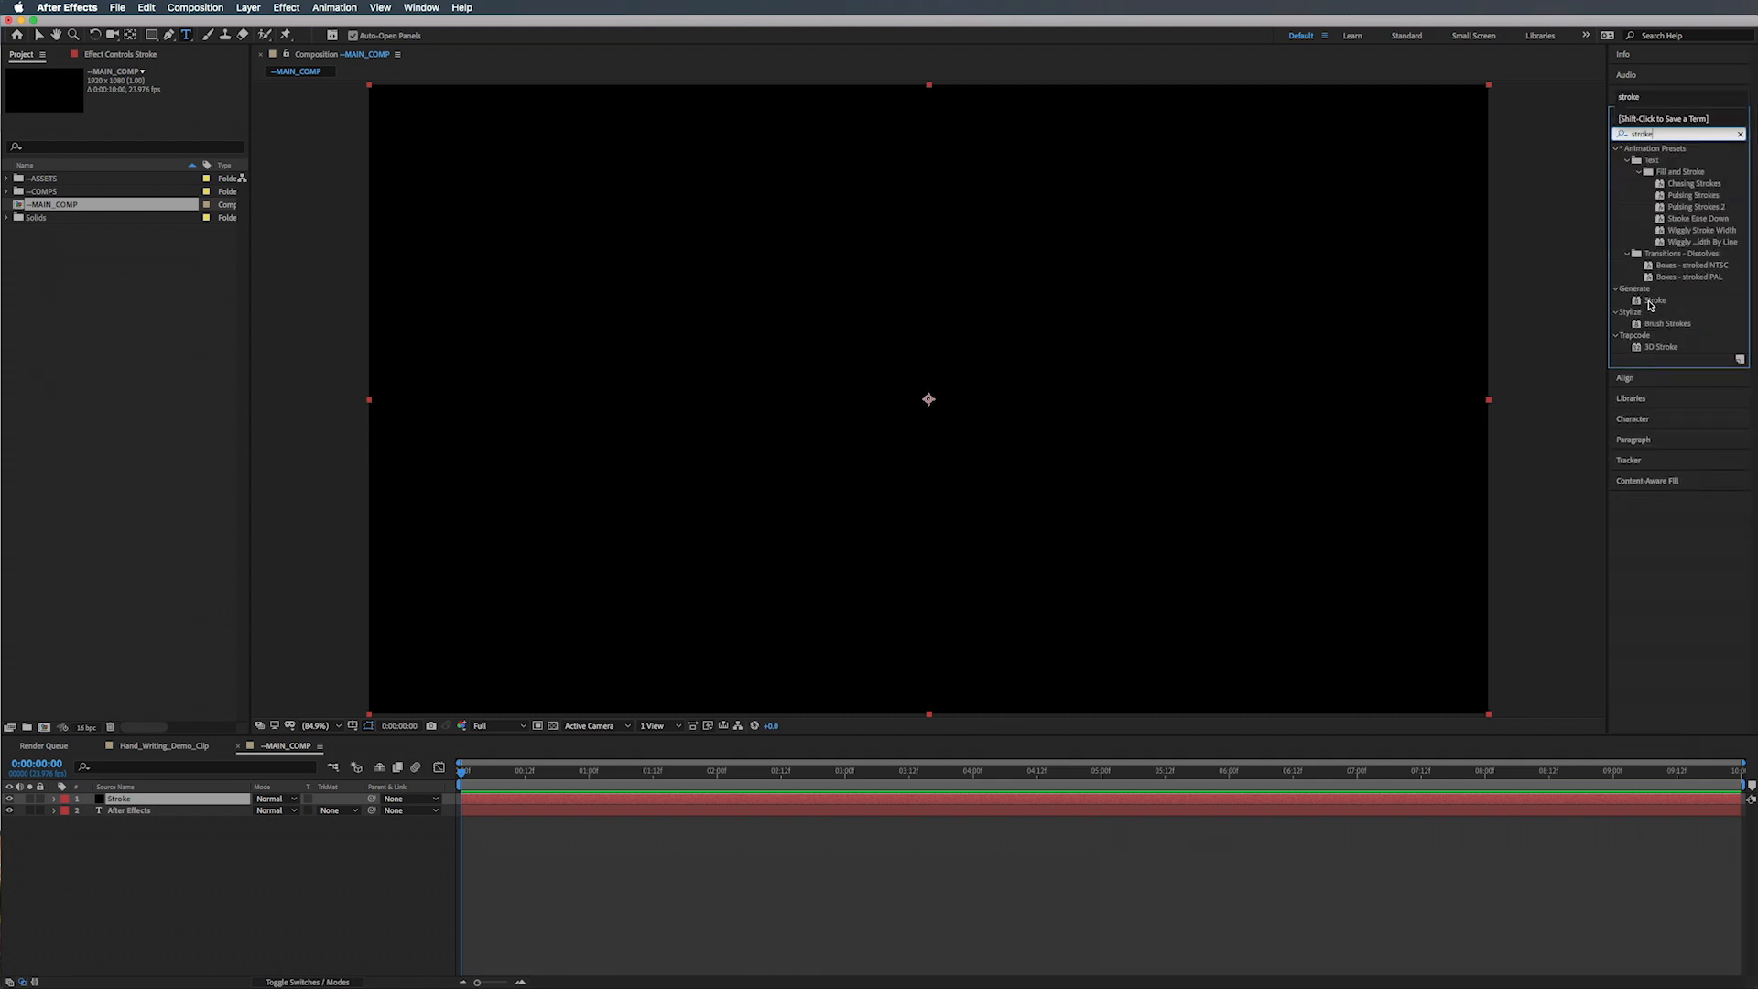
mouse_move(1651, 305)
left_mouse_down()
mouse_move(922, 675)
mouse_move(738, 821)
mouse_move(734, 798)
left_mouse_up()
key("v")
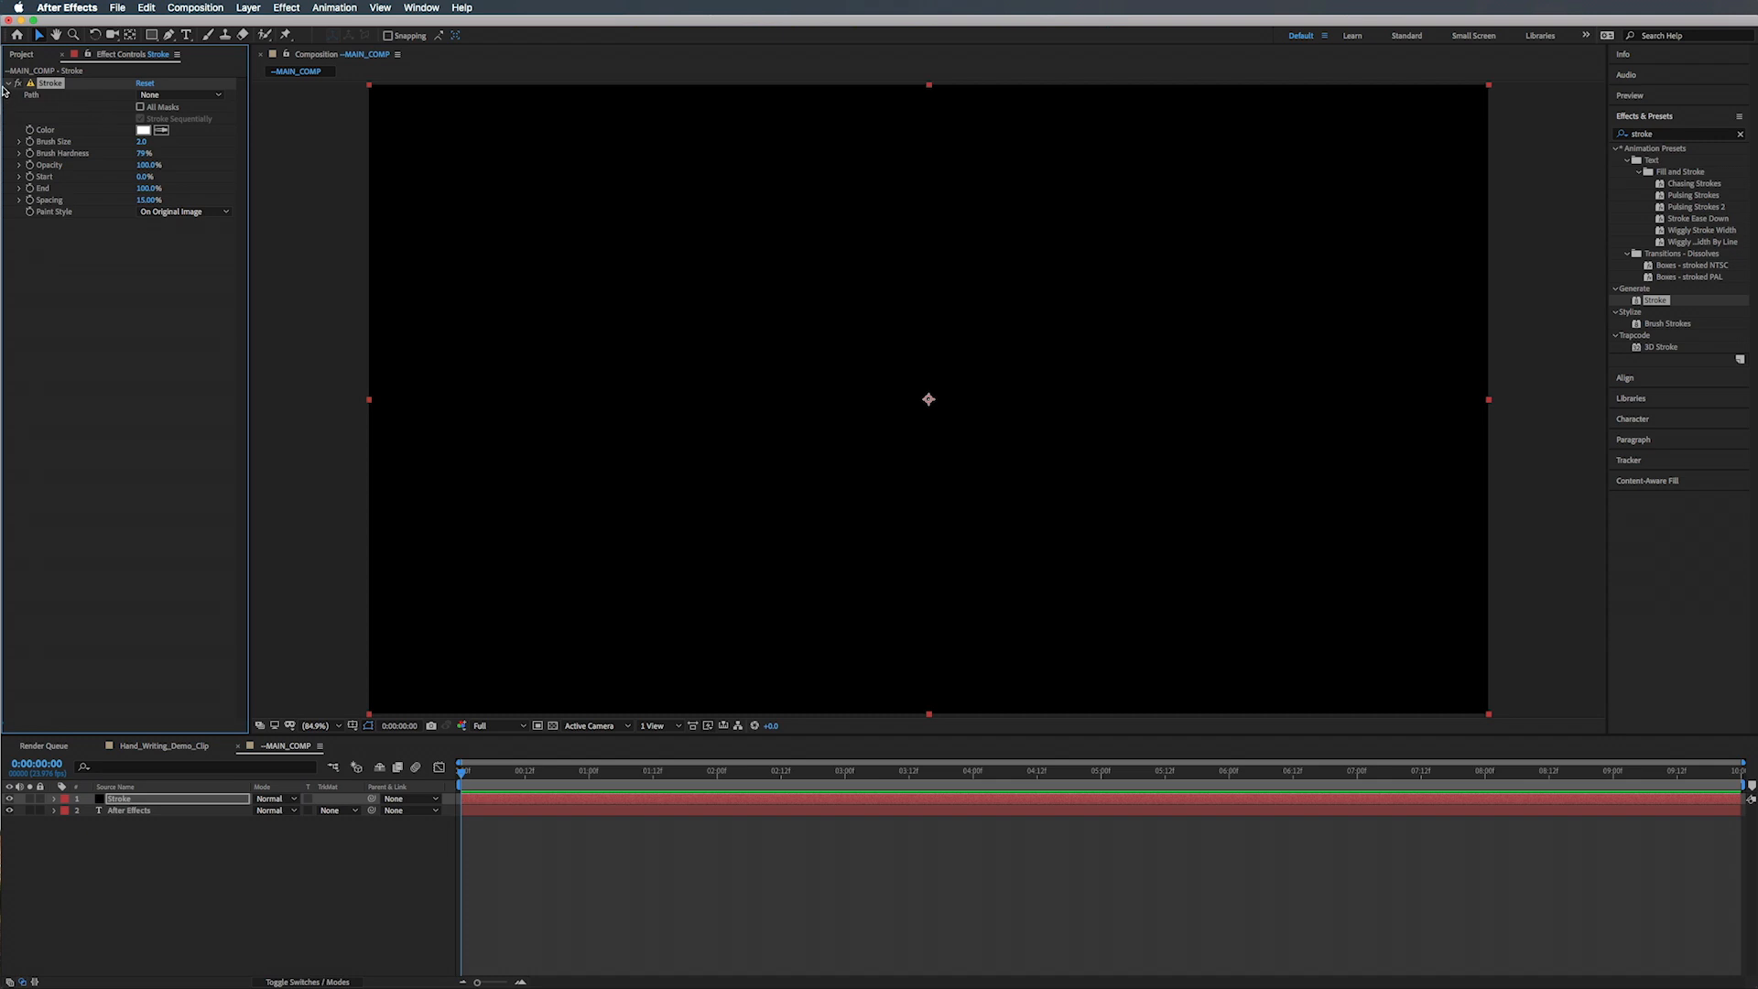
left_click(8, 84)
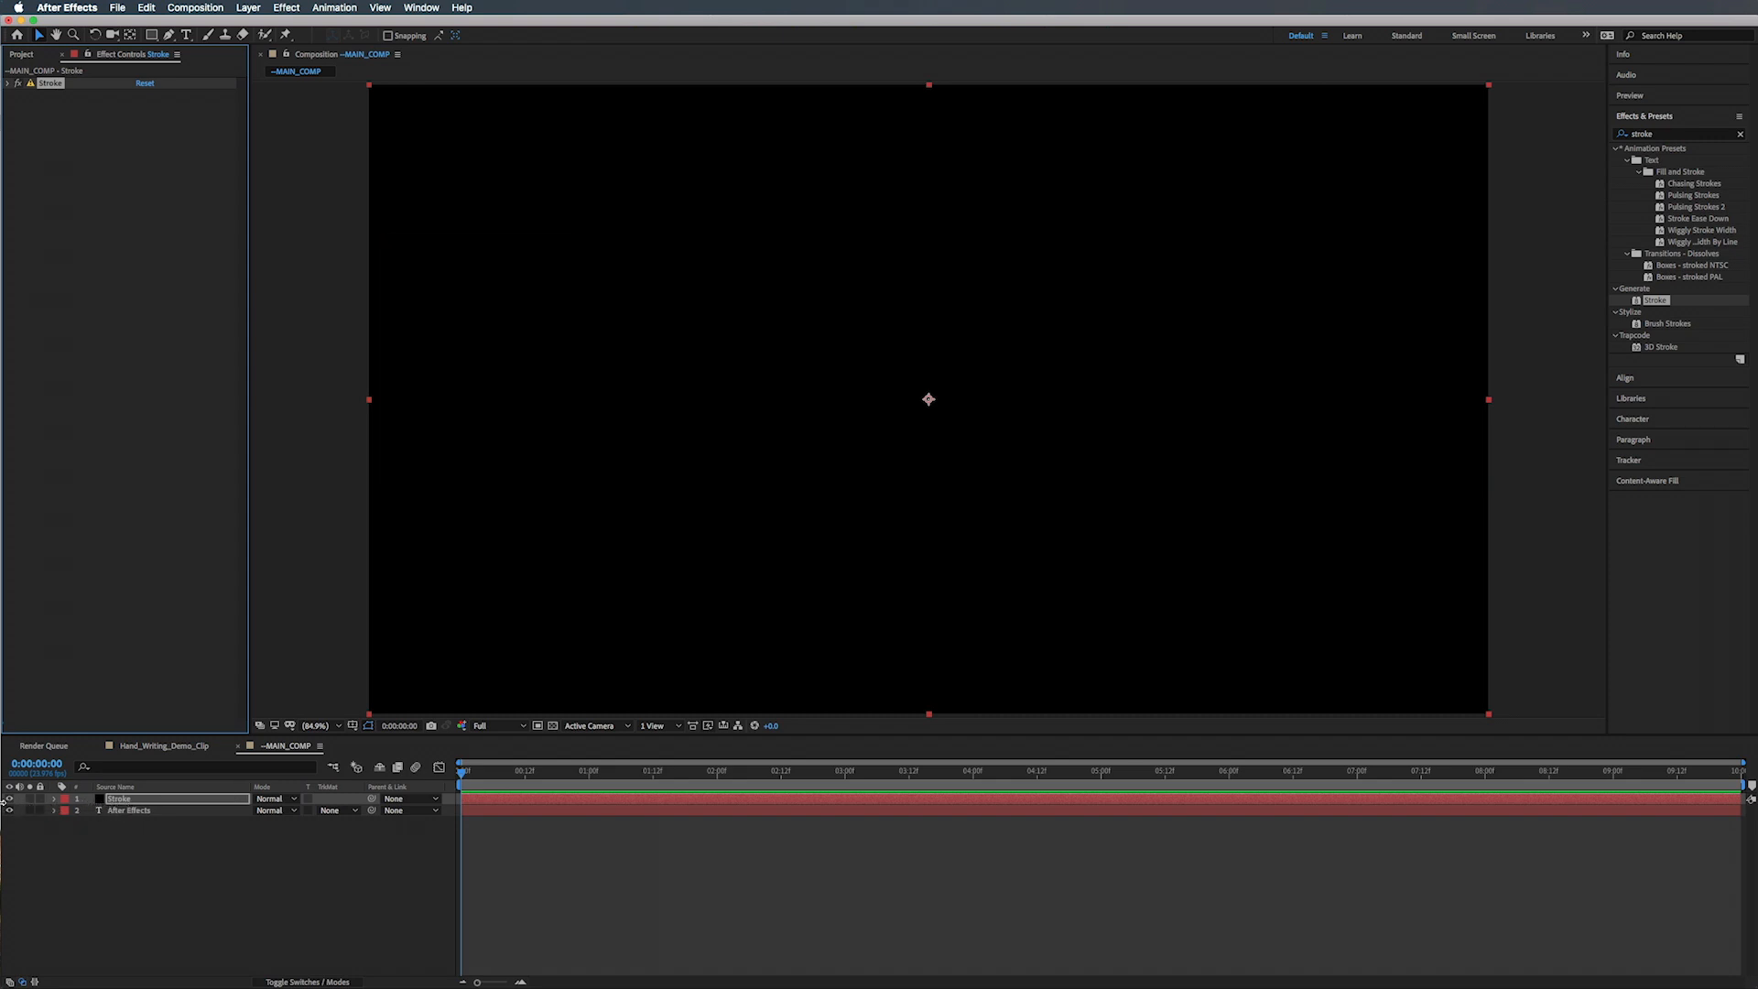
Step: Hide the Stroke solid and trace the handwriting on that layer with a Pen tool mask path, starting at the tip of the A
left_click(10, 798)
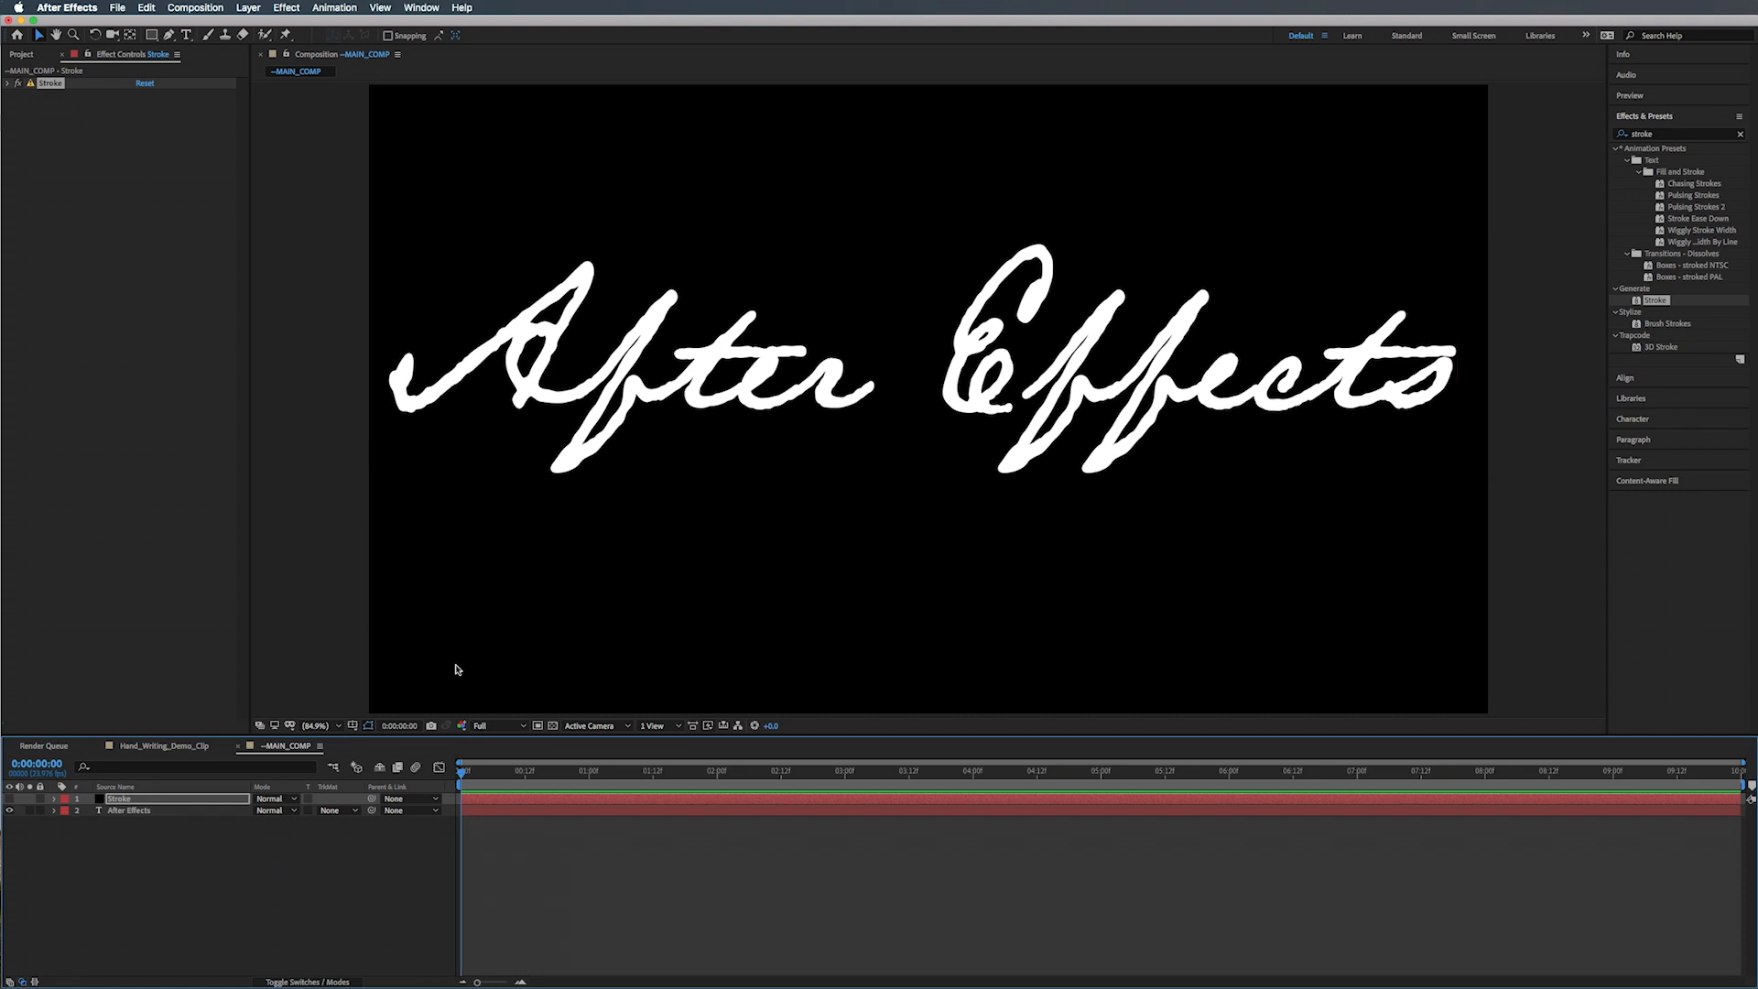
left_click(638, 800)
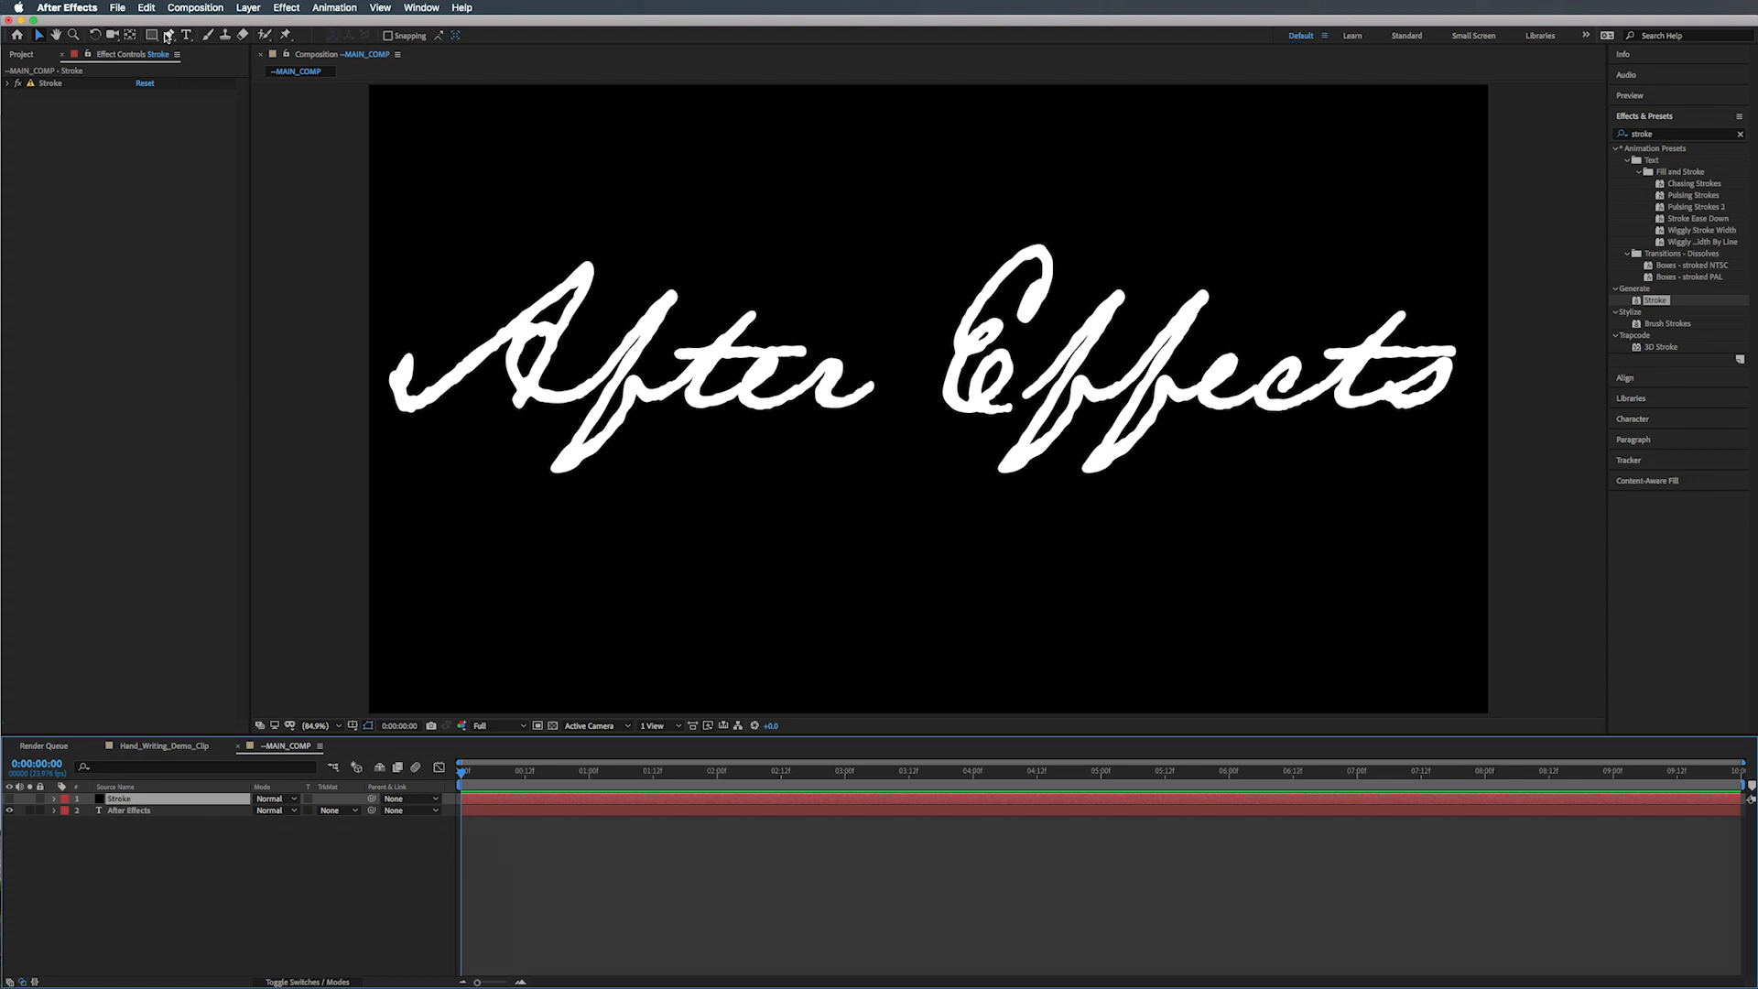
left_click(170, 37)
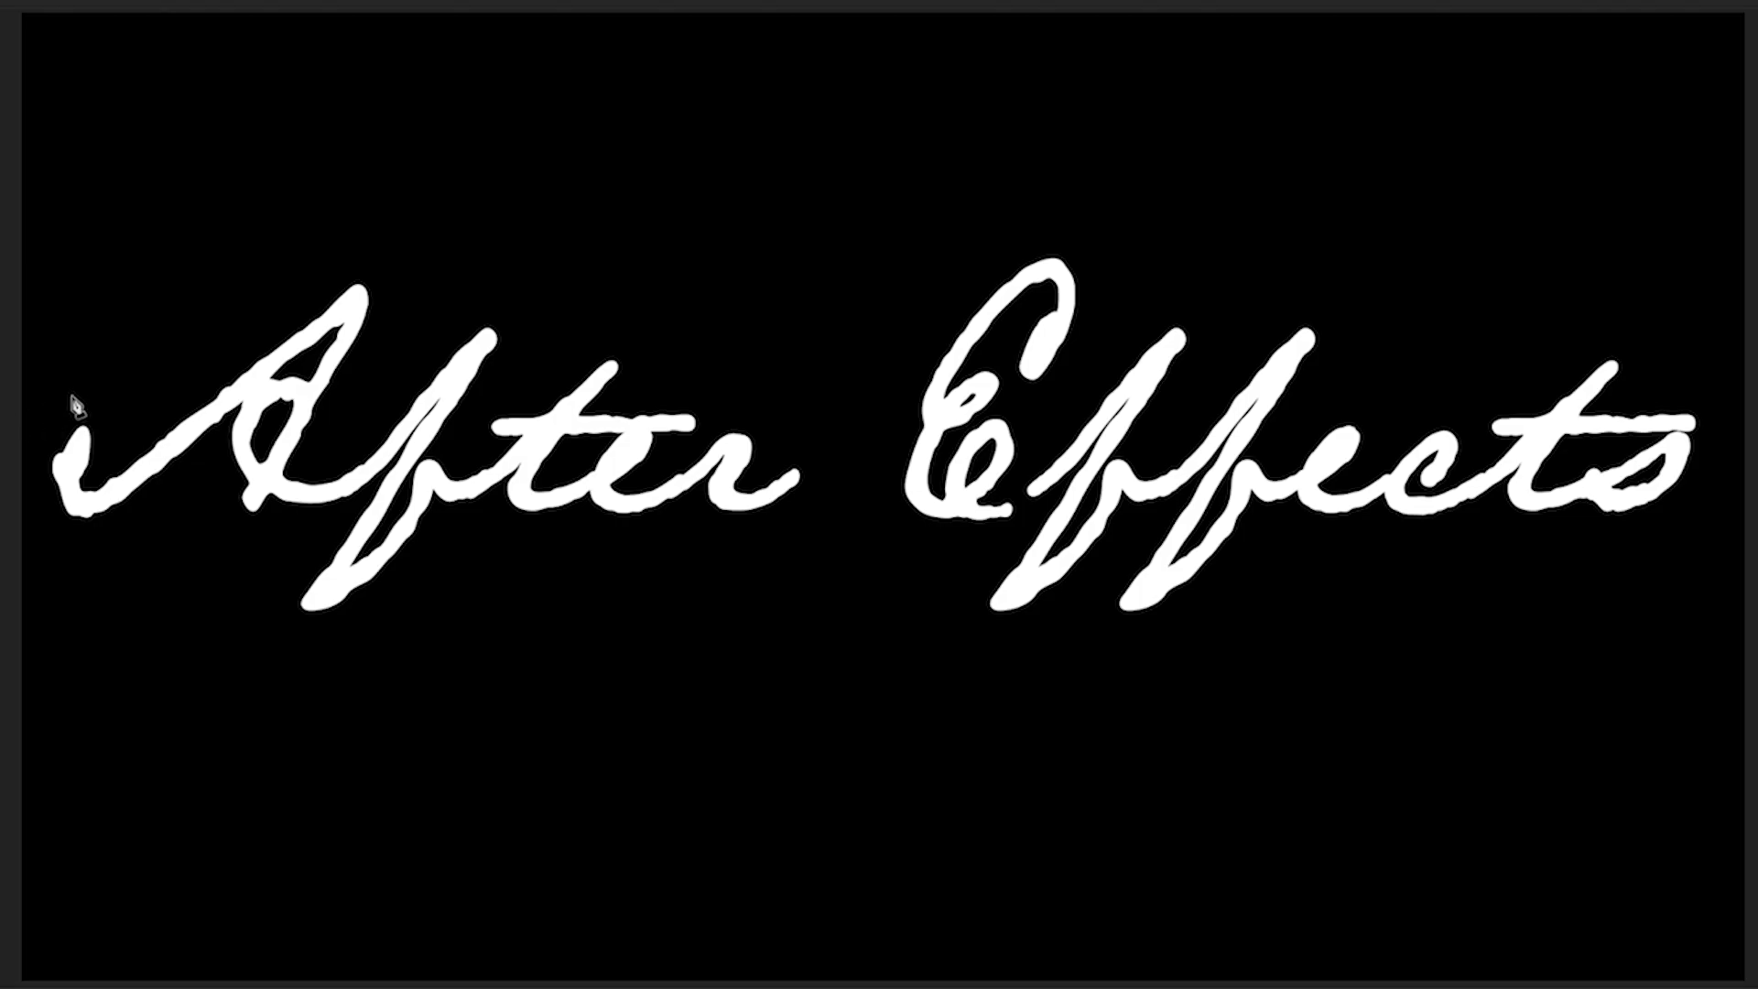
left_click_drag(78, 392, 87, 369)
left_click_drag(66, 474, 81, 439)
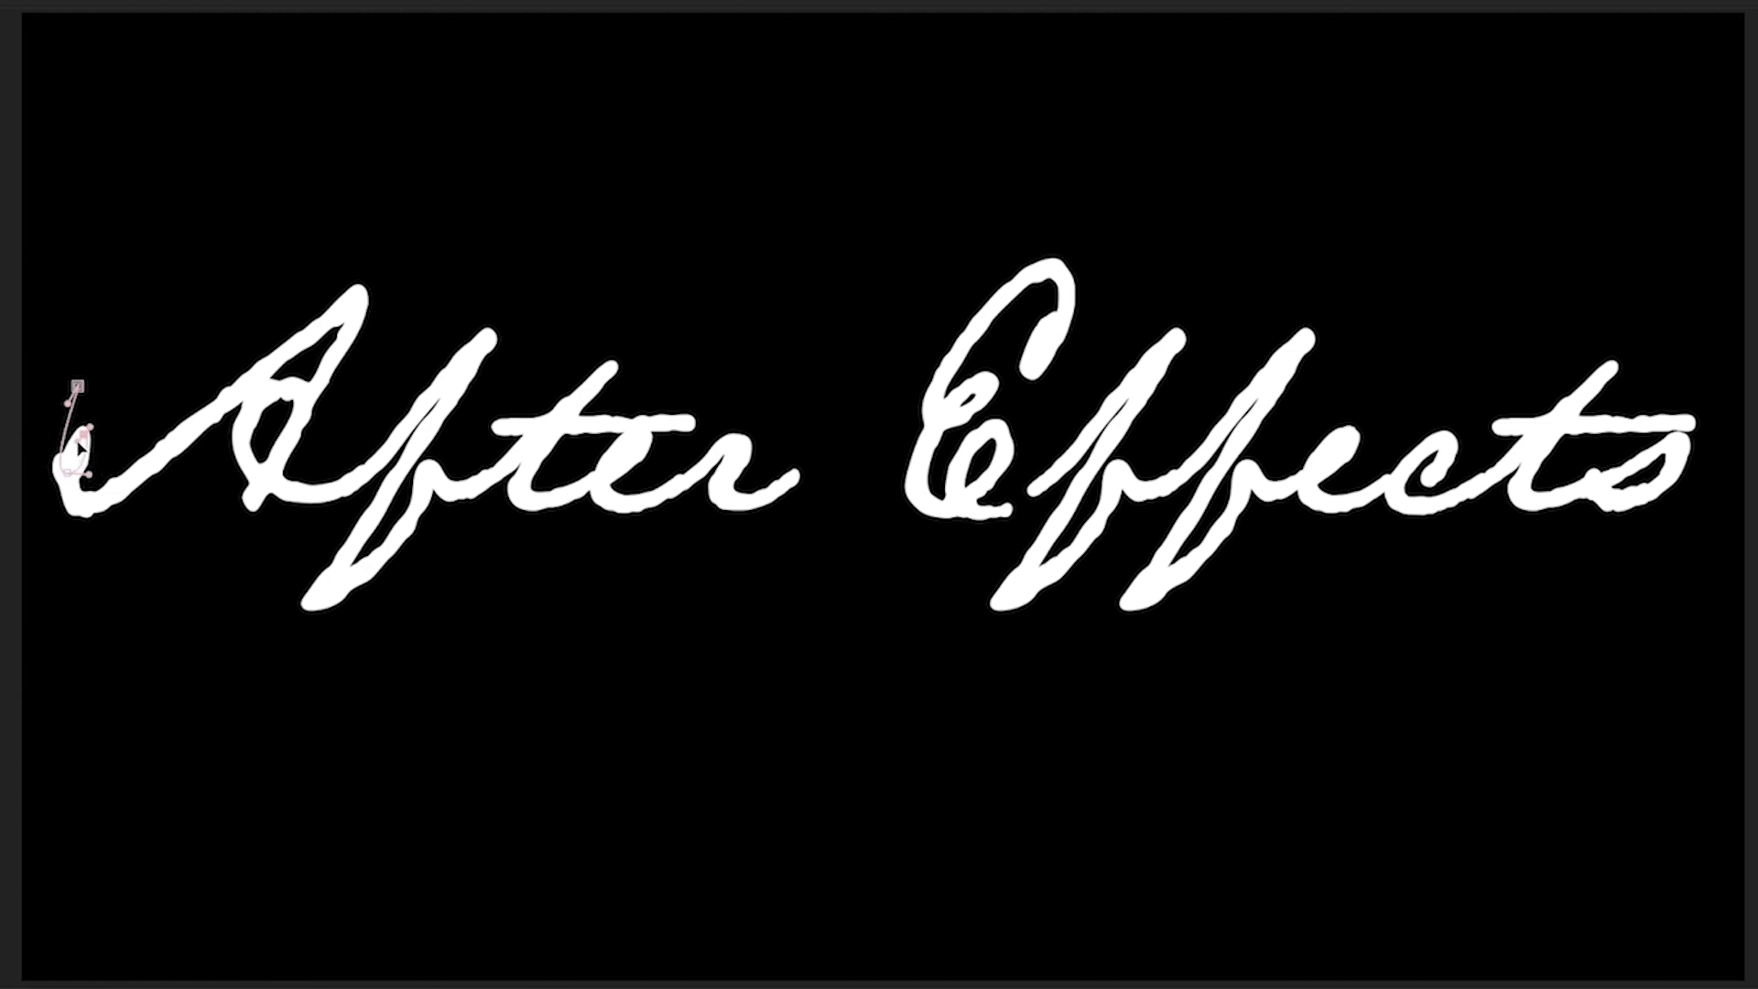
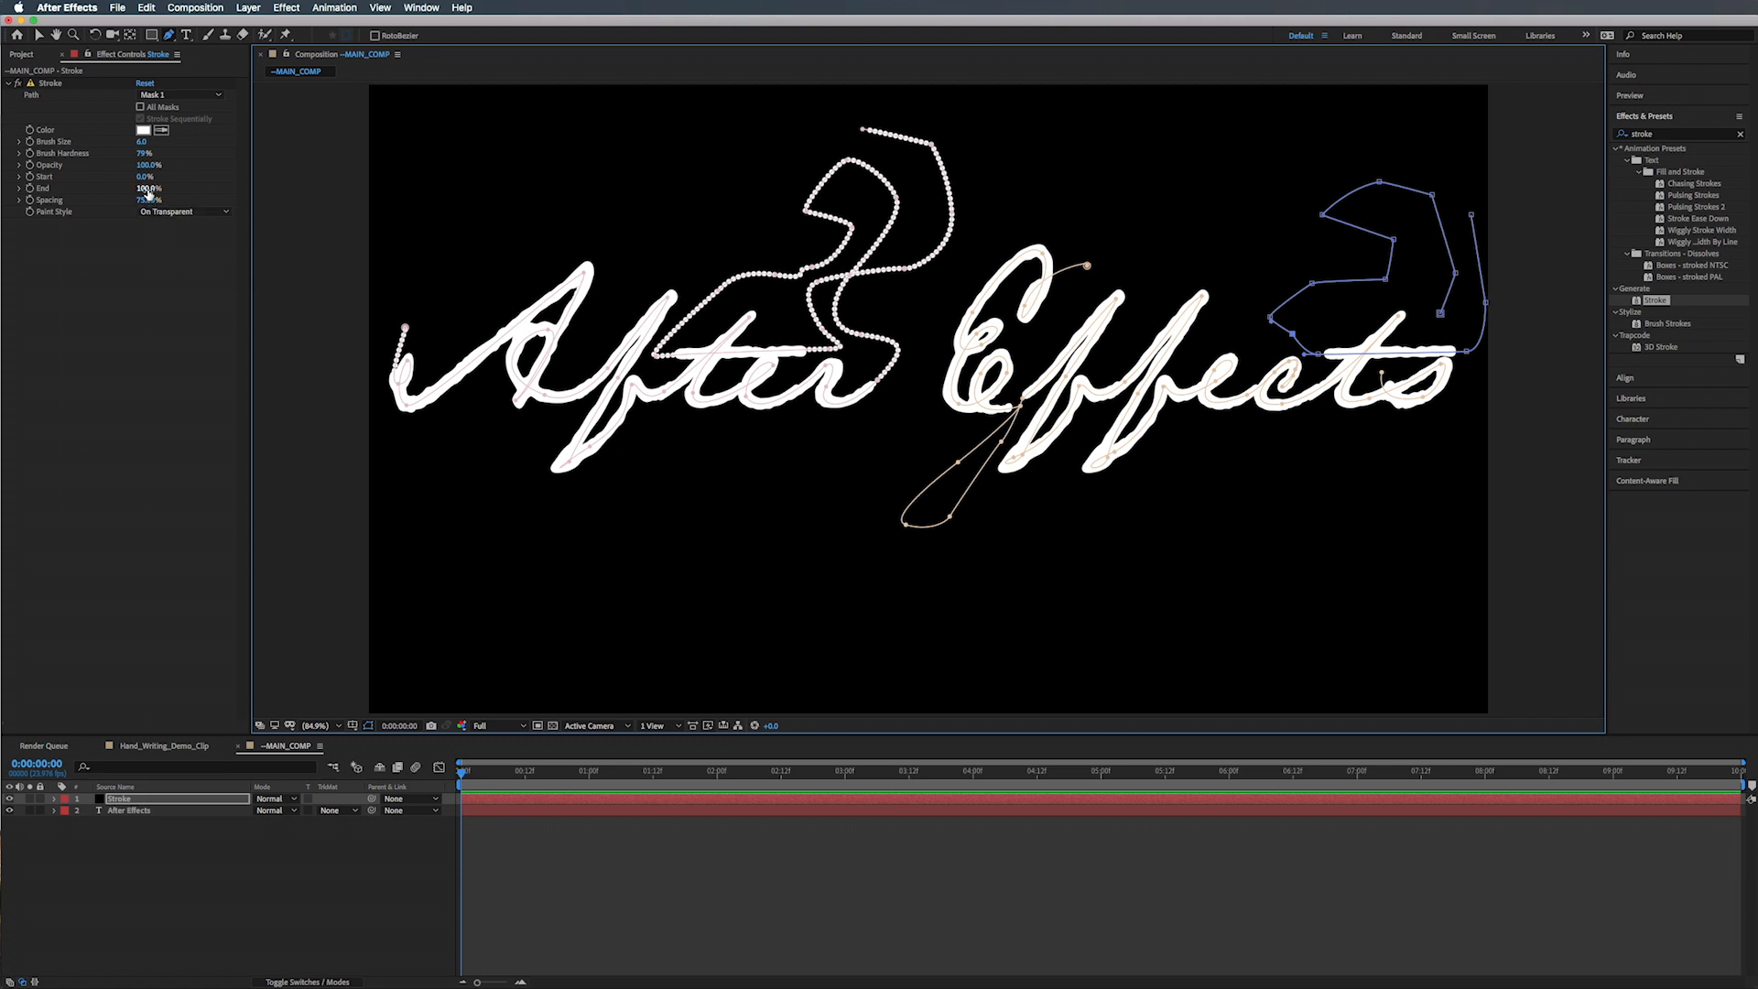
Step: Make the Stroke effect use all masks, stroked sequentially with End at 100%, and collapse its settings
mouse_move(149, 190)
left_mouse_down()
mouse_move(111, 187)
mouse_move(238, 187)
left_mouse_up()
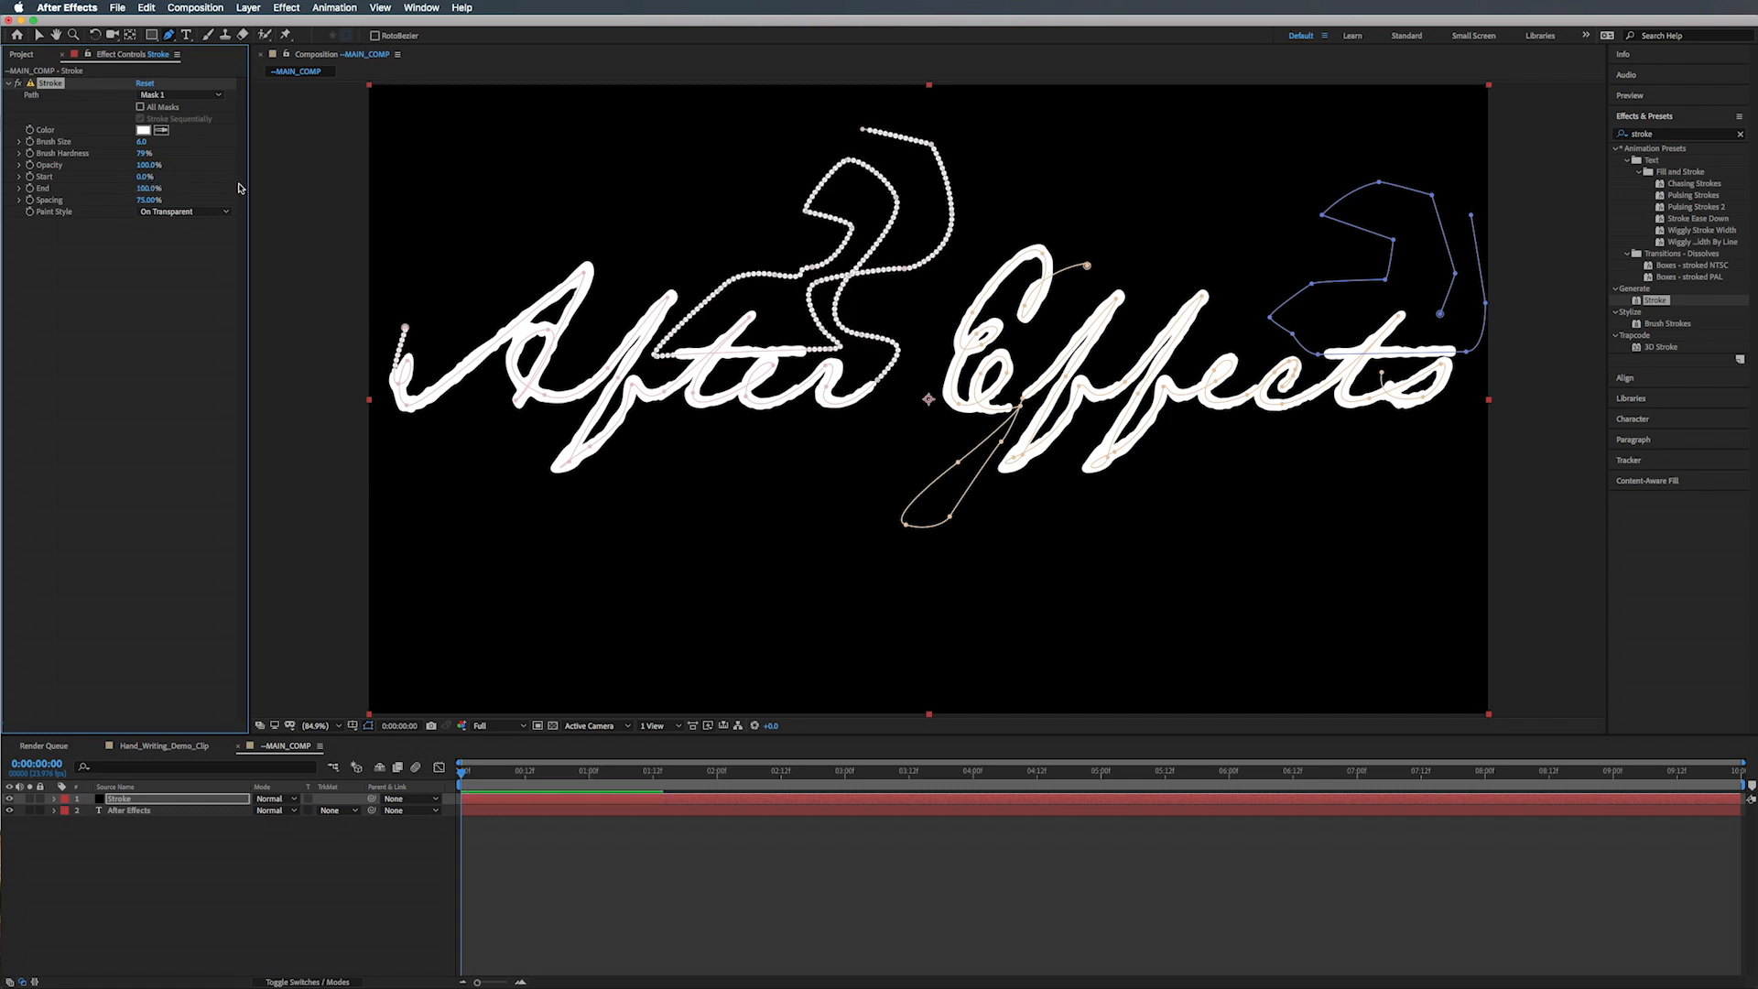
left_click(140, 108)
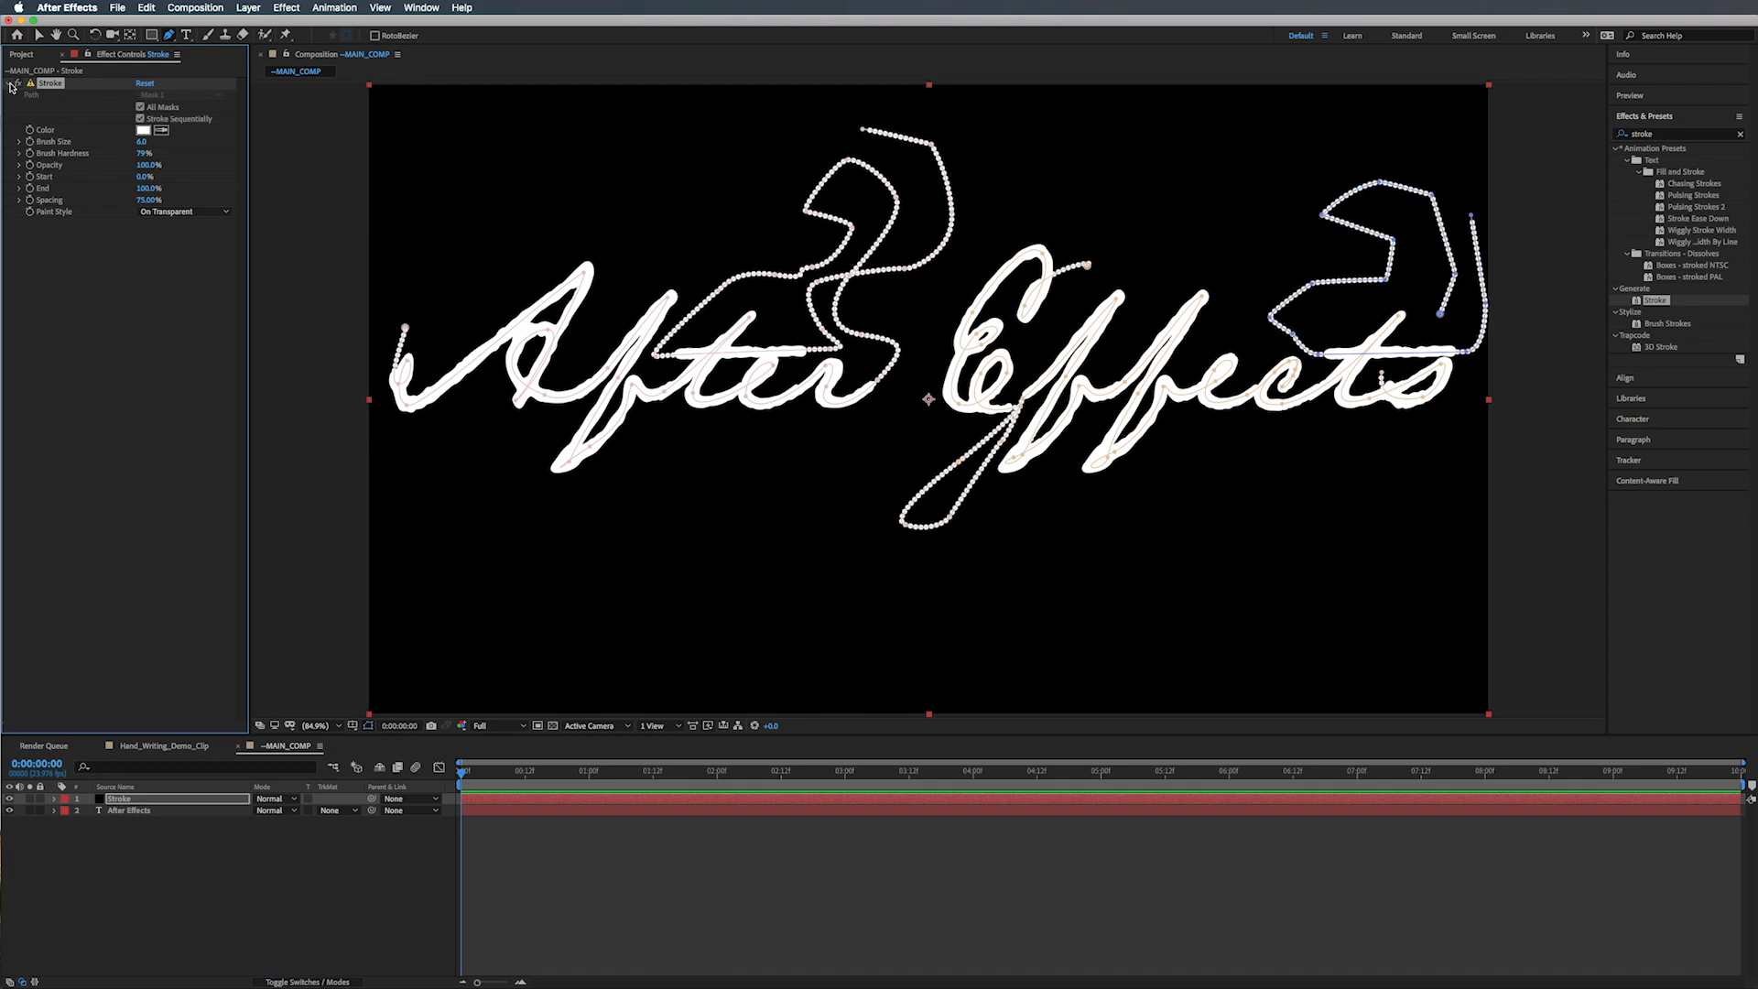
left_click(12, 84)
Step: Set the After Effects text layer's track matte to Alpha Matte "Stroke" and keep the text layer visible
left_click(9, 810)
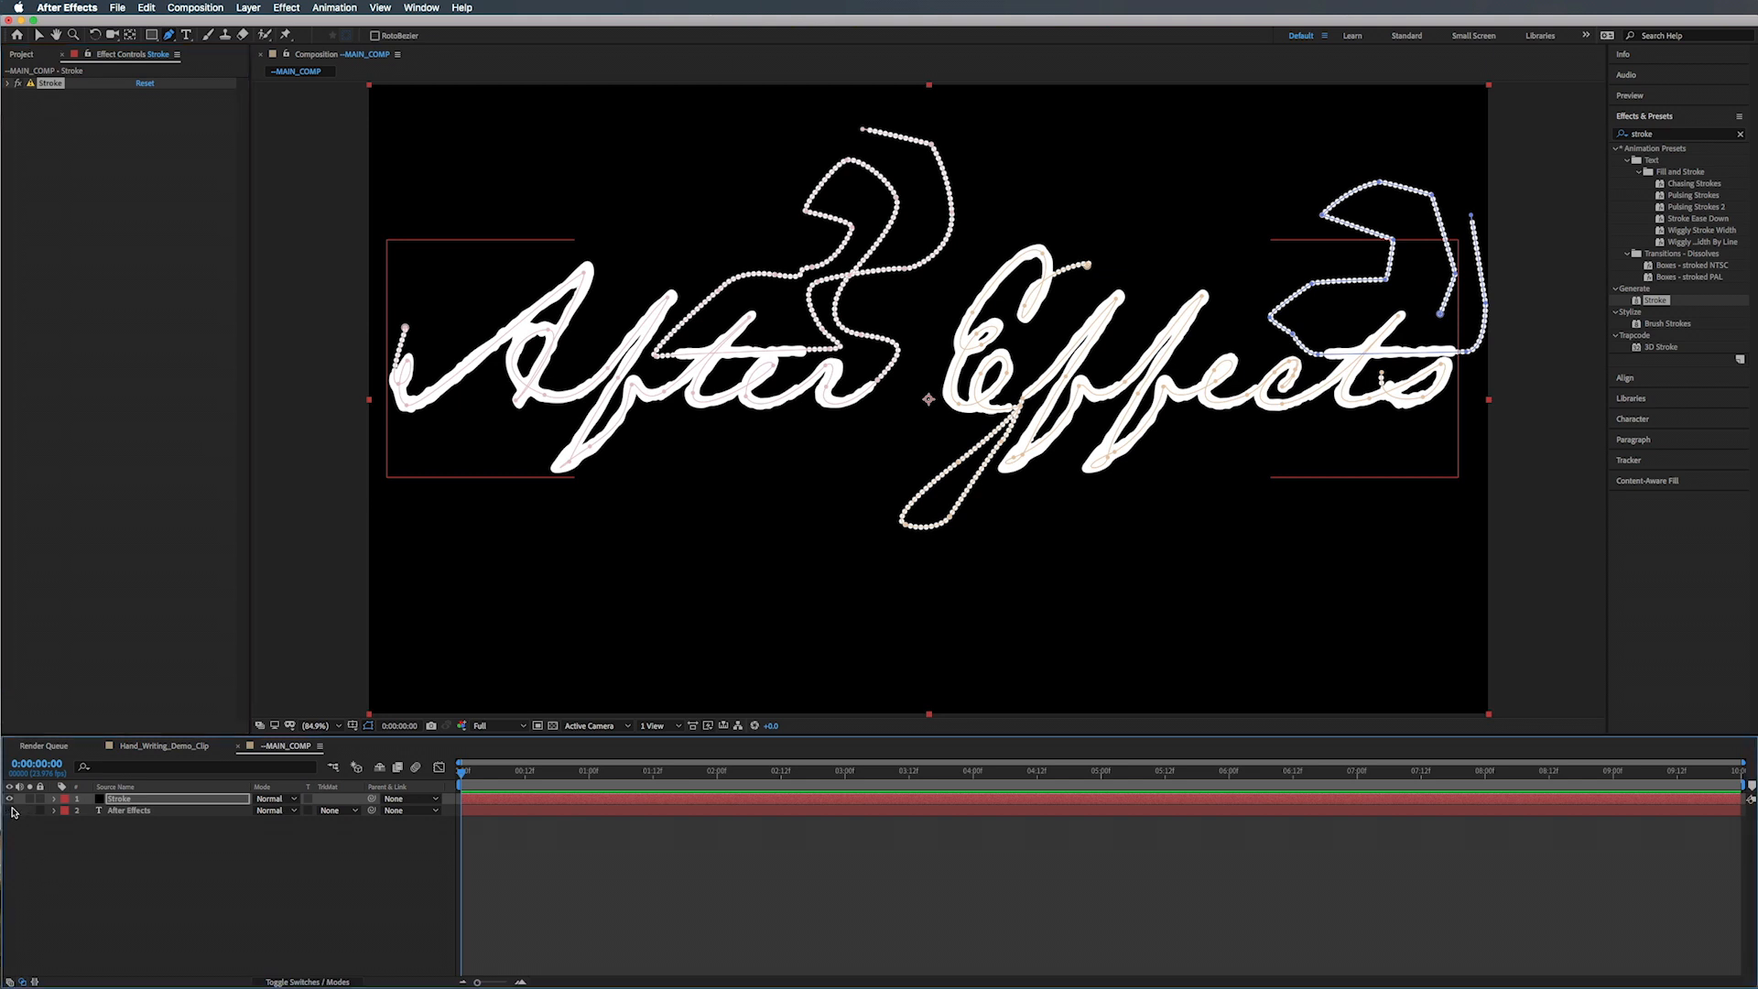
left_click(336, 810)
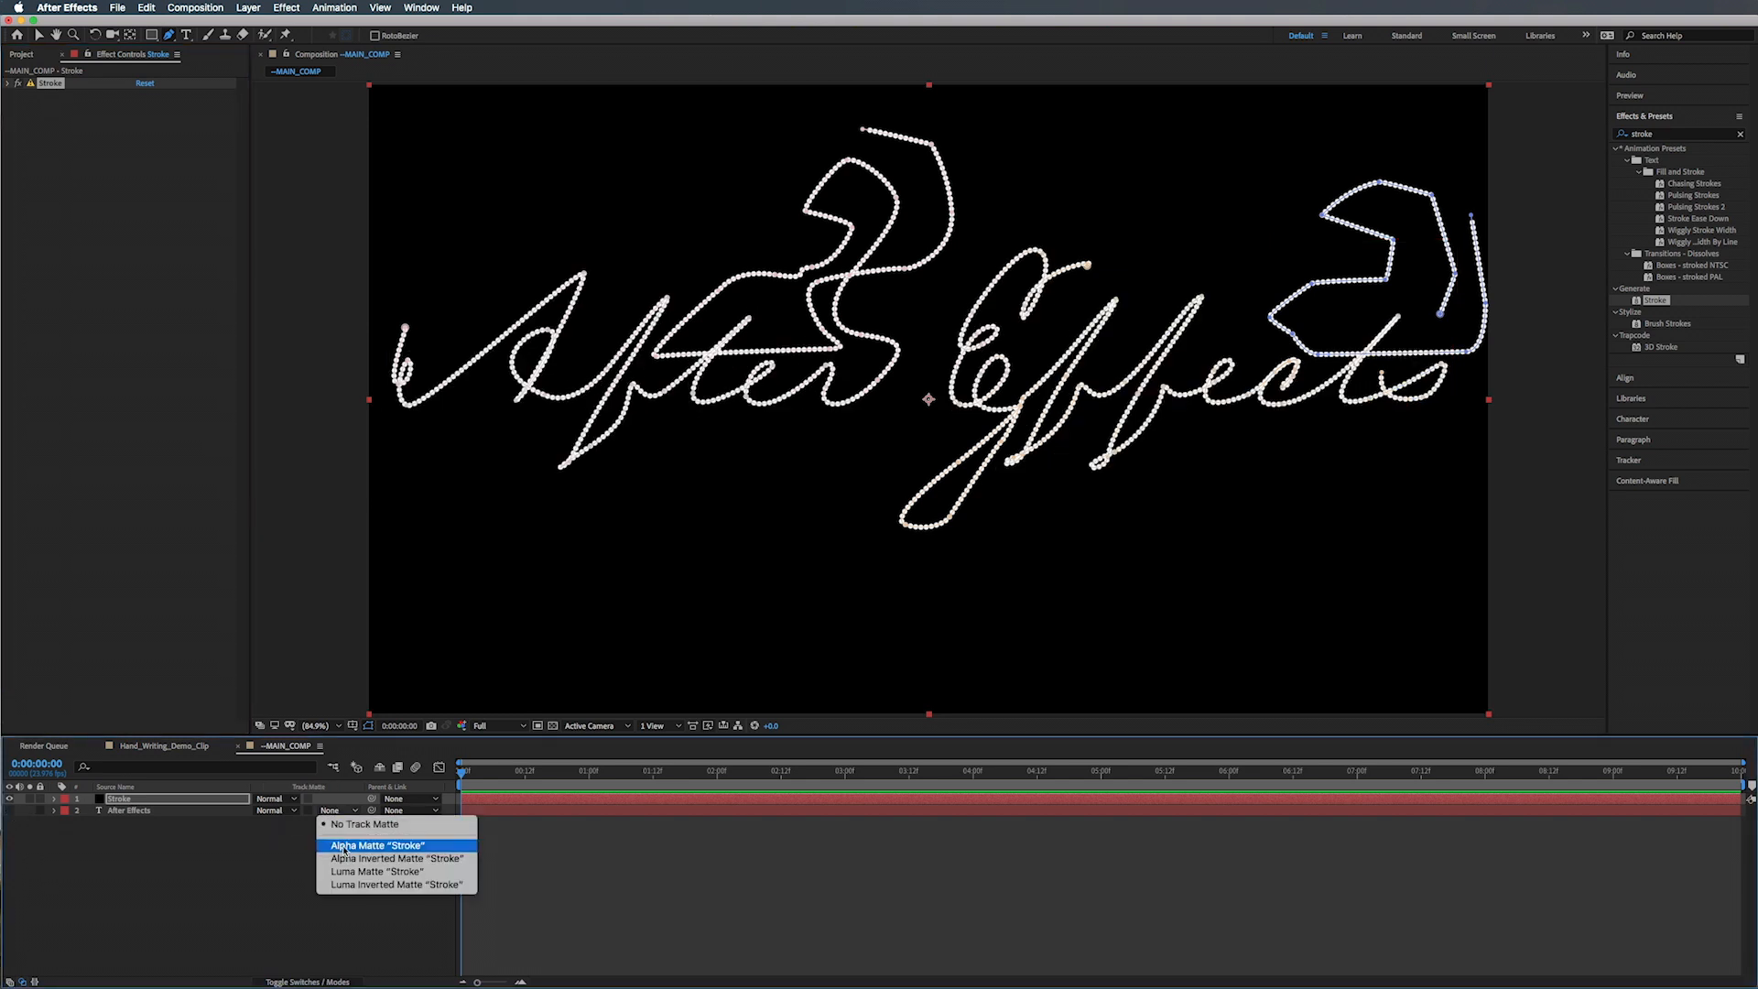
left_click(341, 845)
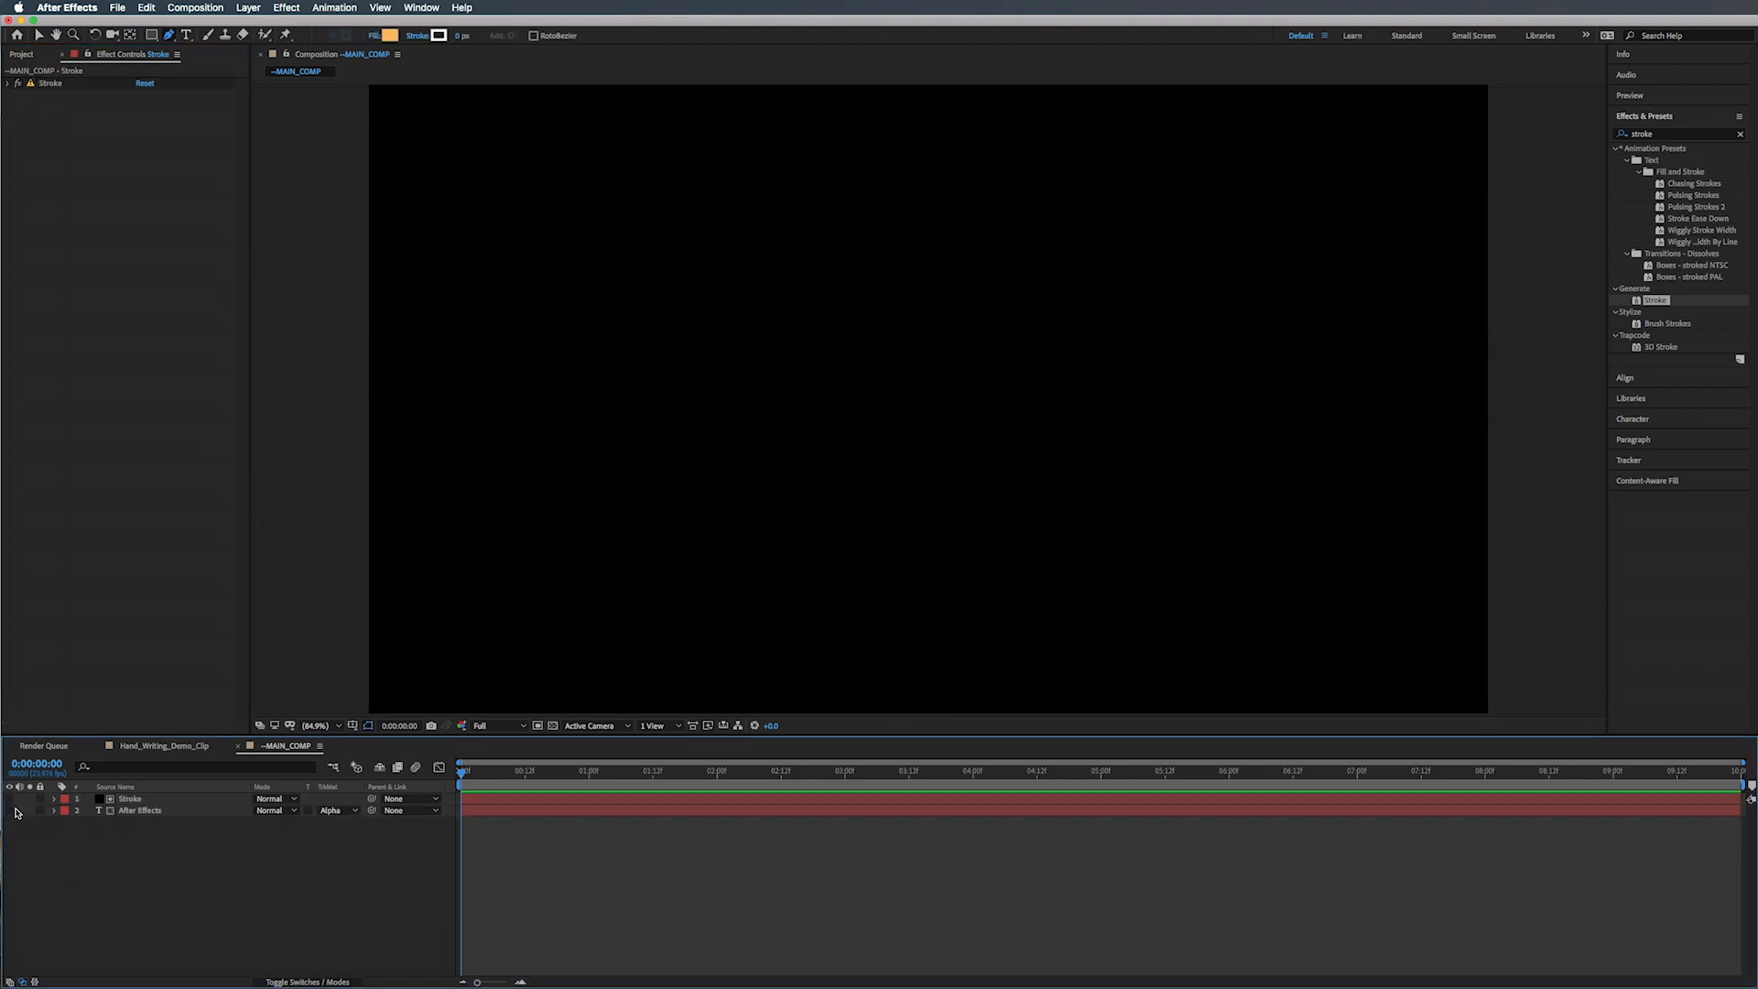
left_click(9, 810)
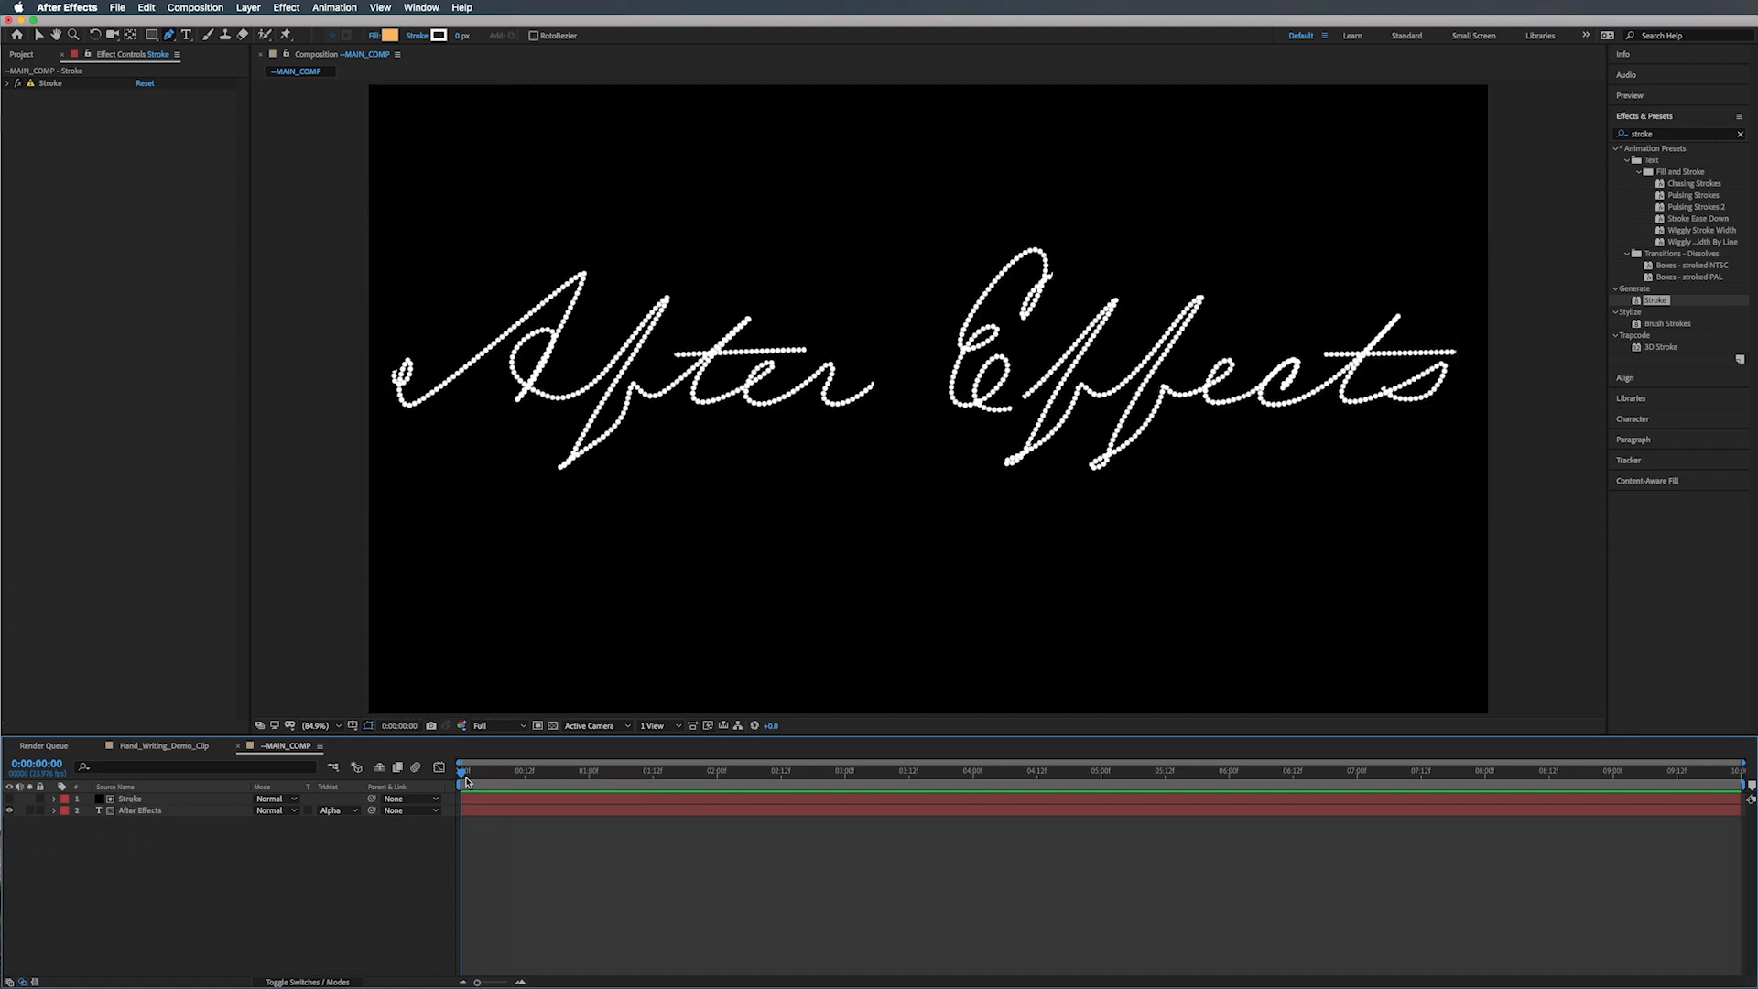
Step: Keyframe the Stroke effect's End at 0% on the first frame of the Stroke layer
left_click(209, 798)
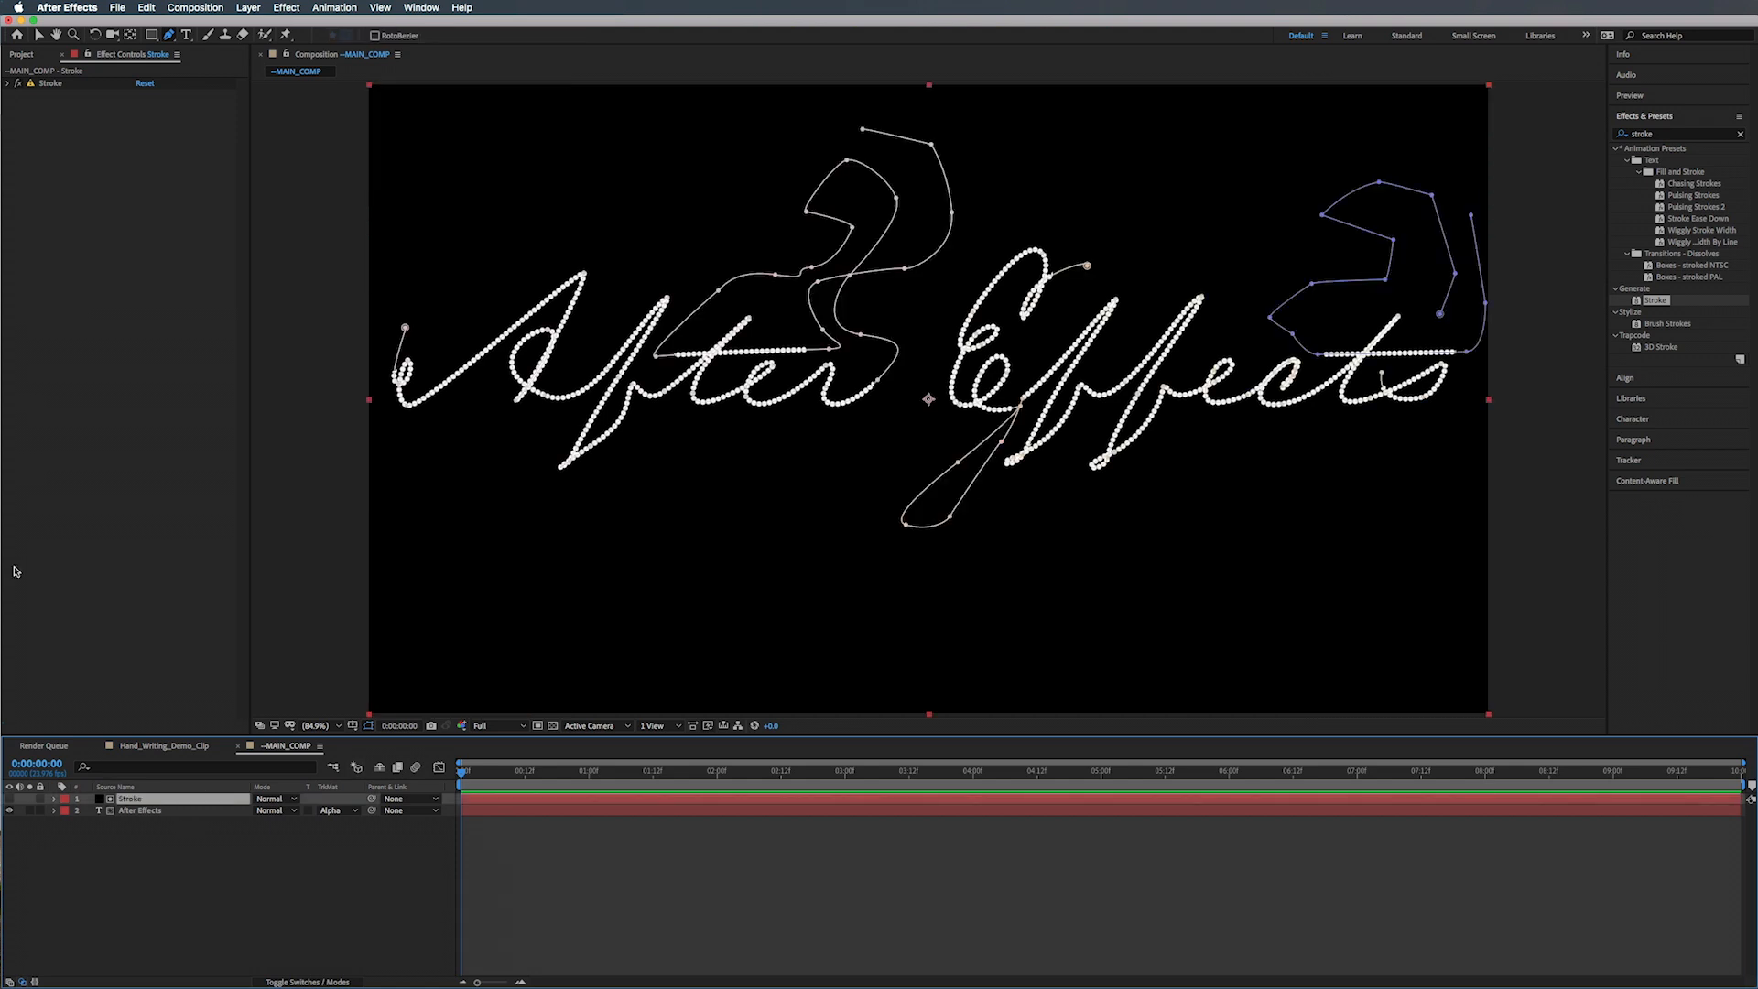
left_click(9, 83)
key("space")
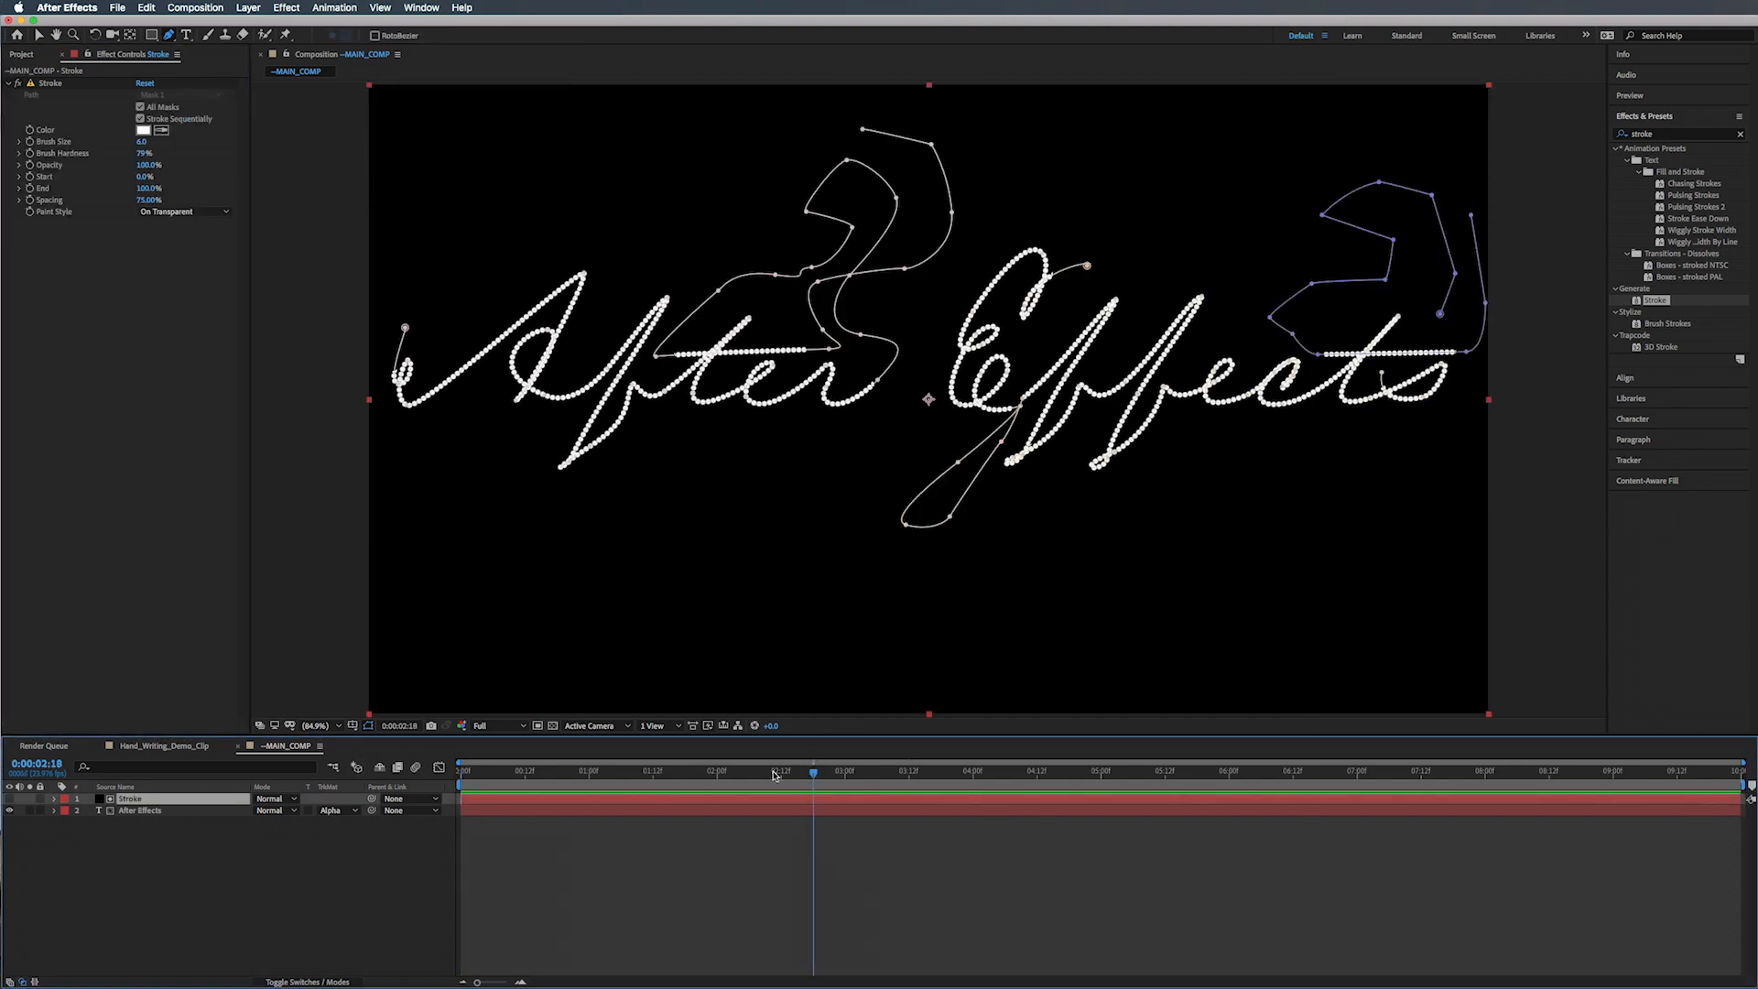
key("space")
left_click(28, 189)
left_click(146, 188)
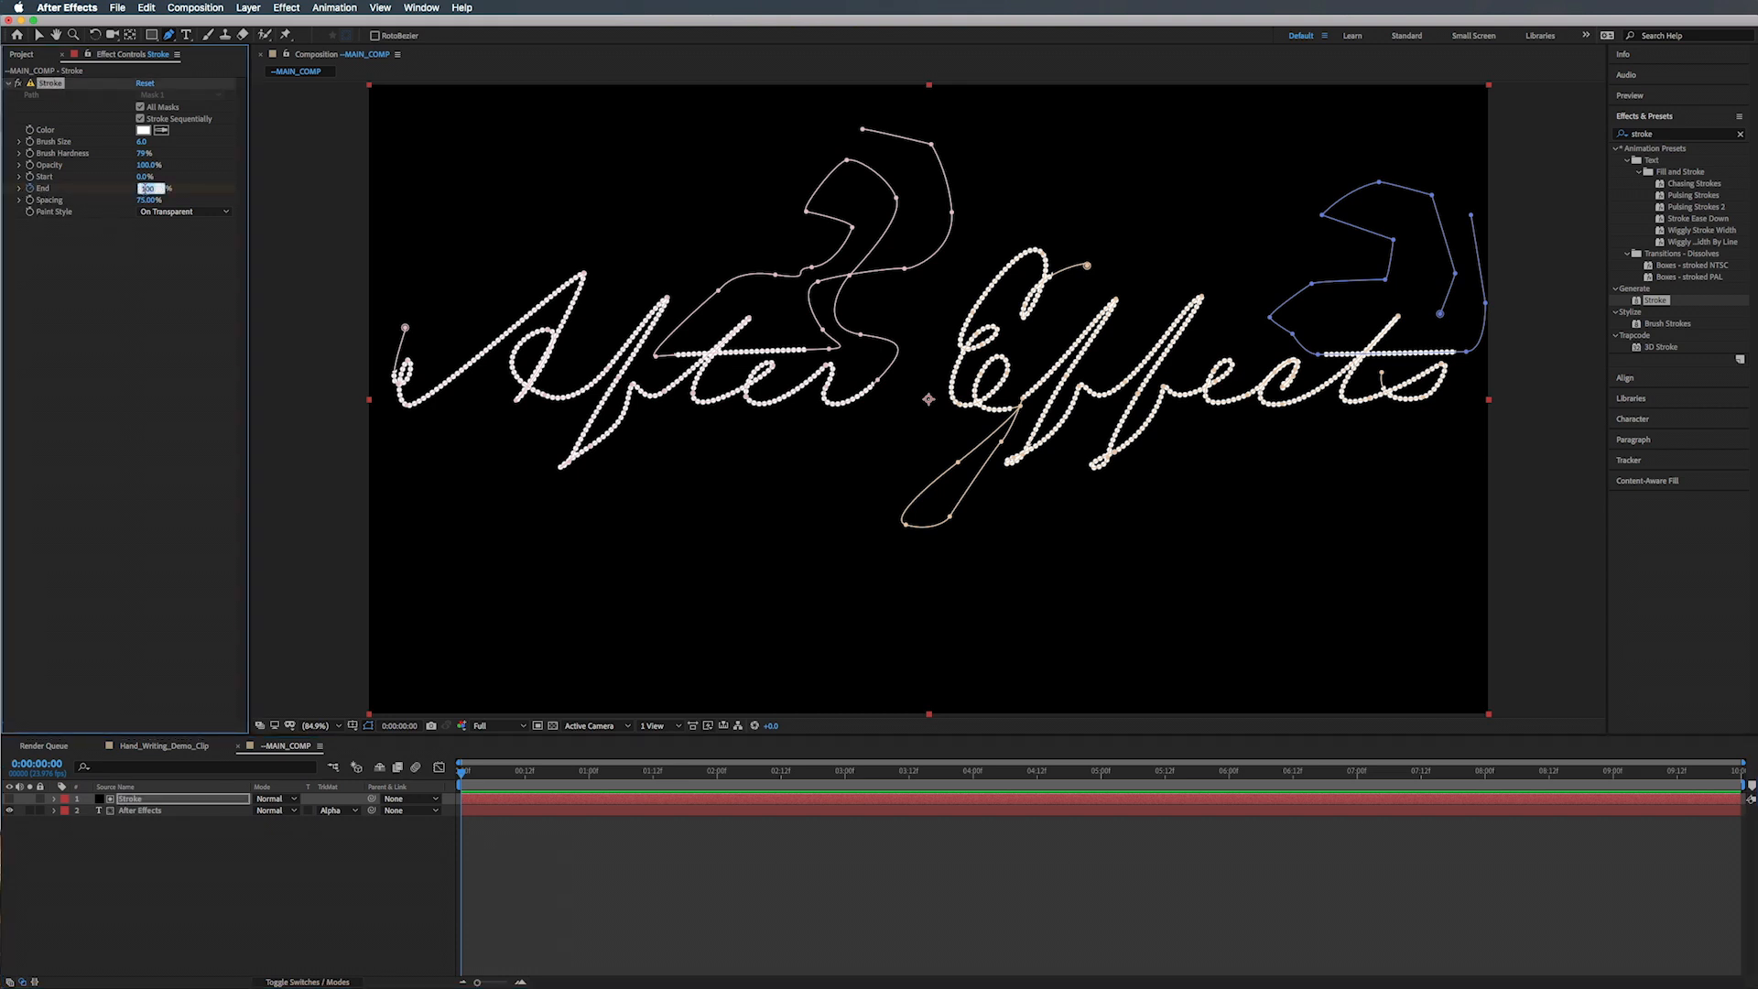
key("Return")
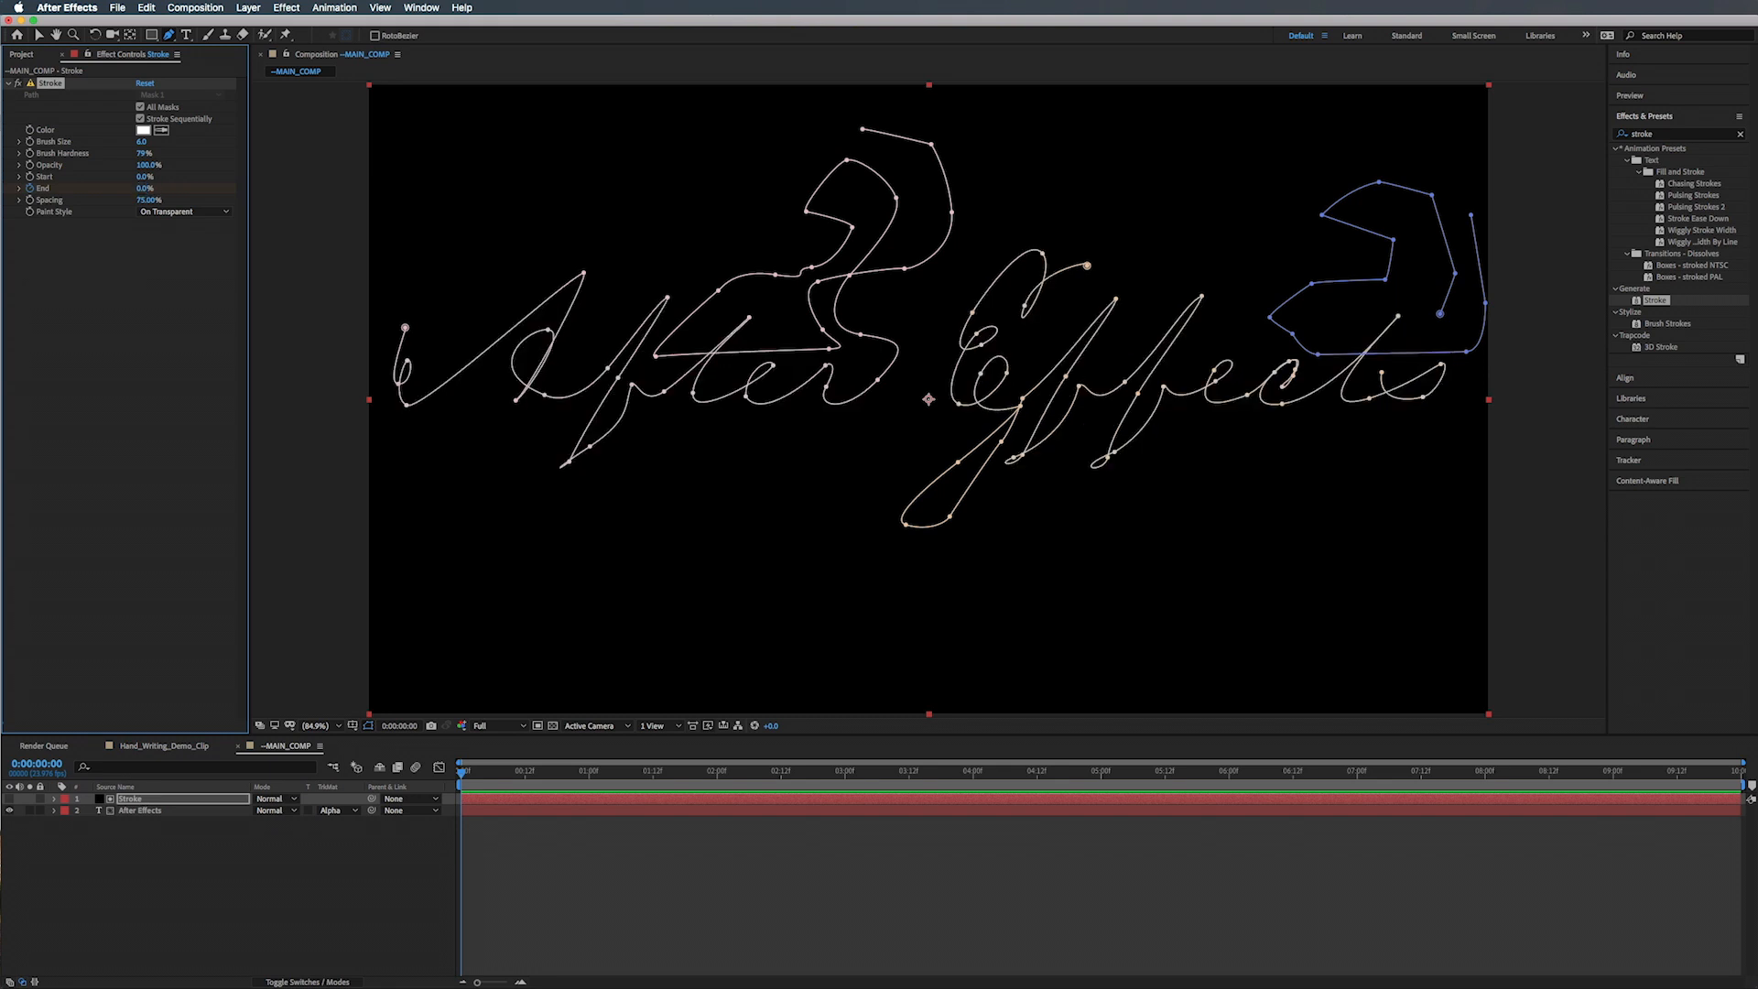
Step: Keyframe the Stroke effect's End at 100% at 0:00:09:00 and preview the animation from the start
left_click_drag(1181, 777, 1615, 776)
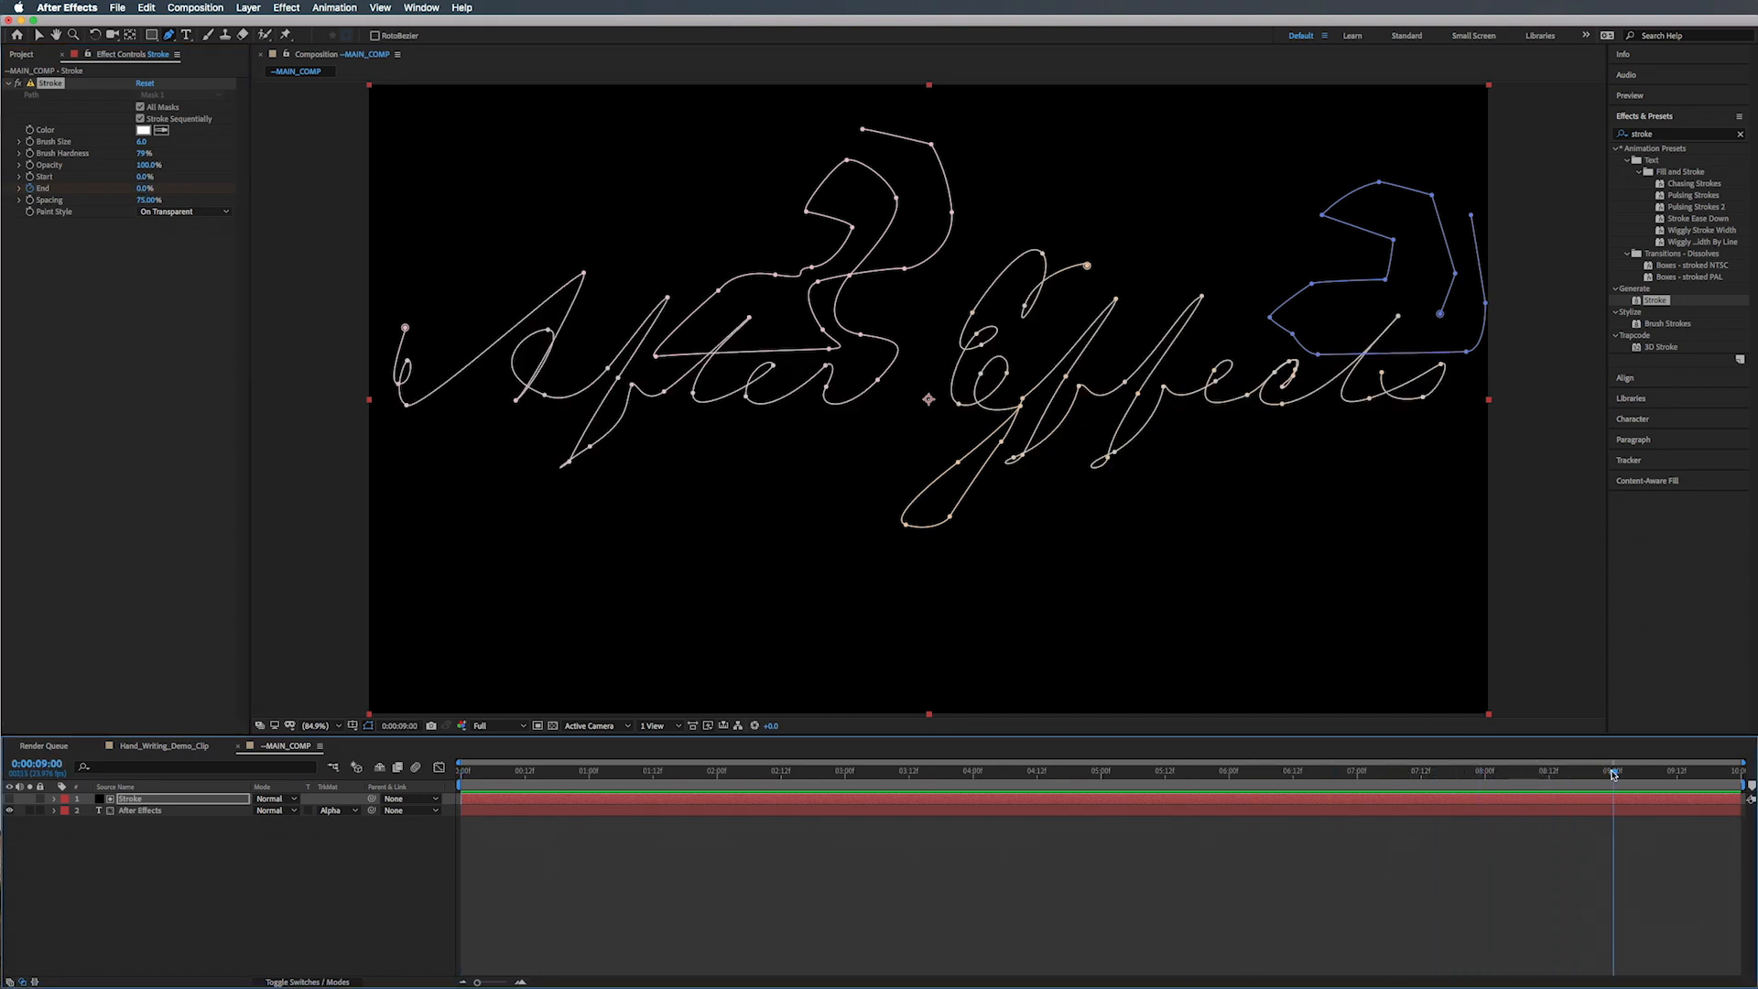
left_click(141, 189)
type("100")
key("Return")
key("Home")
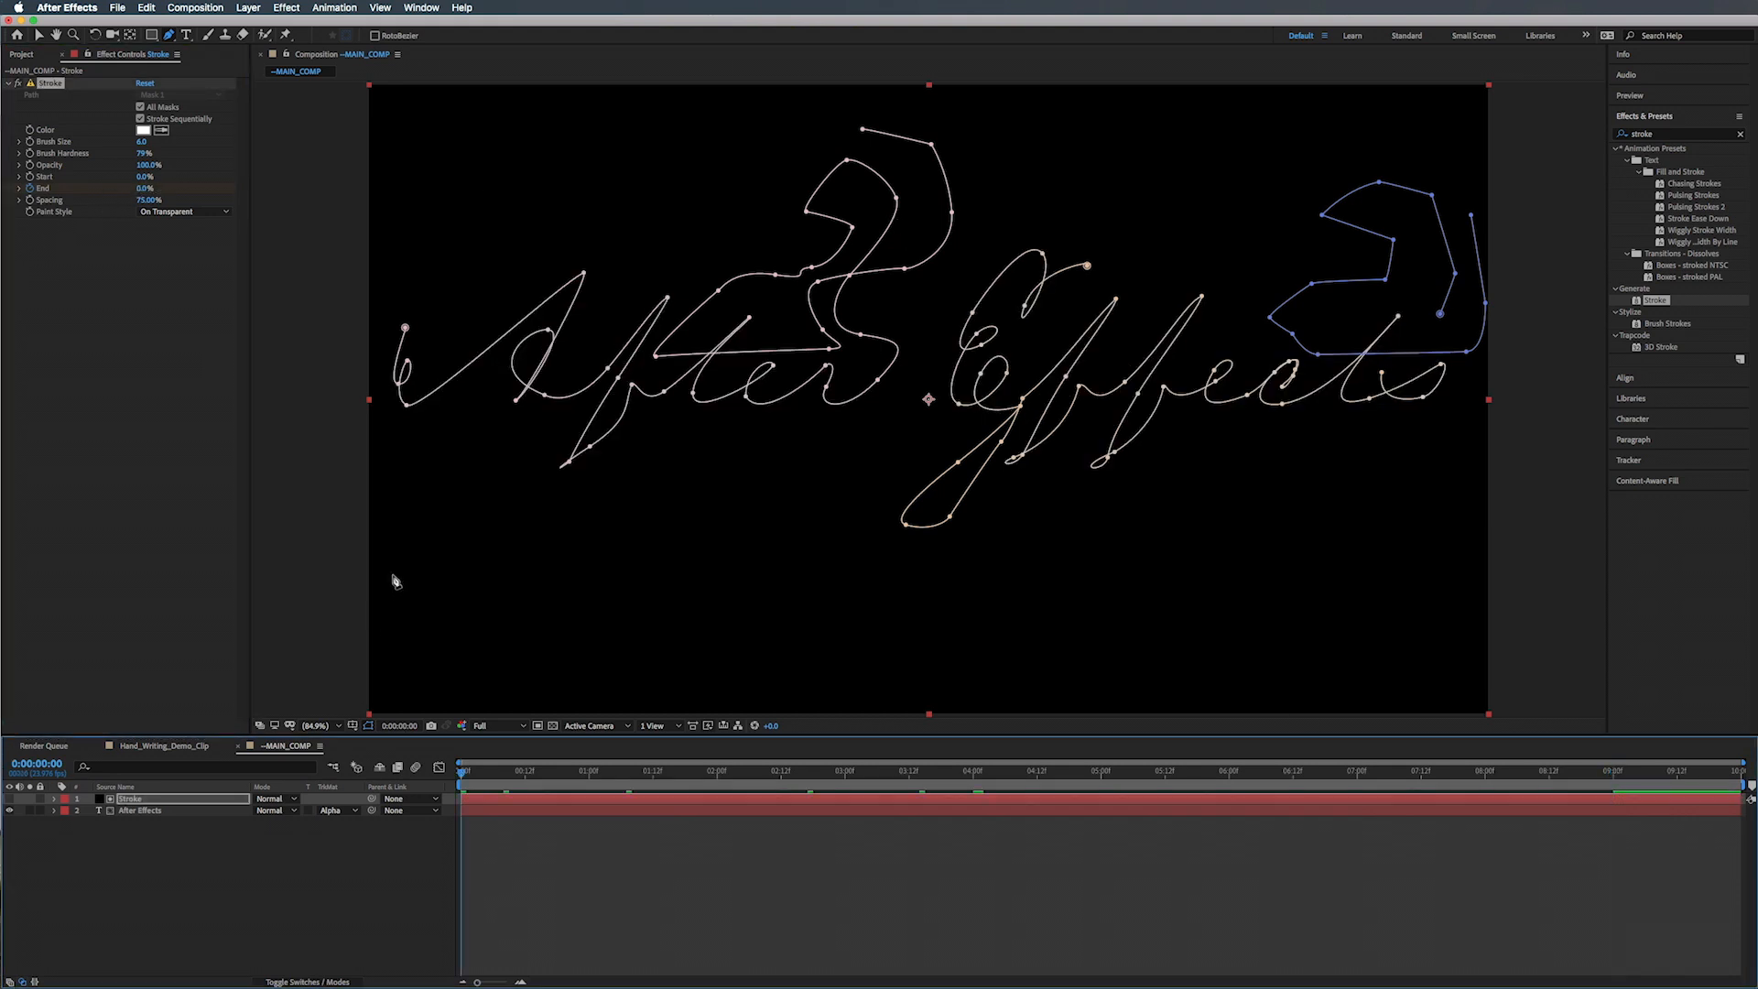
key("space")
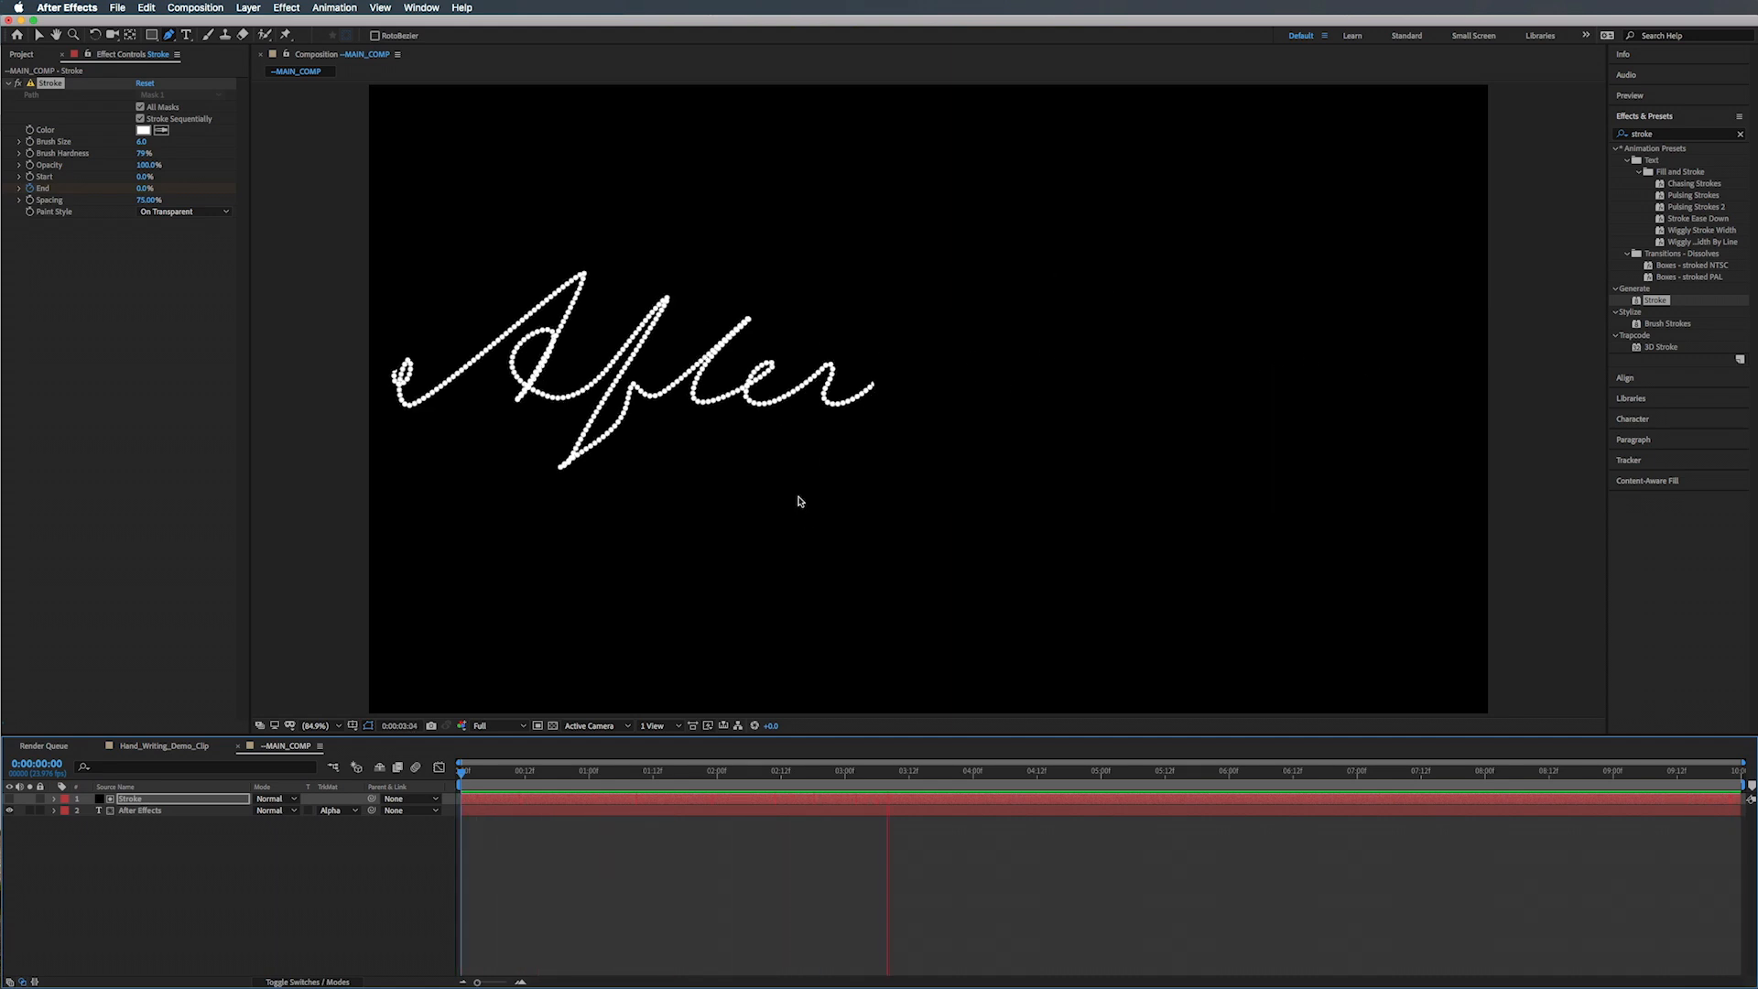
Step: Pre-compose the Stroke and After Effects layers as "Text Holder", moving all attributes into the new composition
left_click(135, 799)
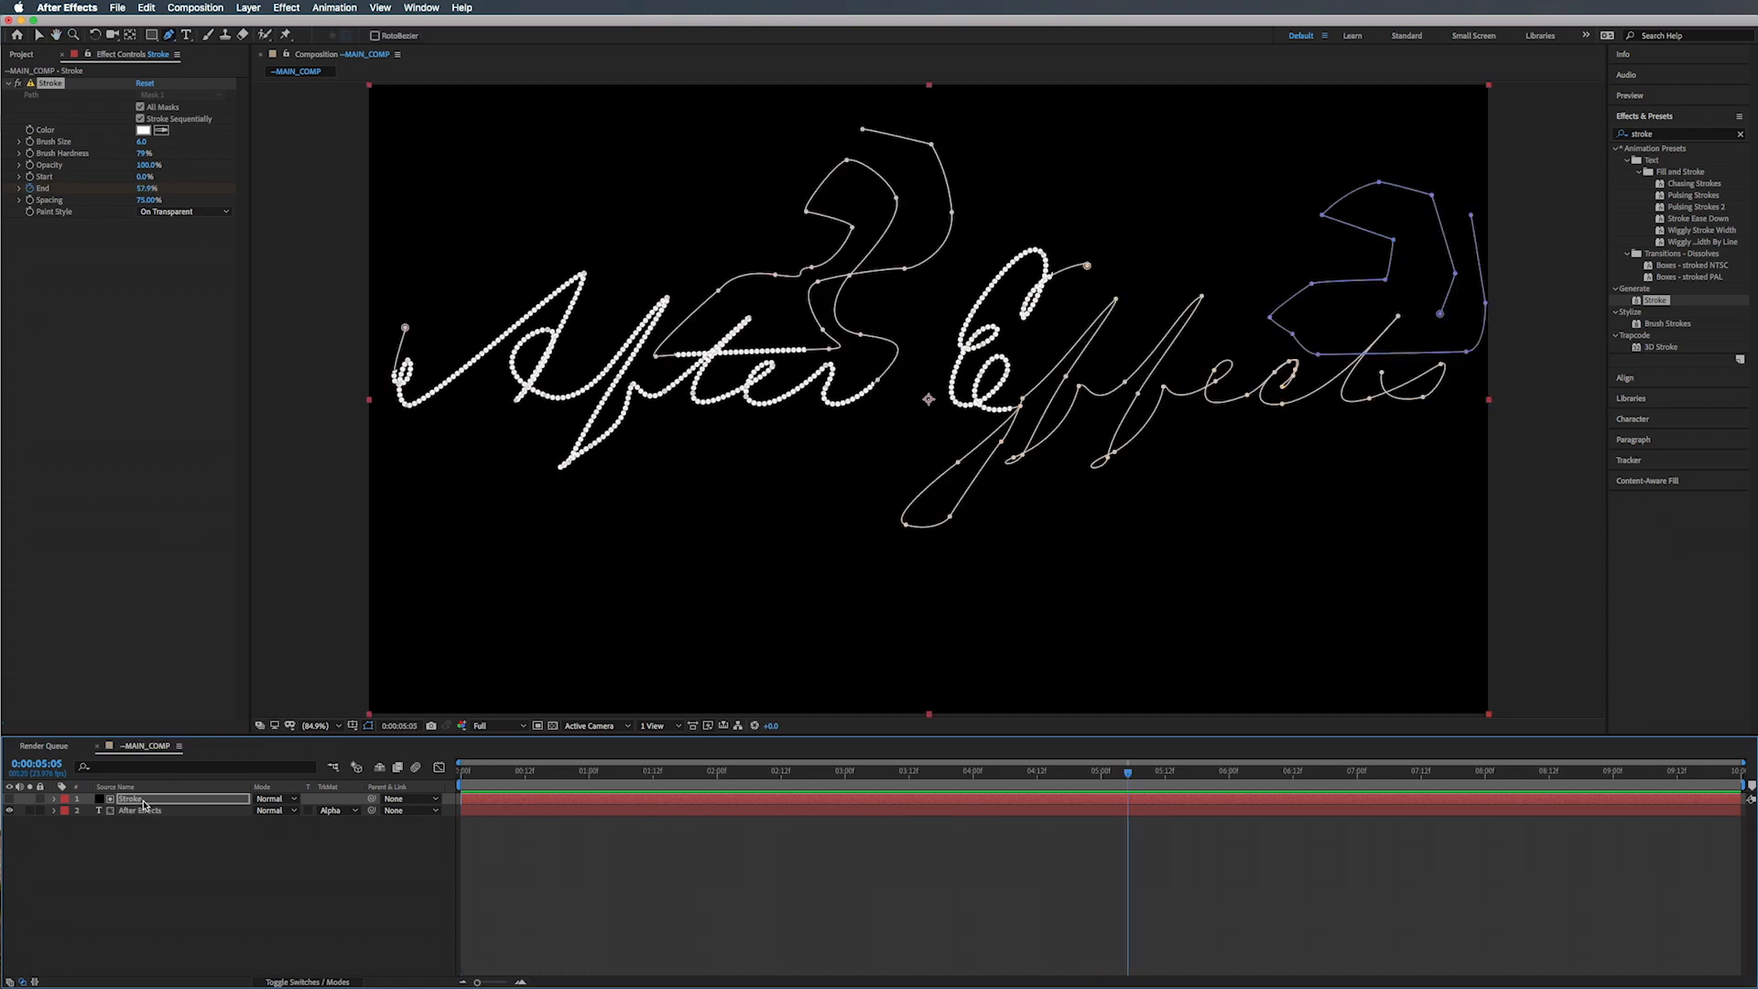
left_click(146, 814)
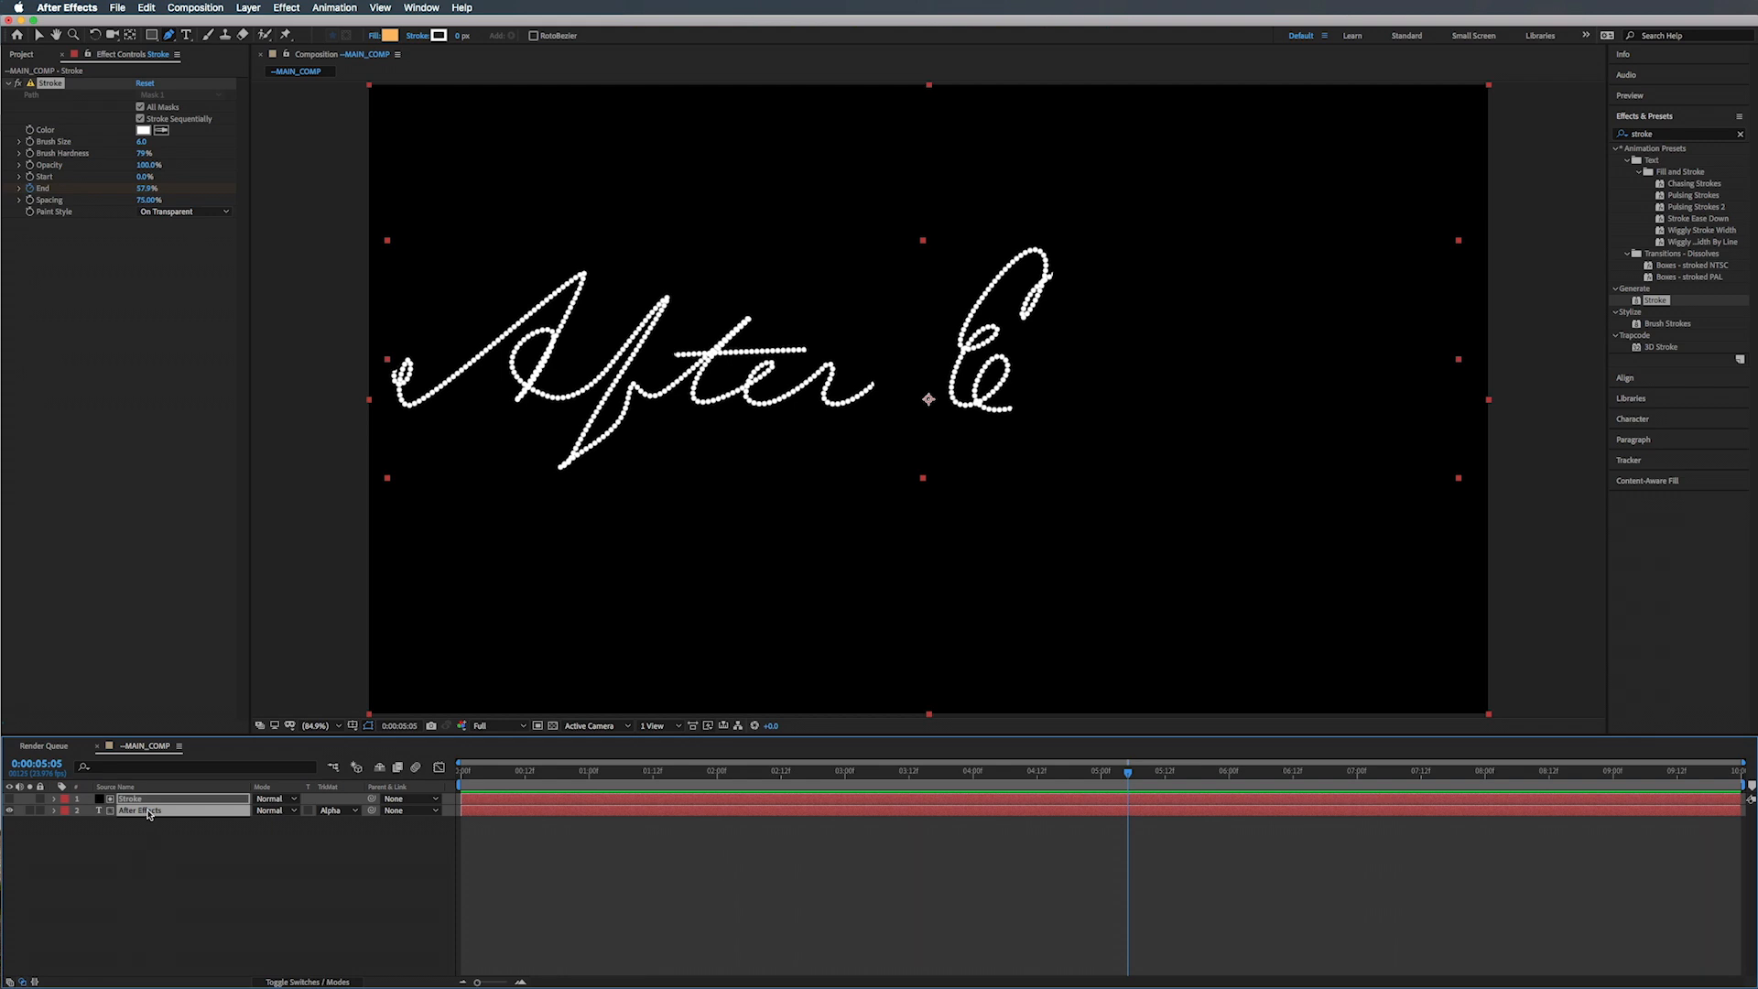
key("super+shift+c")
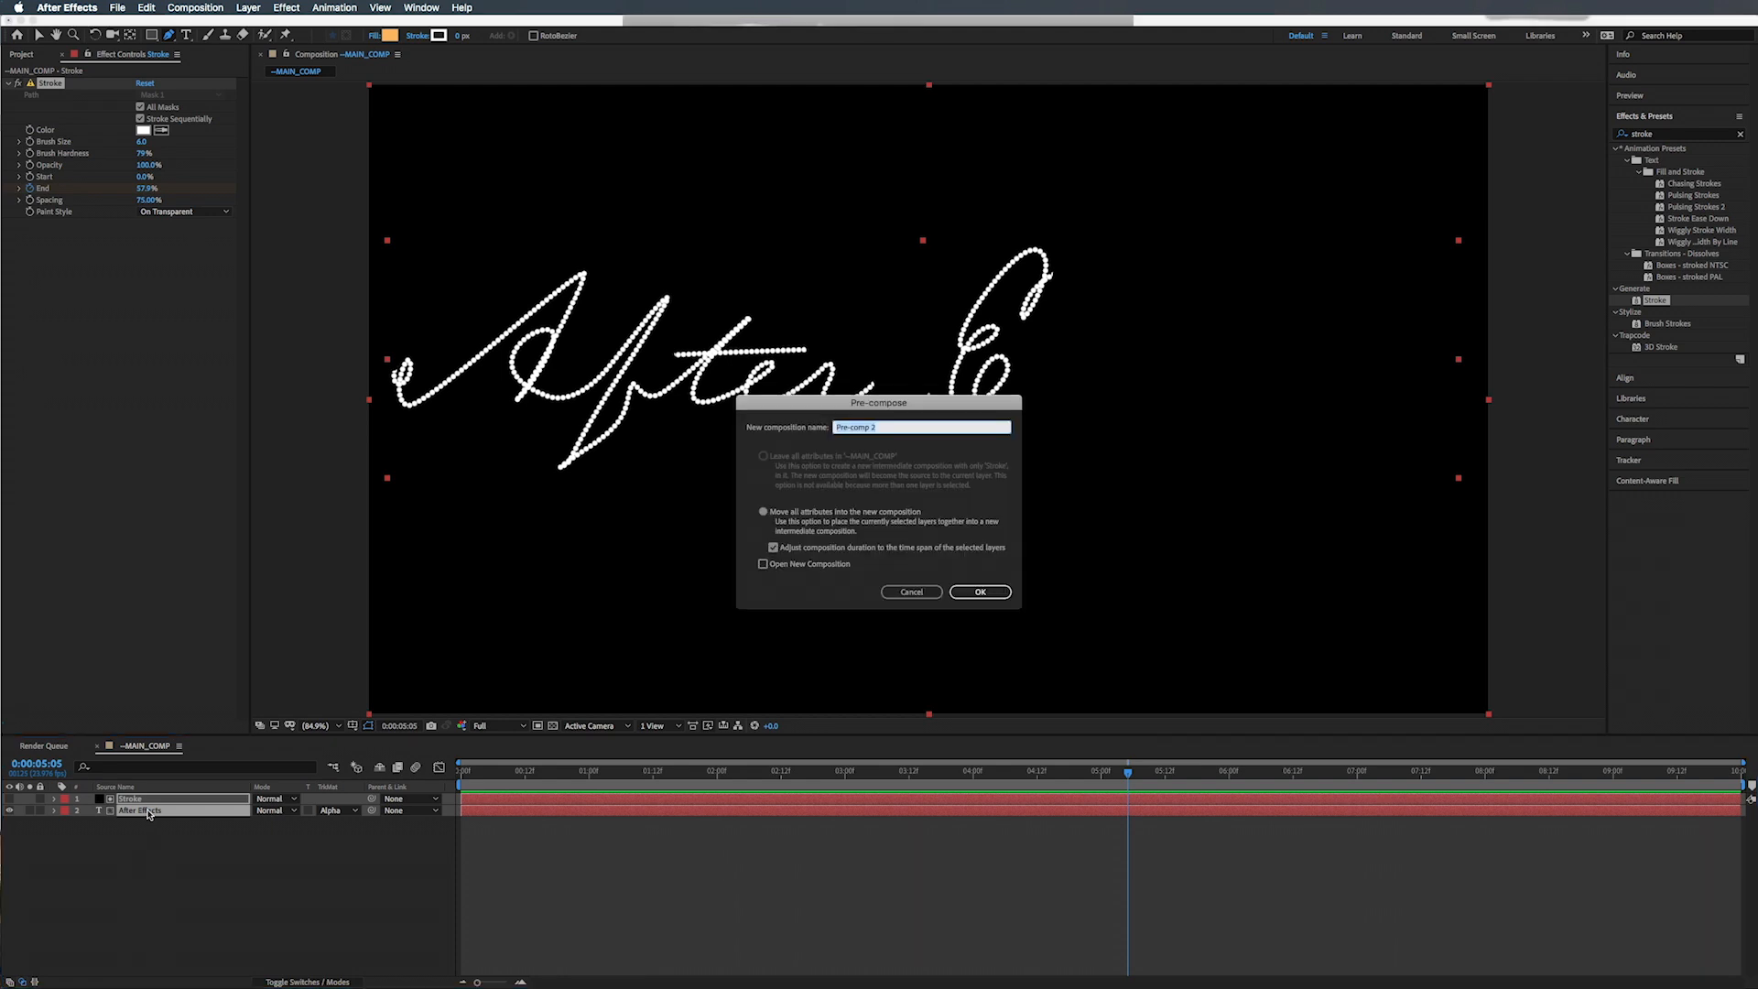
type("Text Holder")
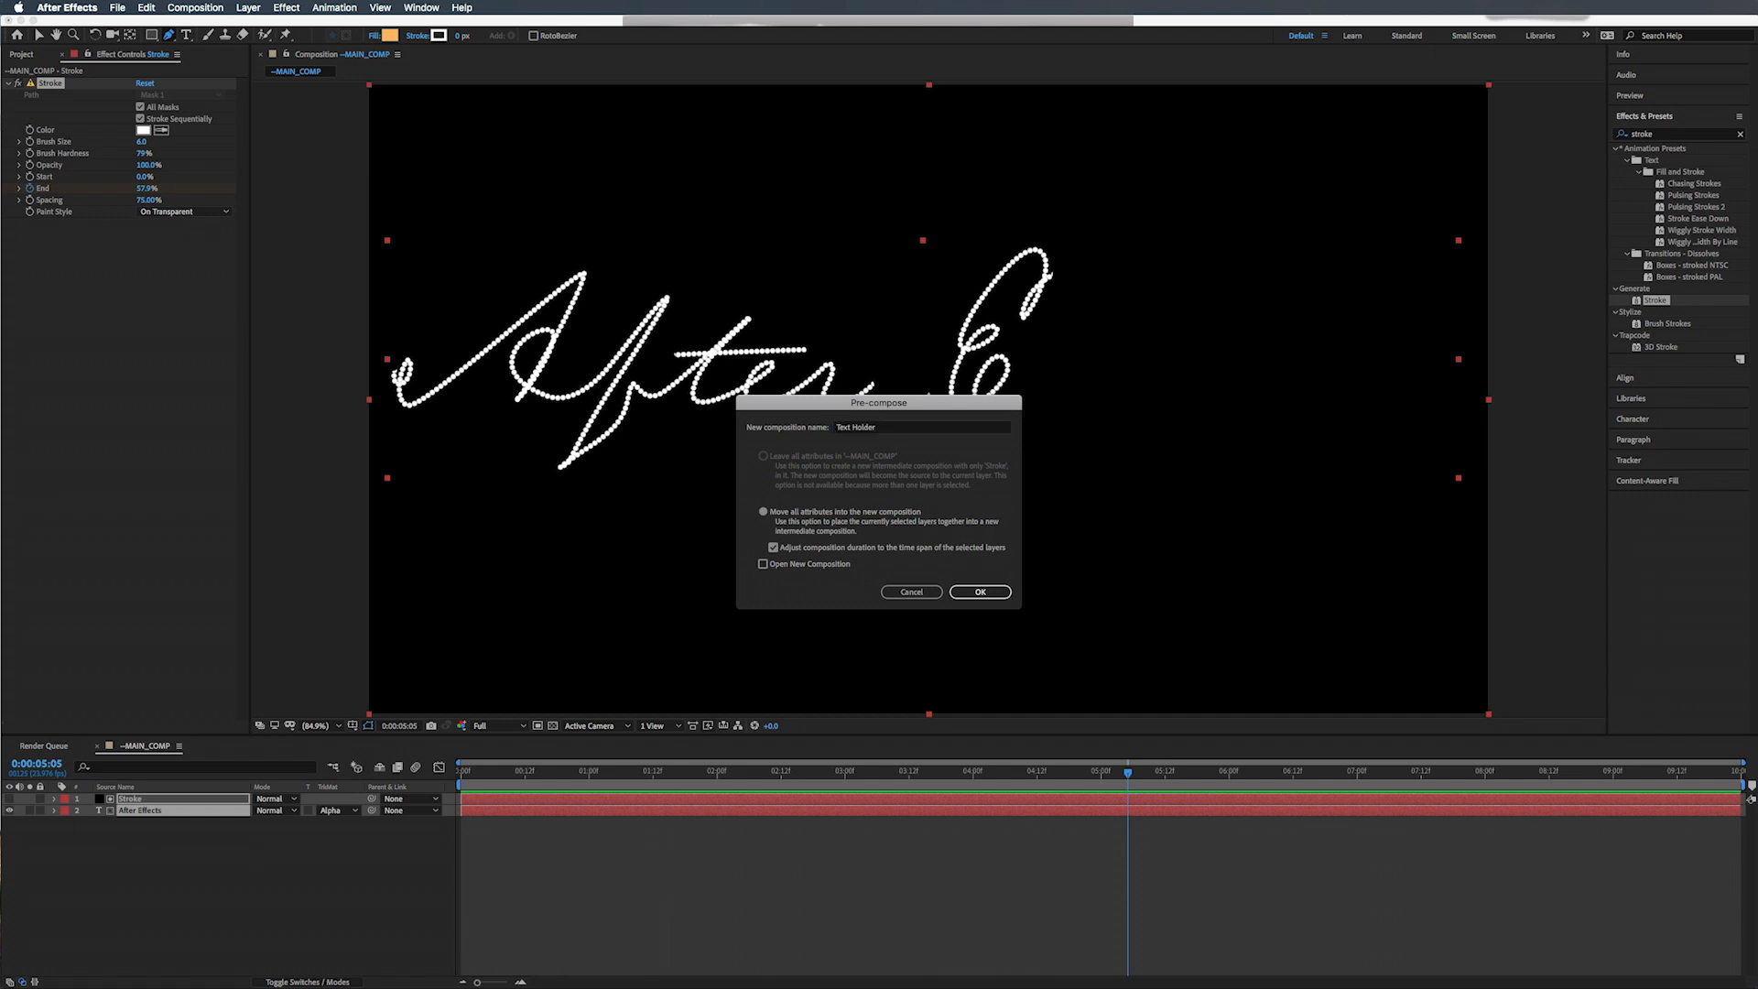
key("Return")
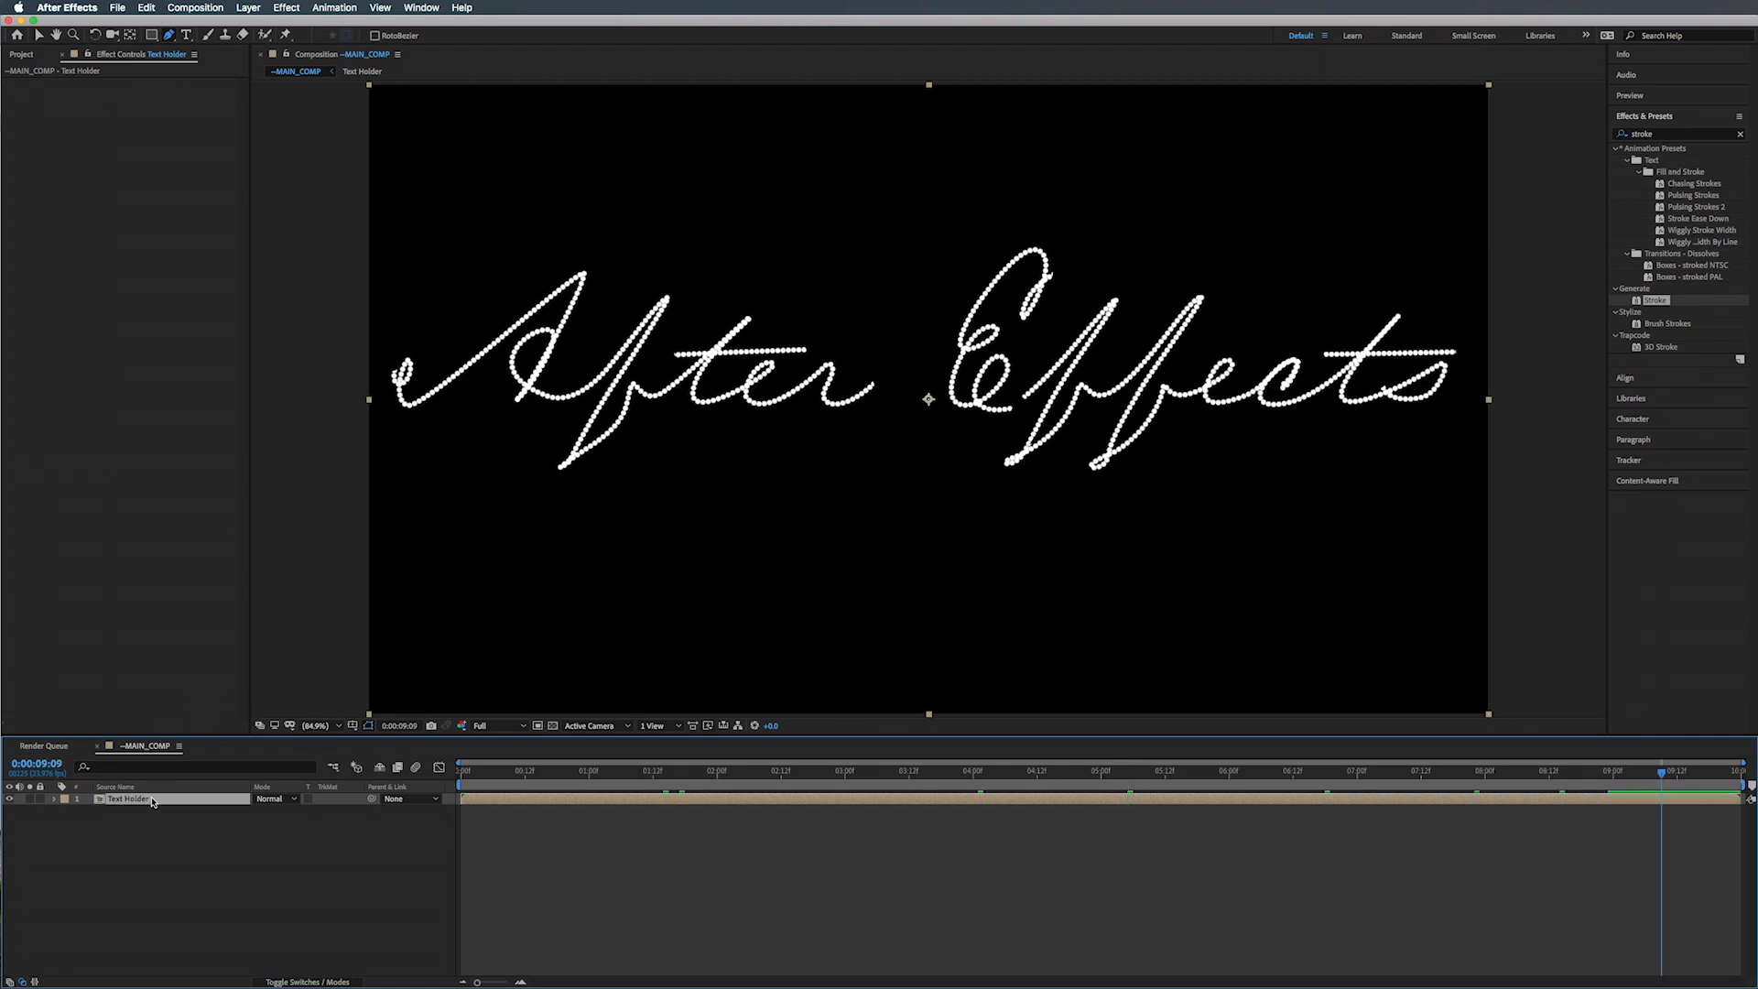
Step: Check the Text Holder layer's transparency by switching the transparency grid on and off
left_click(553, 726)
left_click(553, 726)
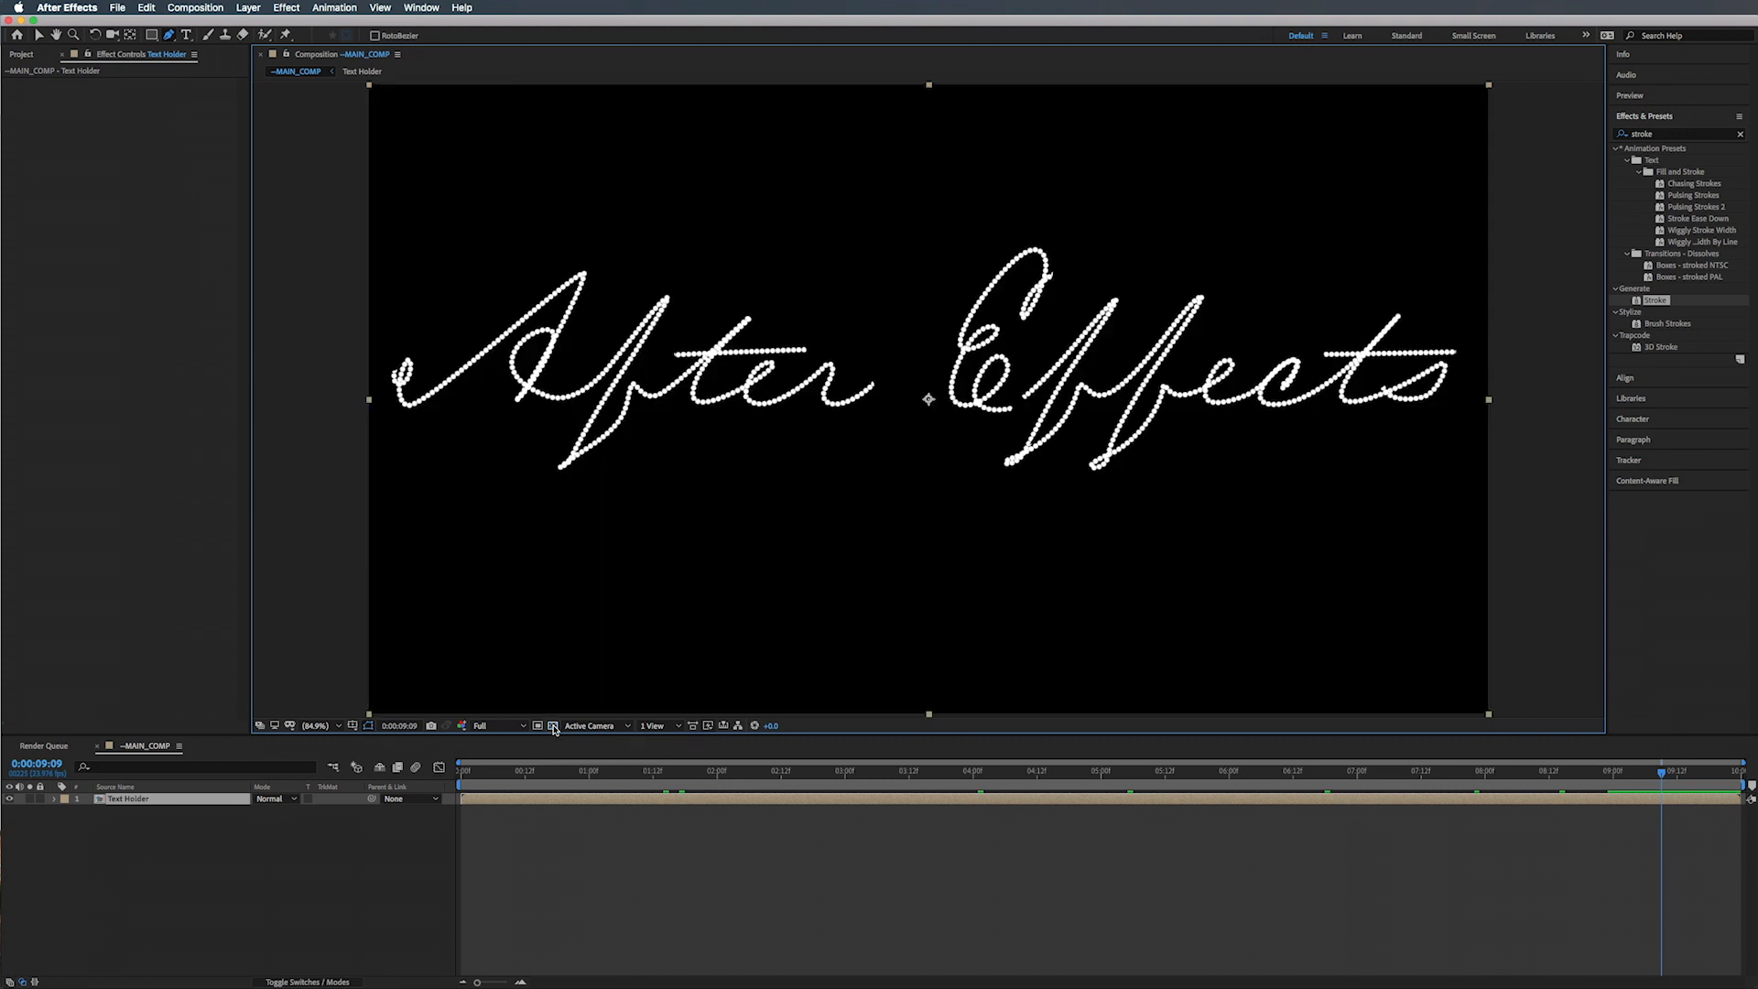
left_click(553, 726)
left_click(553, 726)
Step: Find the Channel category's Minimax effect and apply it to the Text Holder layer
left_click(184, 804)
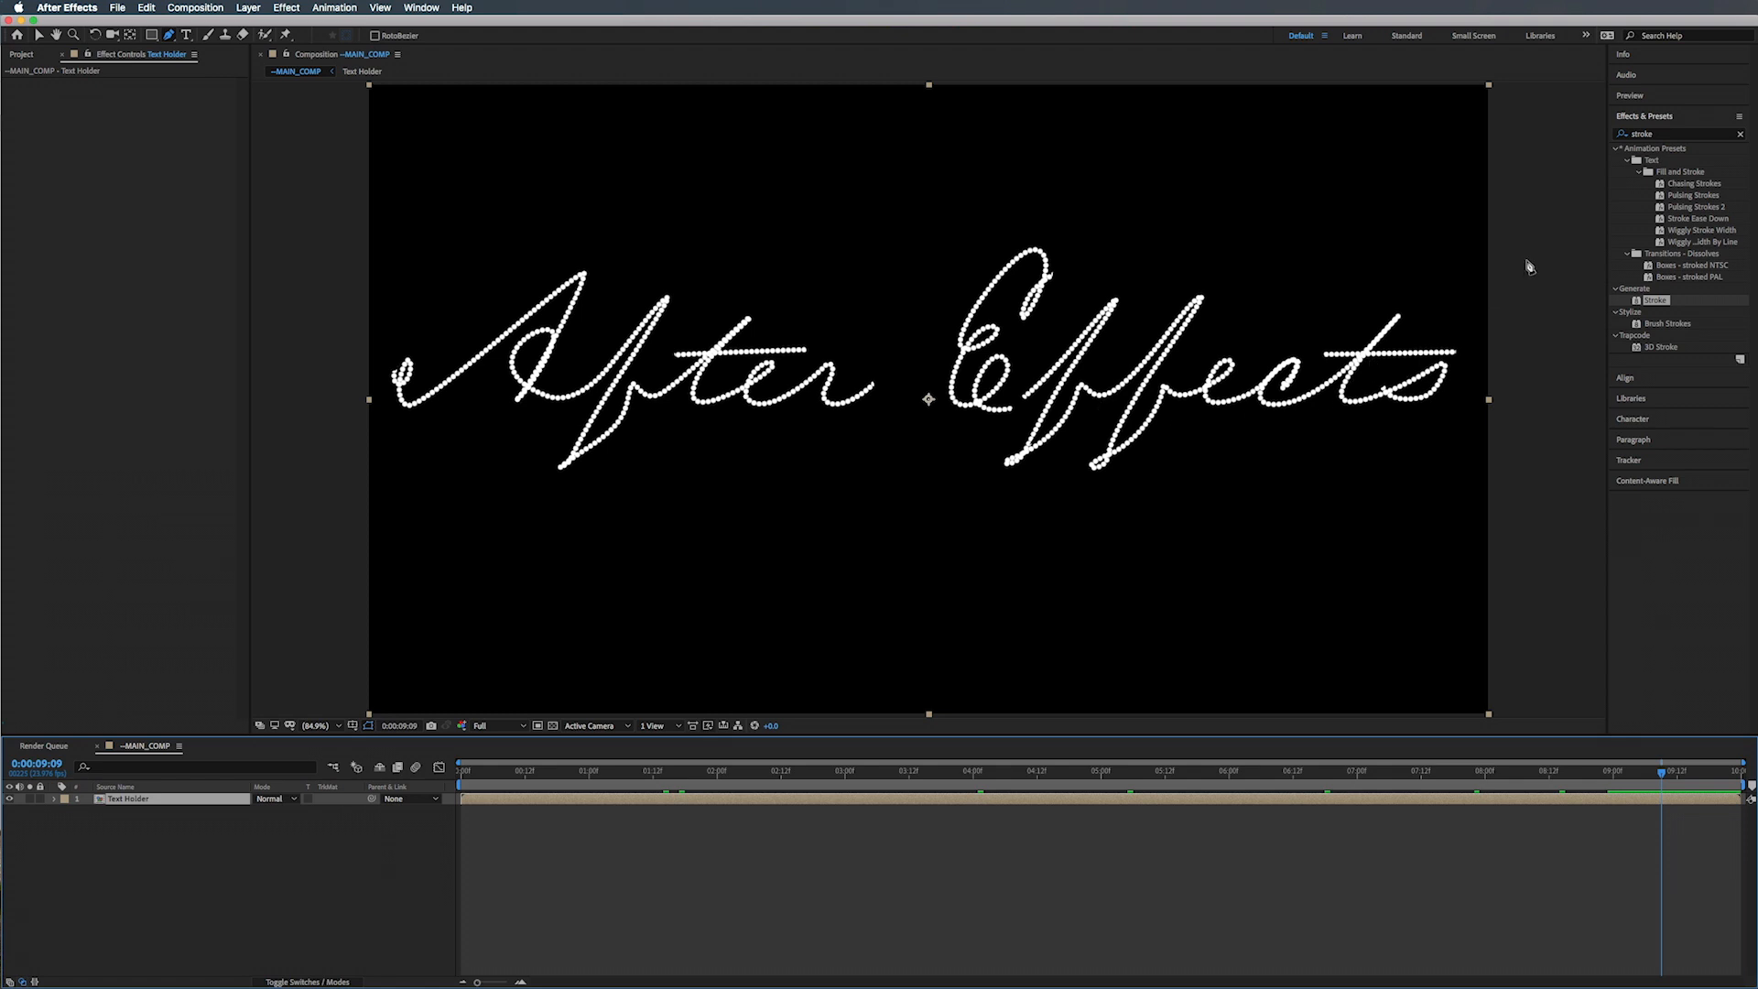
left_click(1740, 134)
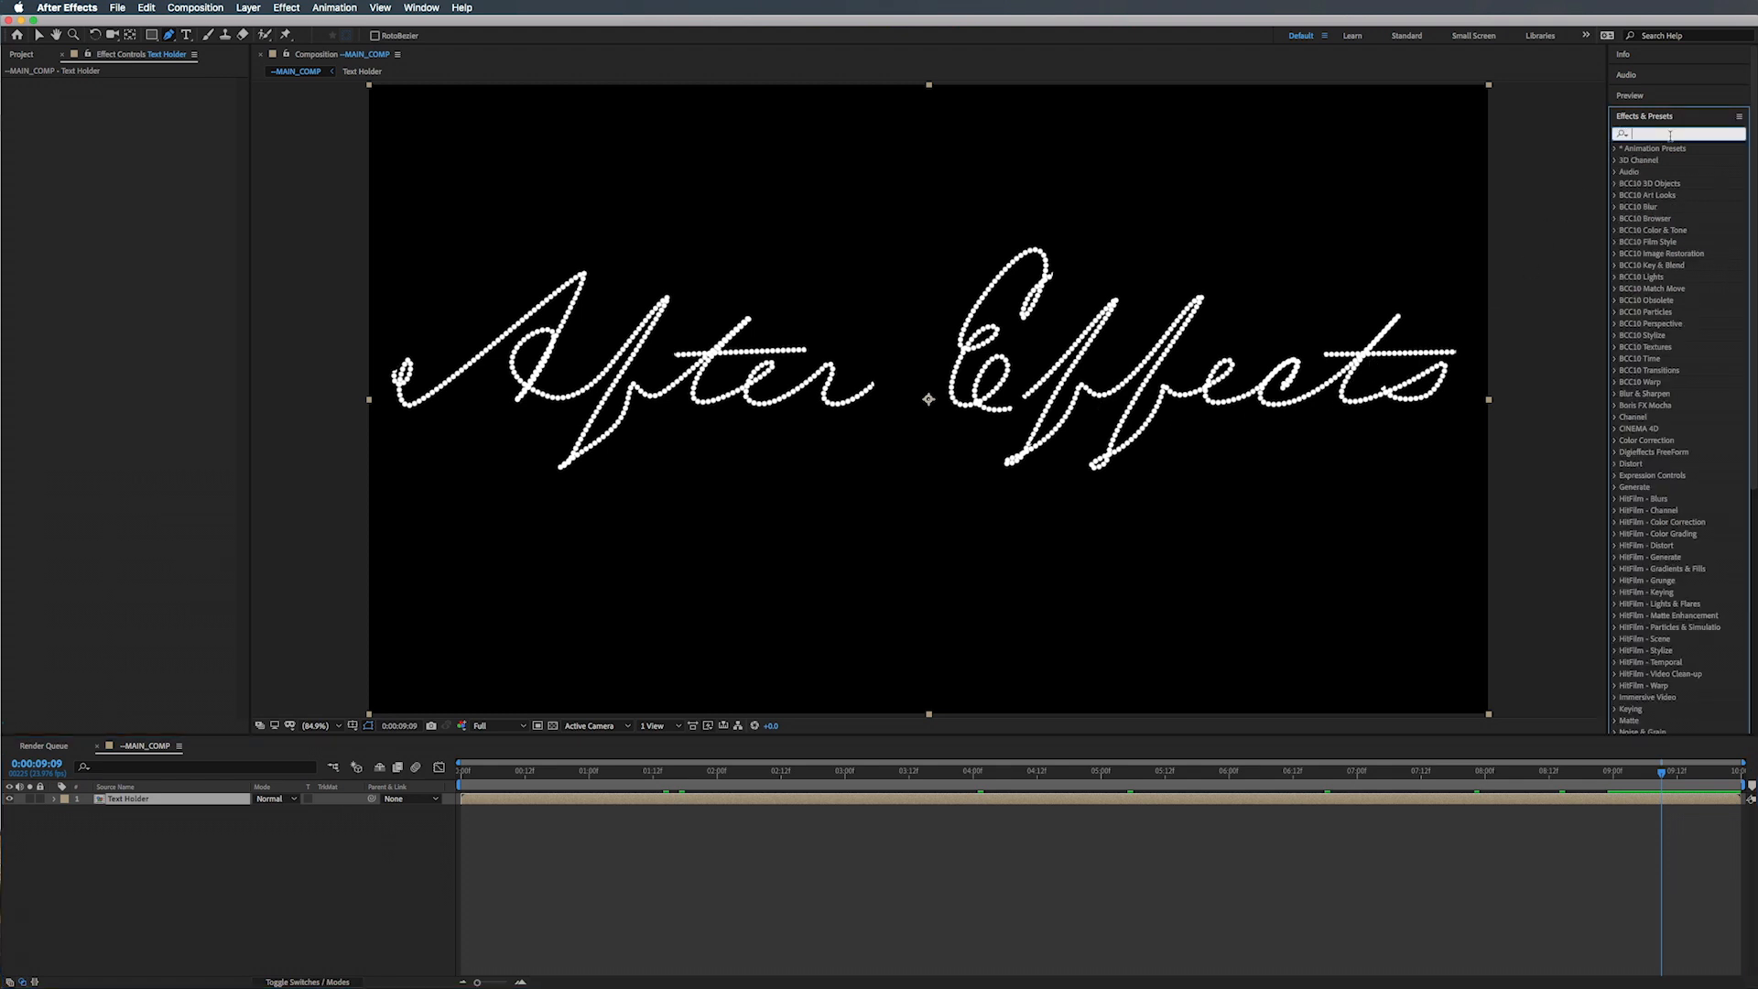
type("mi")
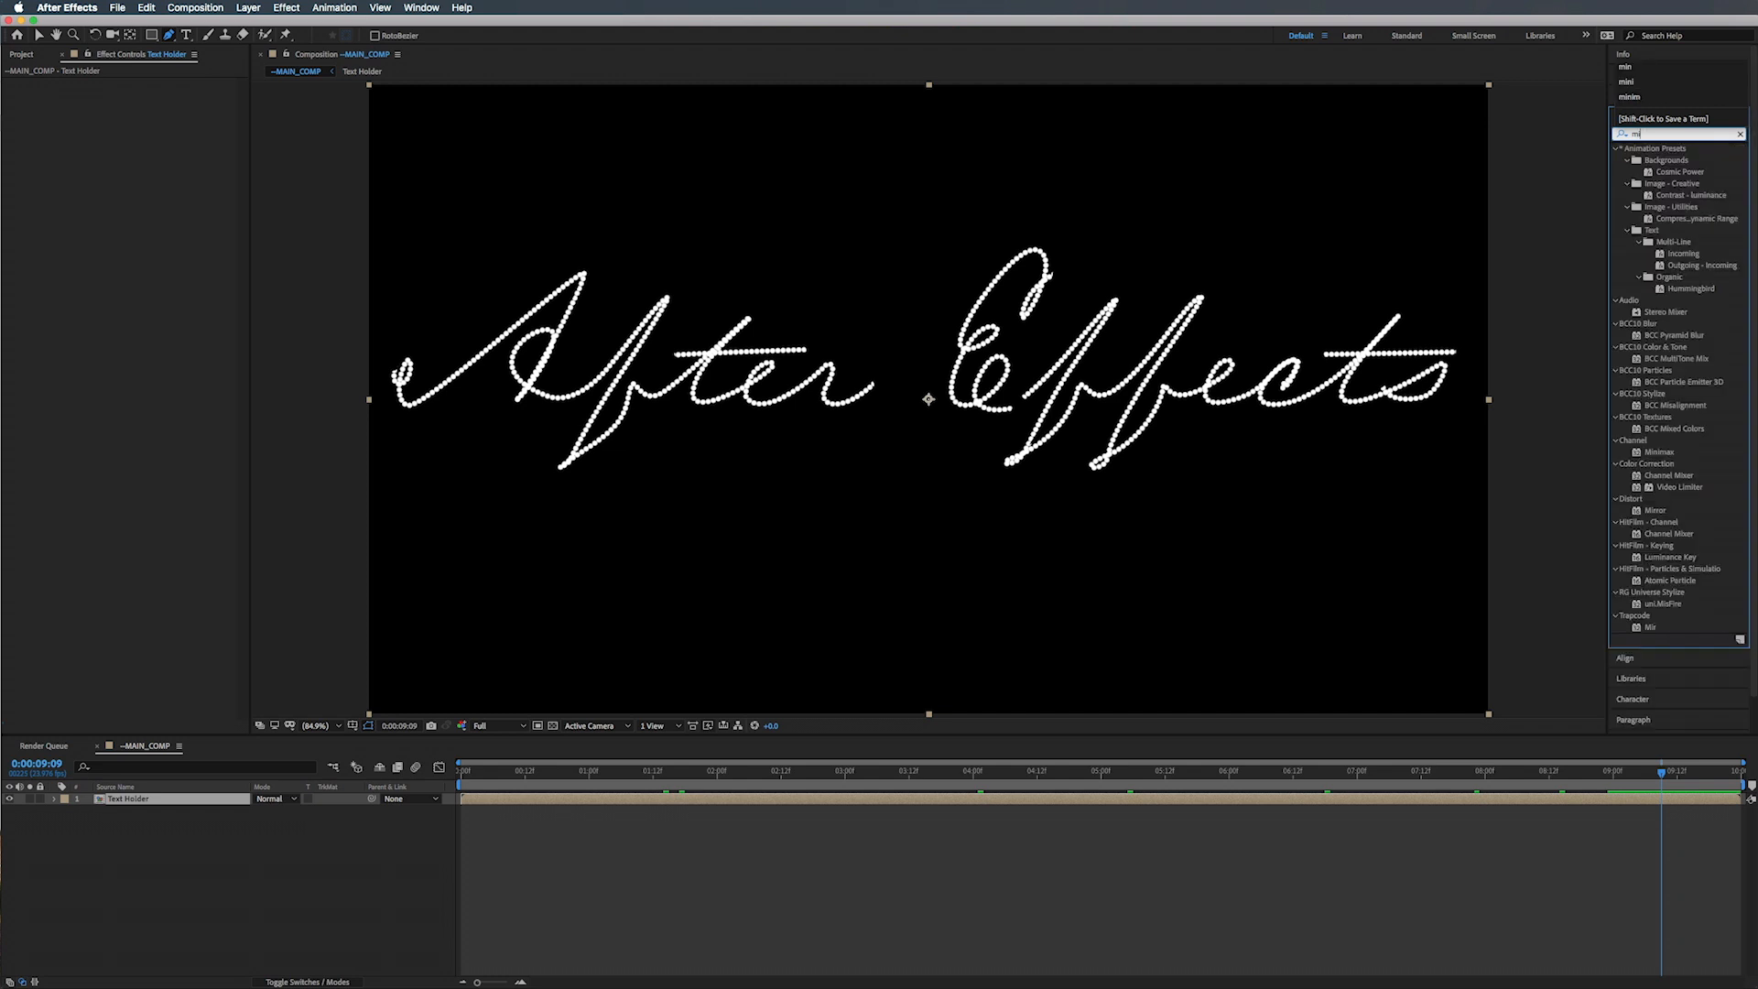
type("ni")
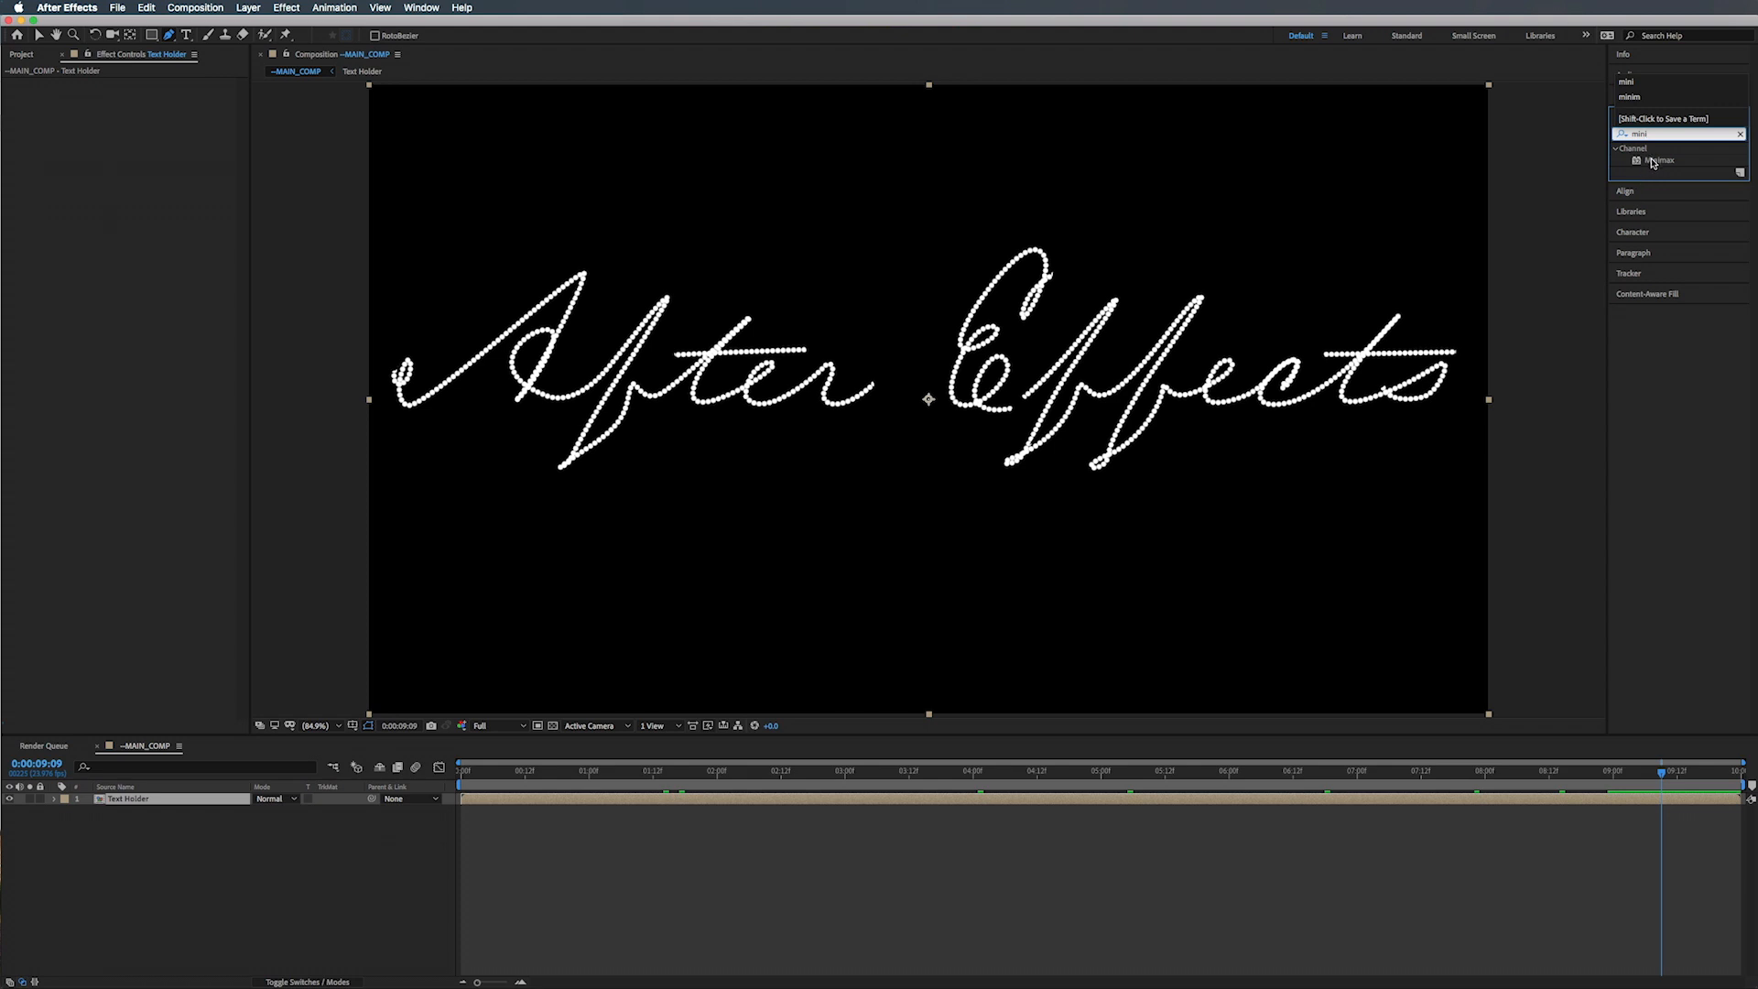
left_click_drag(1653, 163, 770, 804)
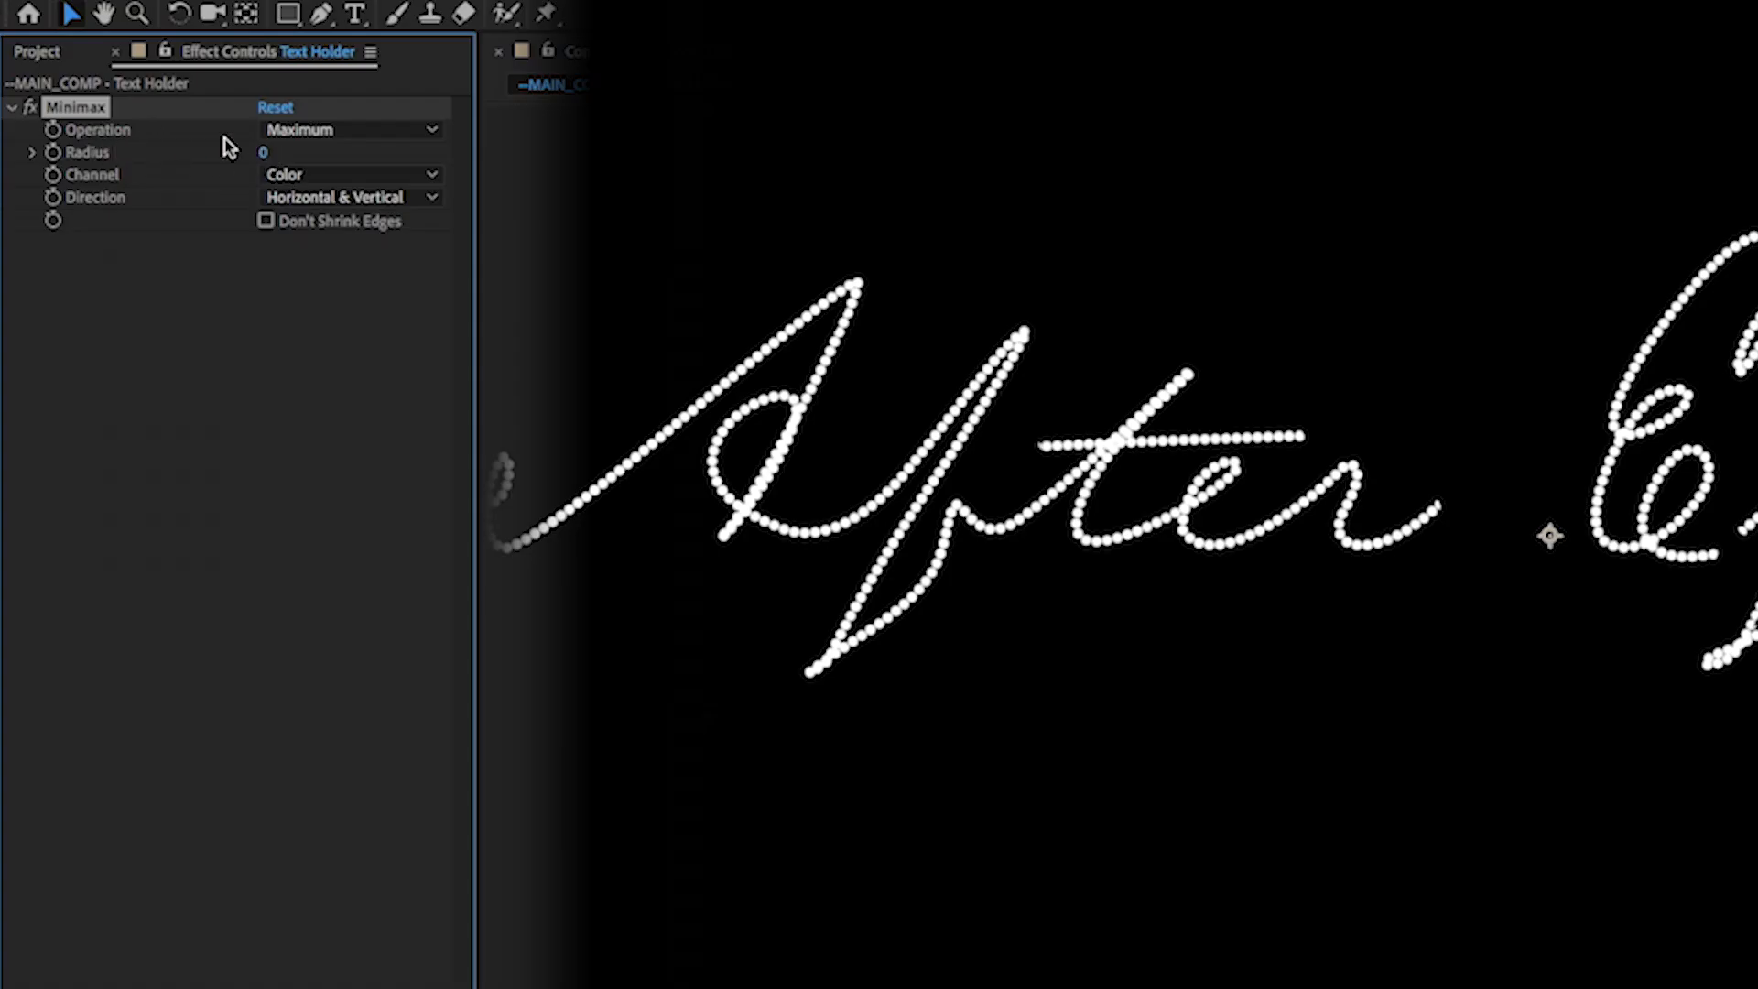
Step: Set Minimax to Maximum operation on the Alpha and Color channel with a radius of 2, and collapse its settings
left_click(295, 135)
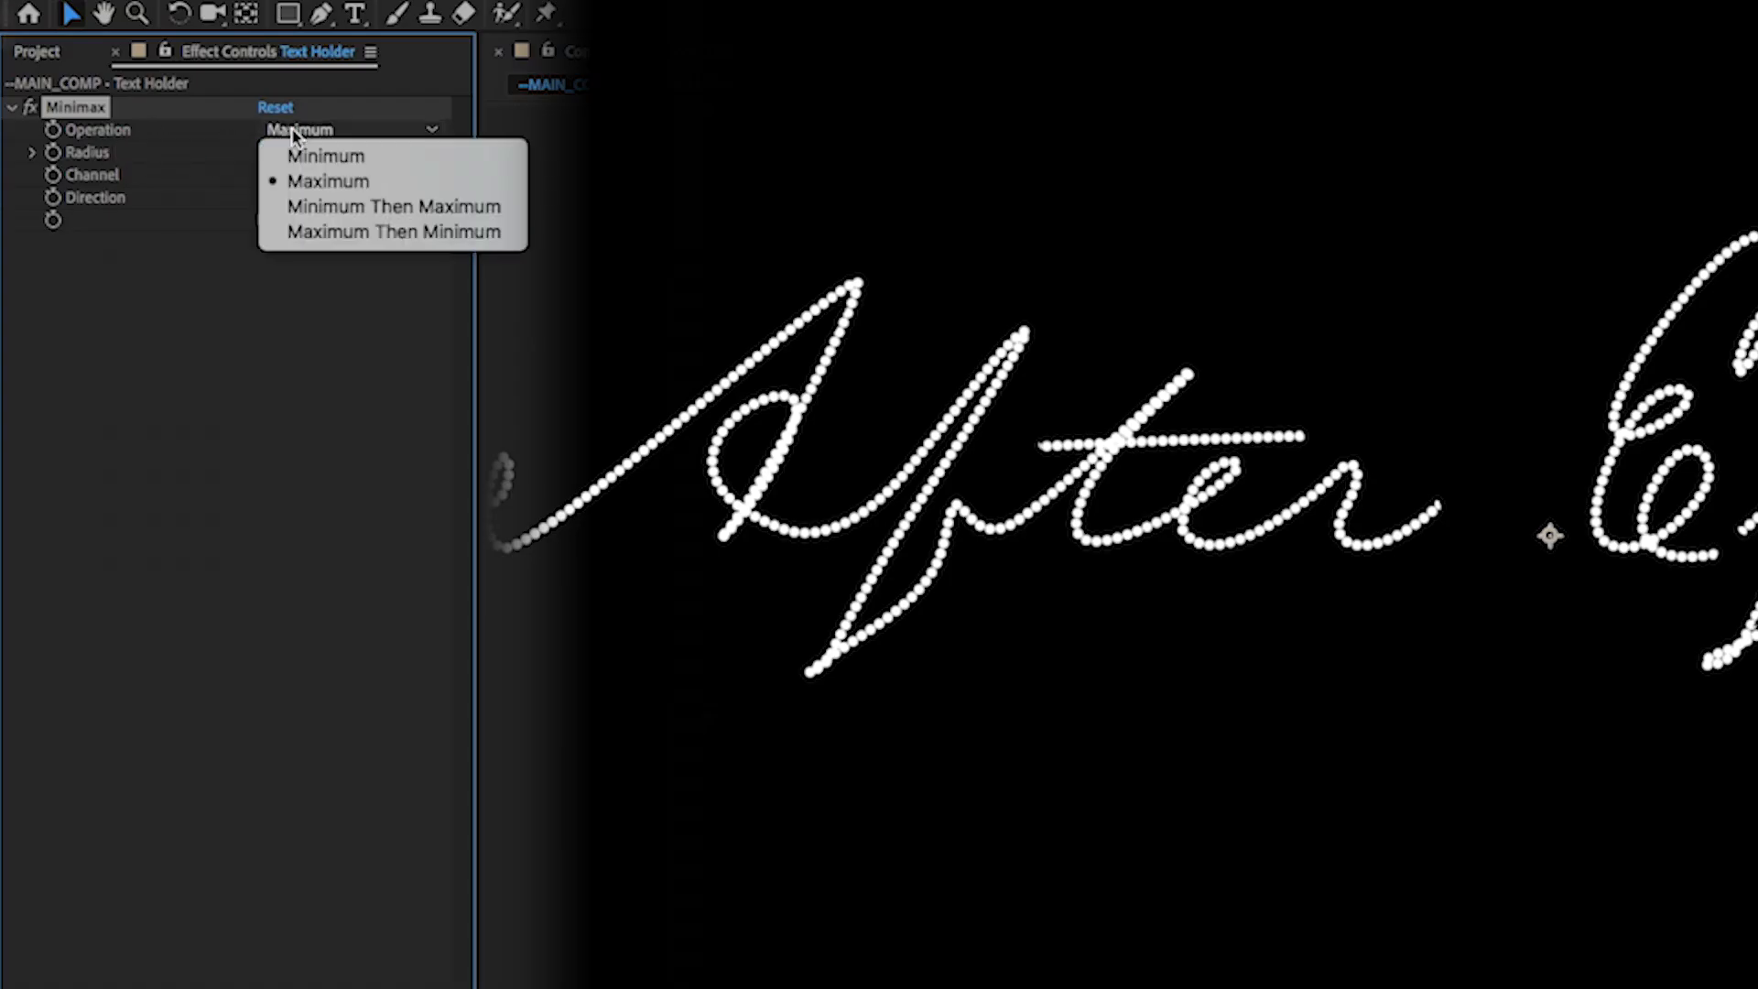
left_click(303, 184)
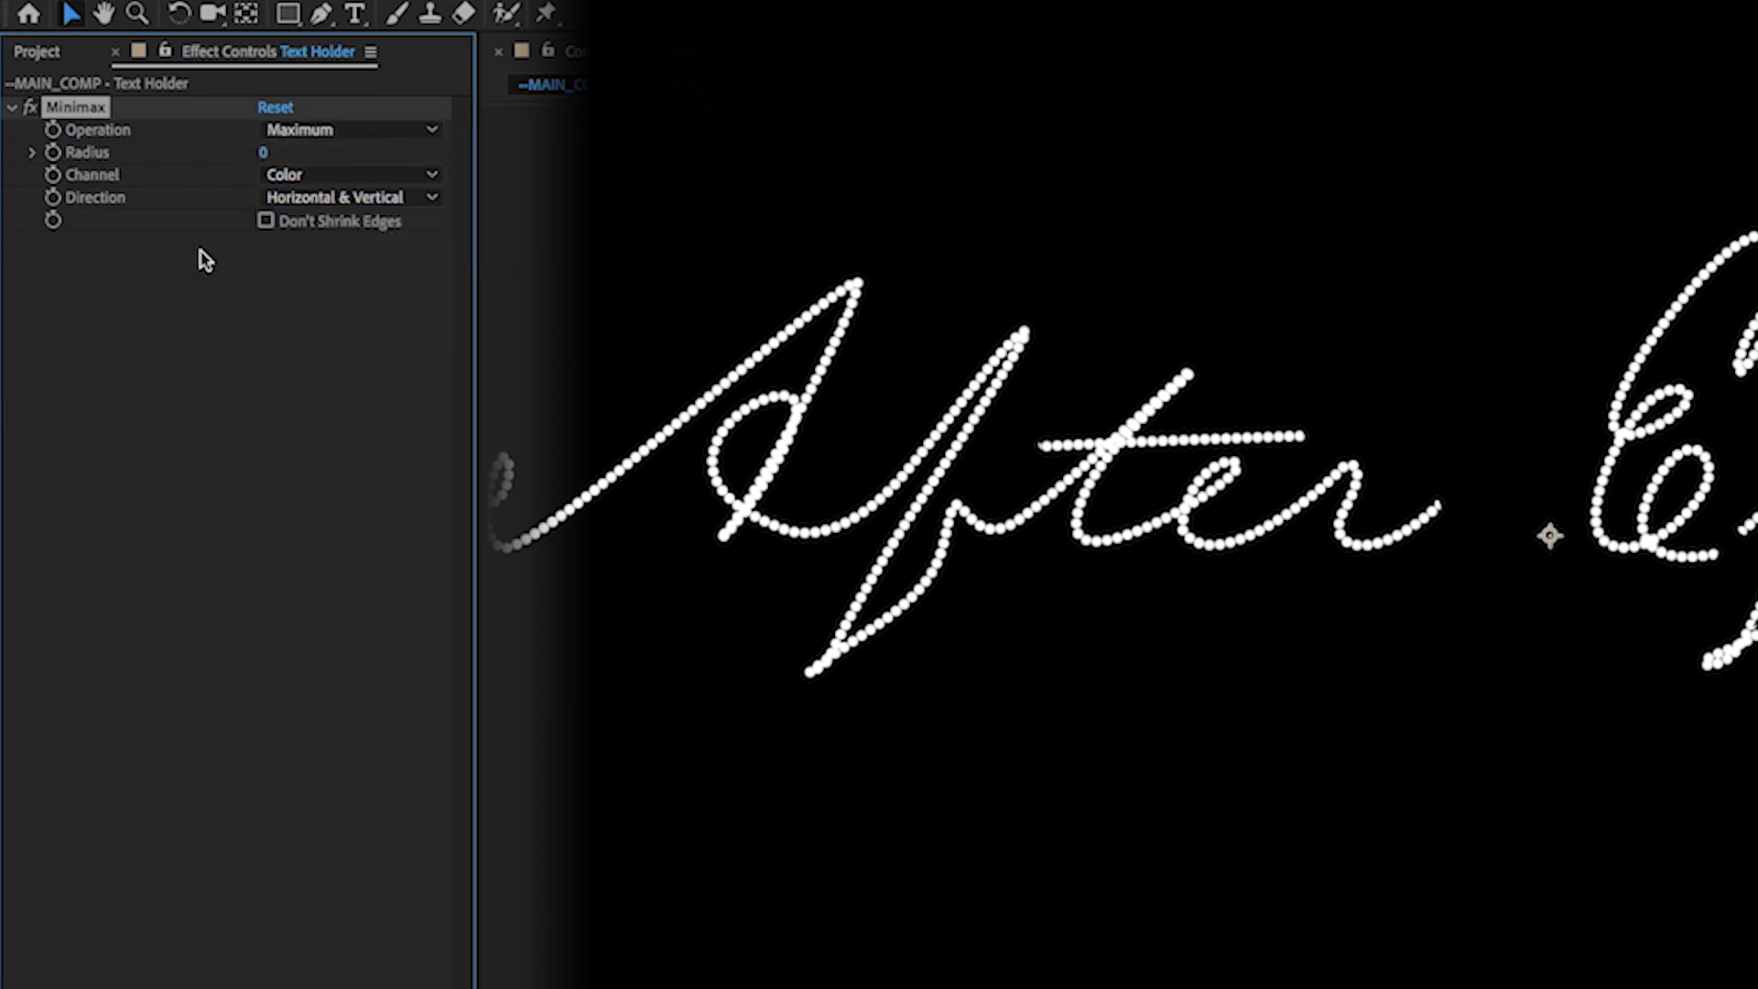
left_click(291, 176)
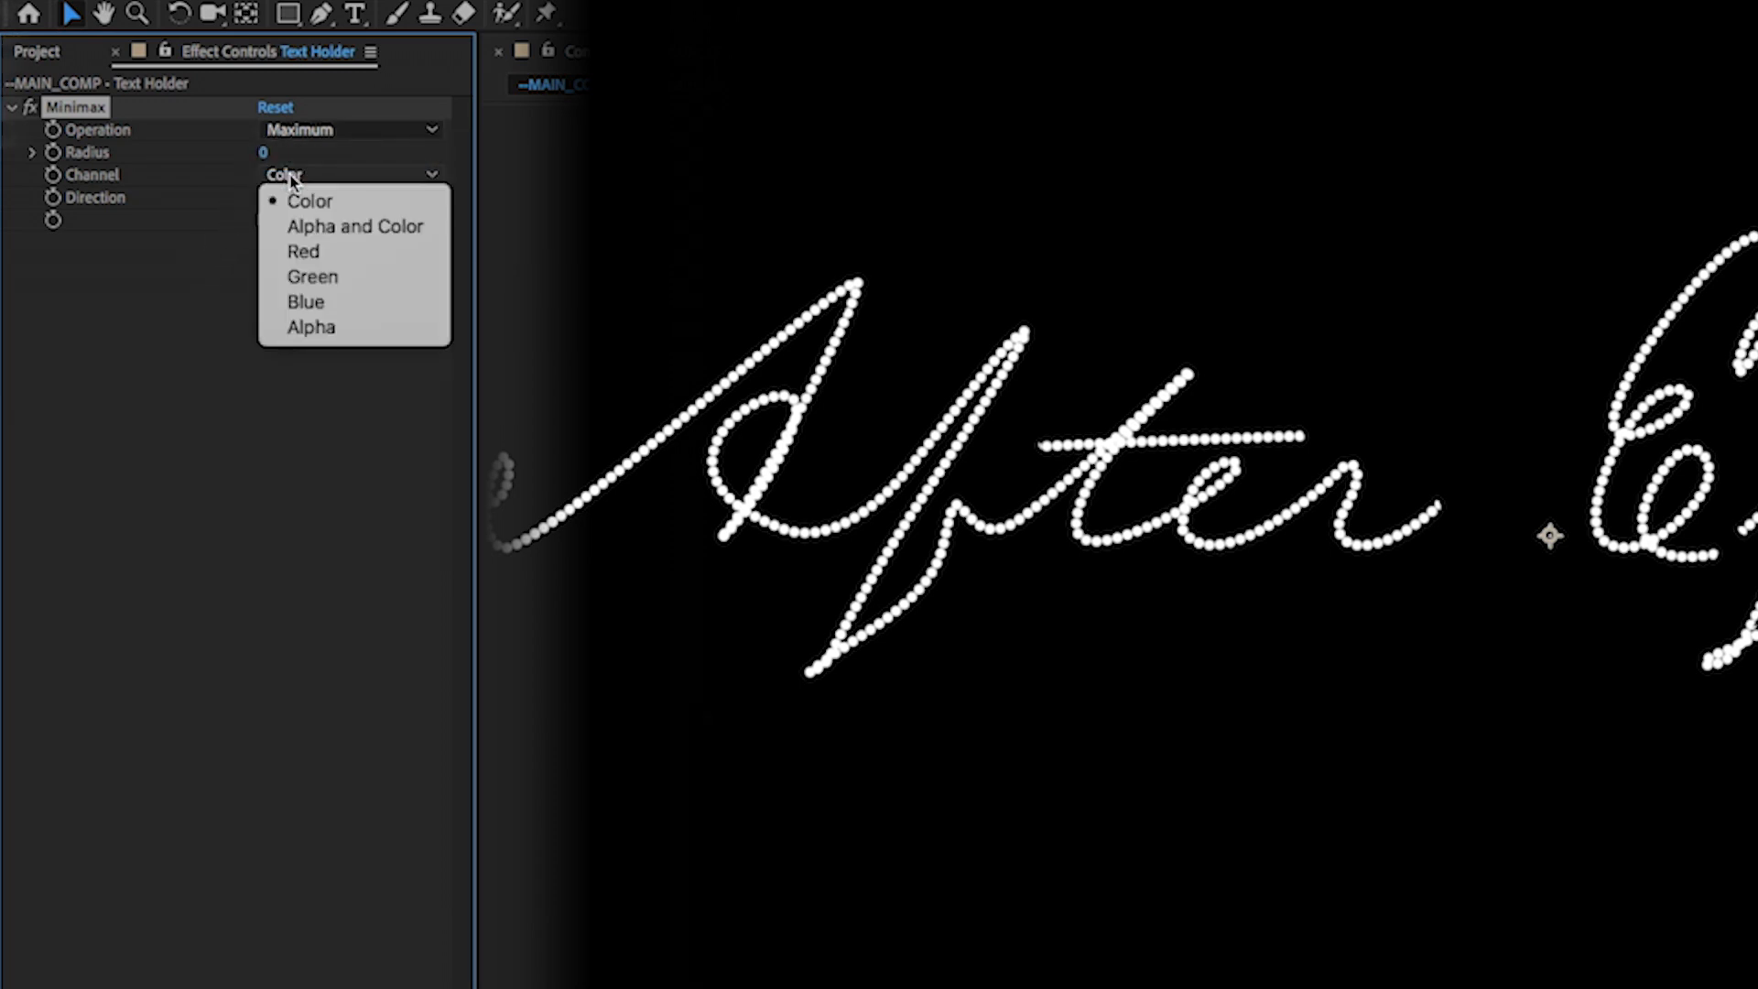
left_click(303, 230)
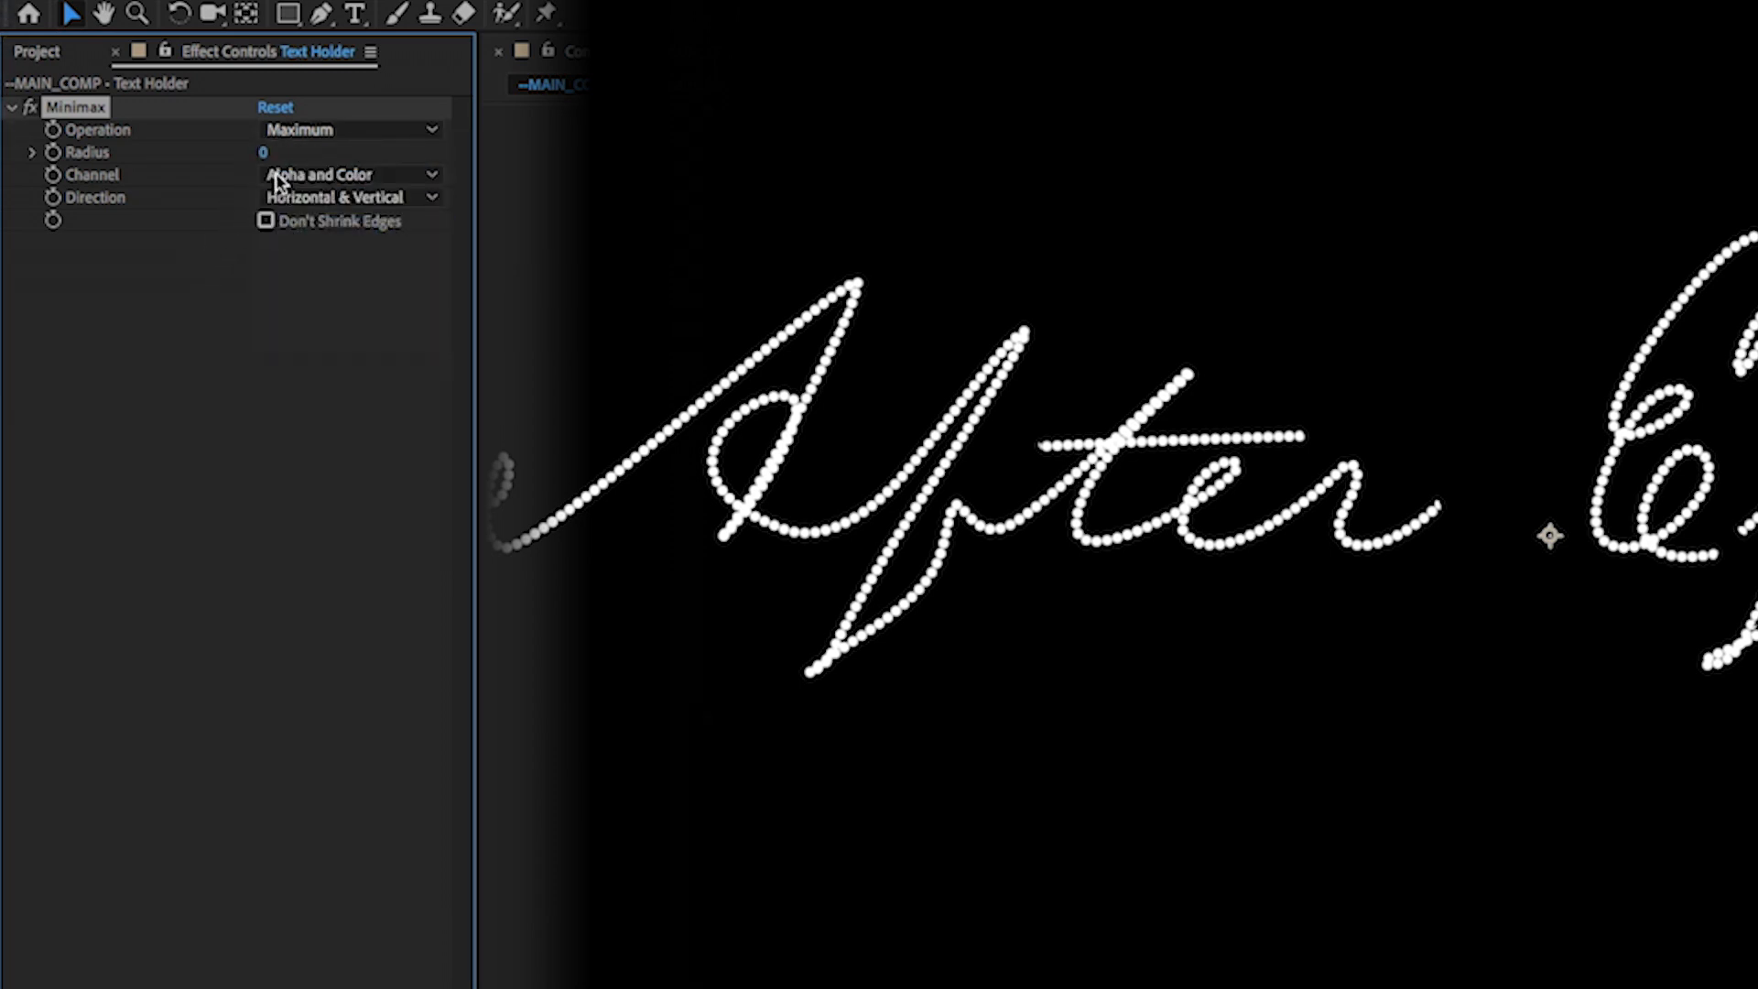
left_click(265, 154)
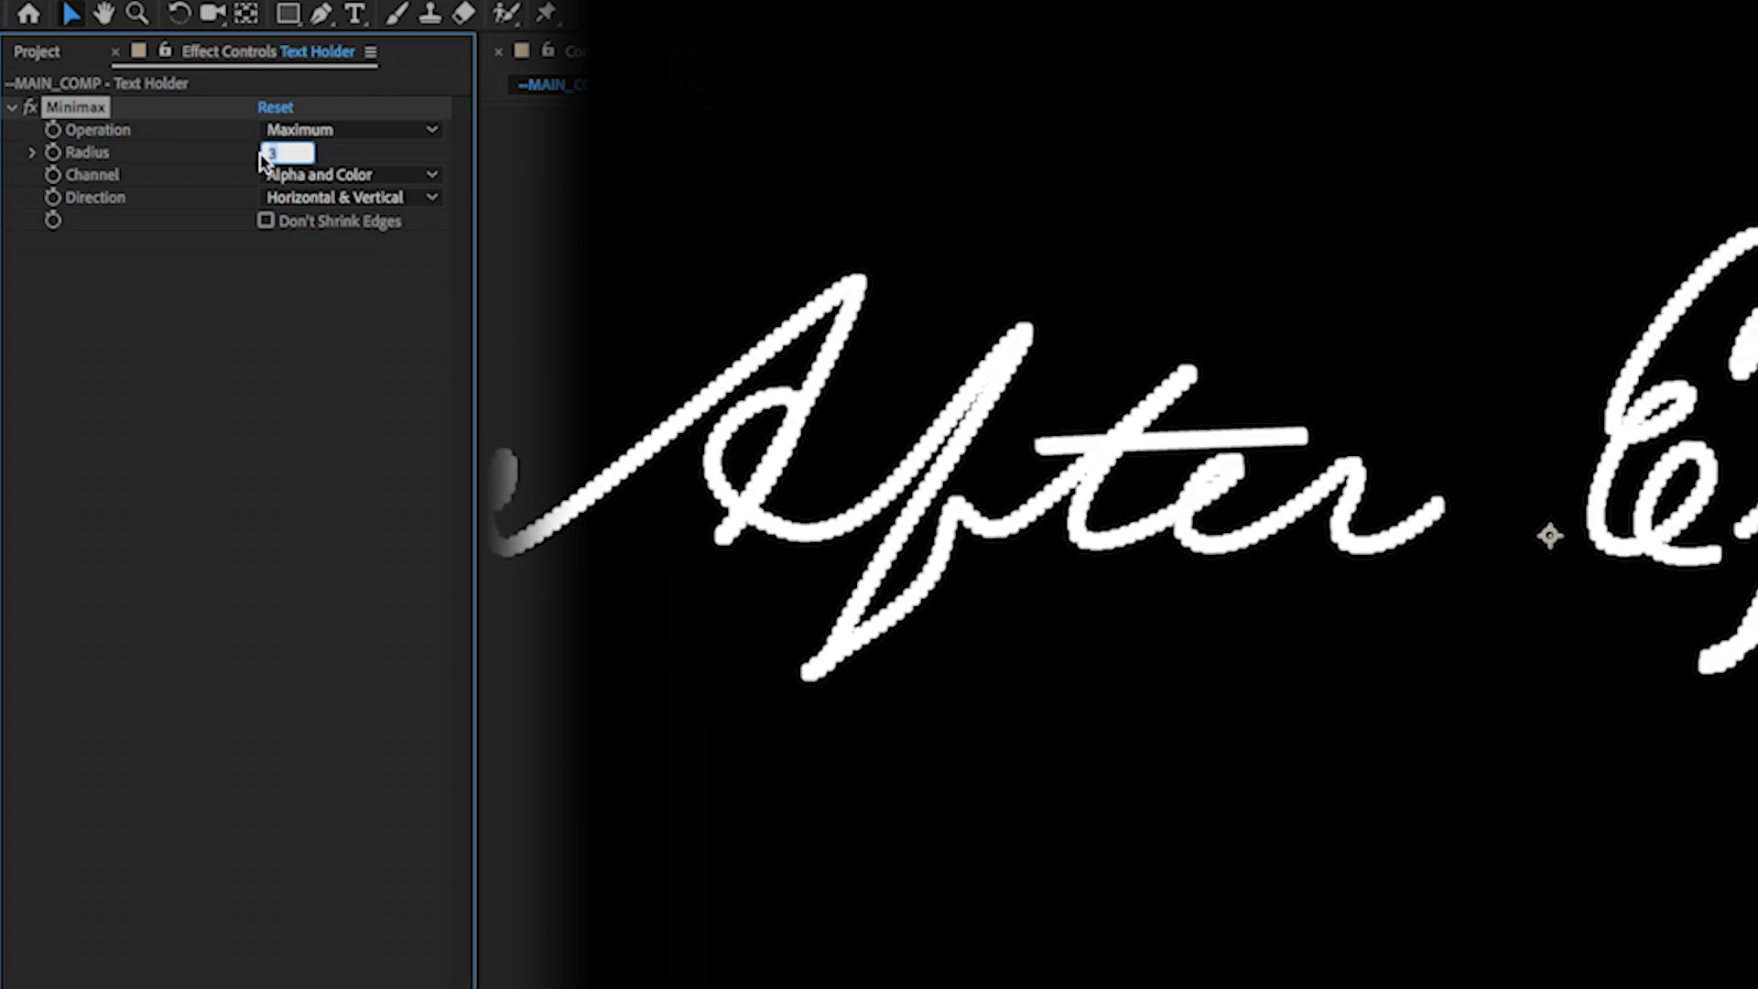
key("Down")
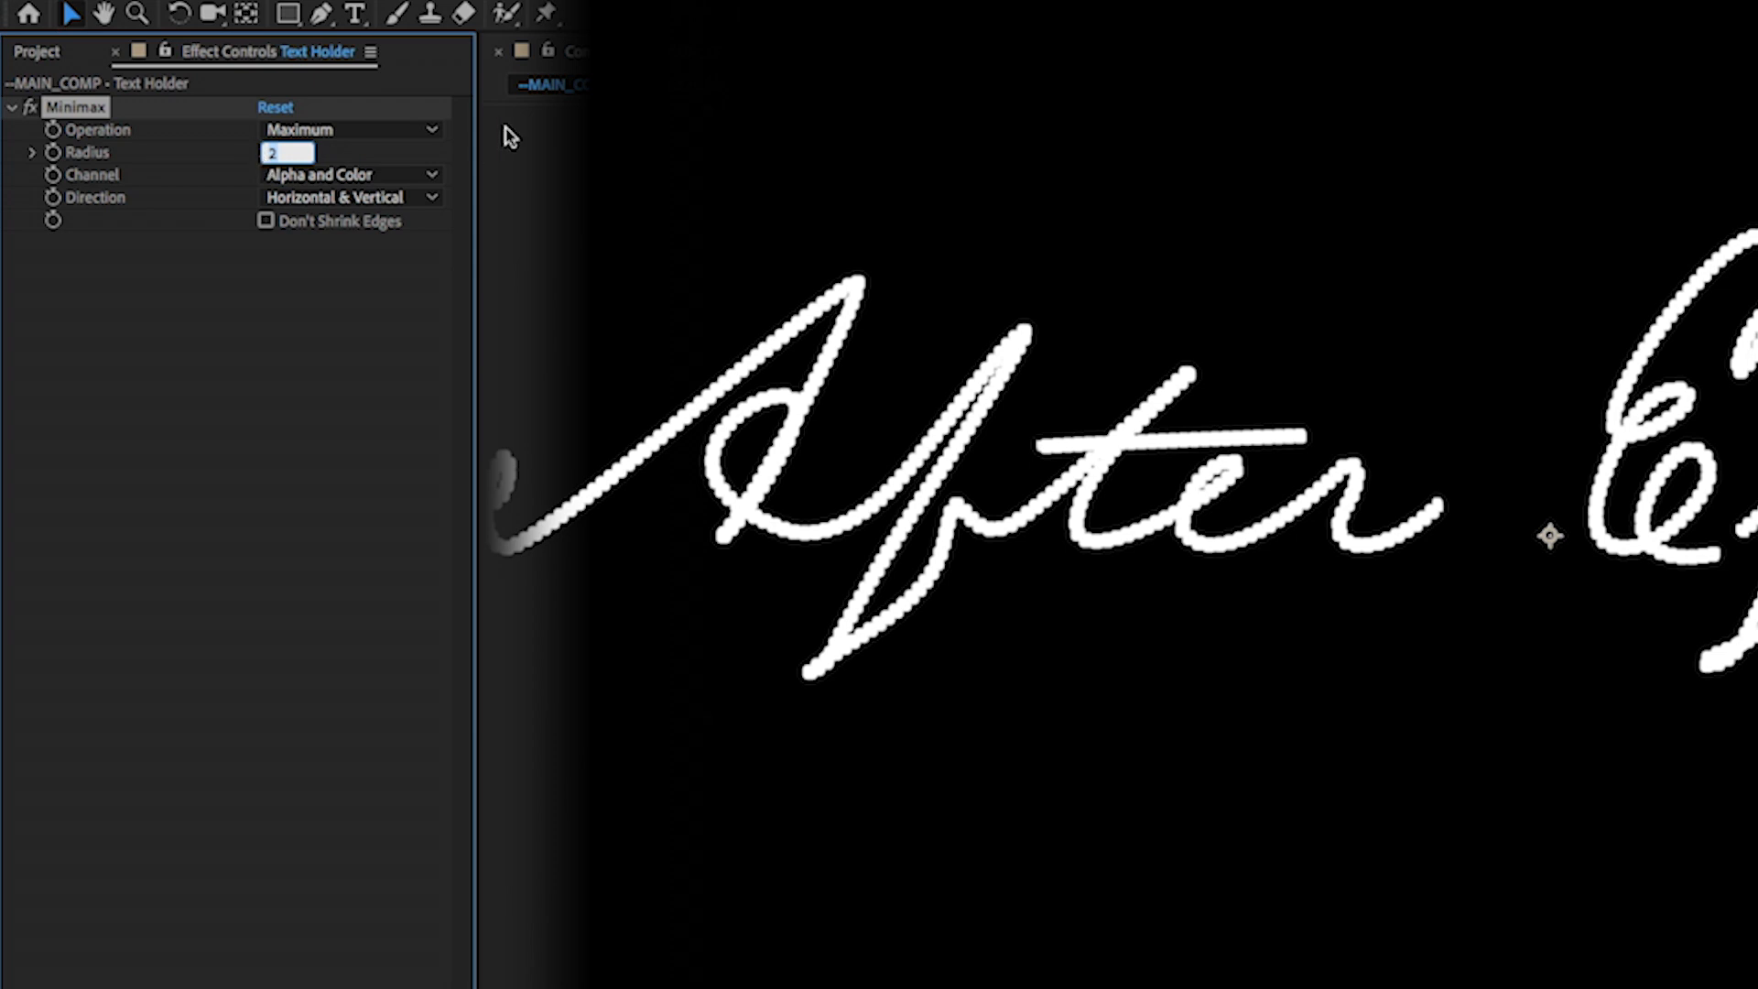
left_click(12, 107)
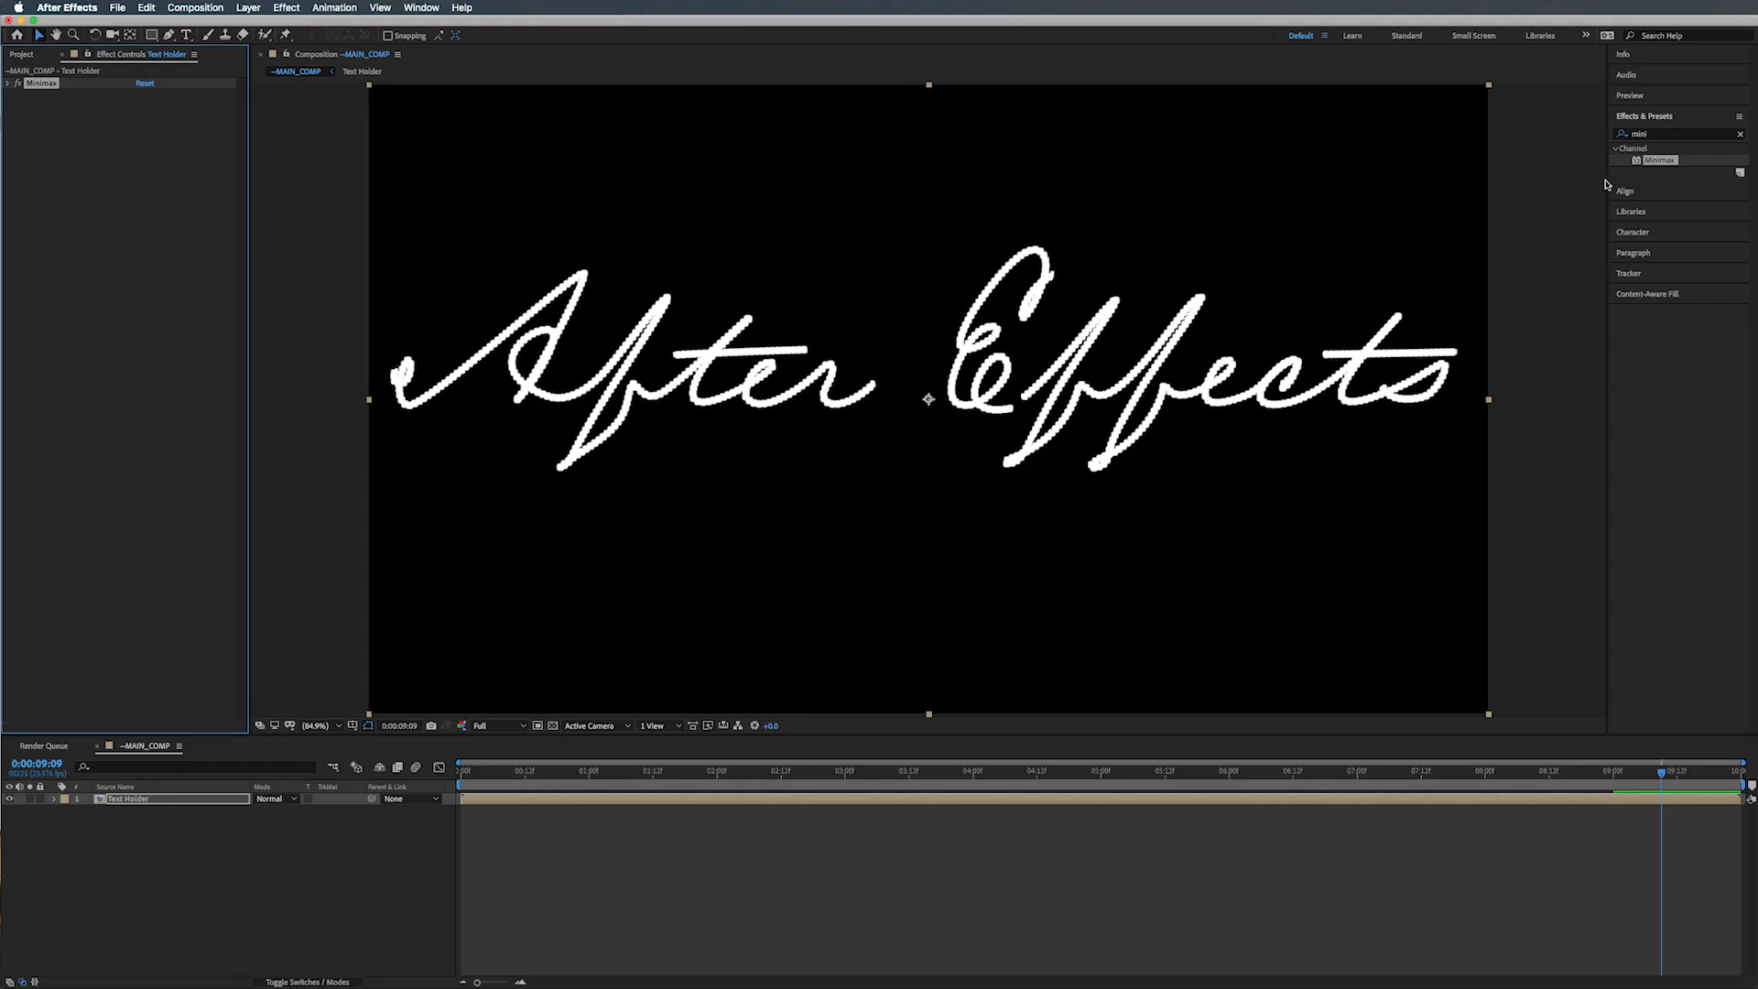
Step: Find the Roughen Edges effect and apply it to the Text Holder layer
left_click(1656, 135)
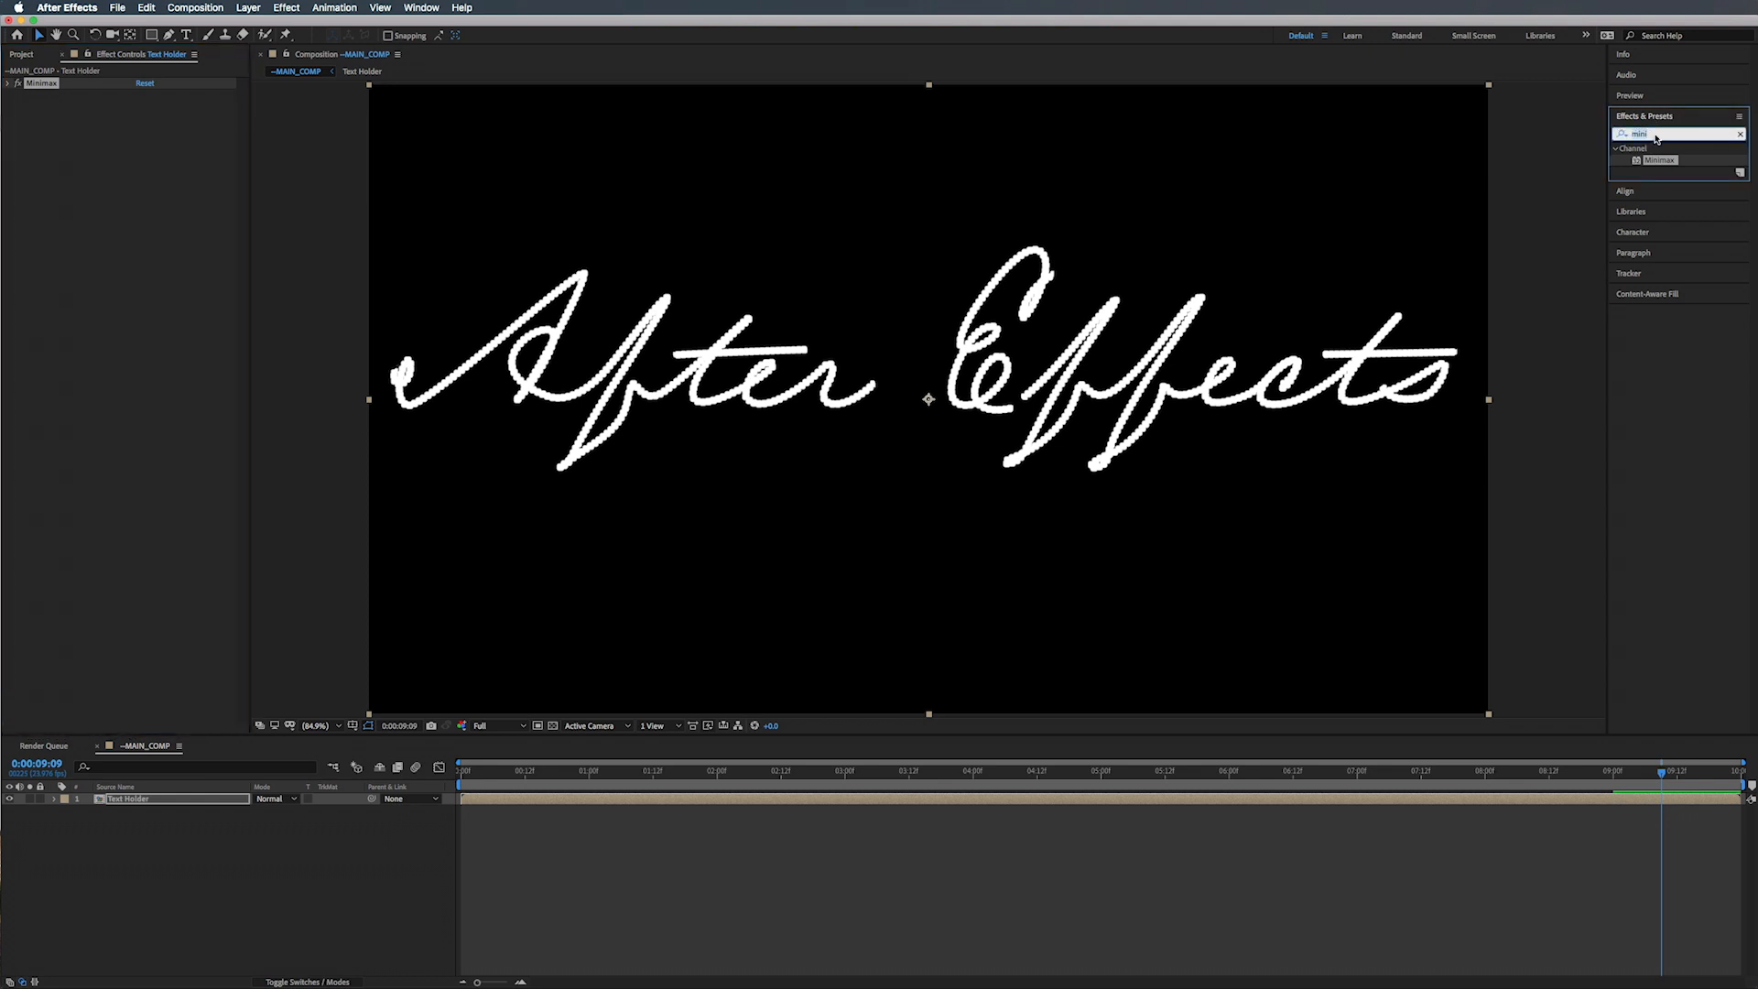
type("roughen")
left_click_drag(1677, 166, 1429, 803)
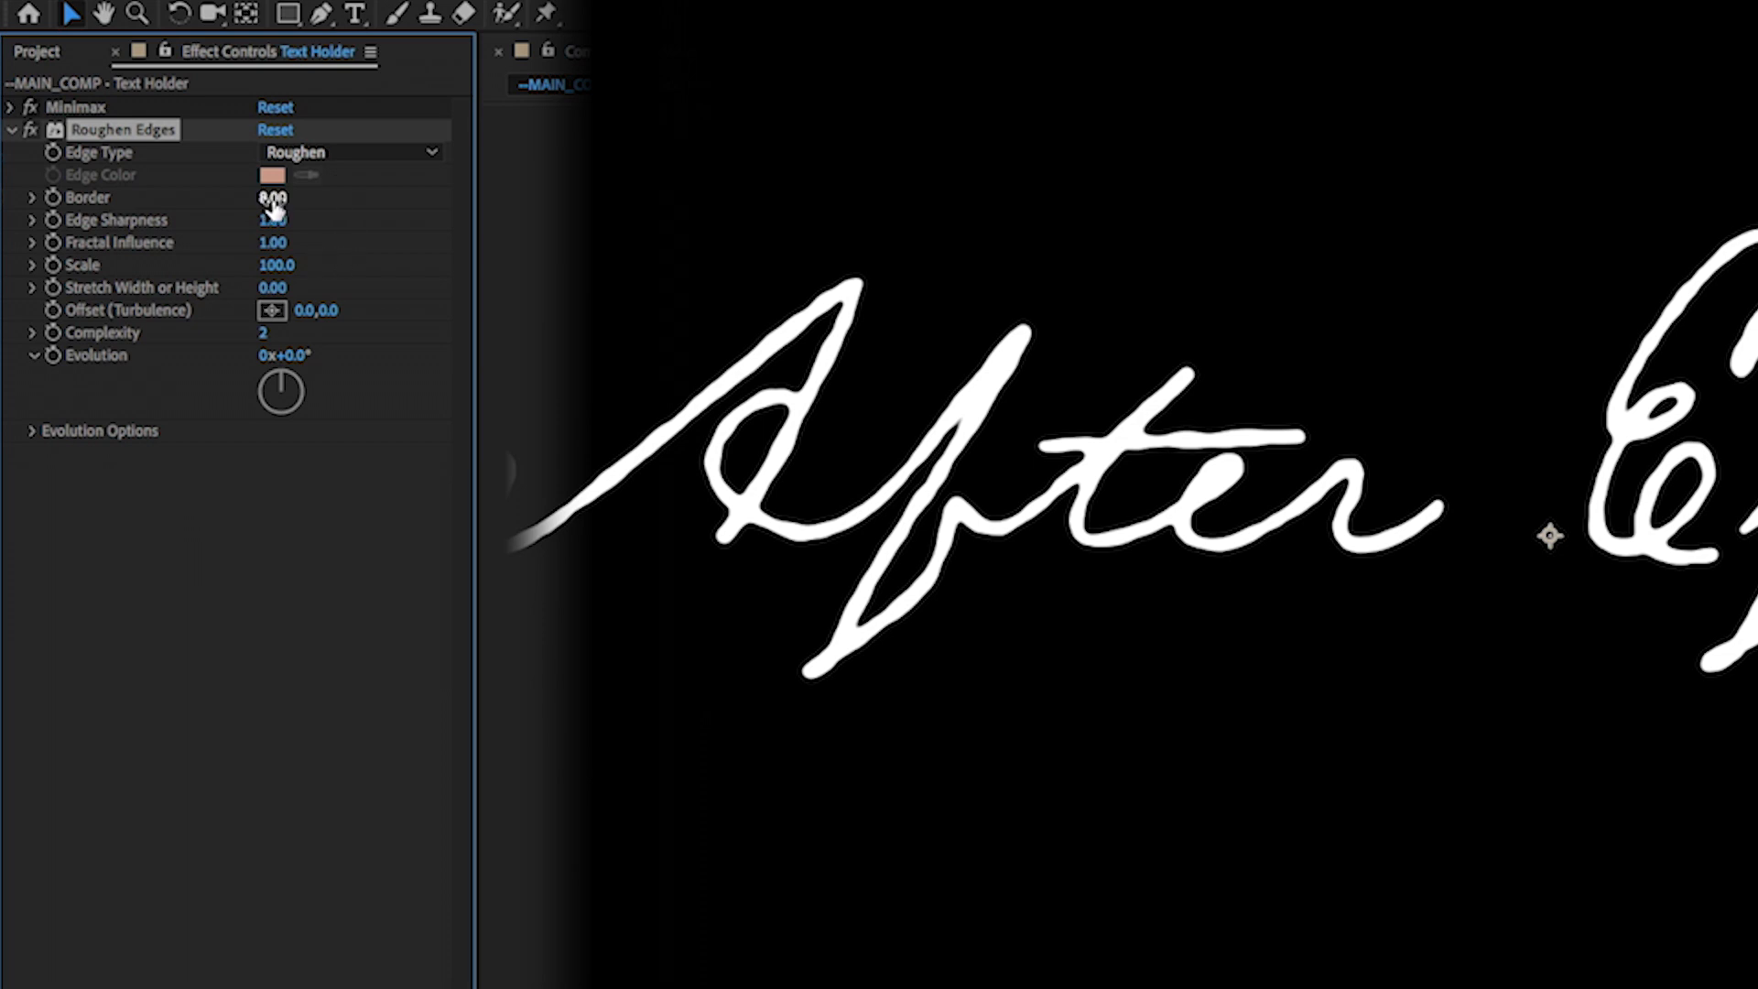
Step: Set Roughen Edges to a border of 8.40, a scale of 73.0 and an edge sharpness of 1.62
mouse_move(272, 206)
left_mouse_down()
mouse_move(481, 215)
mouse_move(463, 235)
mouse_move(358, 241)
mouse_move(343, 275)
left_mouse_up()
left_click_drag(287, 275, 299, 322)
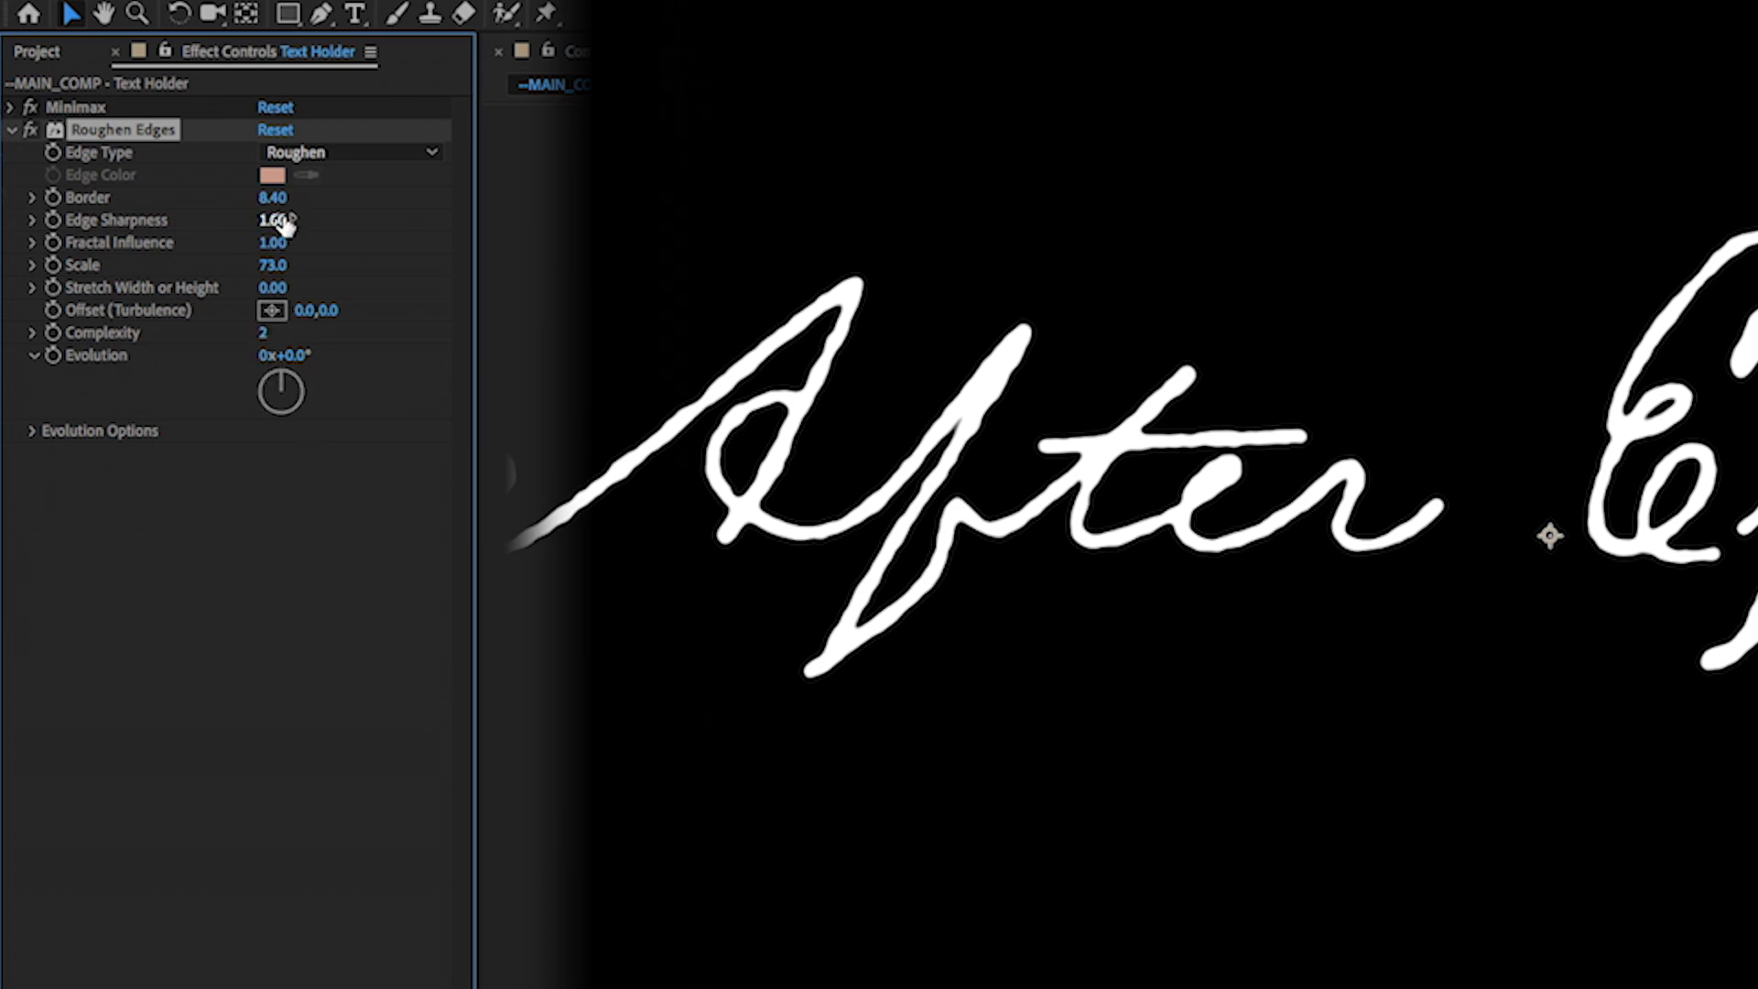
left_click_drag(274, 221, 350, 214)
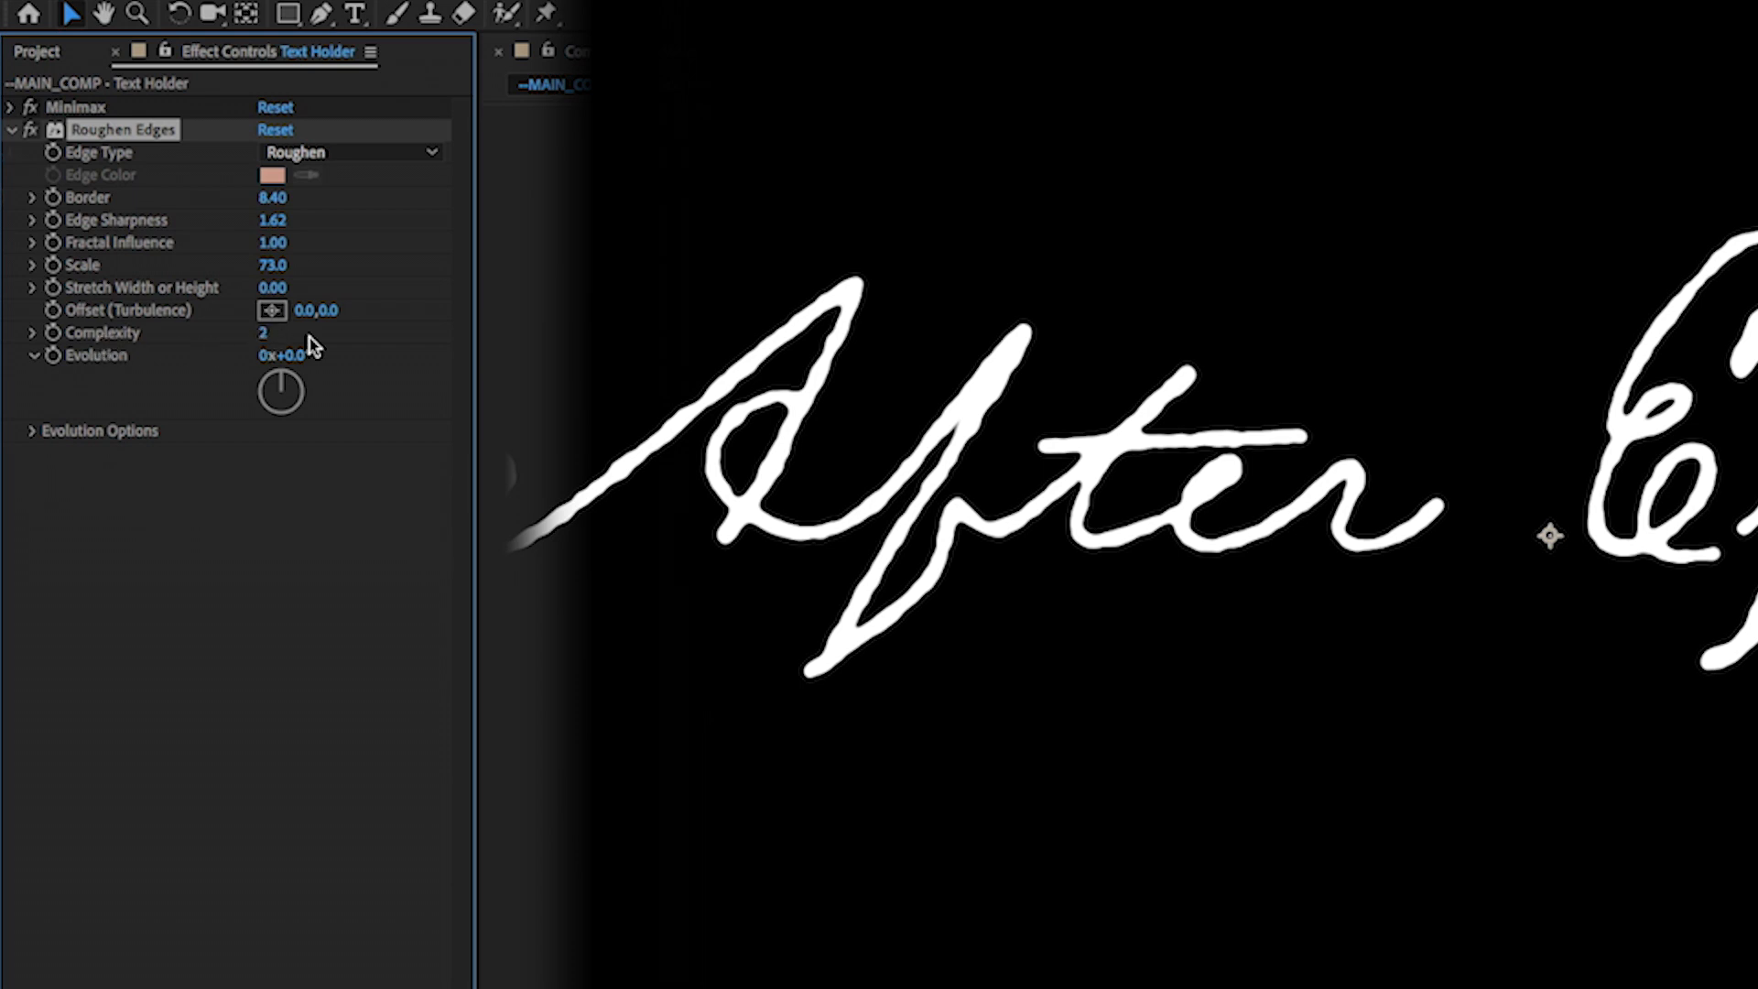
Step: Adjust Roughen Edges to a complexity of 4, a scale of 85.0, a border of 10.90 and an edge sharpness of 1.79
left_click(263, 333)
type("10")
key("Return")
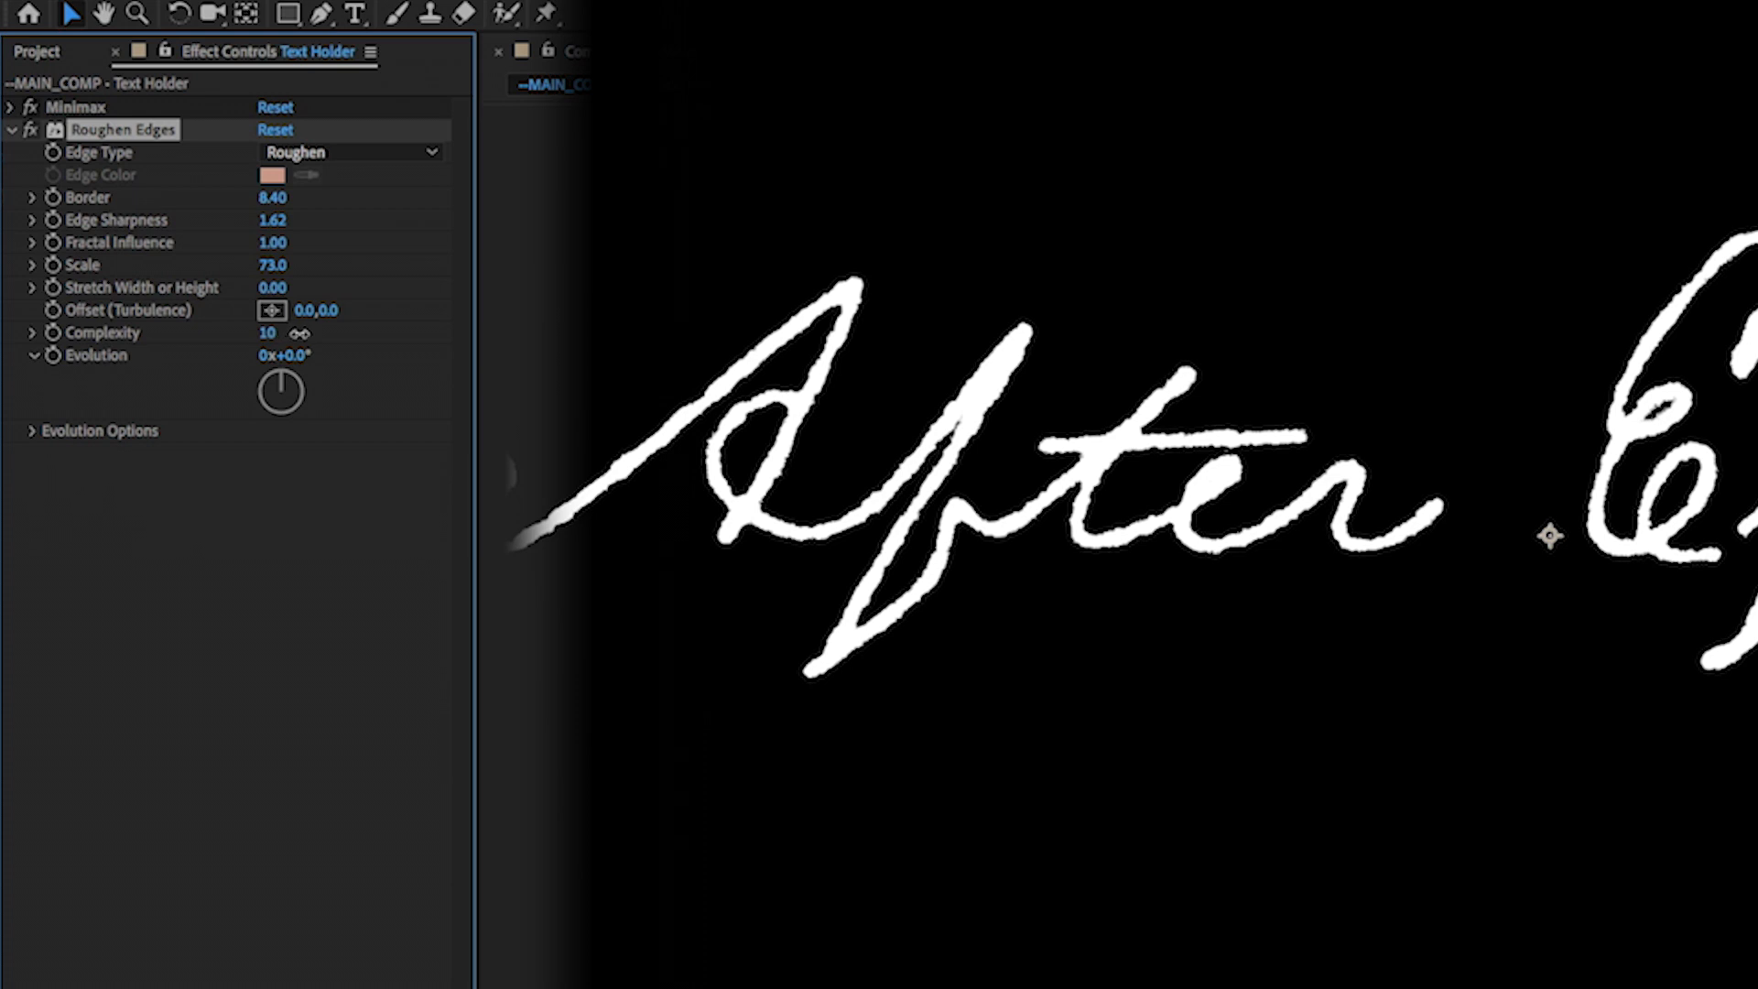
left_click_drag(299, 333, 301, 347)
left_click_drag(272, 267, 359, 341)
left_click_drag(275, 197, 307, 195)
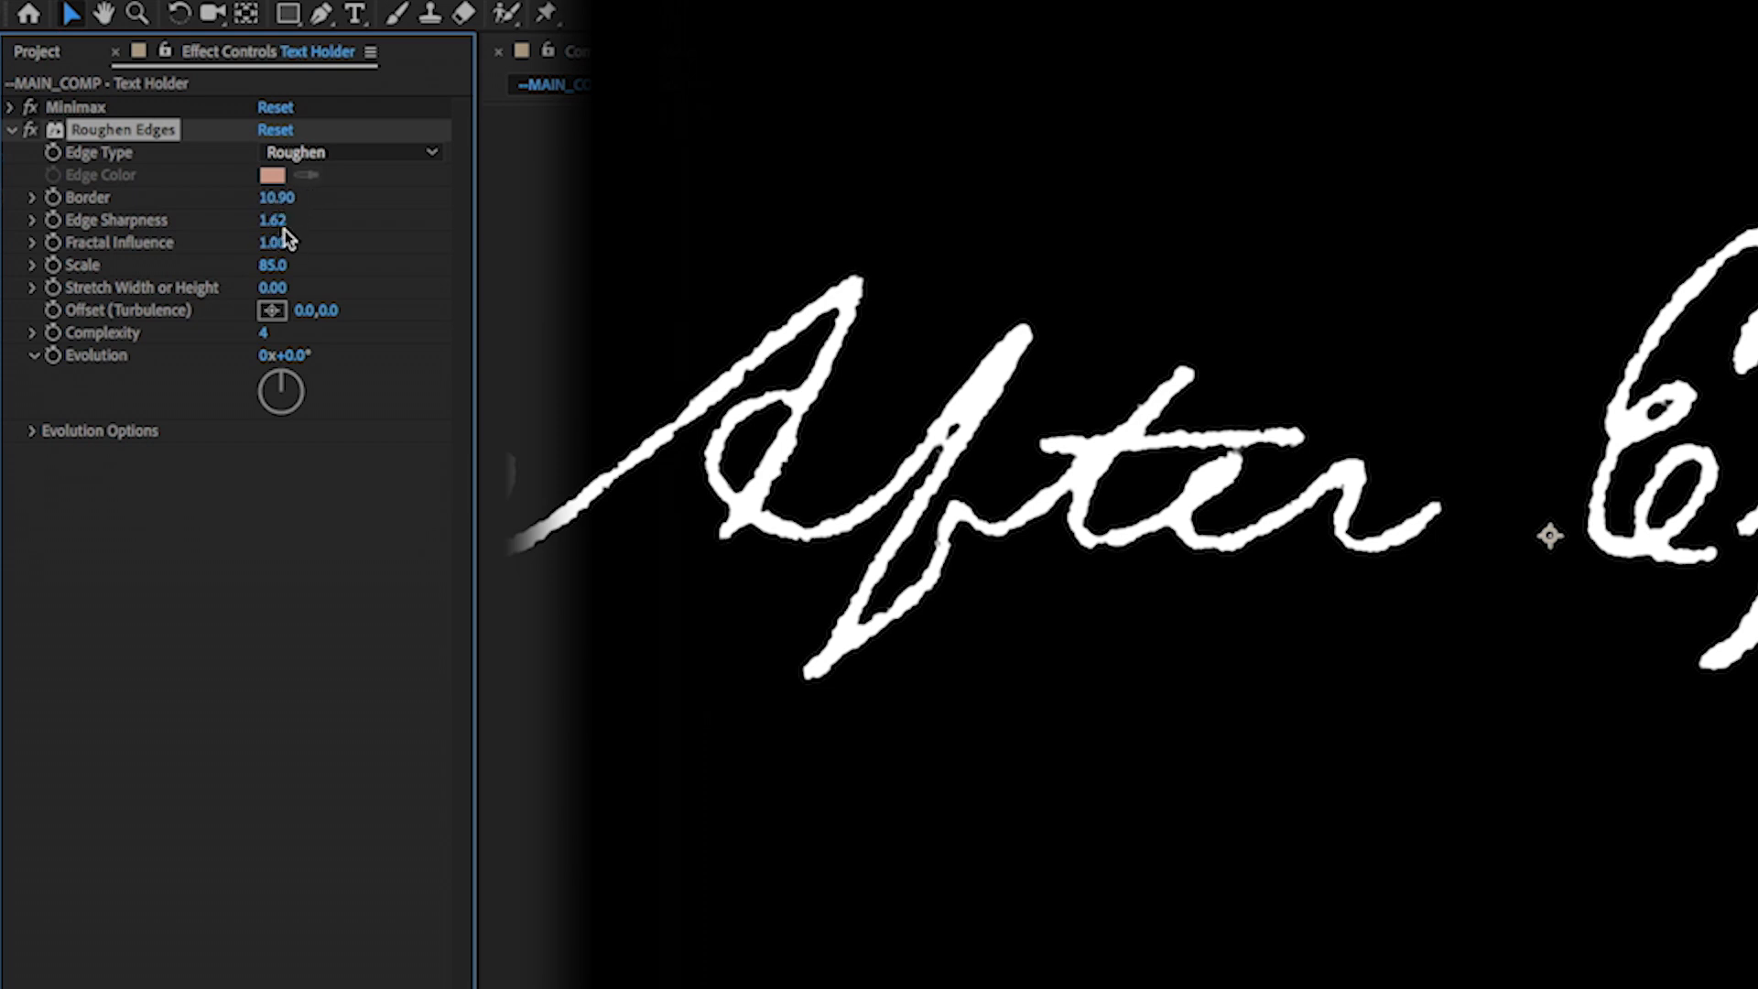
left_click_drag(275, 220, 294, 219)
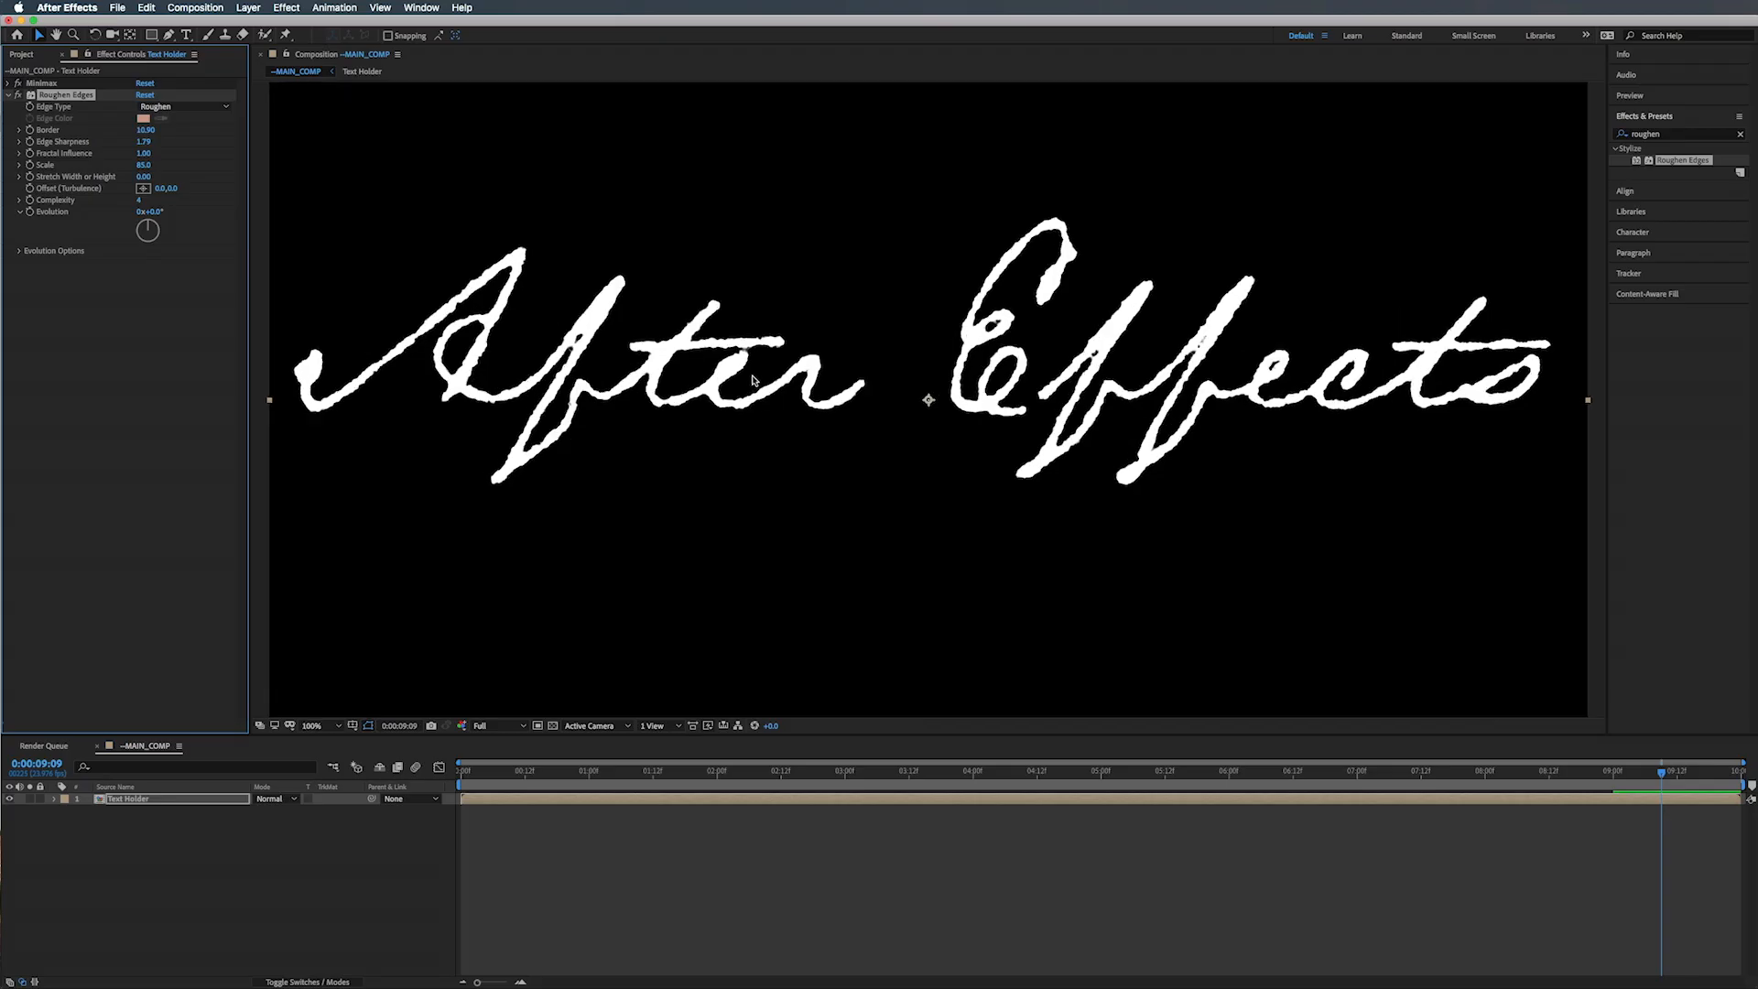
Step: Reduce the Roughen Edges scale to about 53 and preview the handwriting animation
key("period")
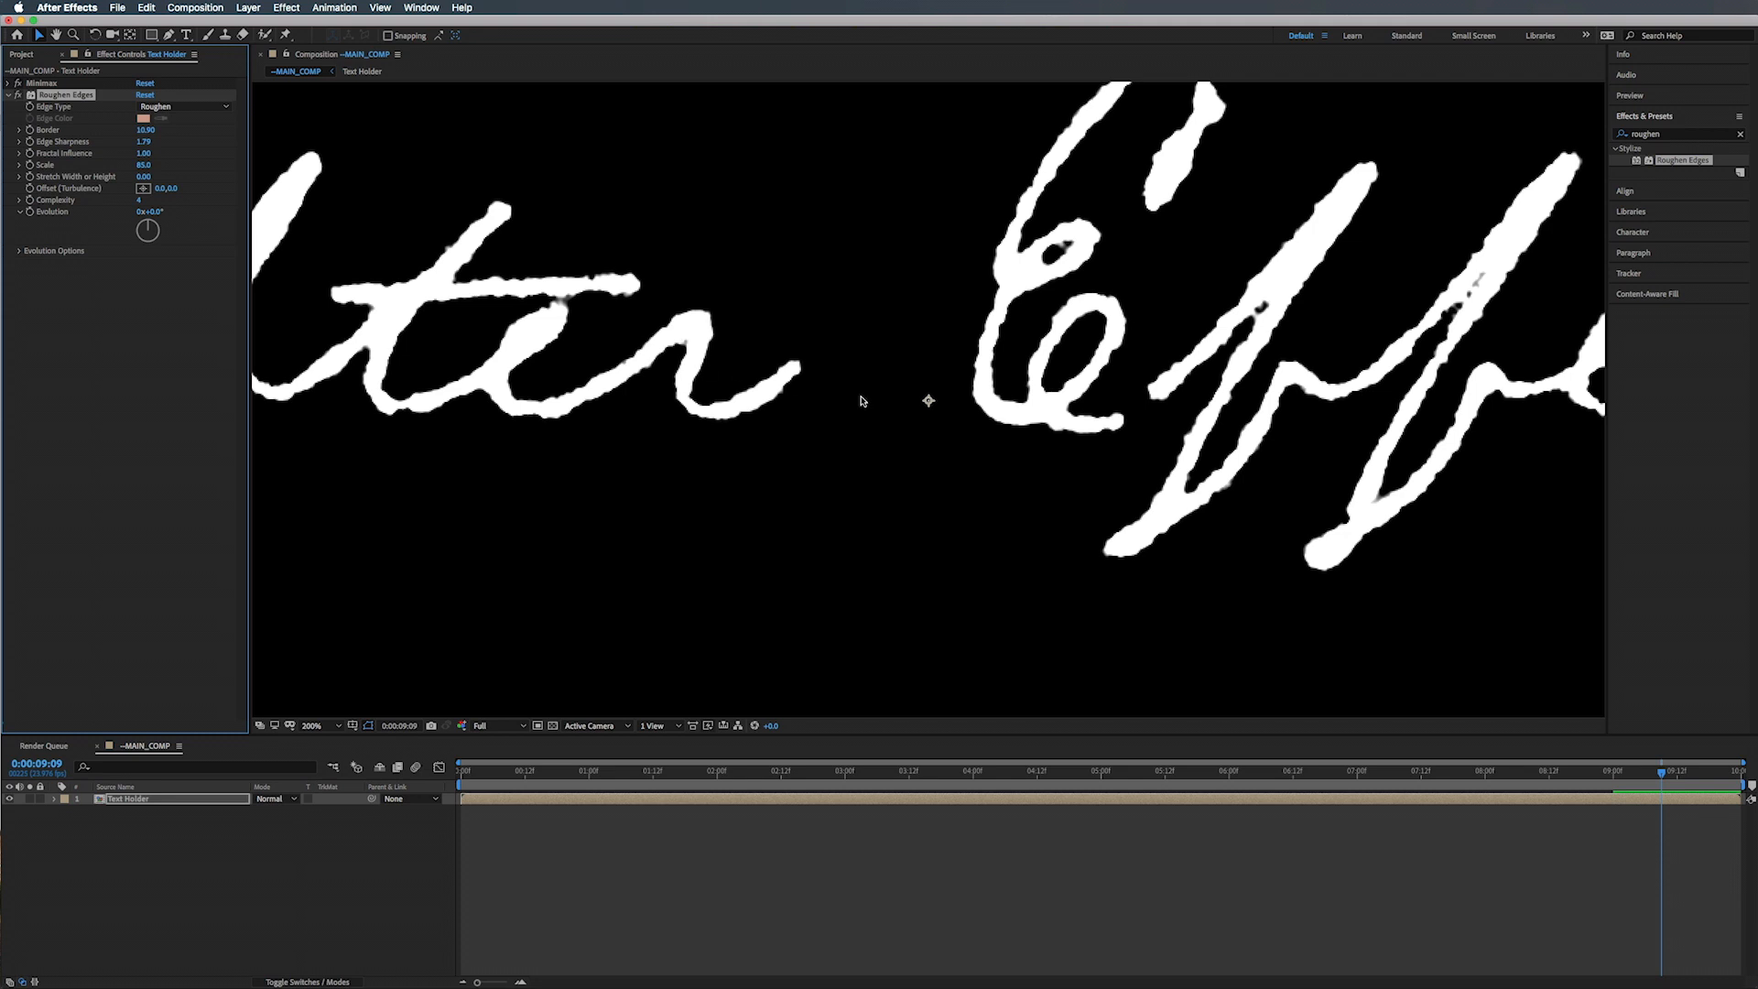
key("comma")
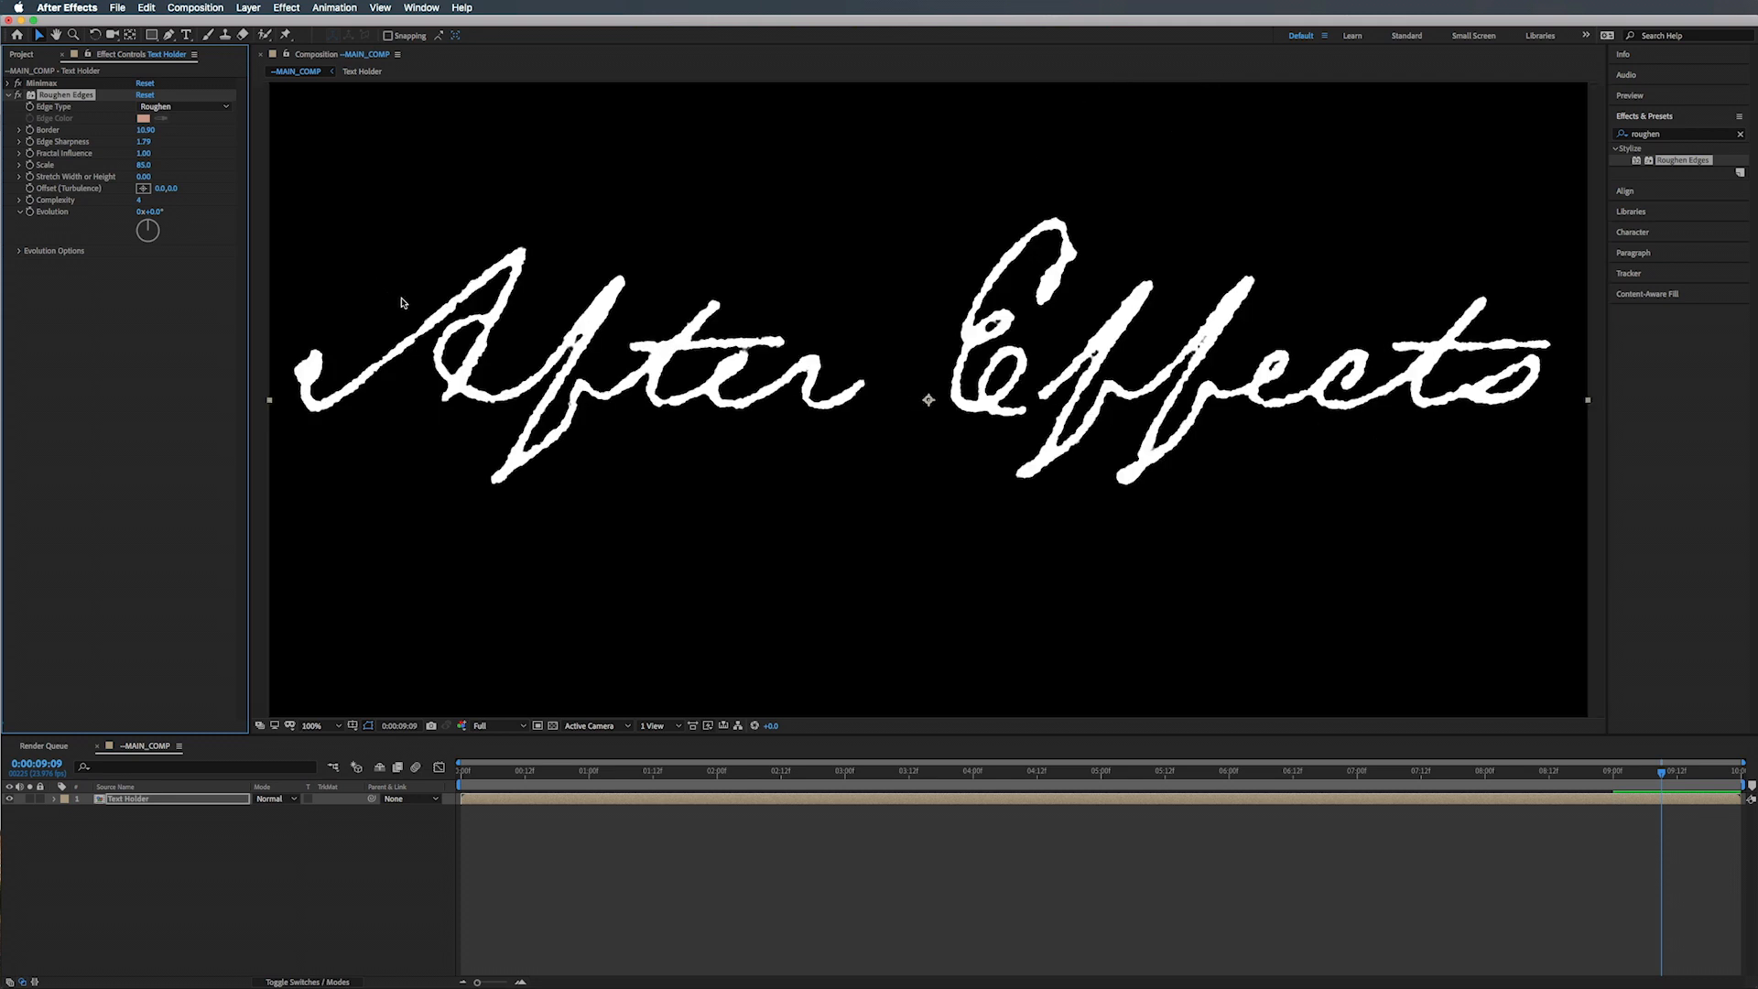
left_click_drag(144, 166, 142, 188)
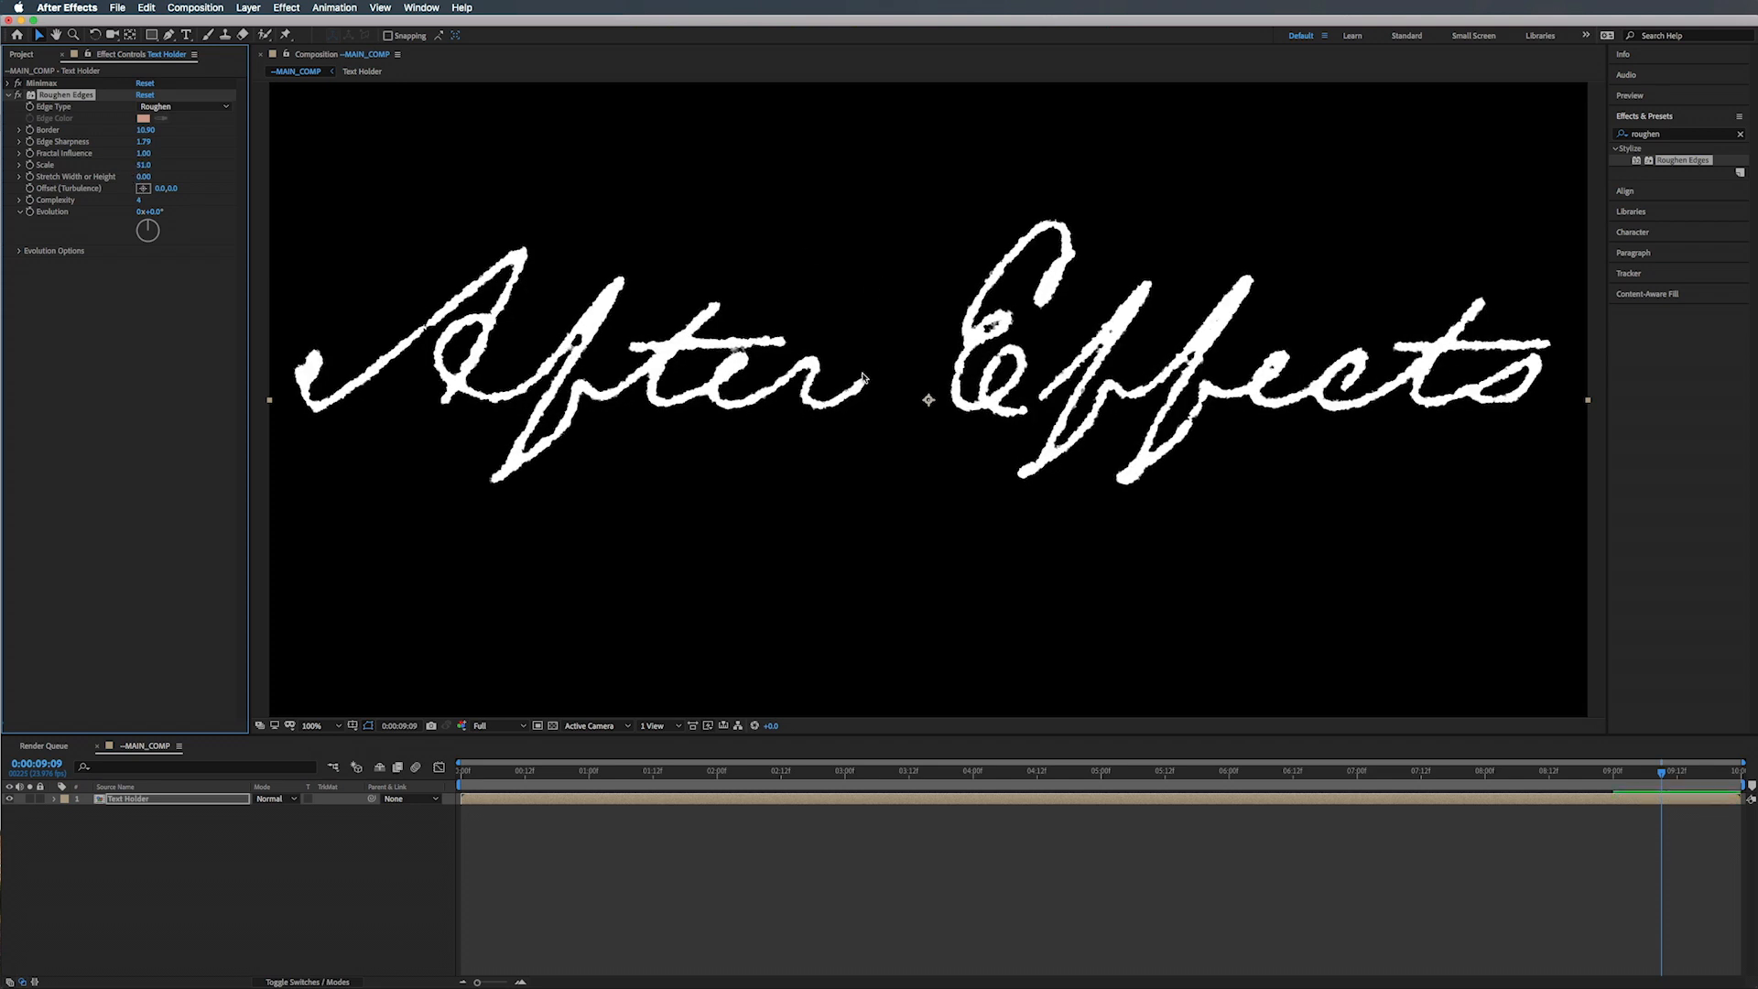
key("comma")
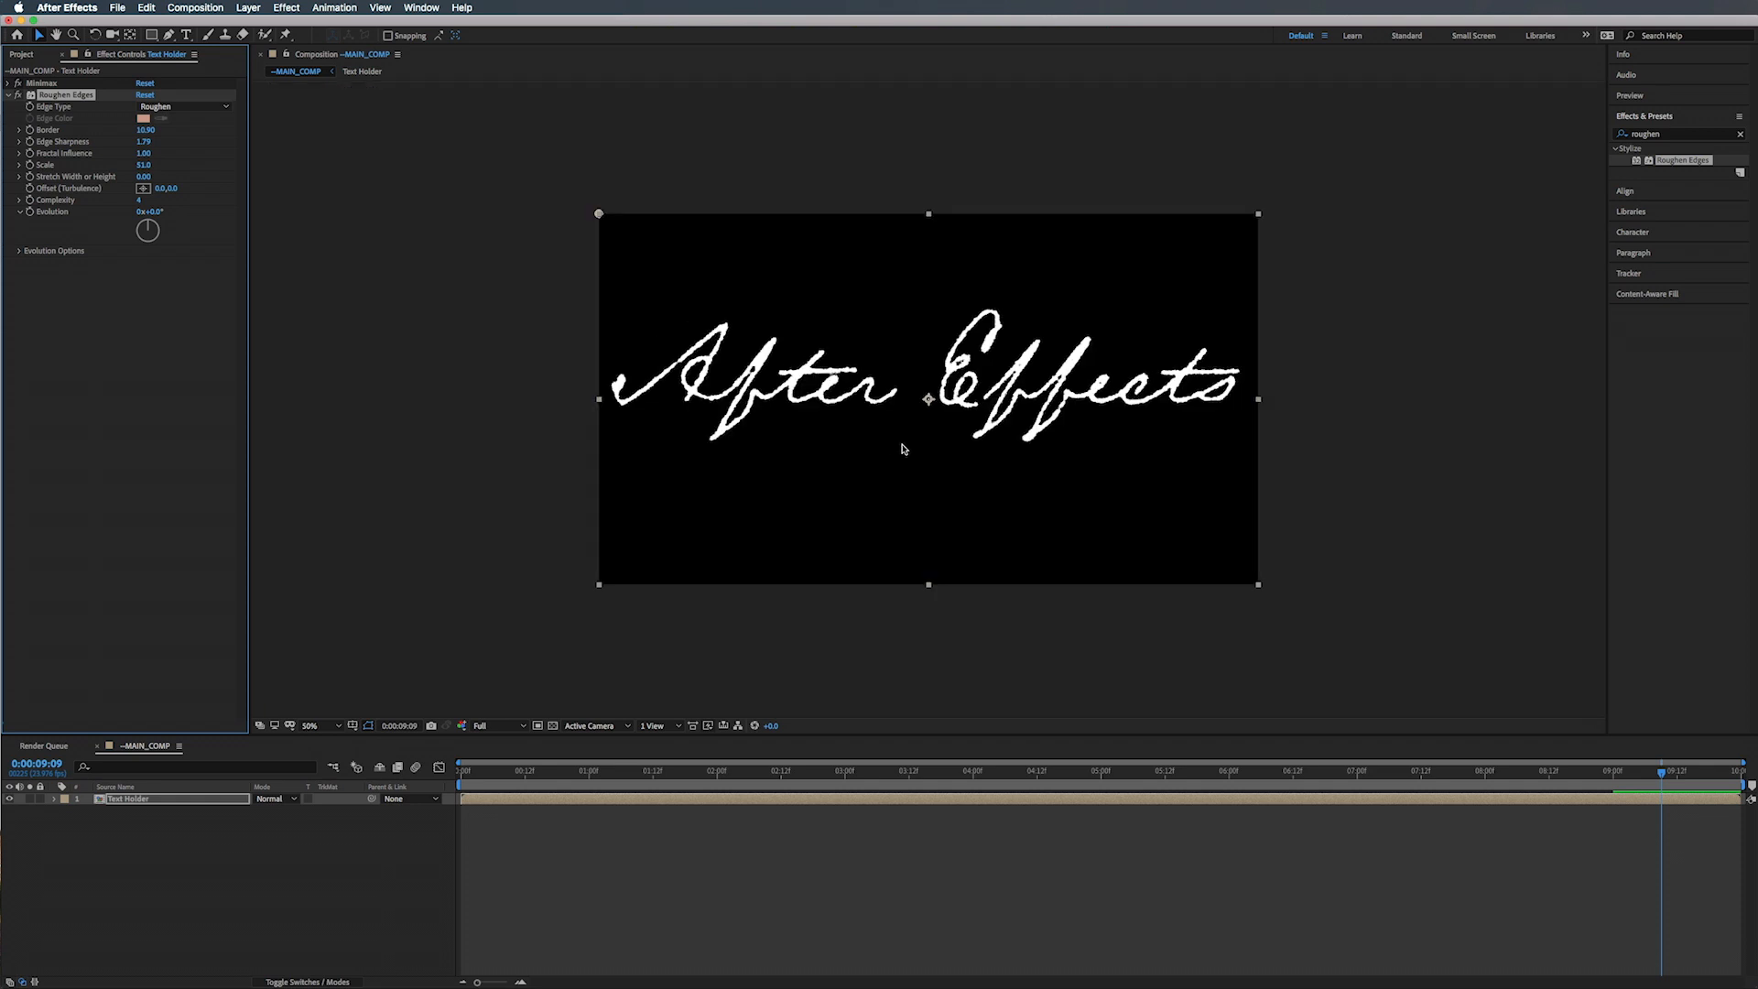
key("space")
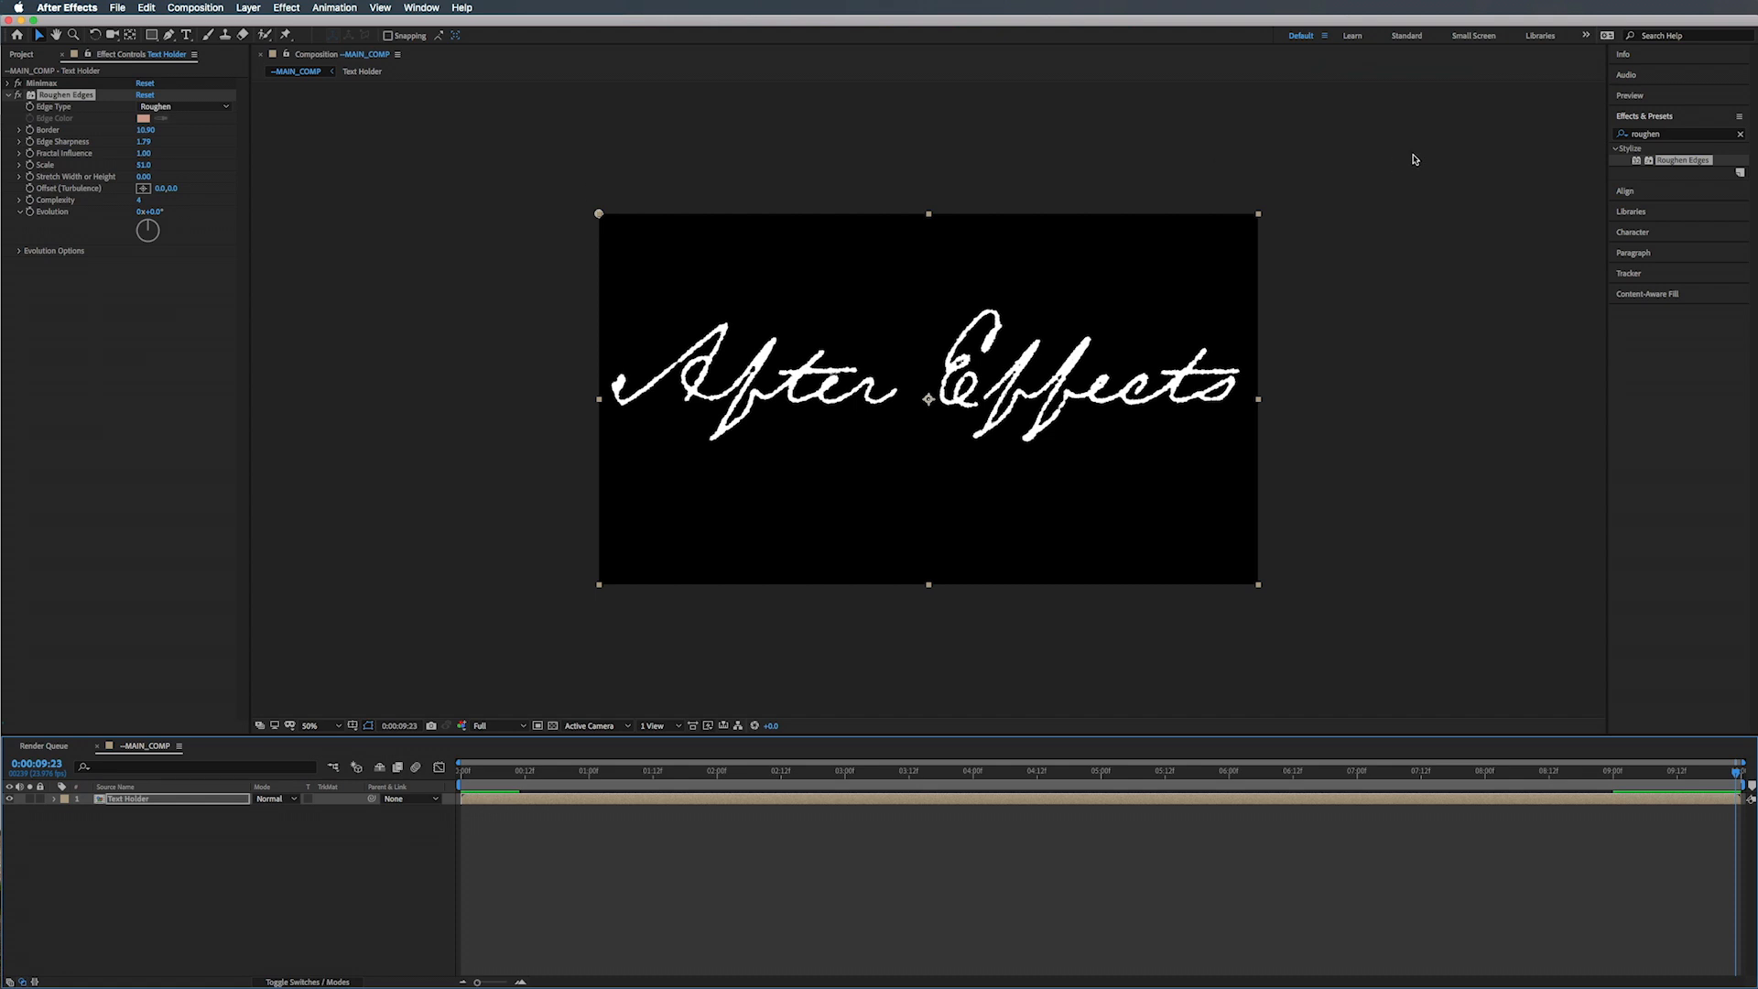
Step: Find the Fill effect, apply it to the Text Holder layer after Roughen Edges, and collapse the Roughen Edges settings
left_click(1679, 138)
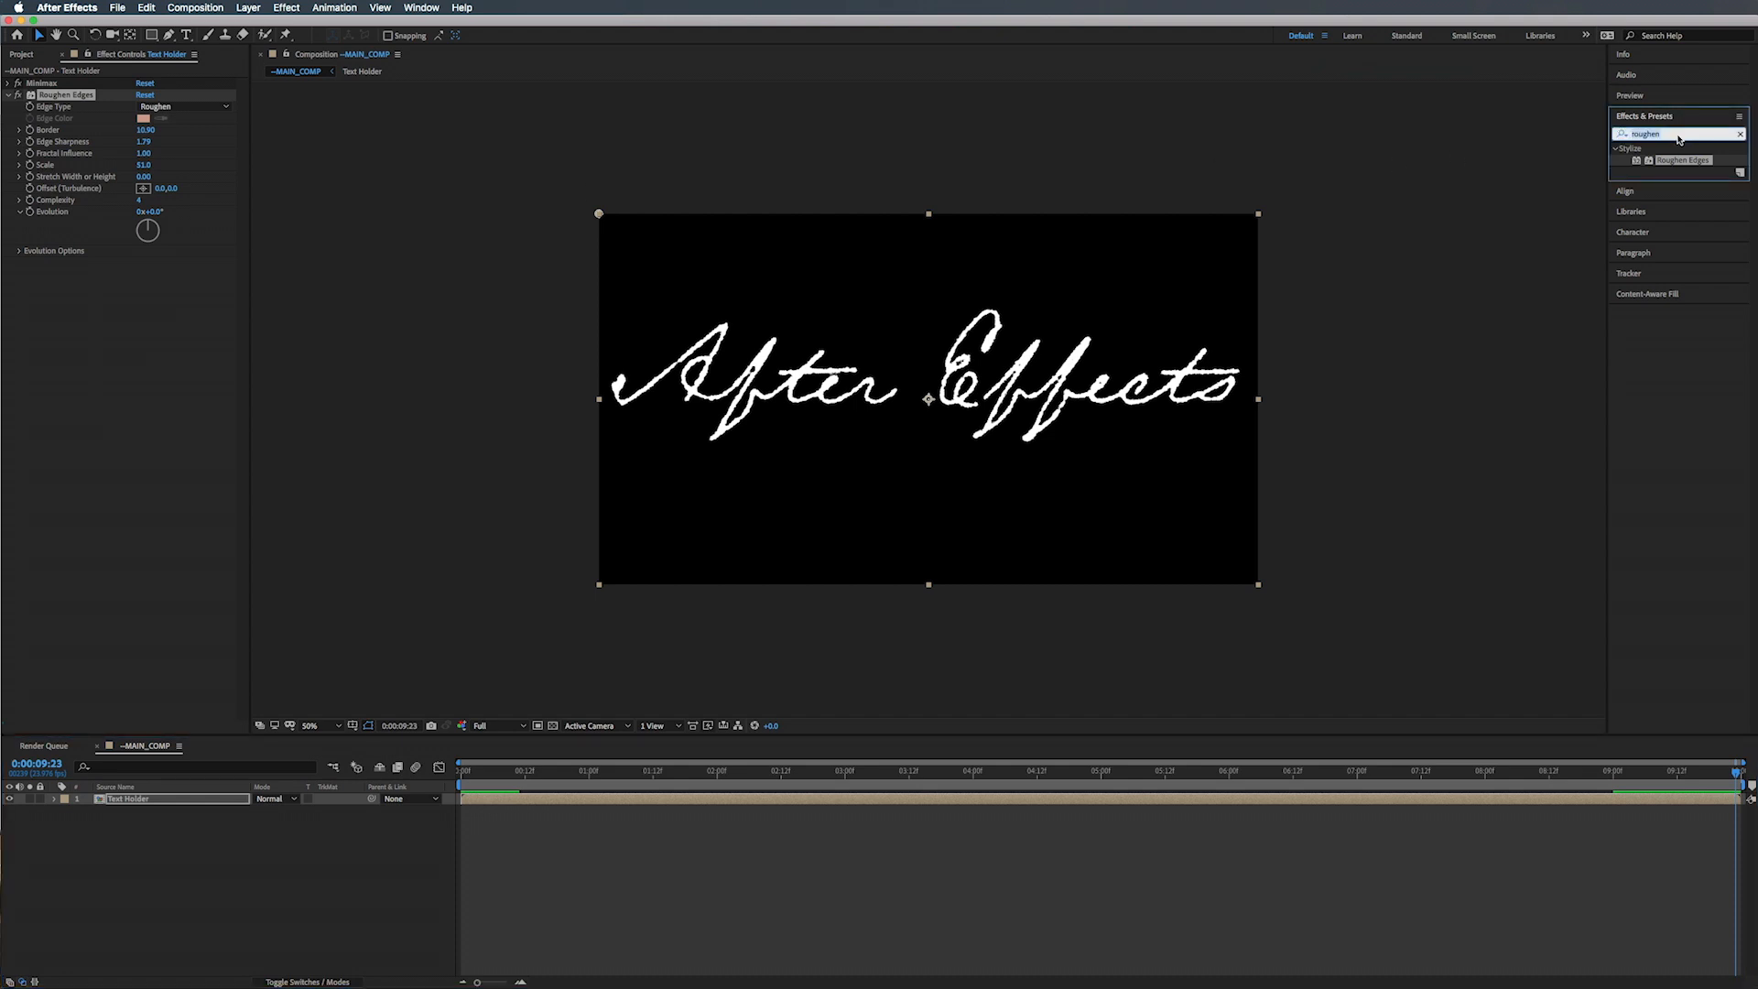
type("fill")
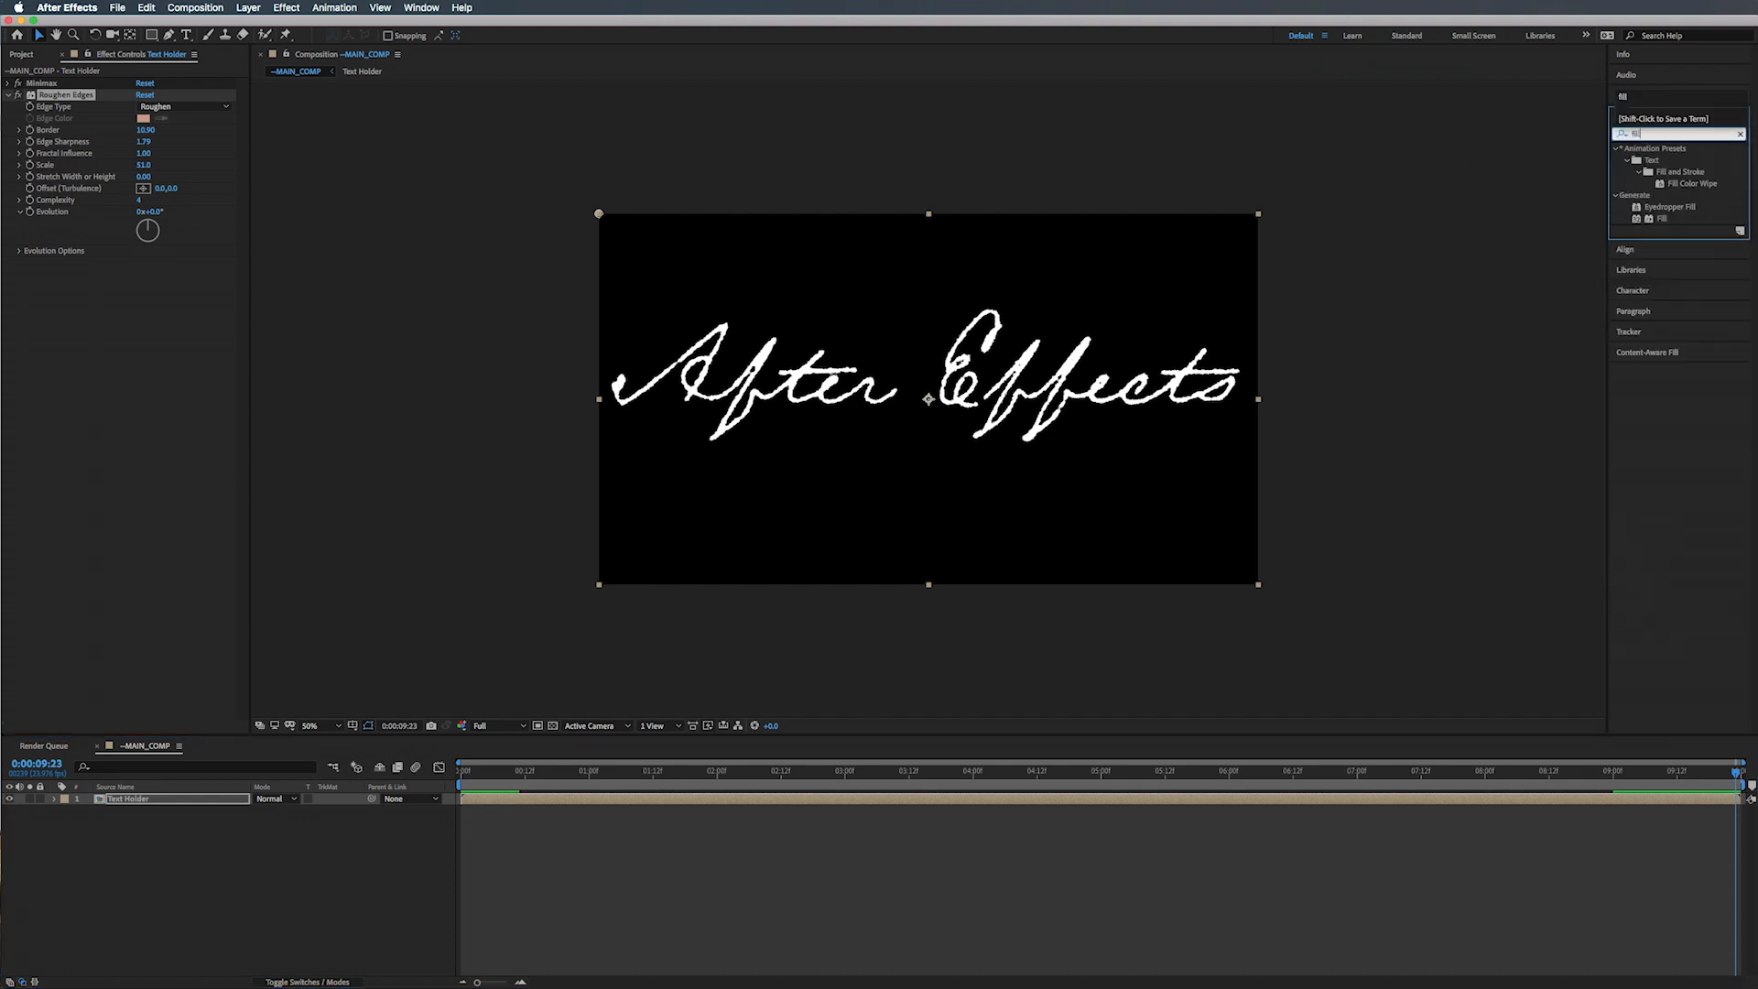
left_click_drag(1662, 218, 86, 327)
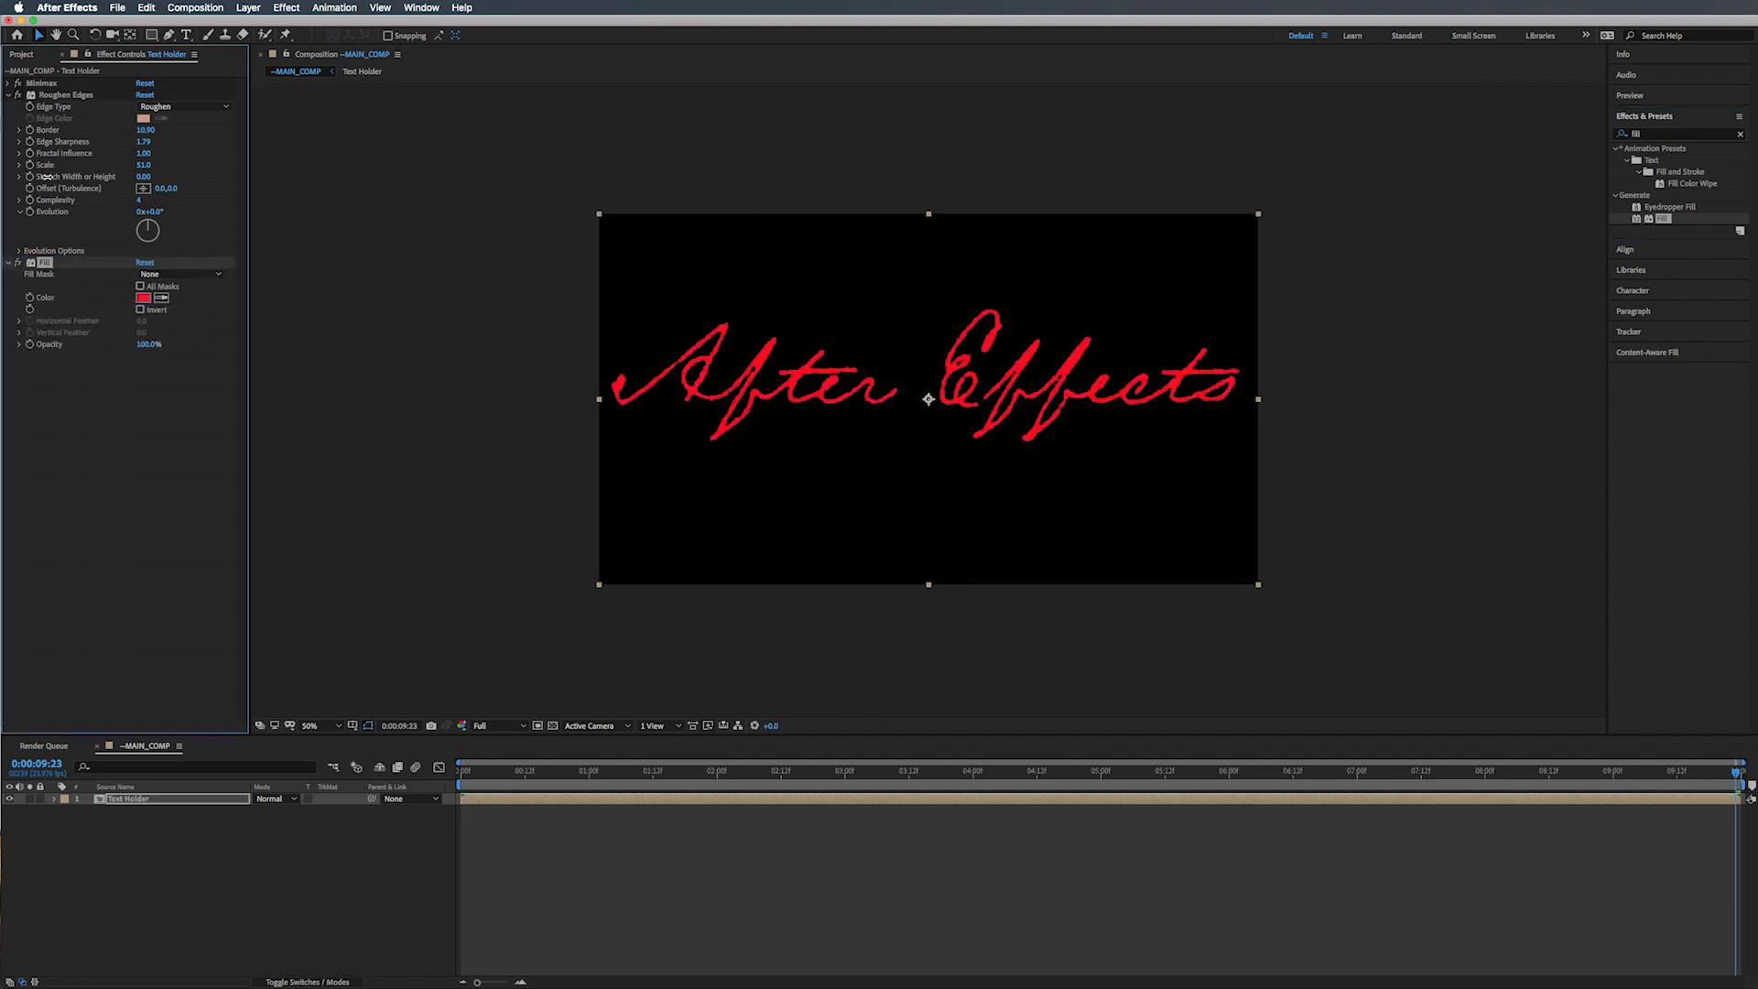
left_click(8, 95)
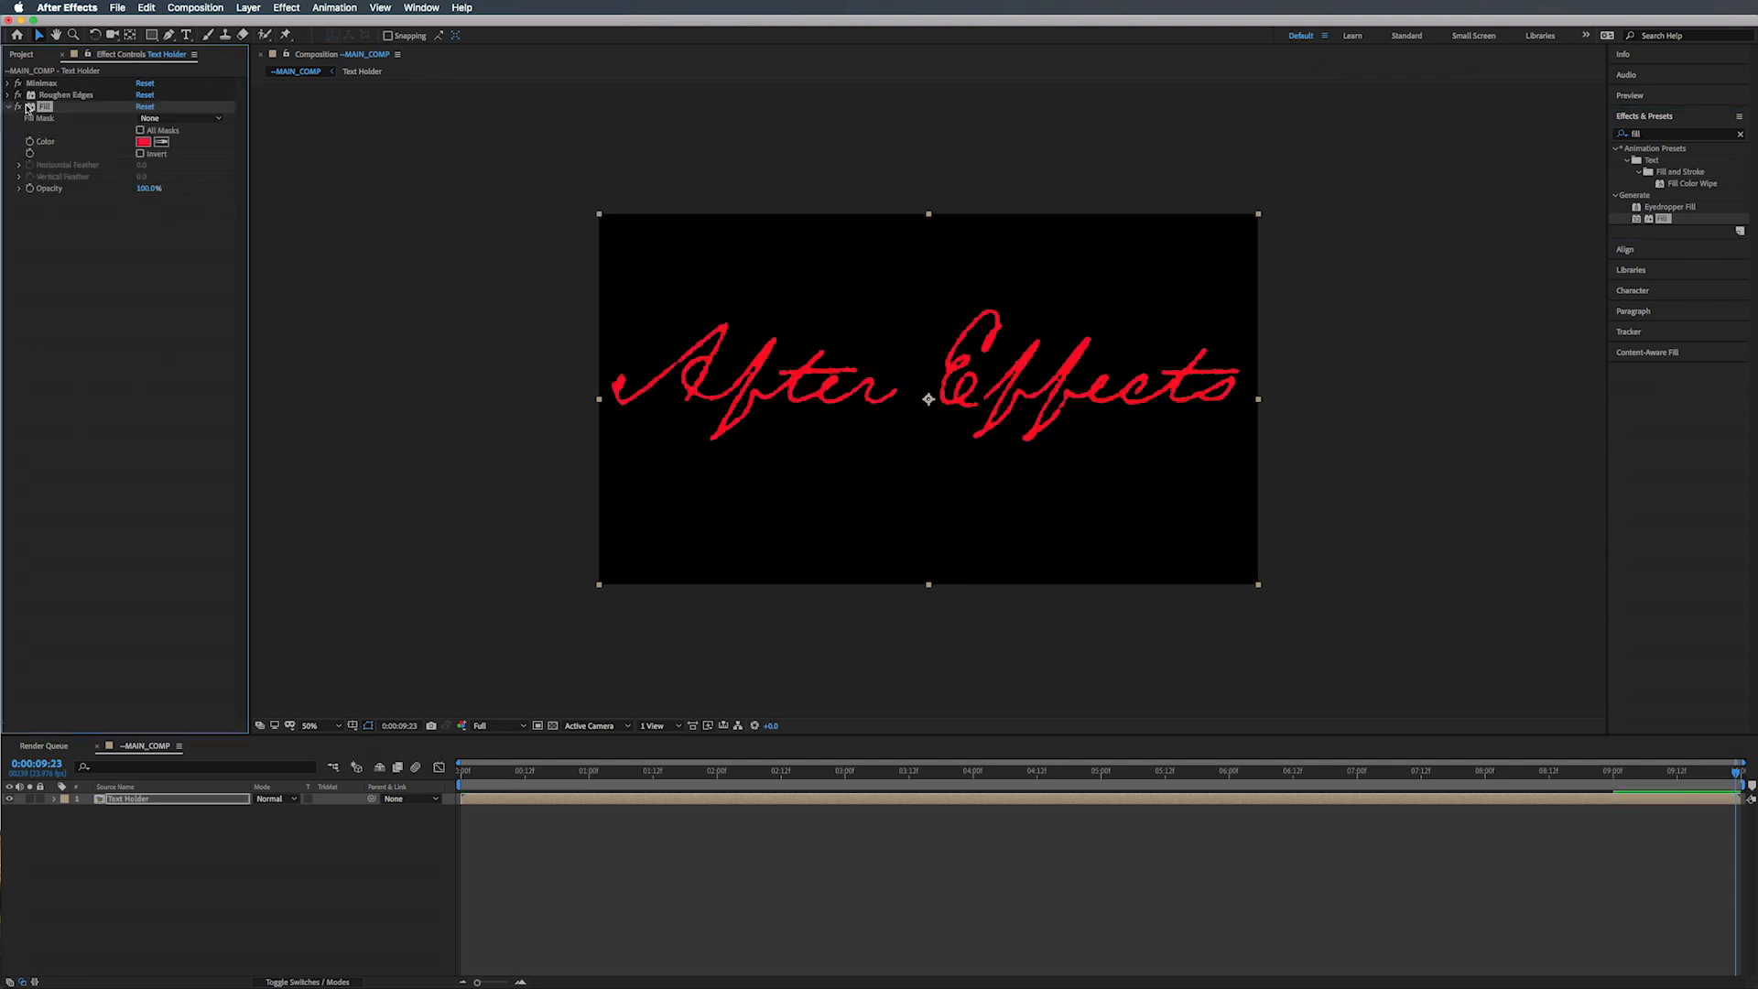
Step: Set the Fill color to dark blue 194369 and collapse the Fill settings
left_click(143, 142)
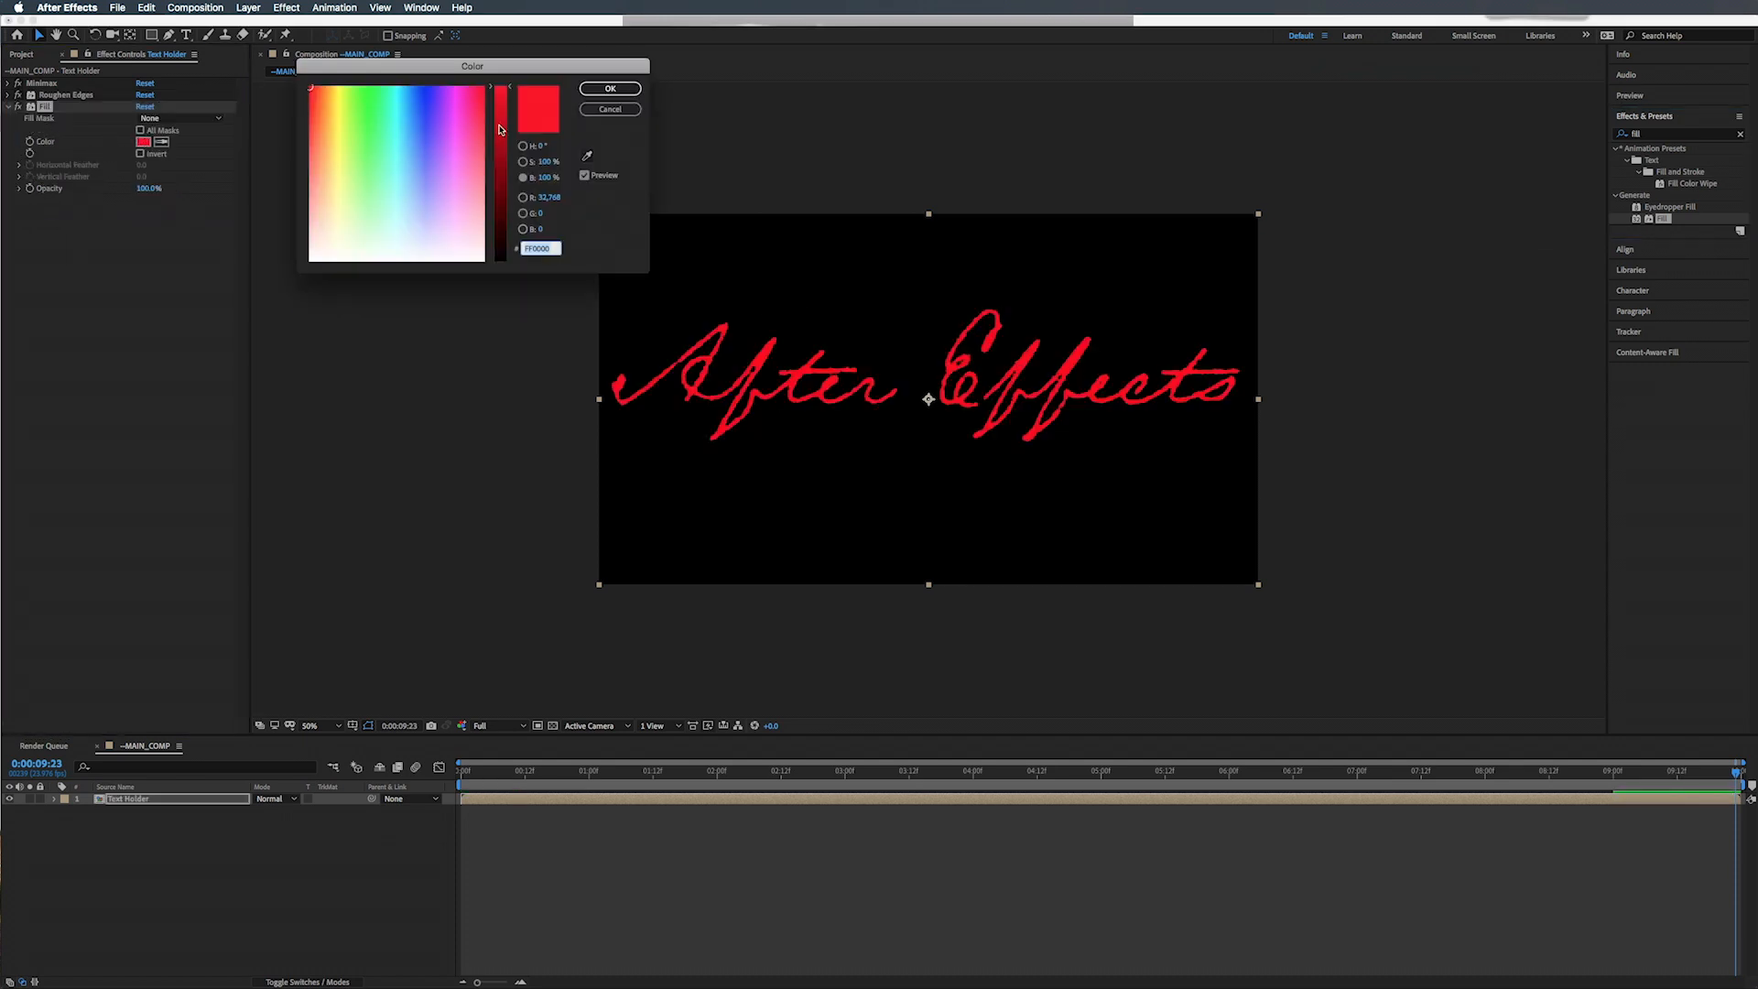
left_click(419, 124)
left_click(416, 115)
left_click_drag(417, 115, 409, 120)
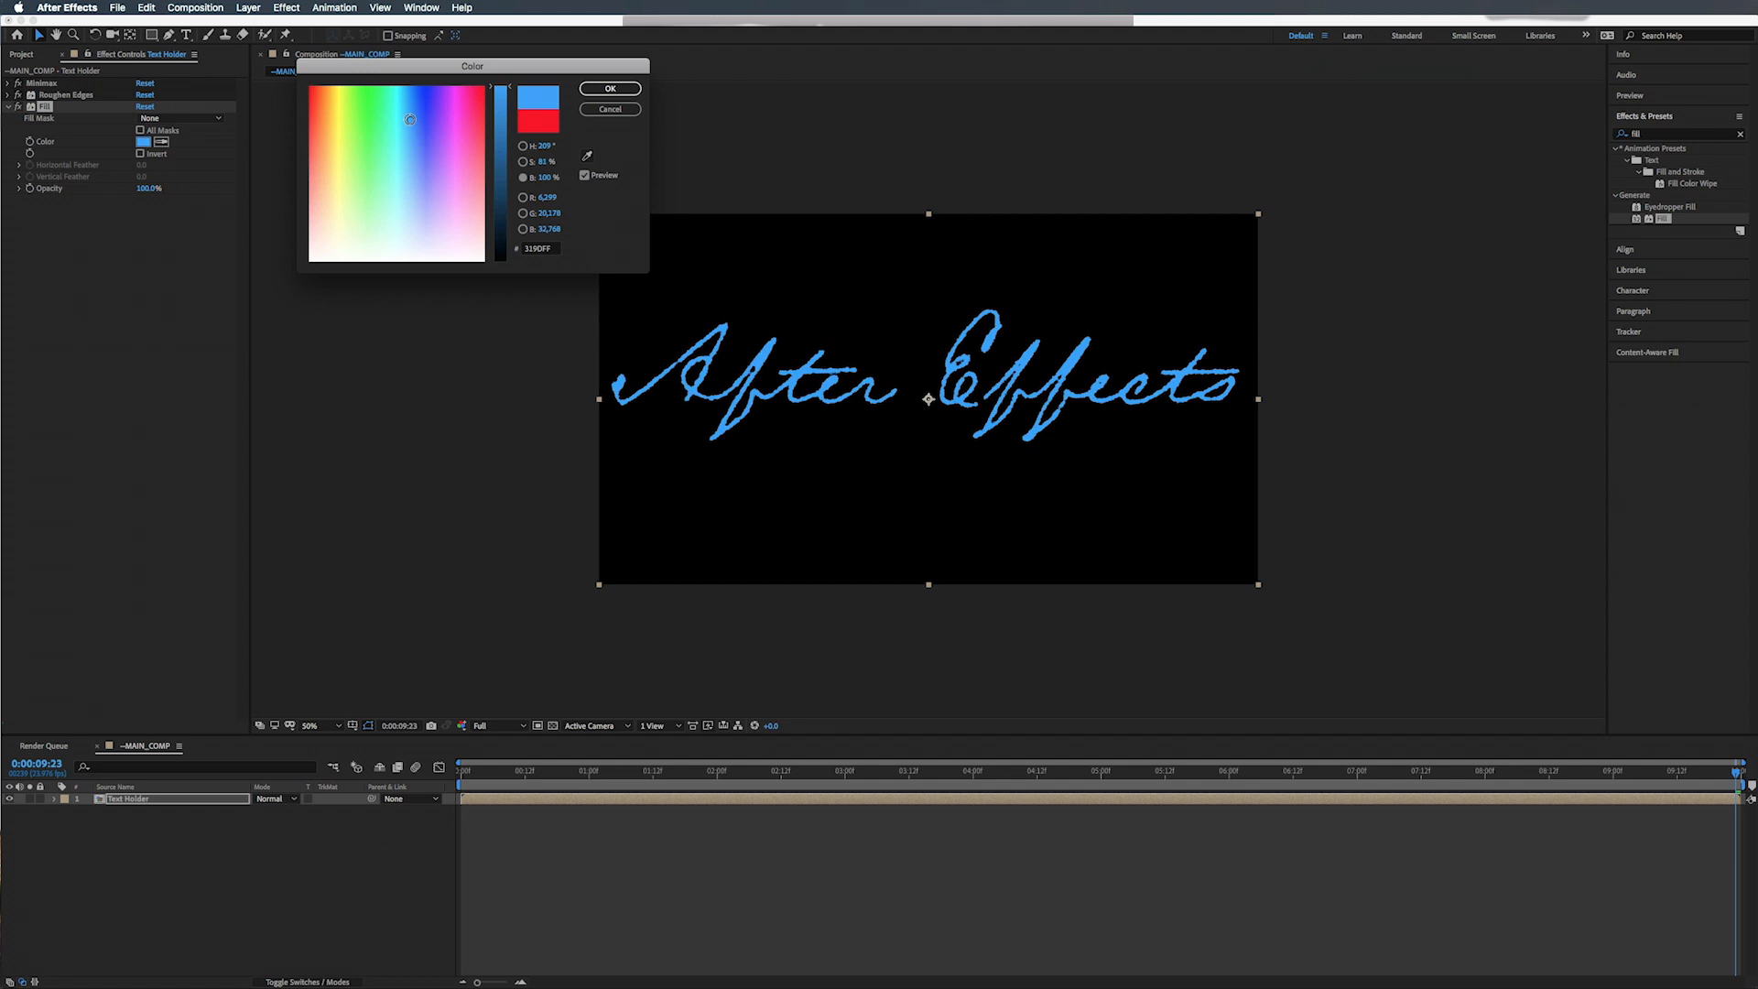
left_click_drag(509, 95, 510, 191)
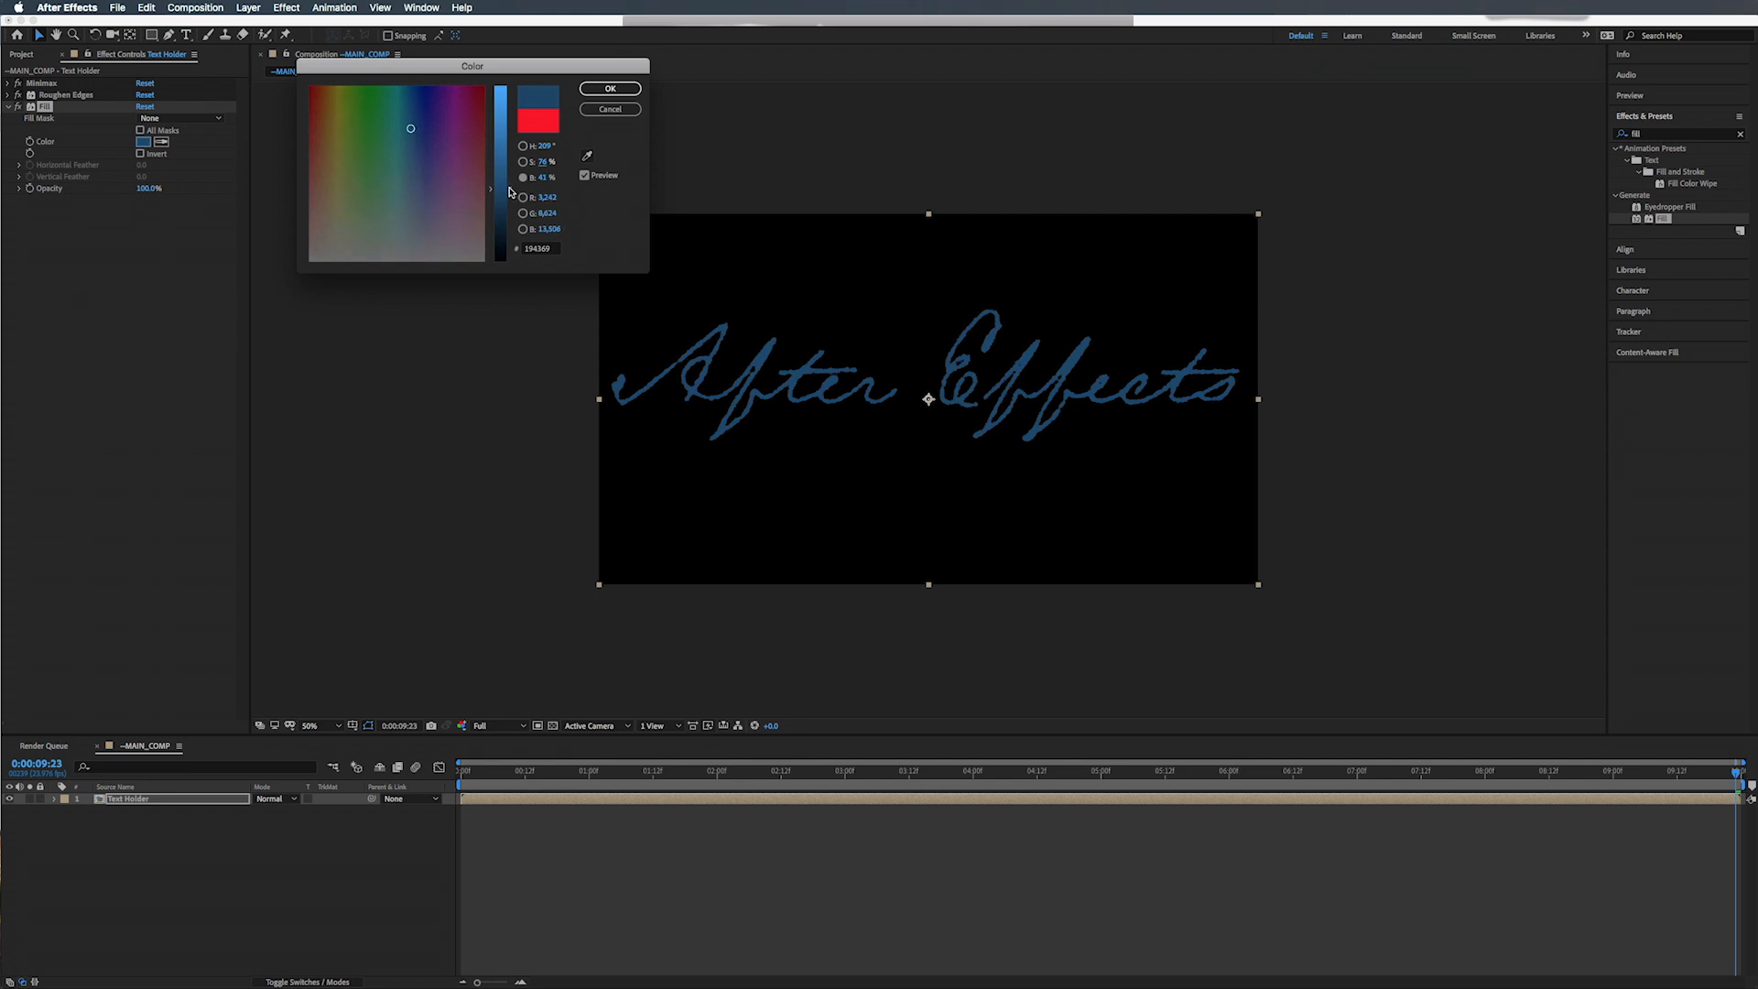
left_click(608, 91)
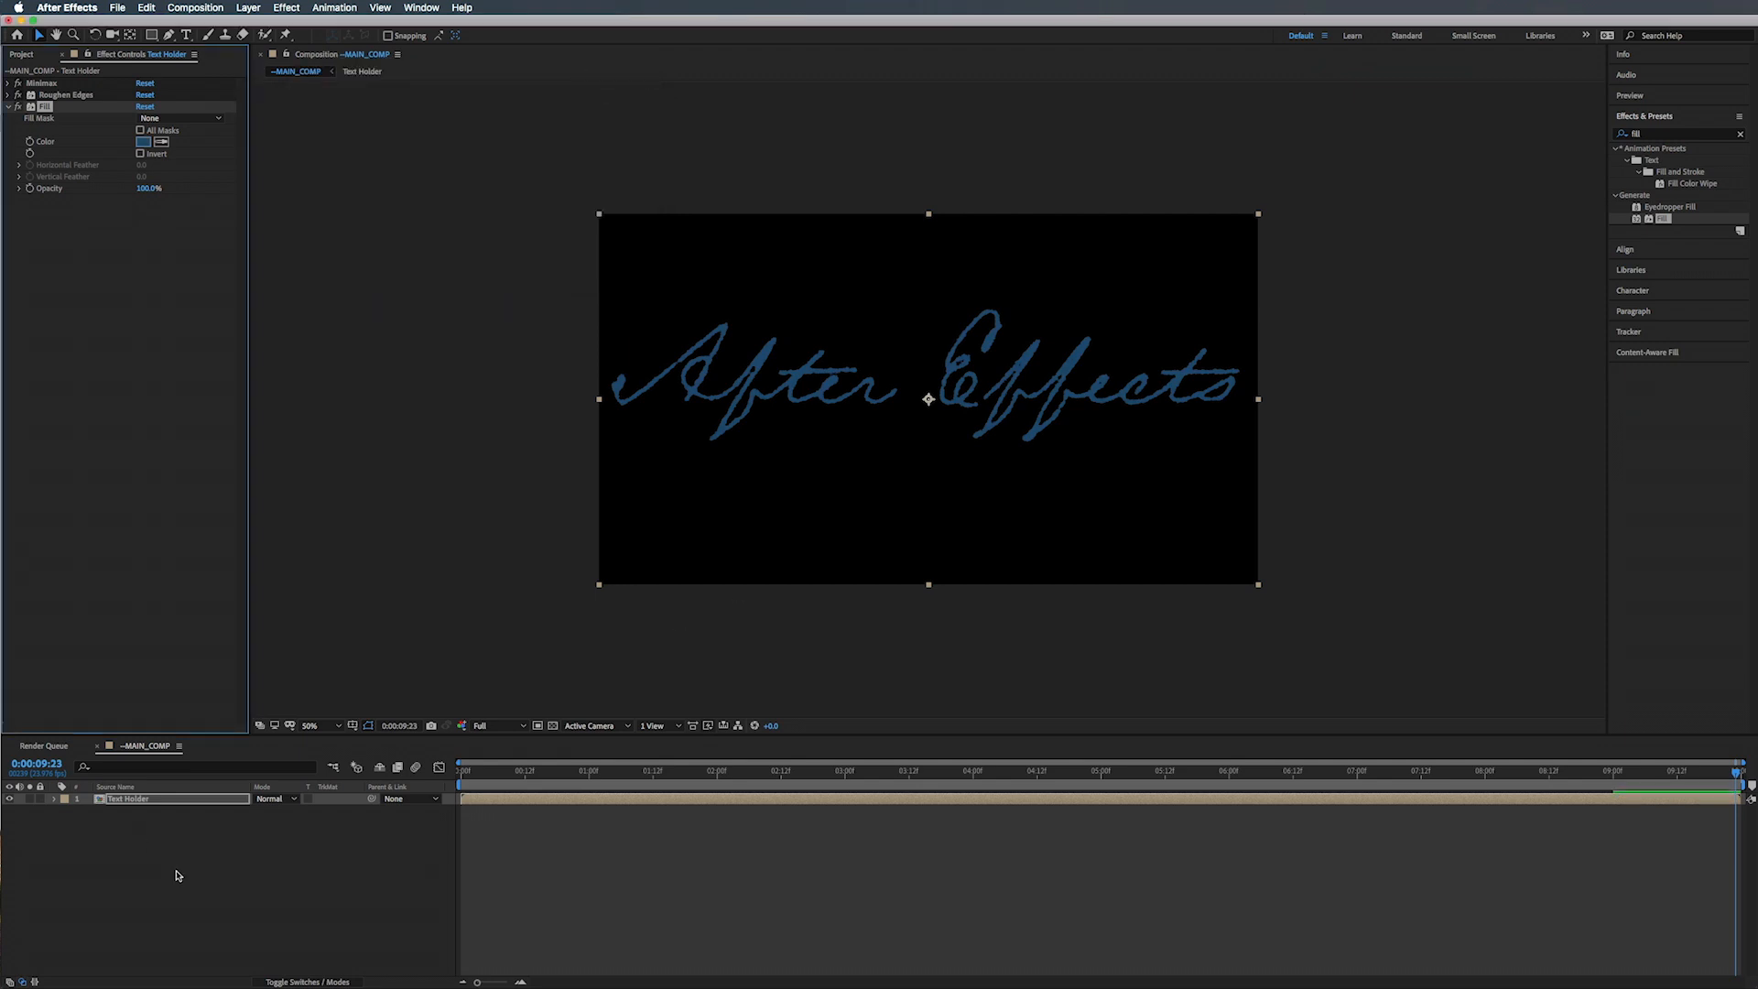
left_click(10, 108)
Step: Place the TexturesCom PhotoPlain PNG from the ASSETS folder beneath the Text Holder layer and scale it to 211%
left_click(23, 56)
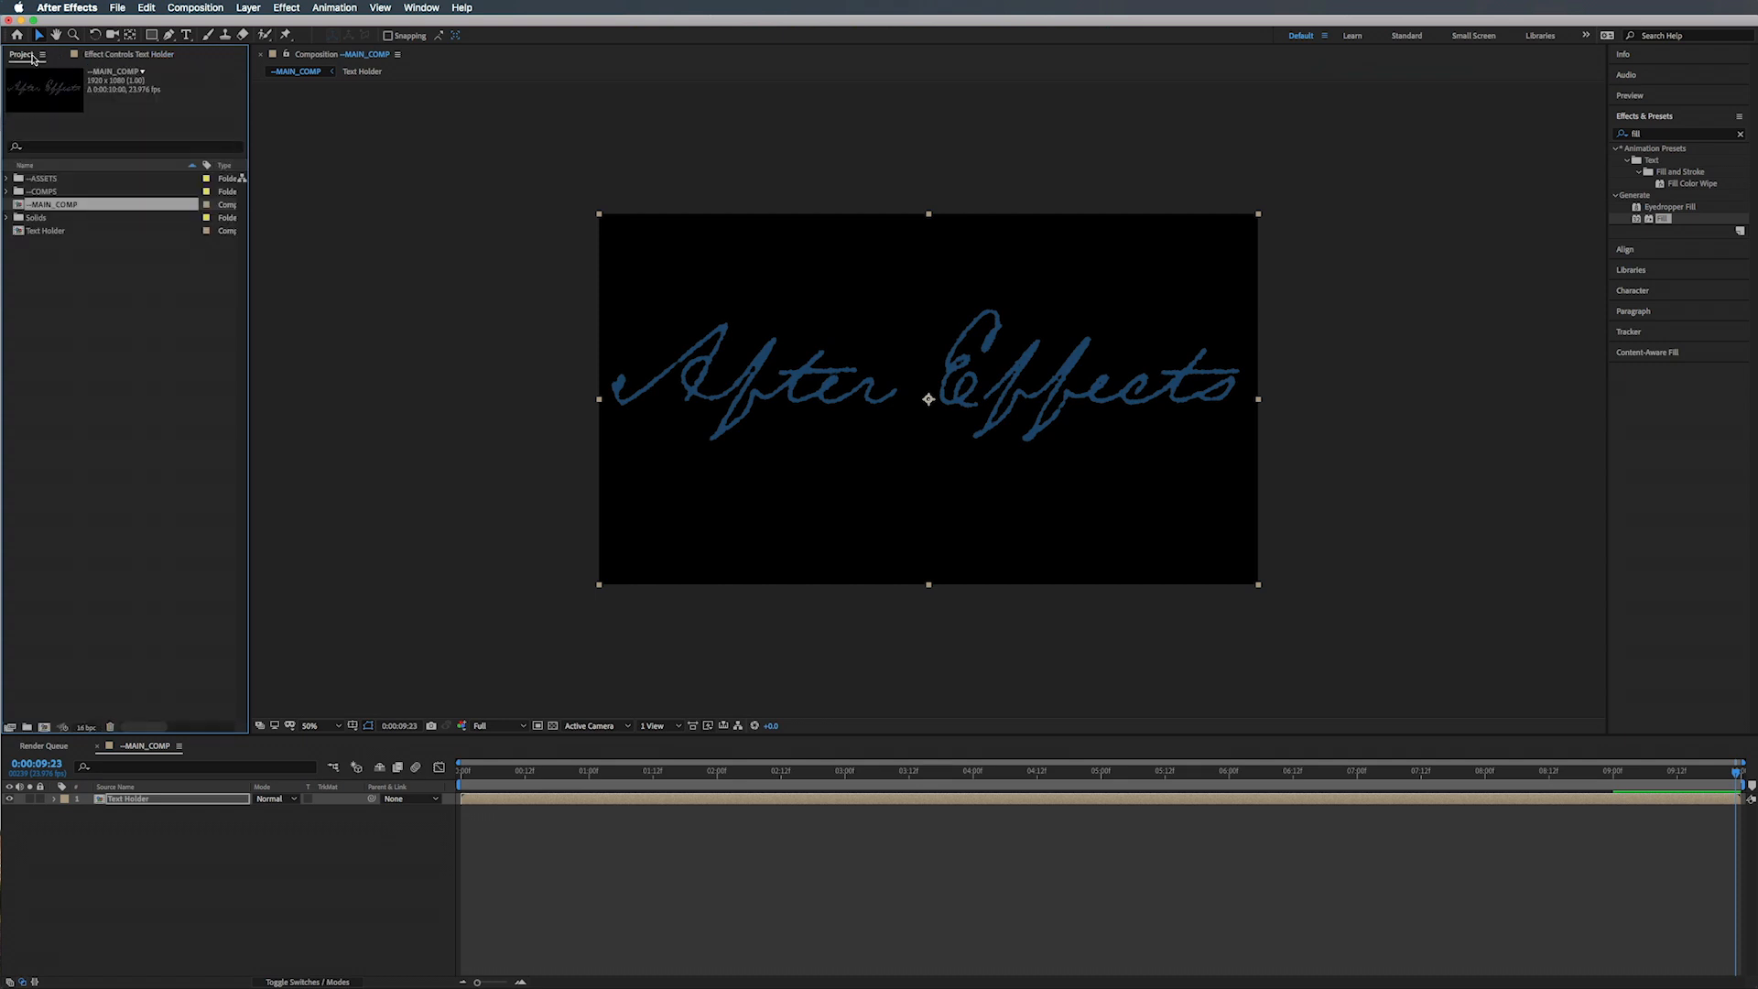
left_click(6, 178)
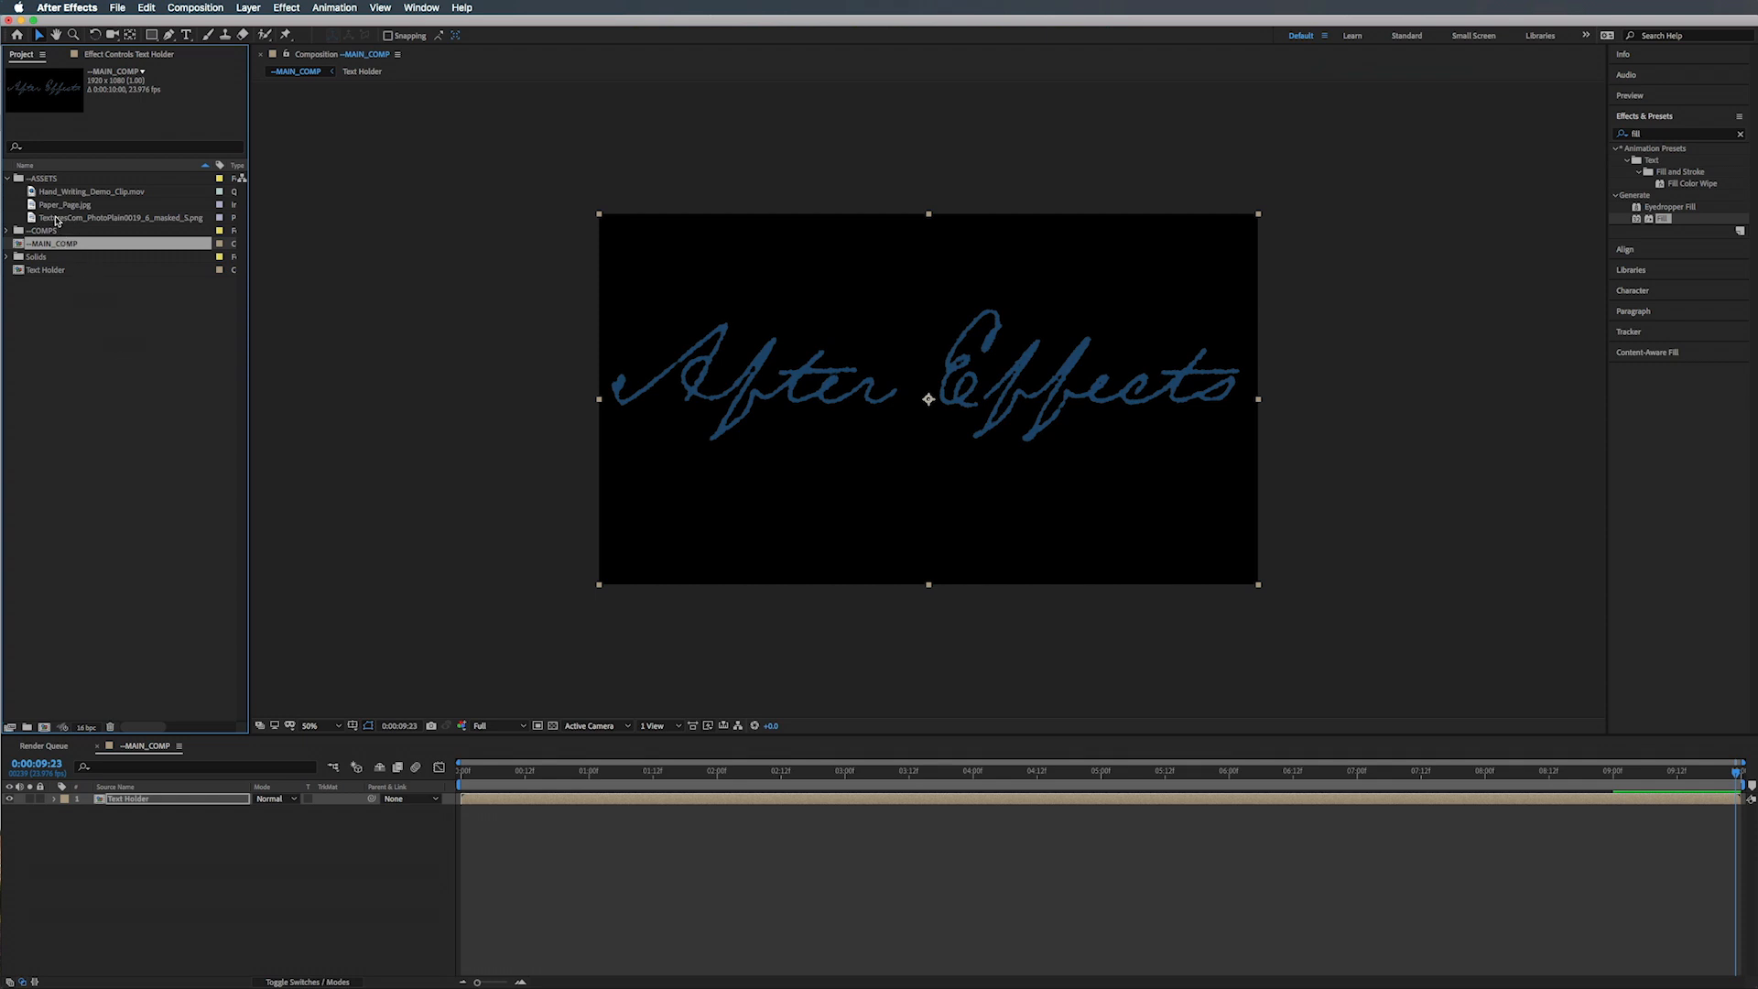
left_click(83, 357)
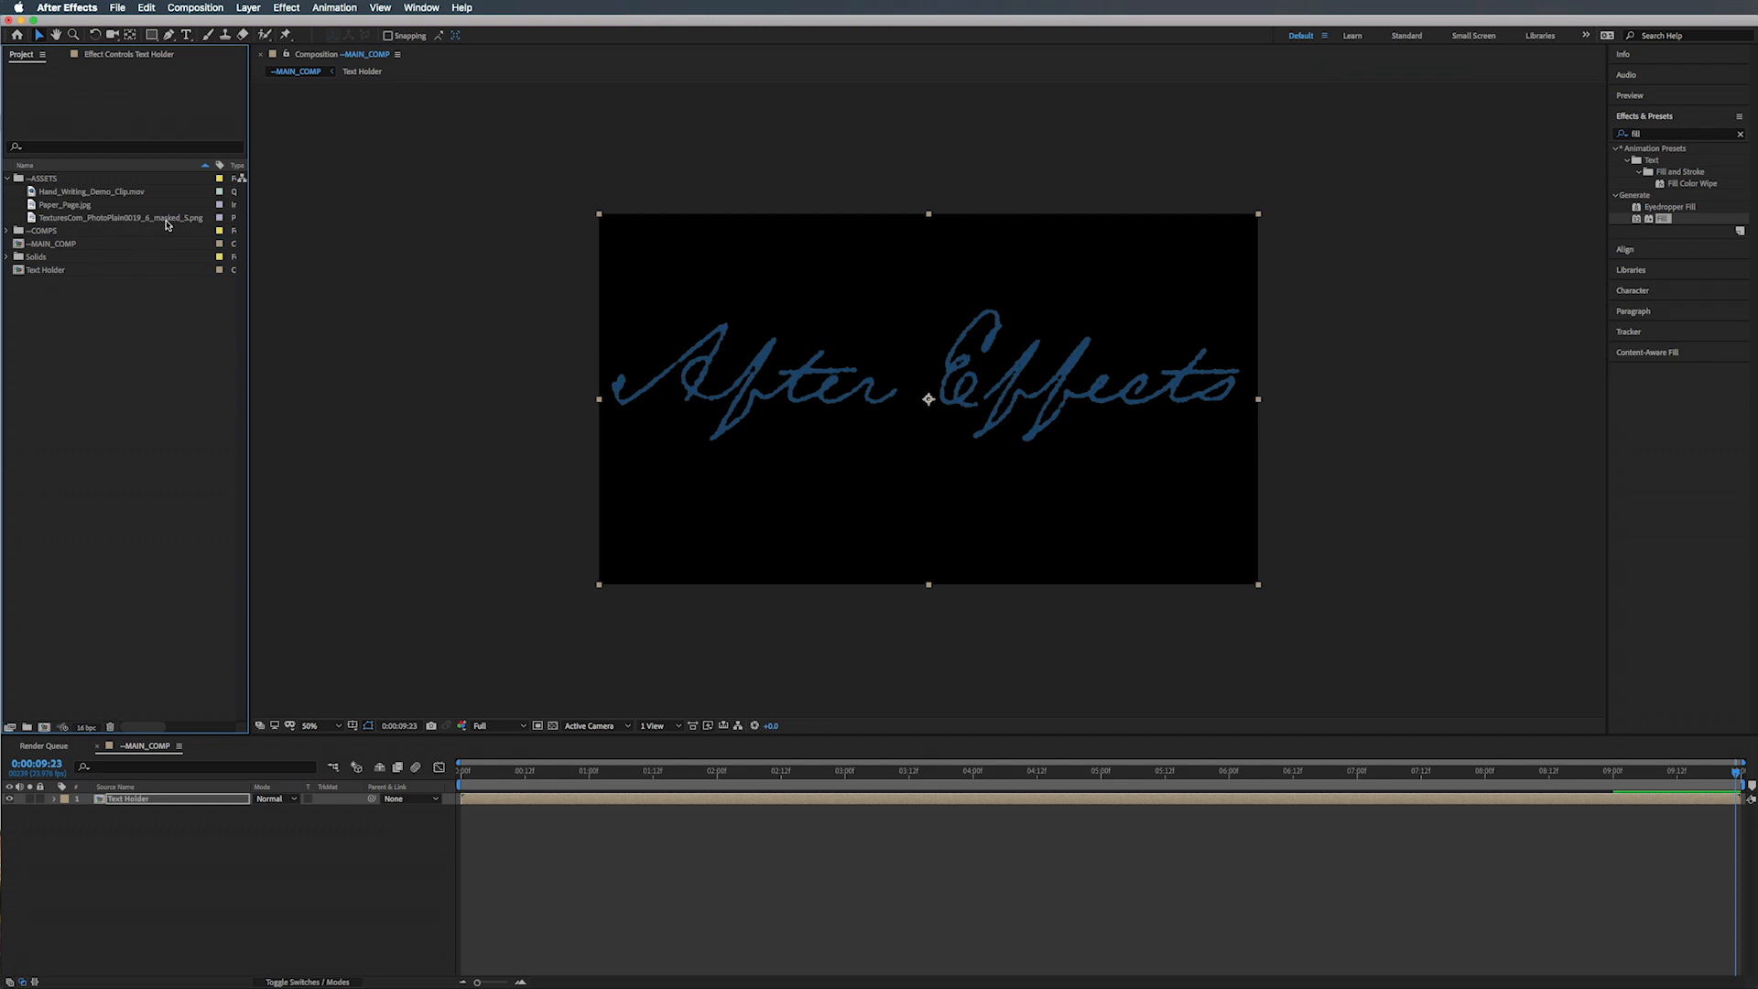
left_click_drag(166, 220, 163, 817)
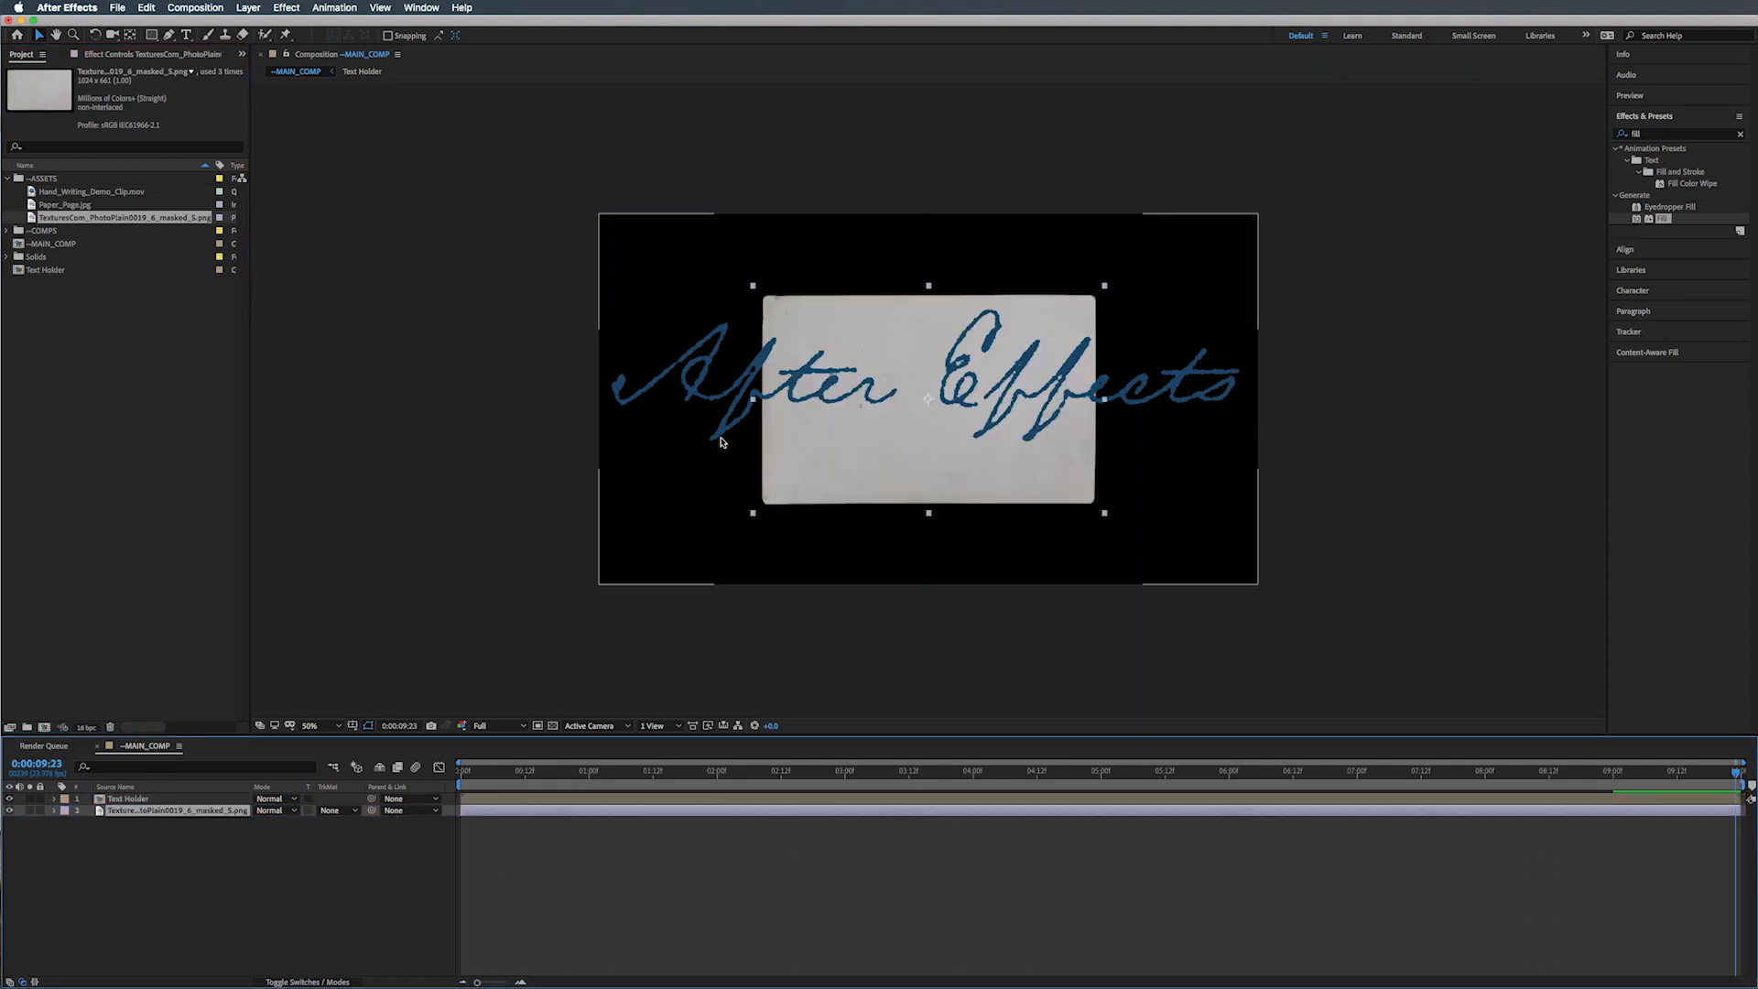
key("s")
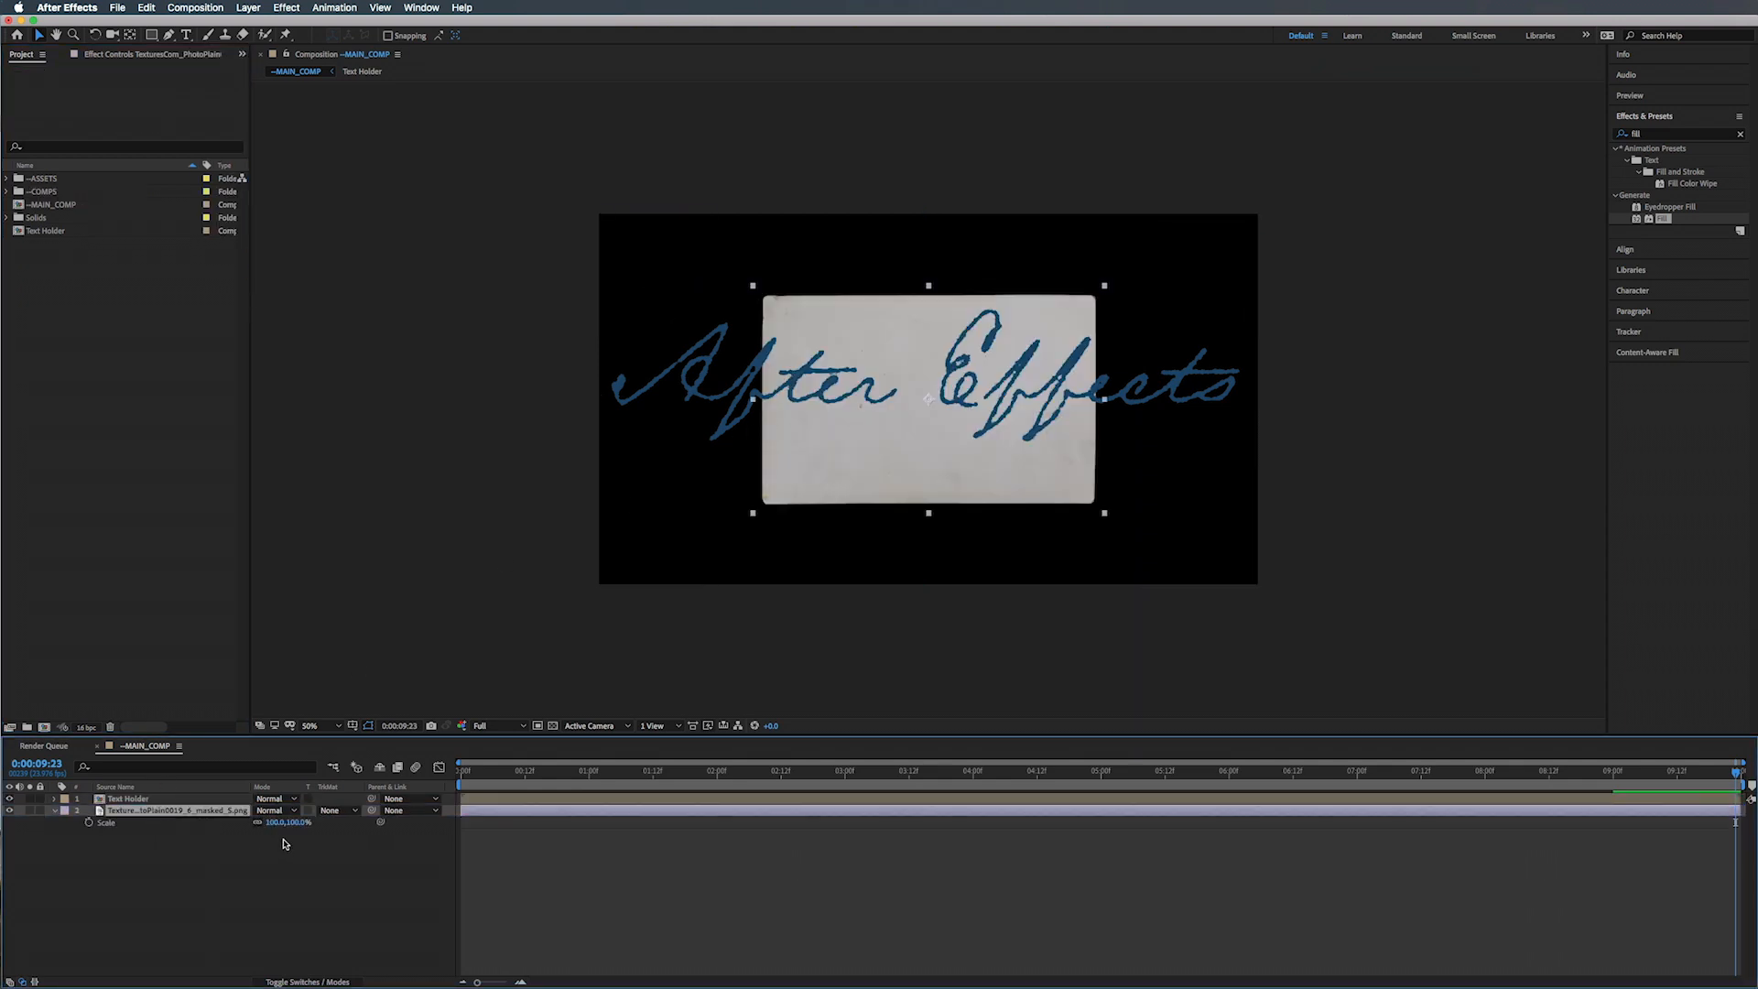
left_click_drag(298, 822, 371, 822)
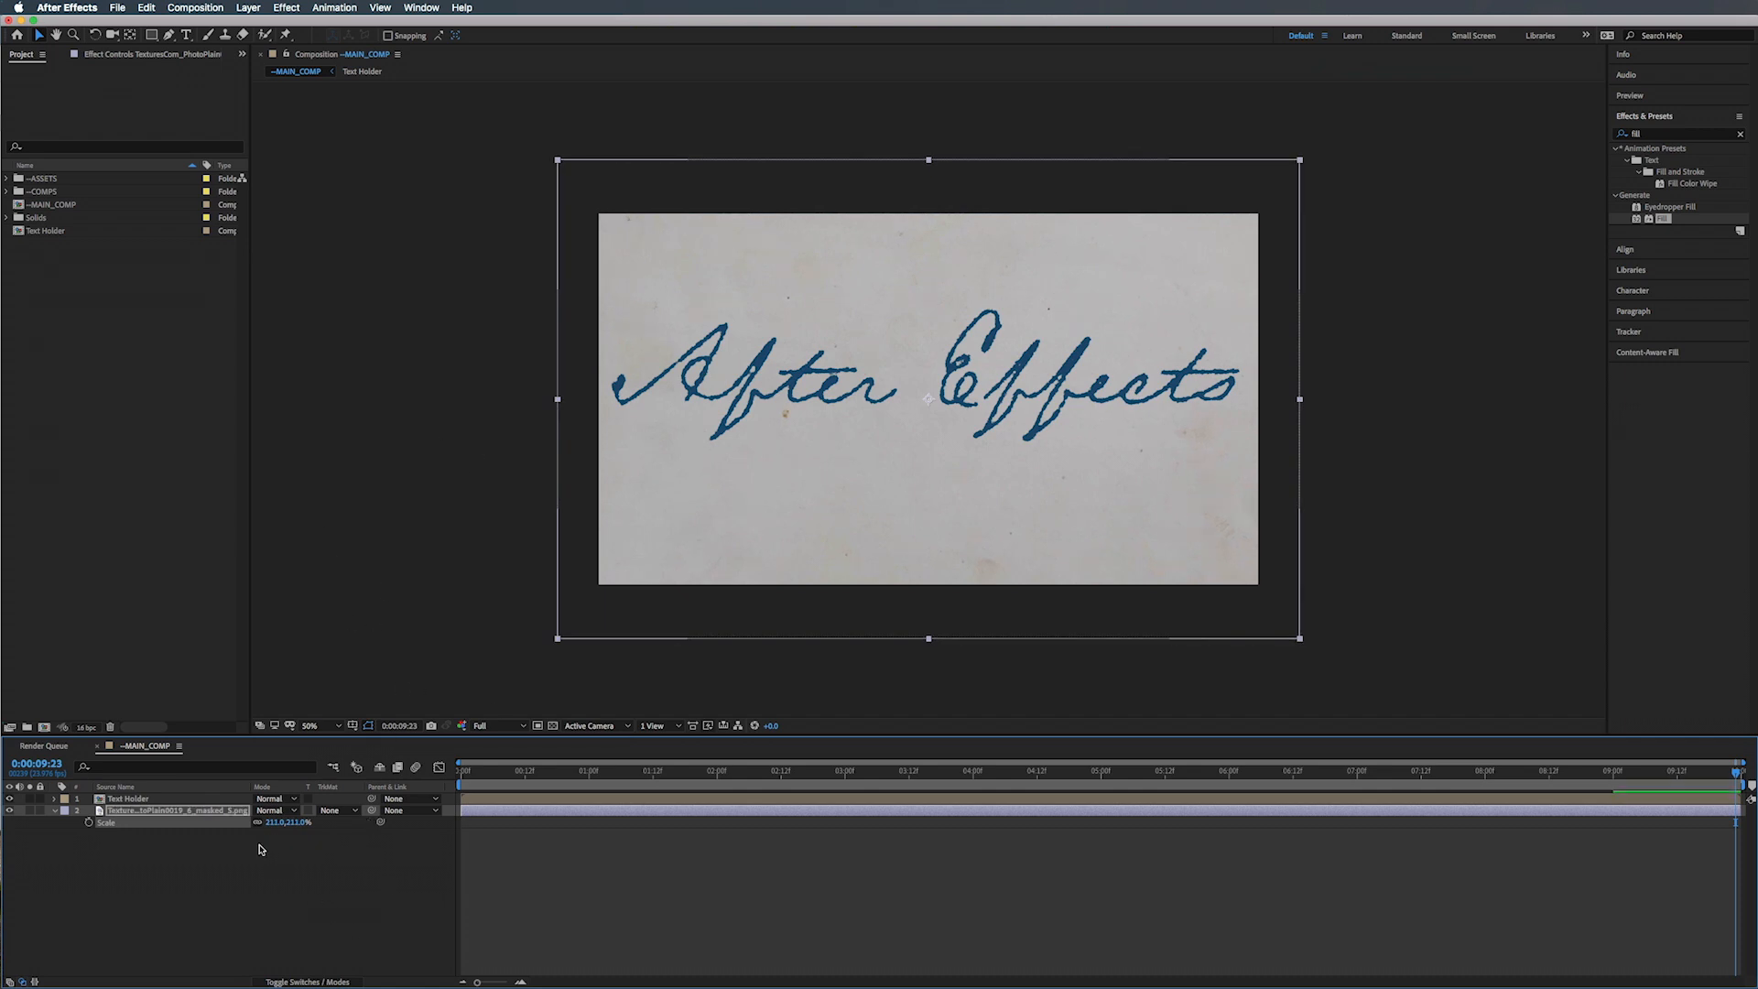
Step: Set the Text Holder layer's blending mode to Multiply over the paper texture
left_click(155, 801)
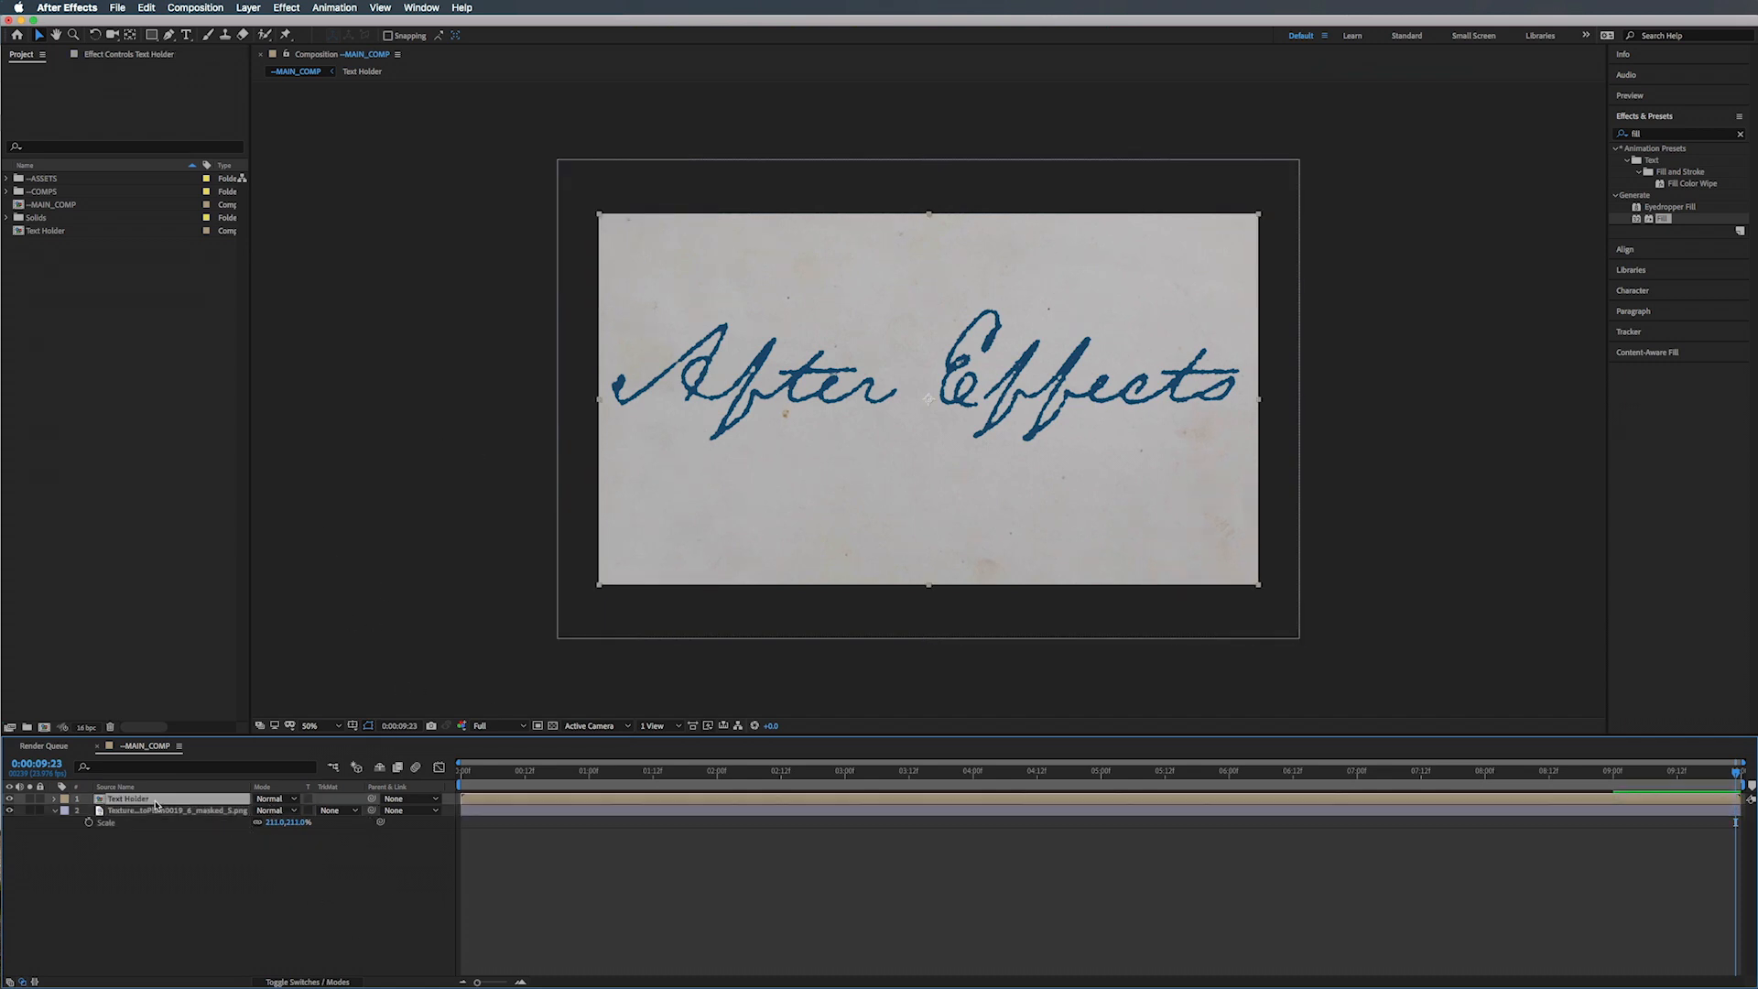
left_click(267, 800)
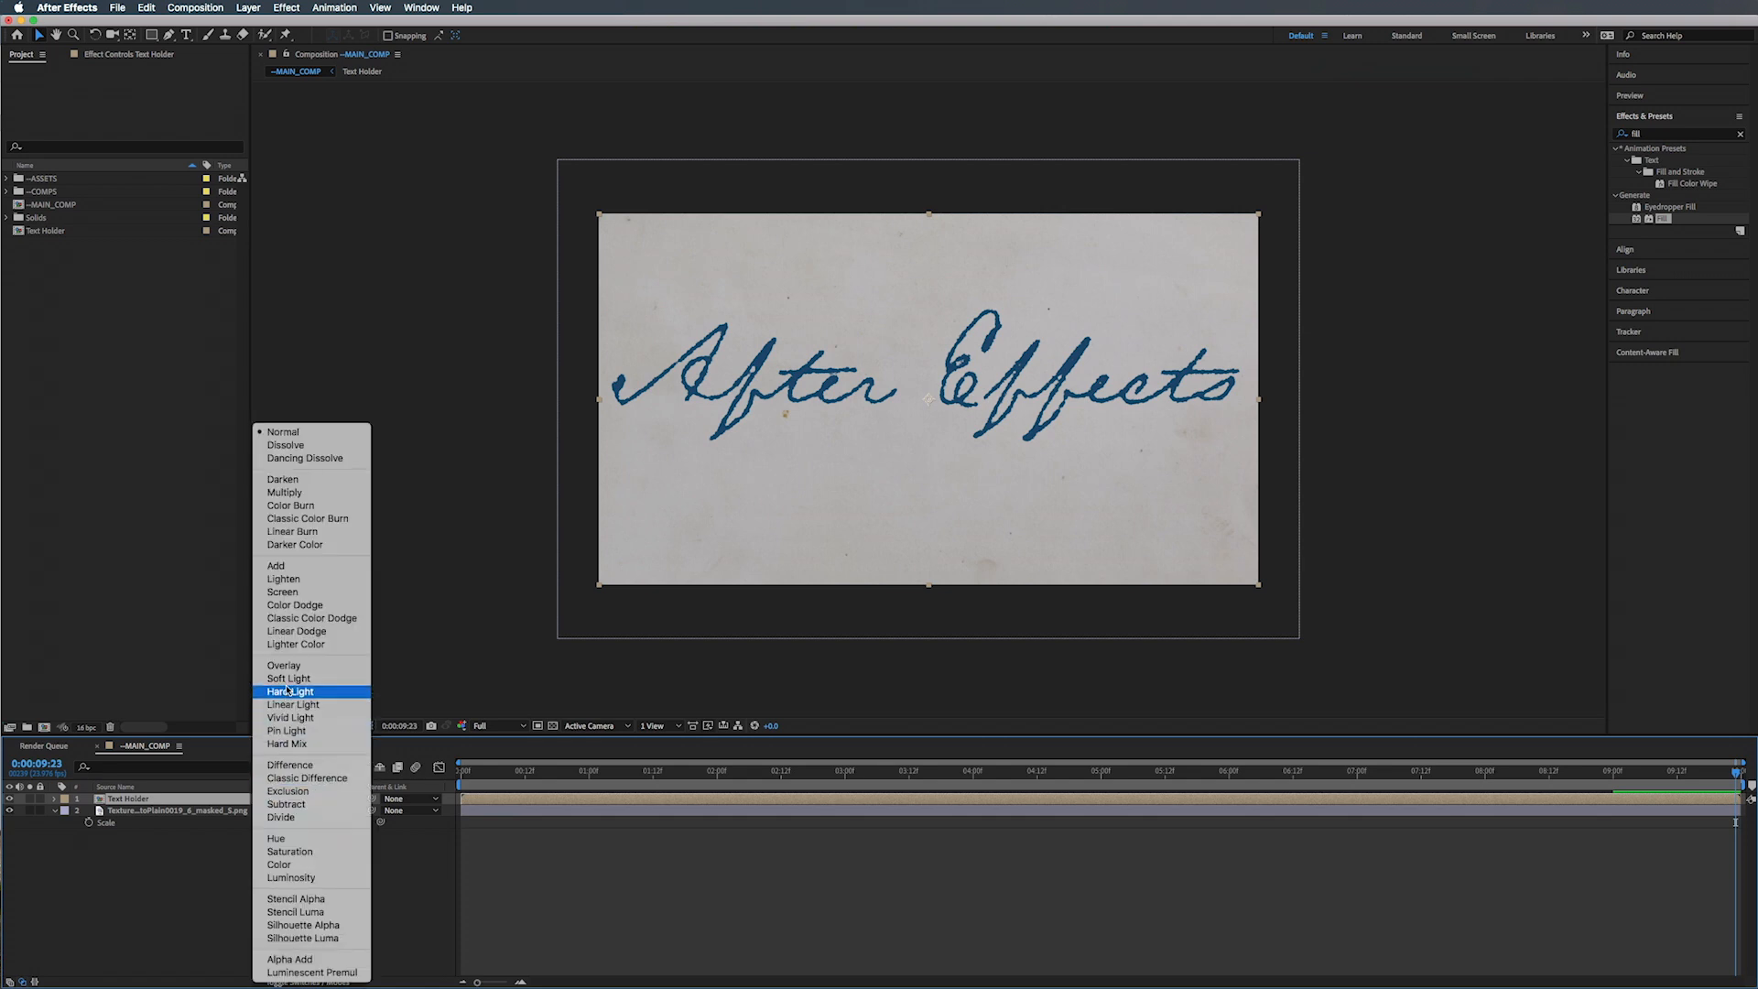
left_click(285, 492)
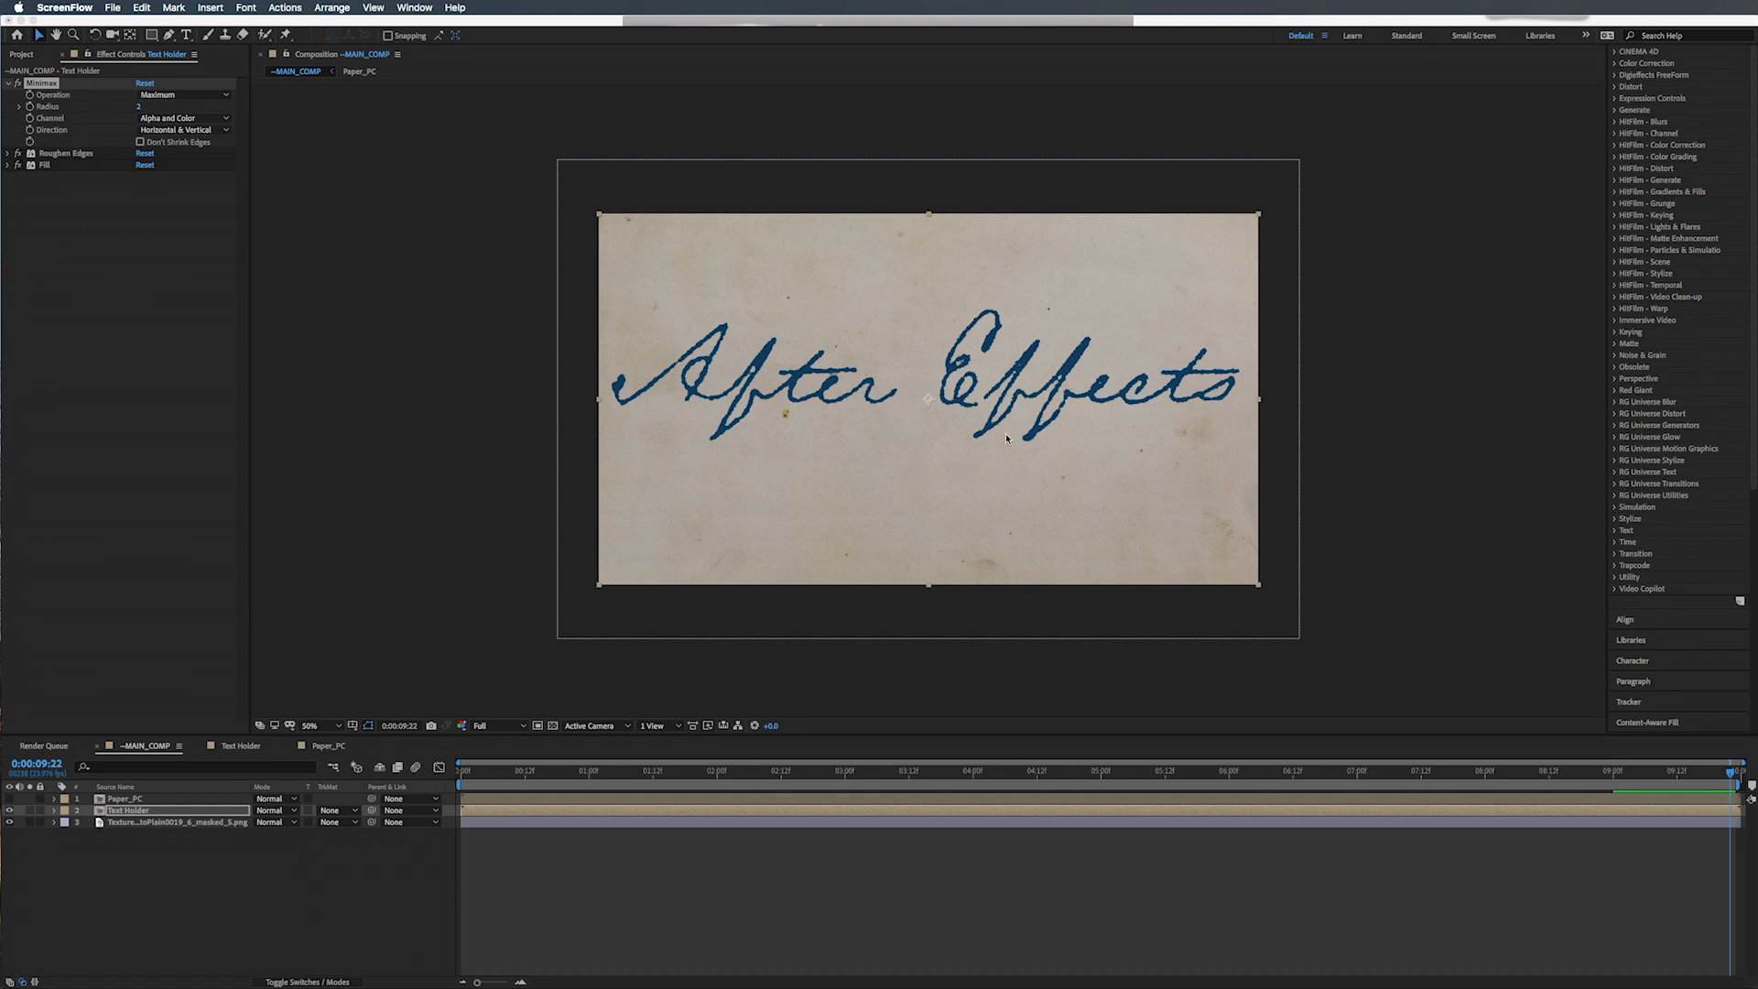
left_click(273, 815)
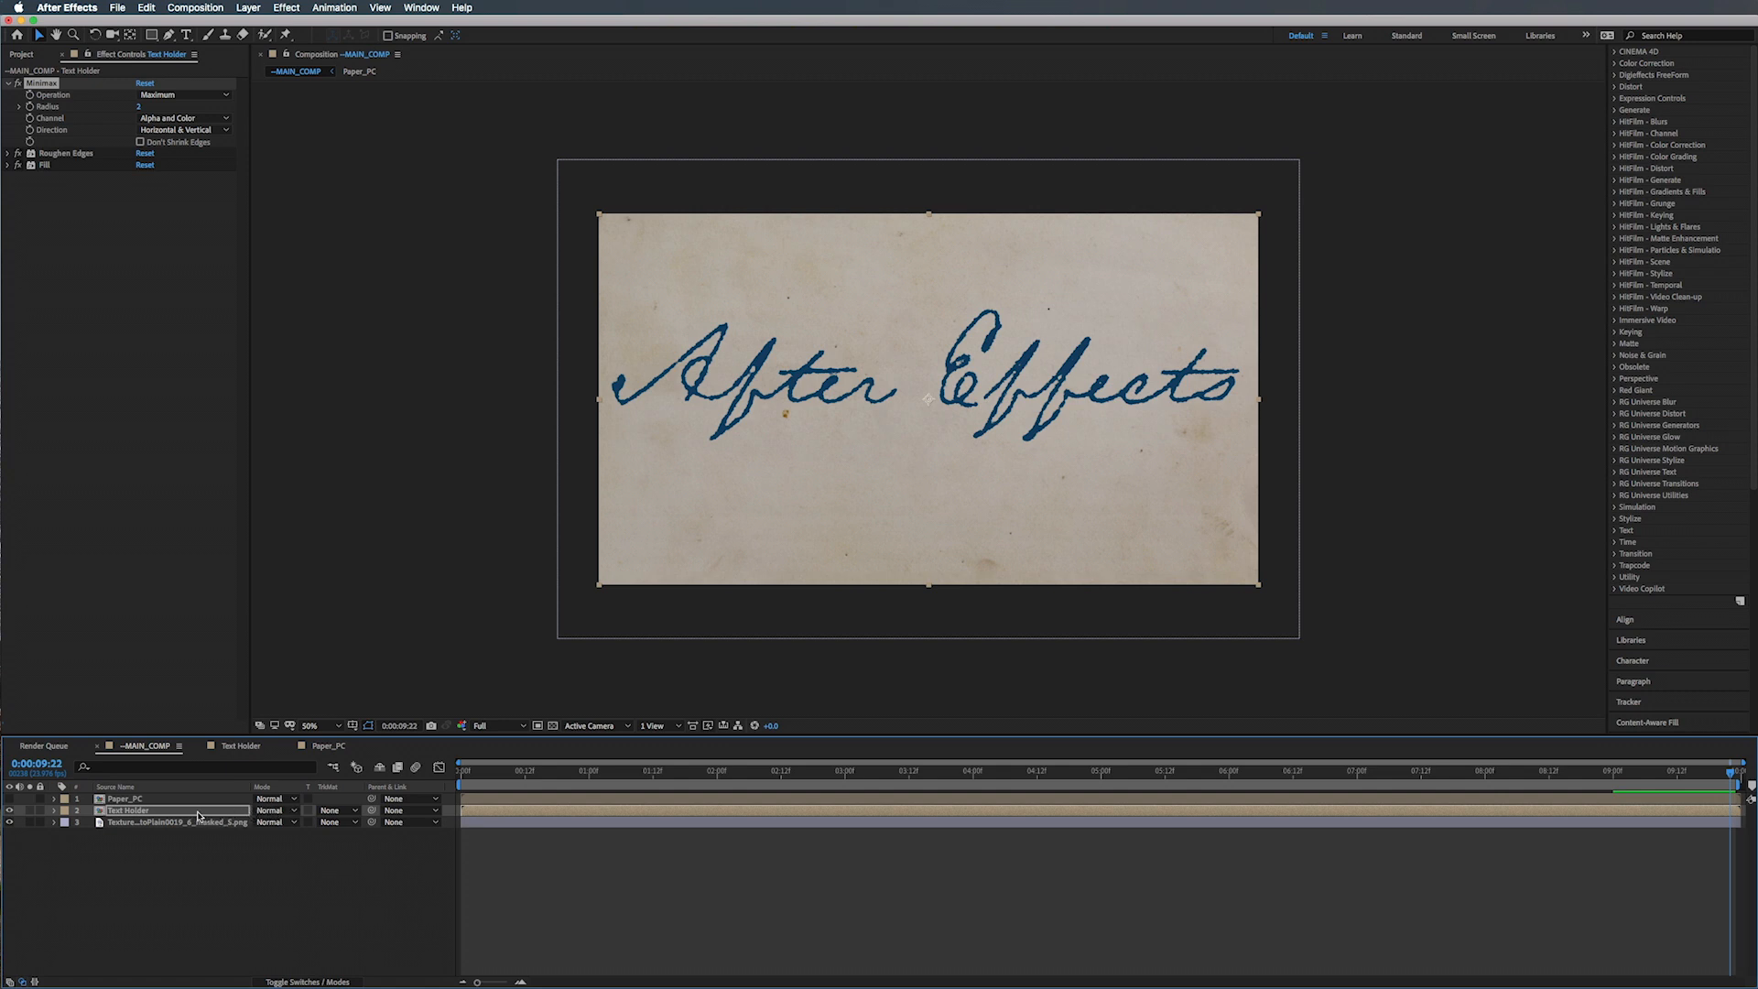
left_click(265, 810)
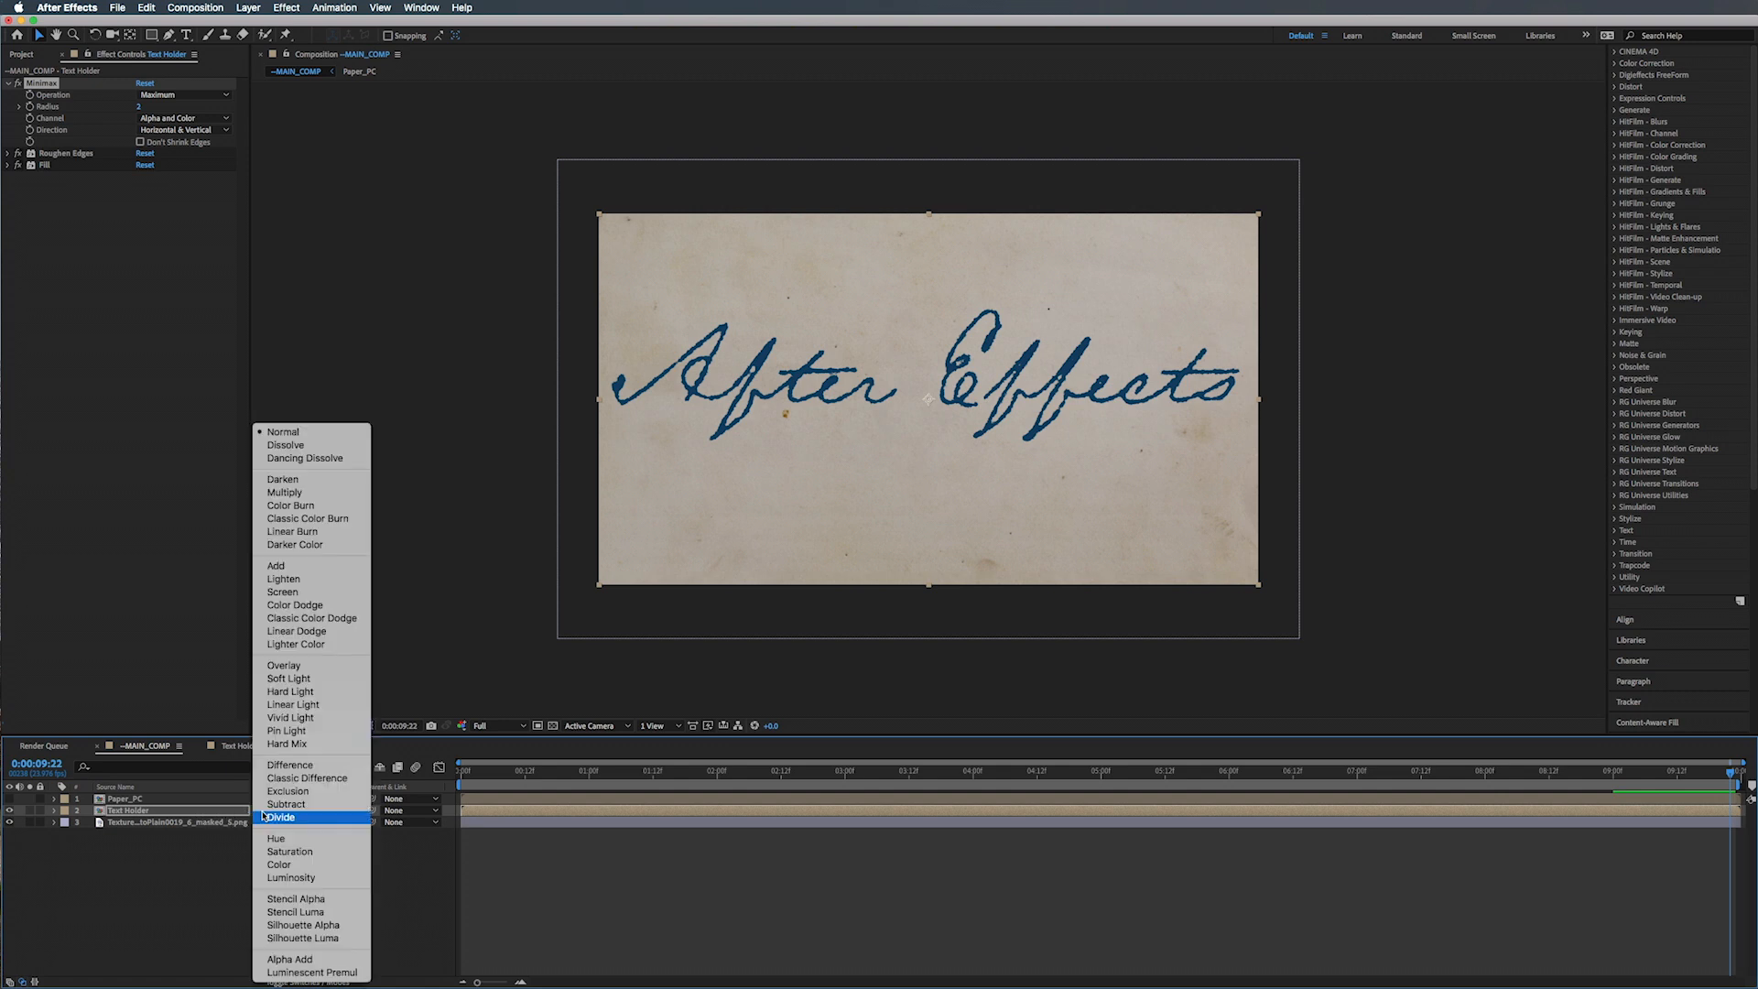
left_click(294, 496)
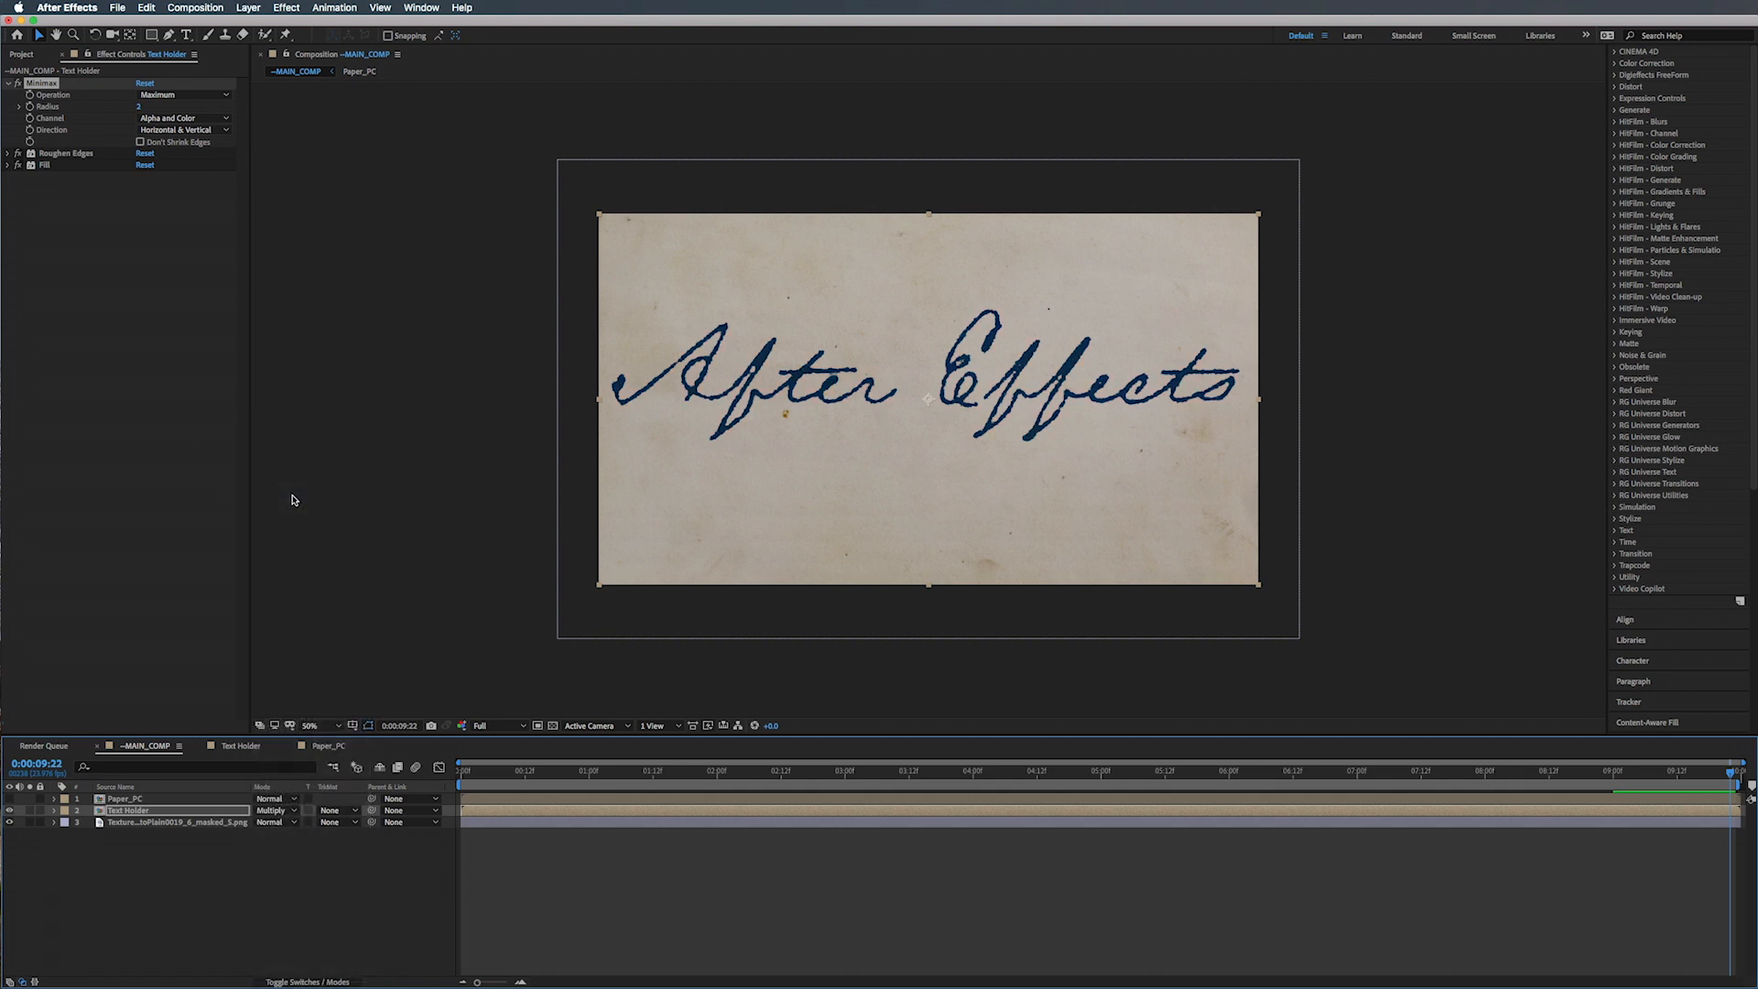
Step: Find the Stylize category's CC Glass effect and apply it to the Text Holder layer
left_click(131, 813)
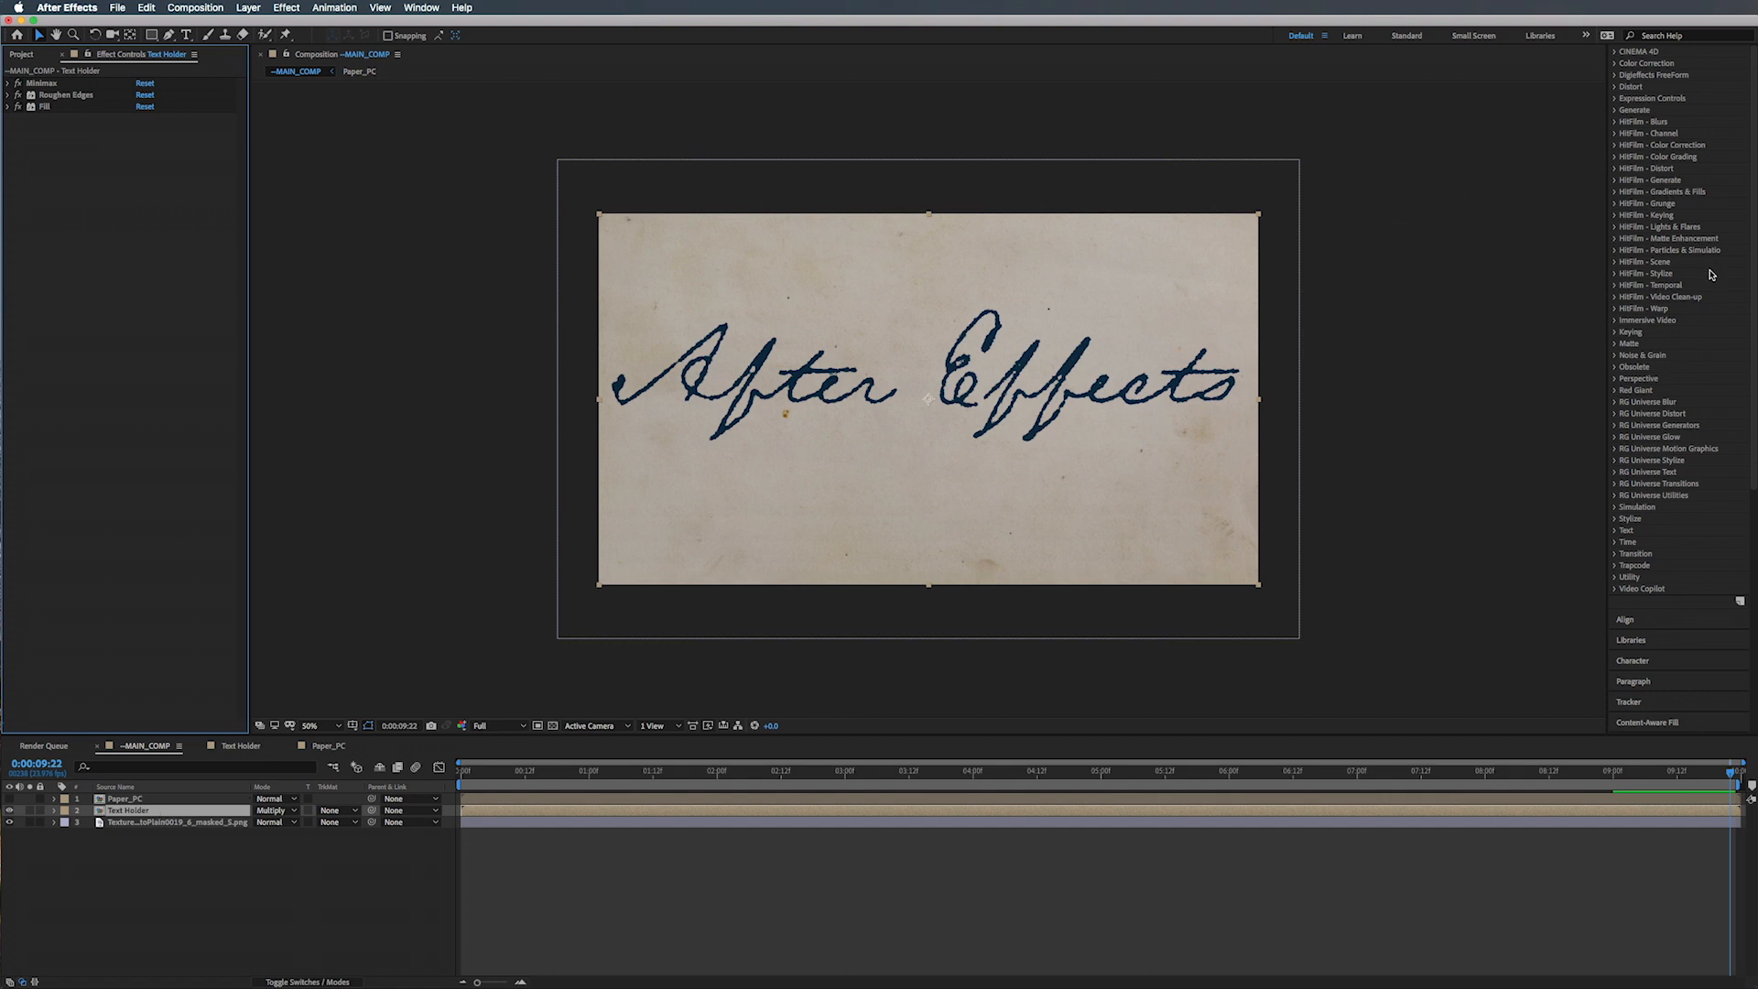
scroll(1709, 275, "up", 5)
left_click(1639, 135)
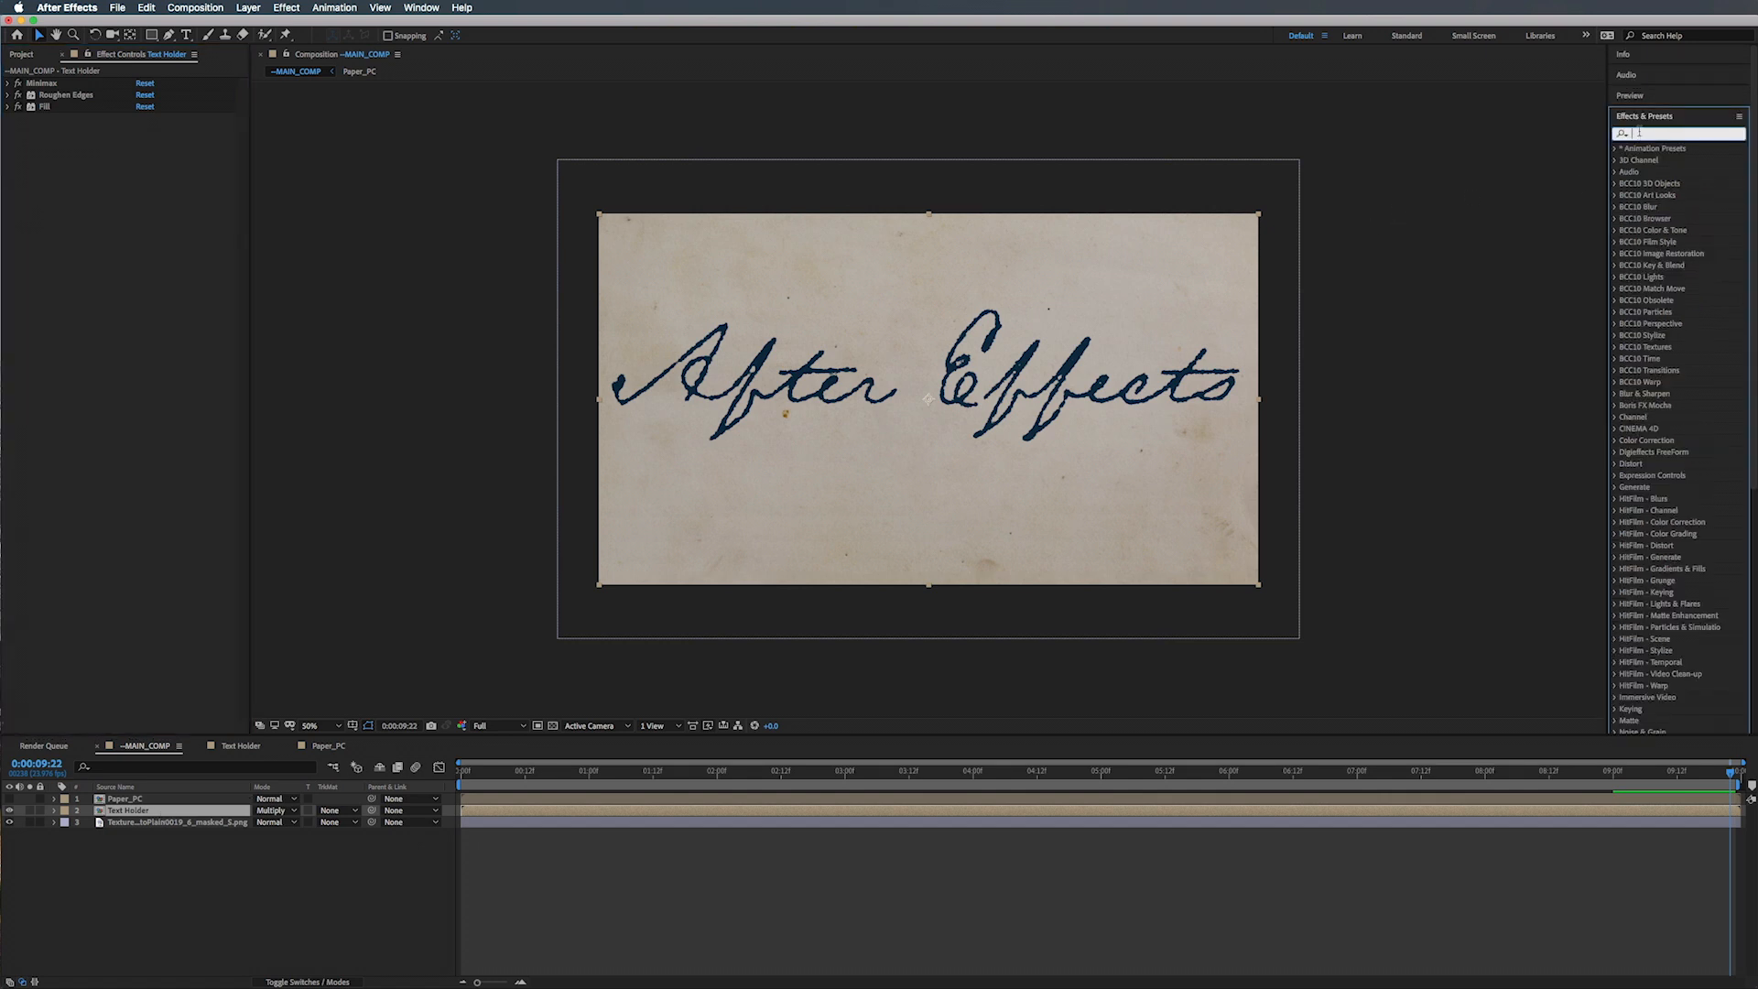
type("c")
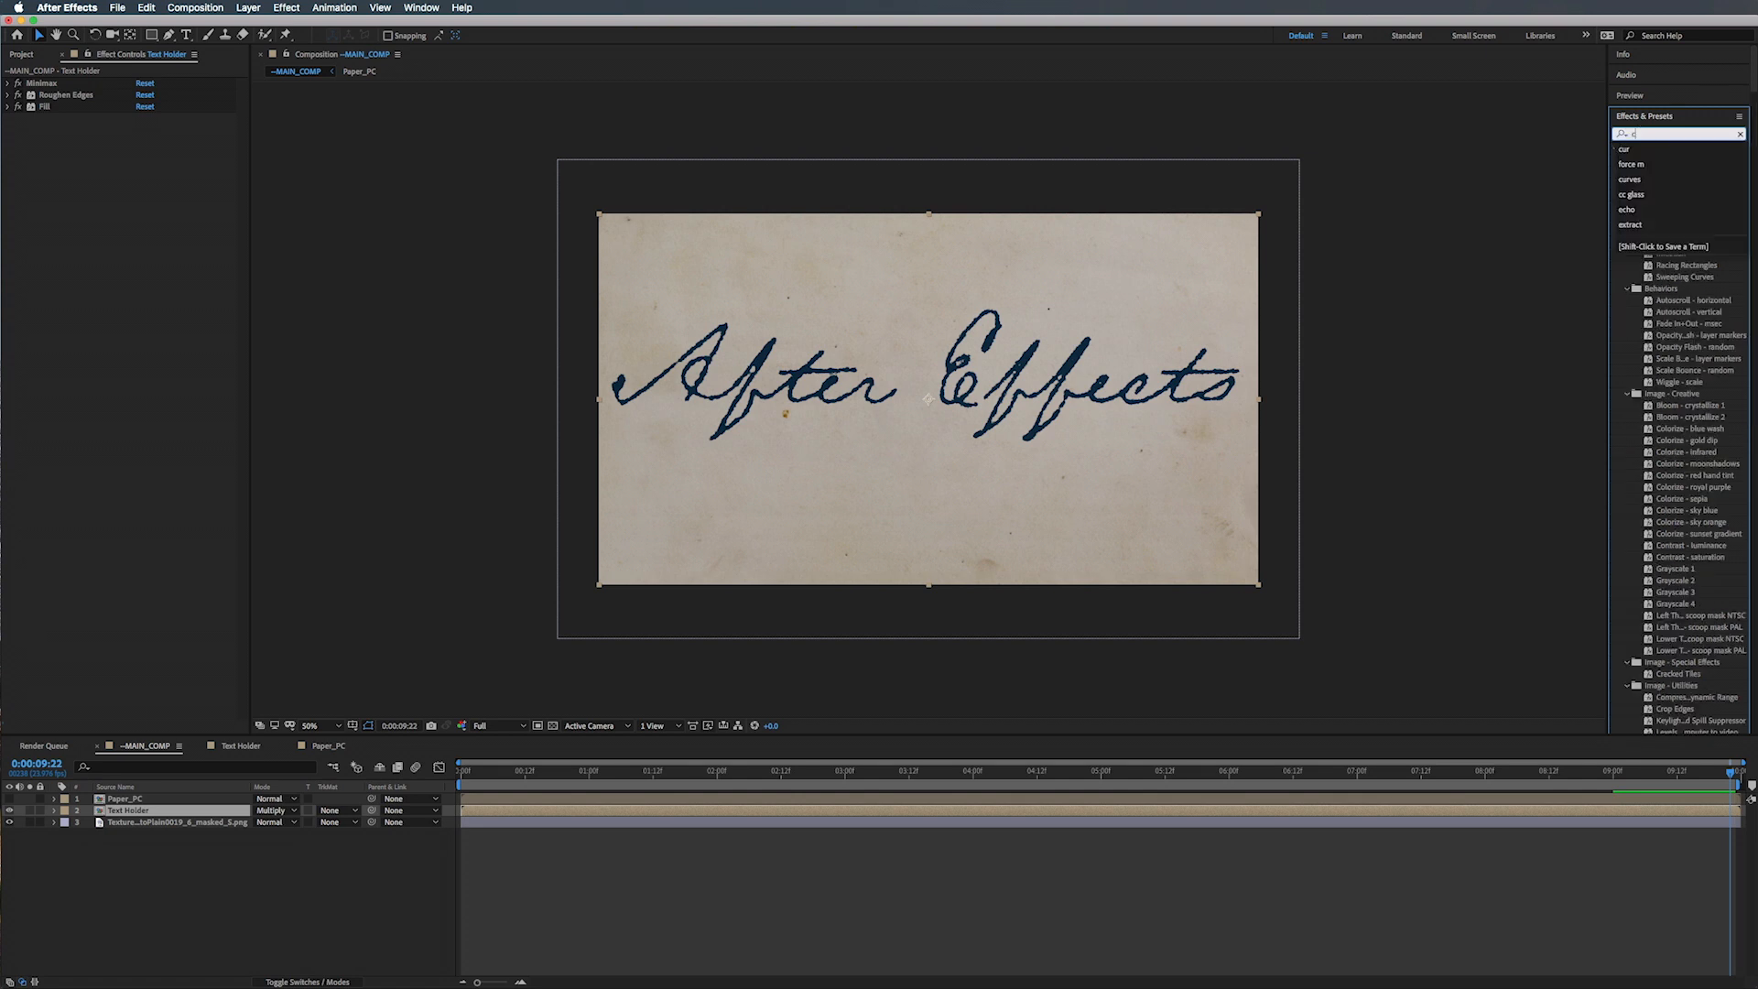
type("c glass")
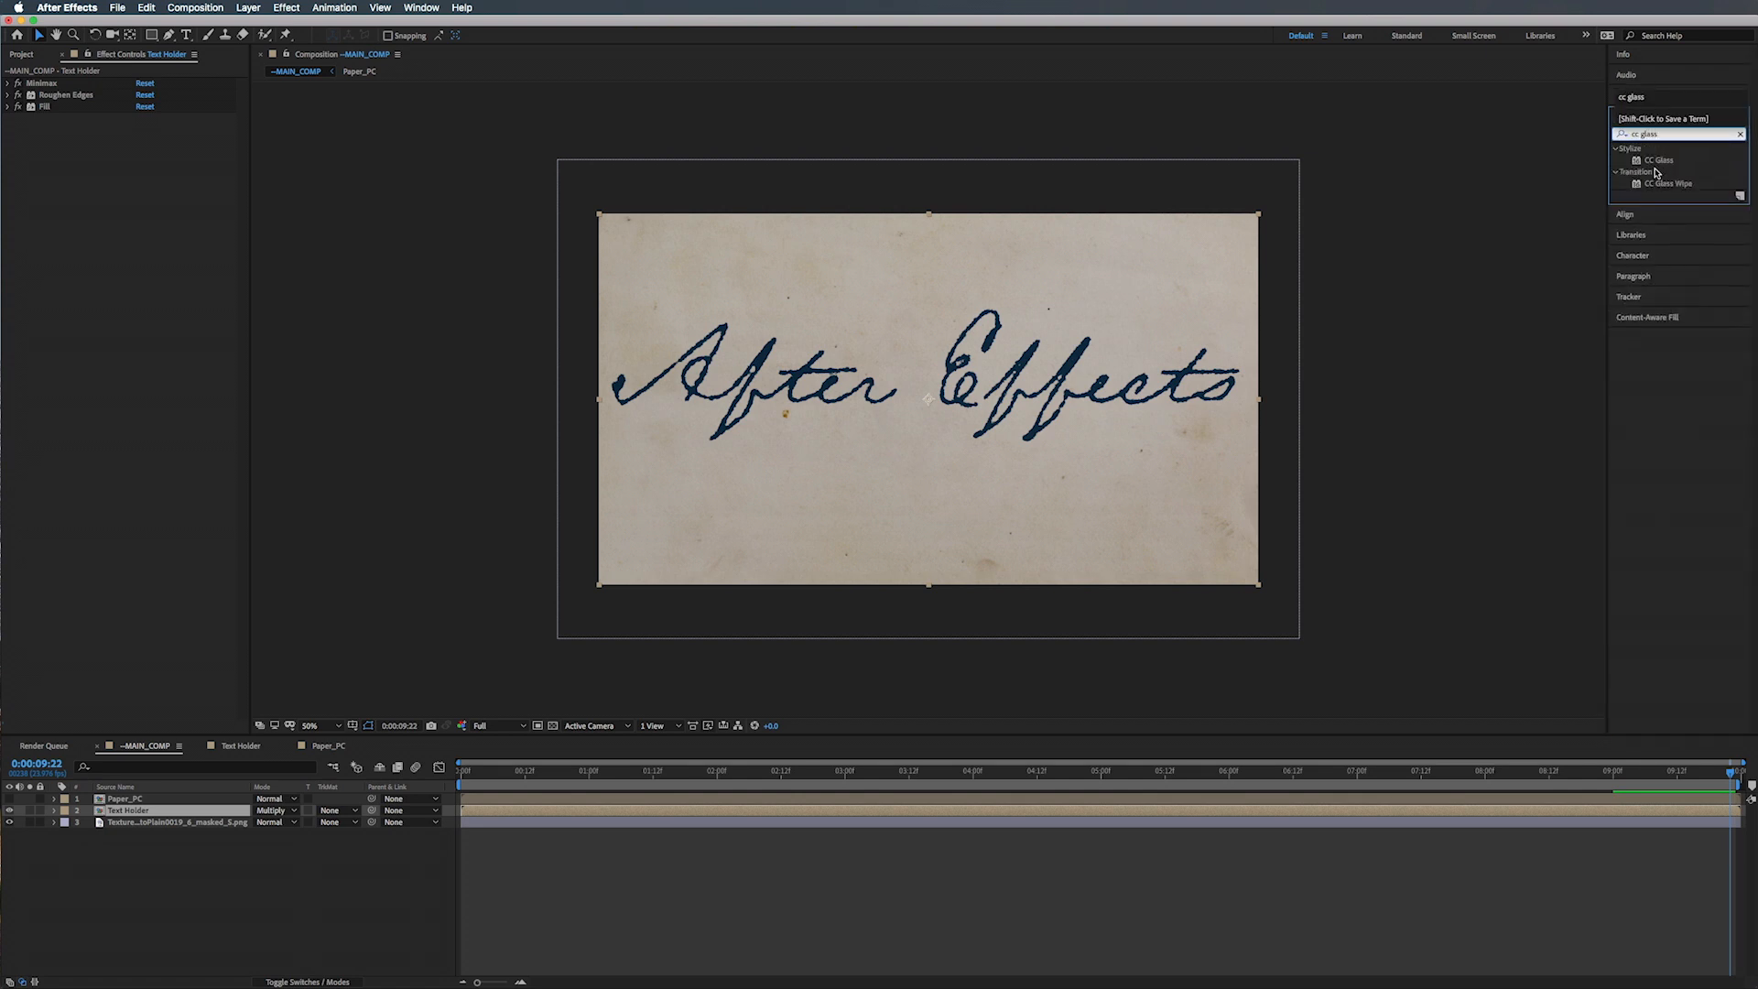
left_click_drag(1658, 160, 180, 813)
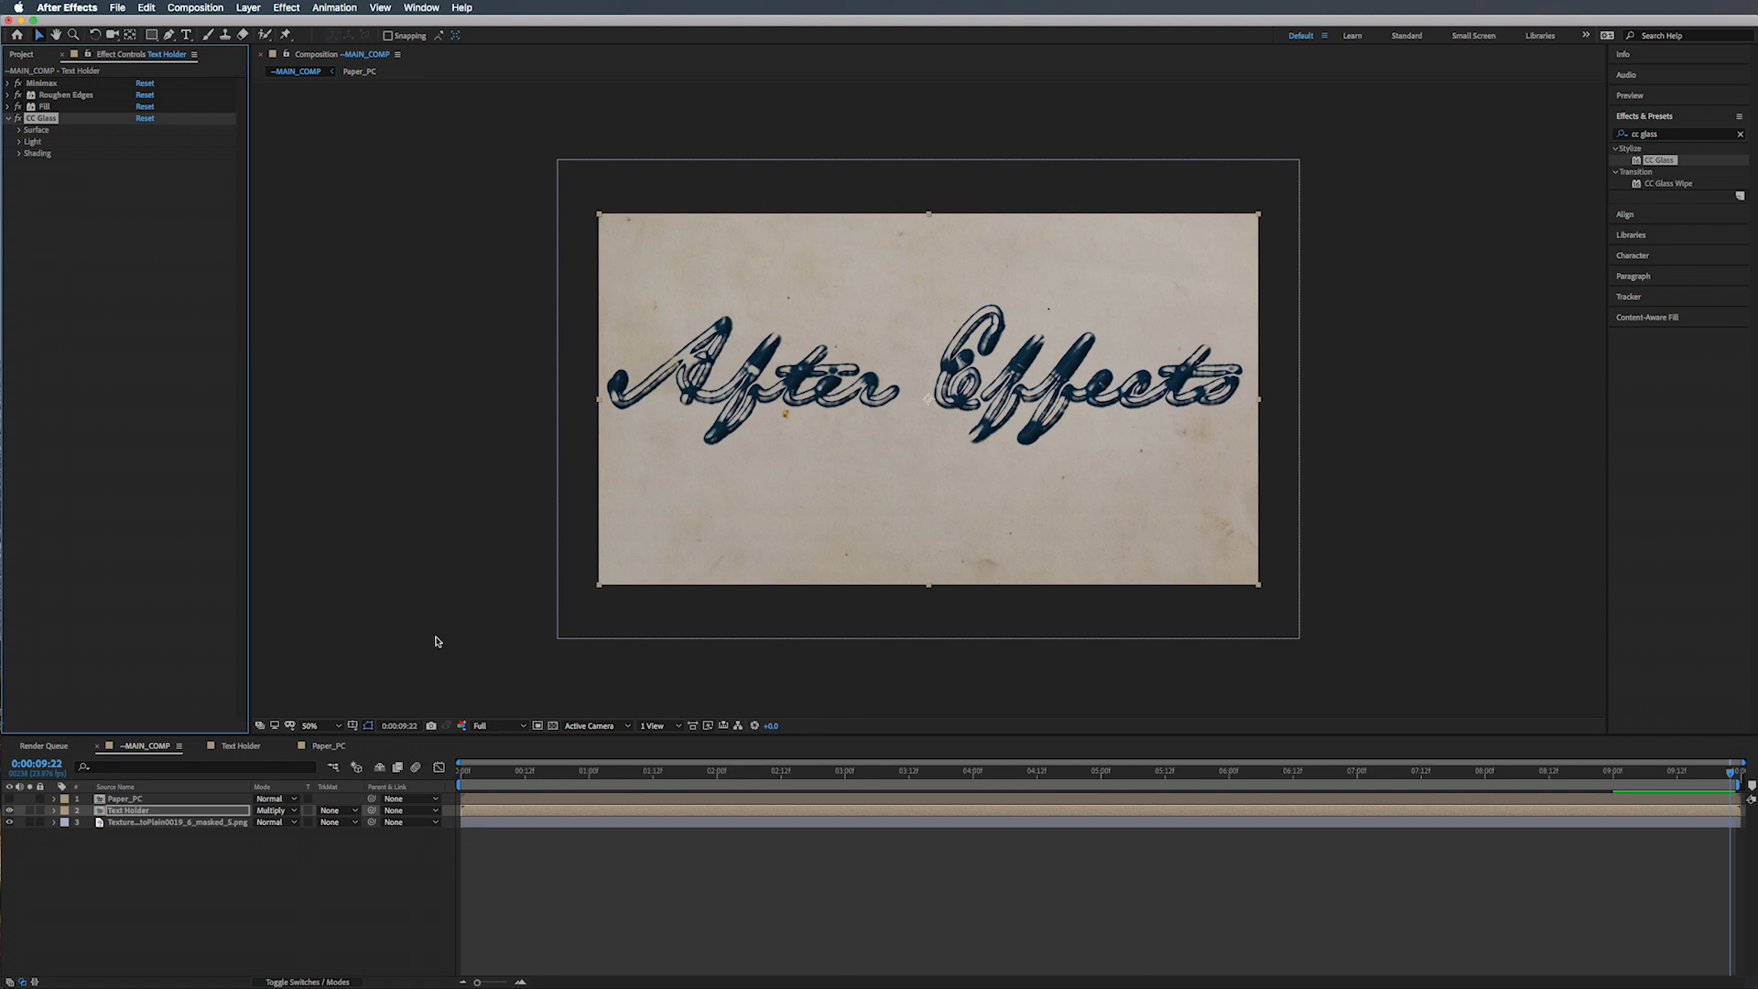
left_click(338, 726)
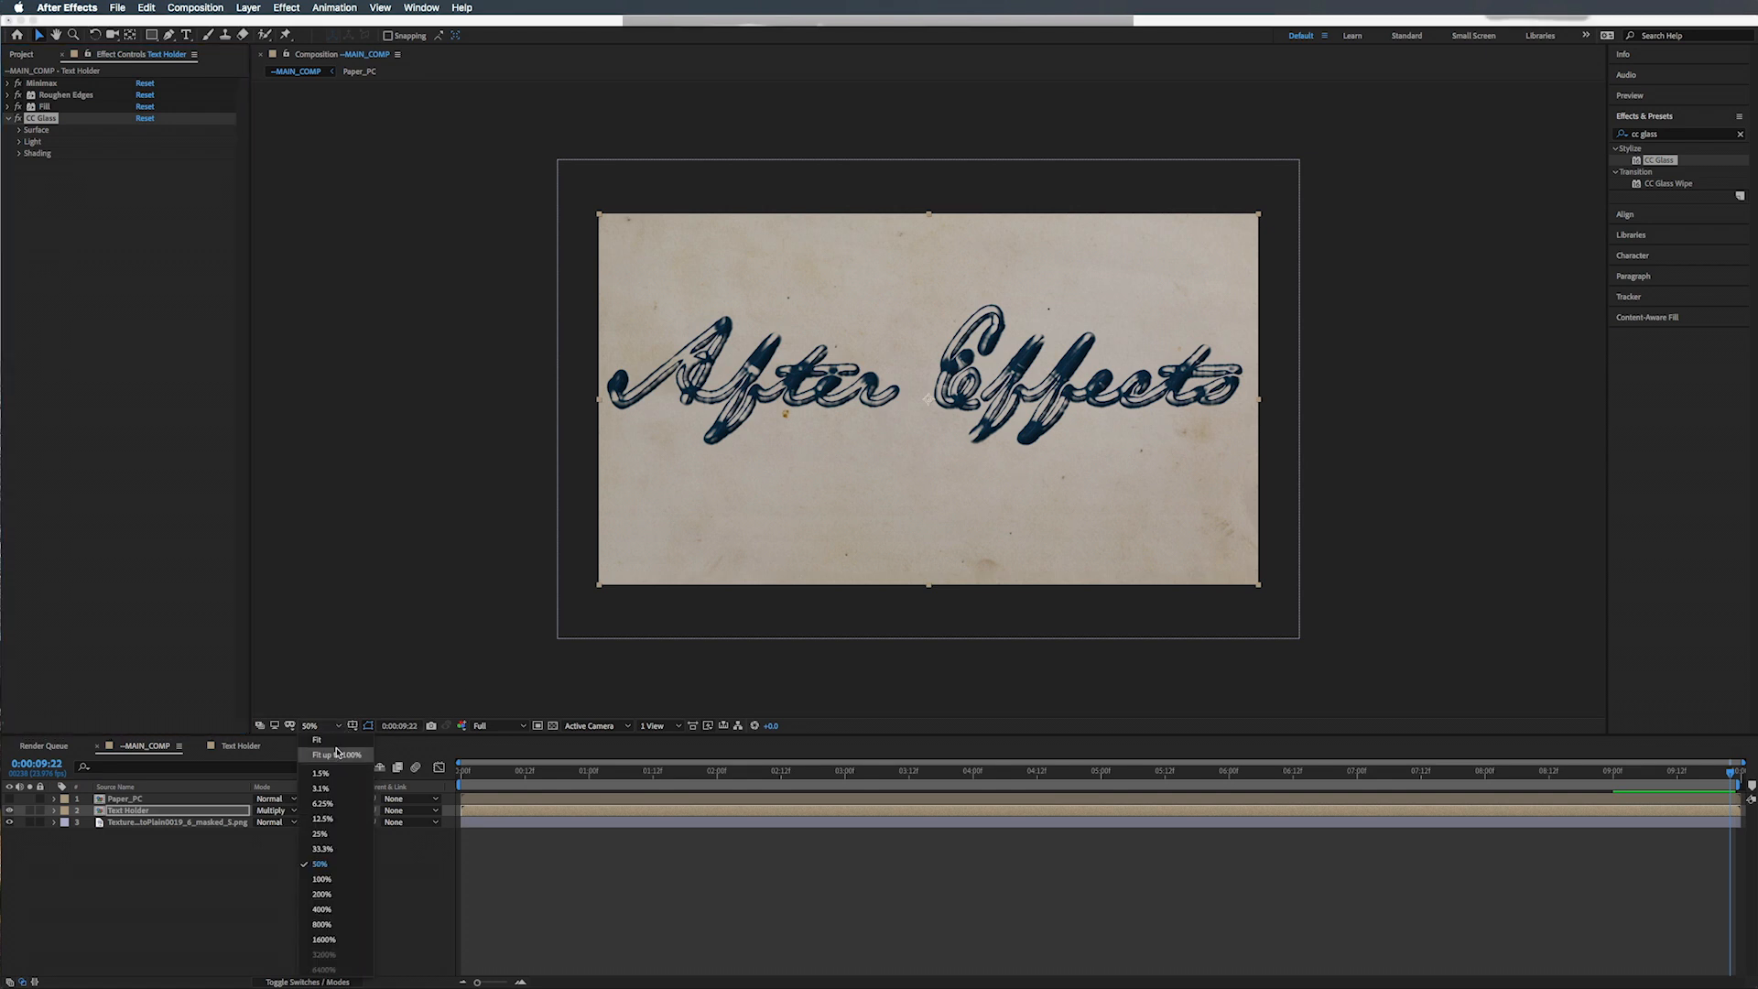
left_click(338, 756)
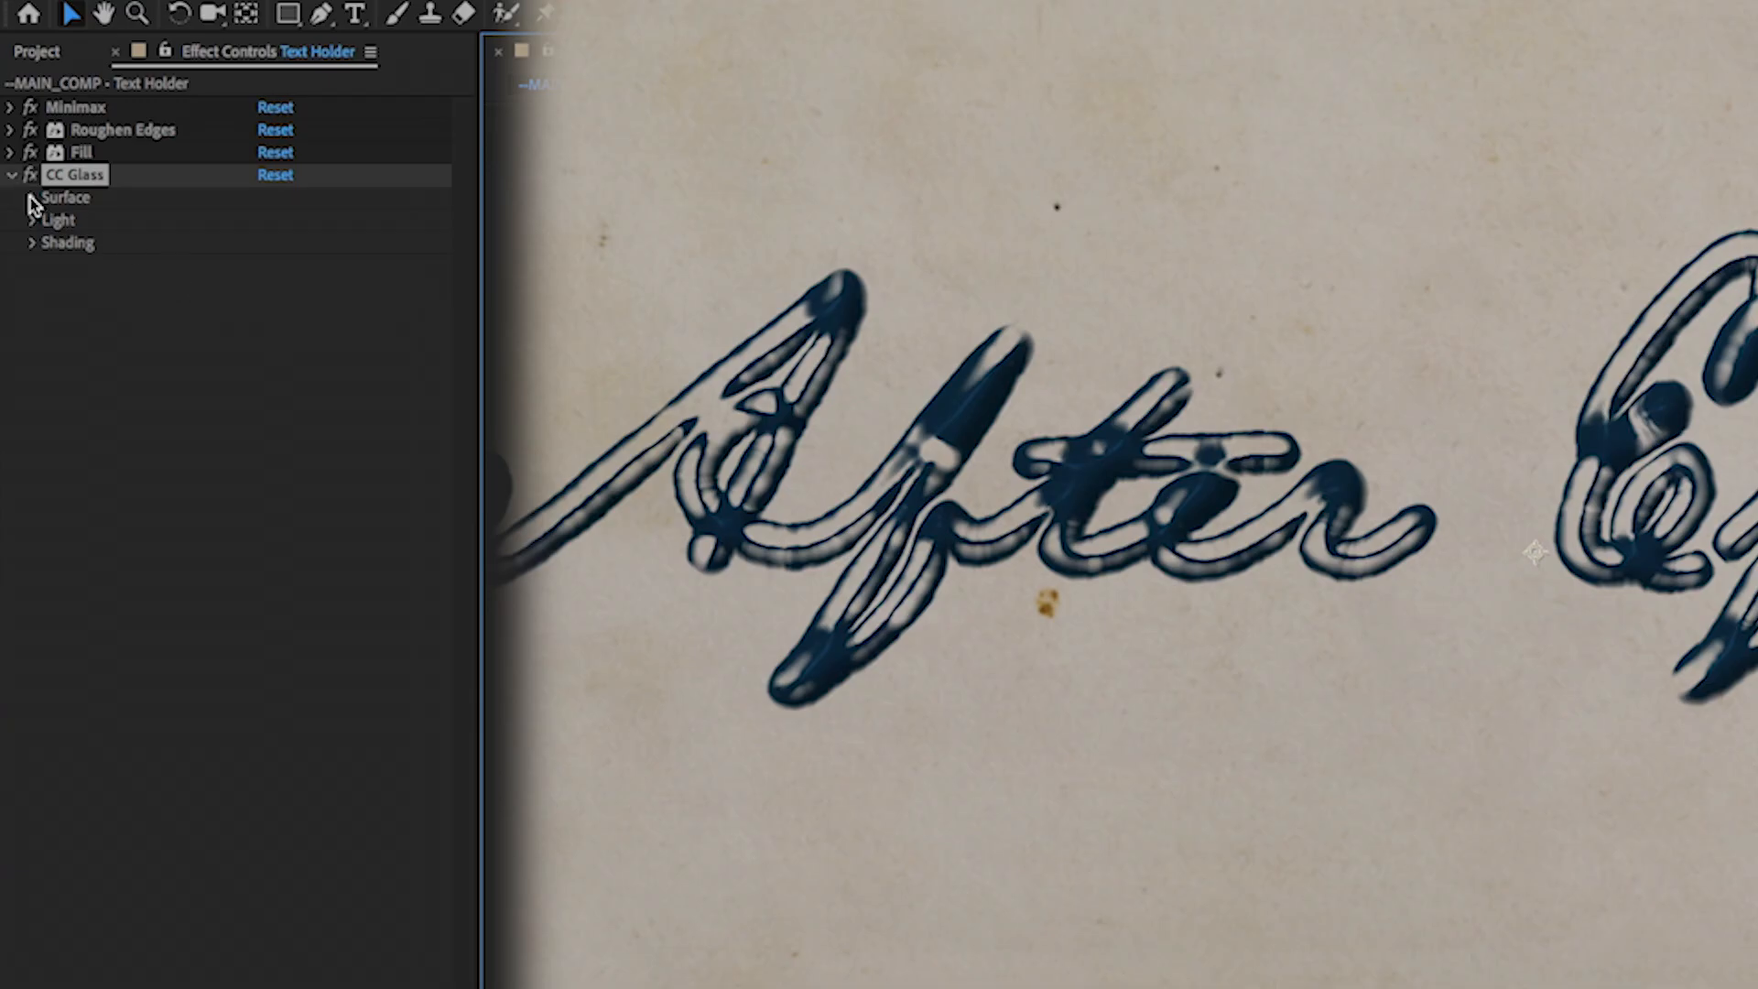
Step: Set the CC Glass bump map on the Text Holder layer to the Paper_PC layer
left_click(18, 129)
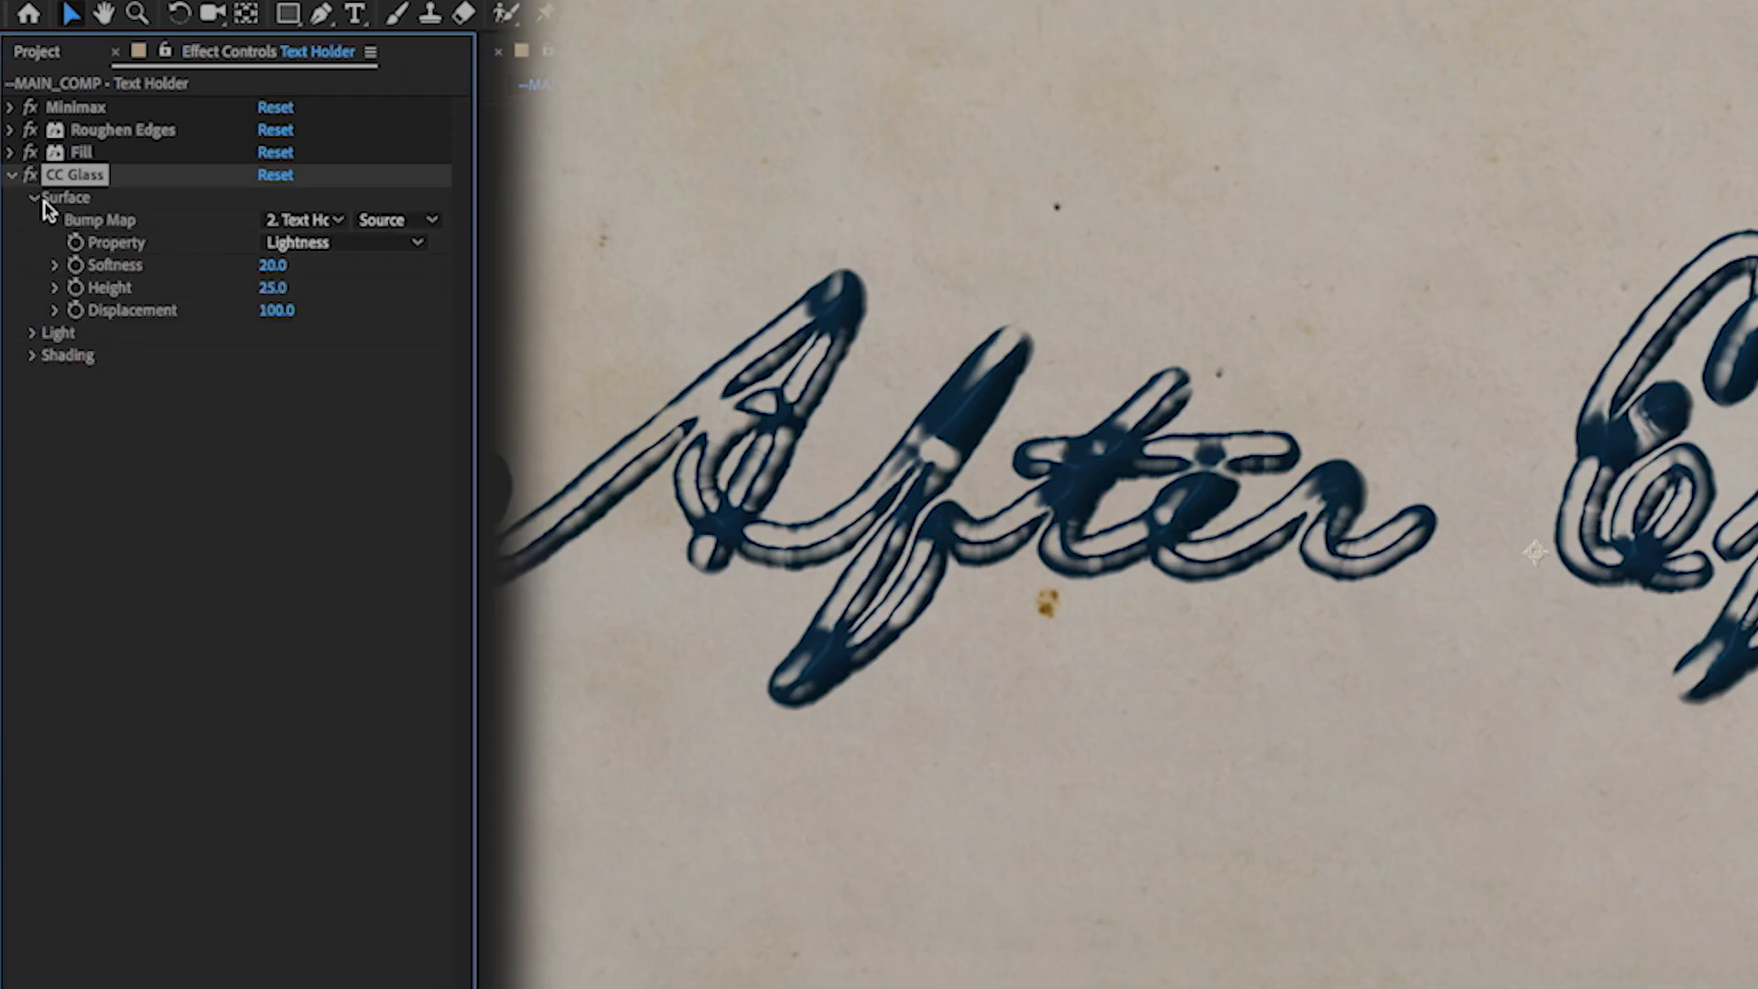
left_click(38, 198)
left_click(39, 198)
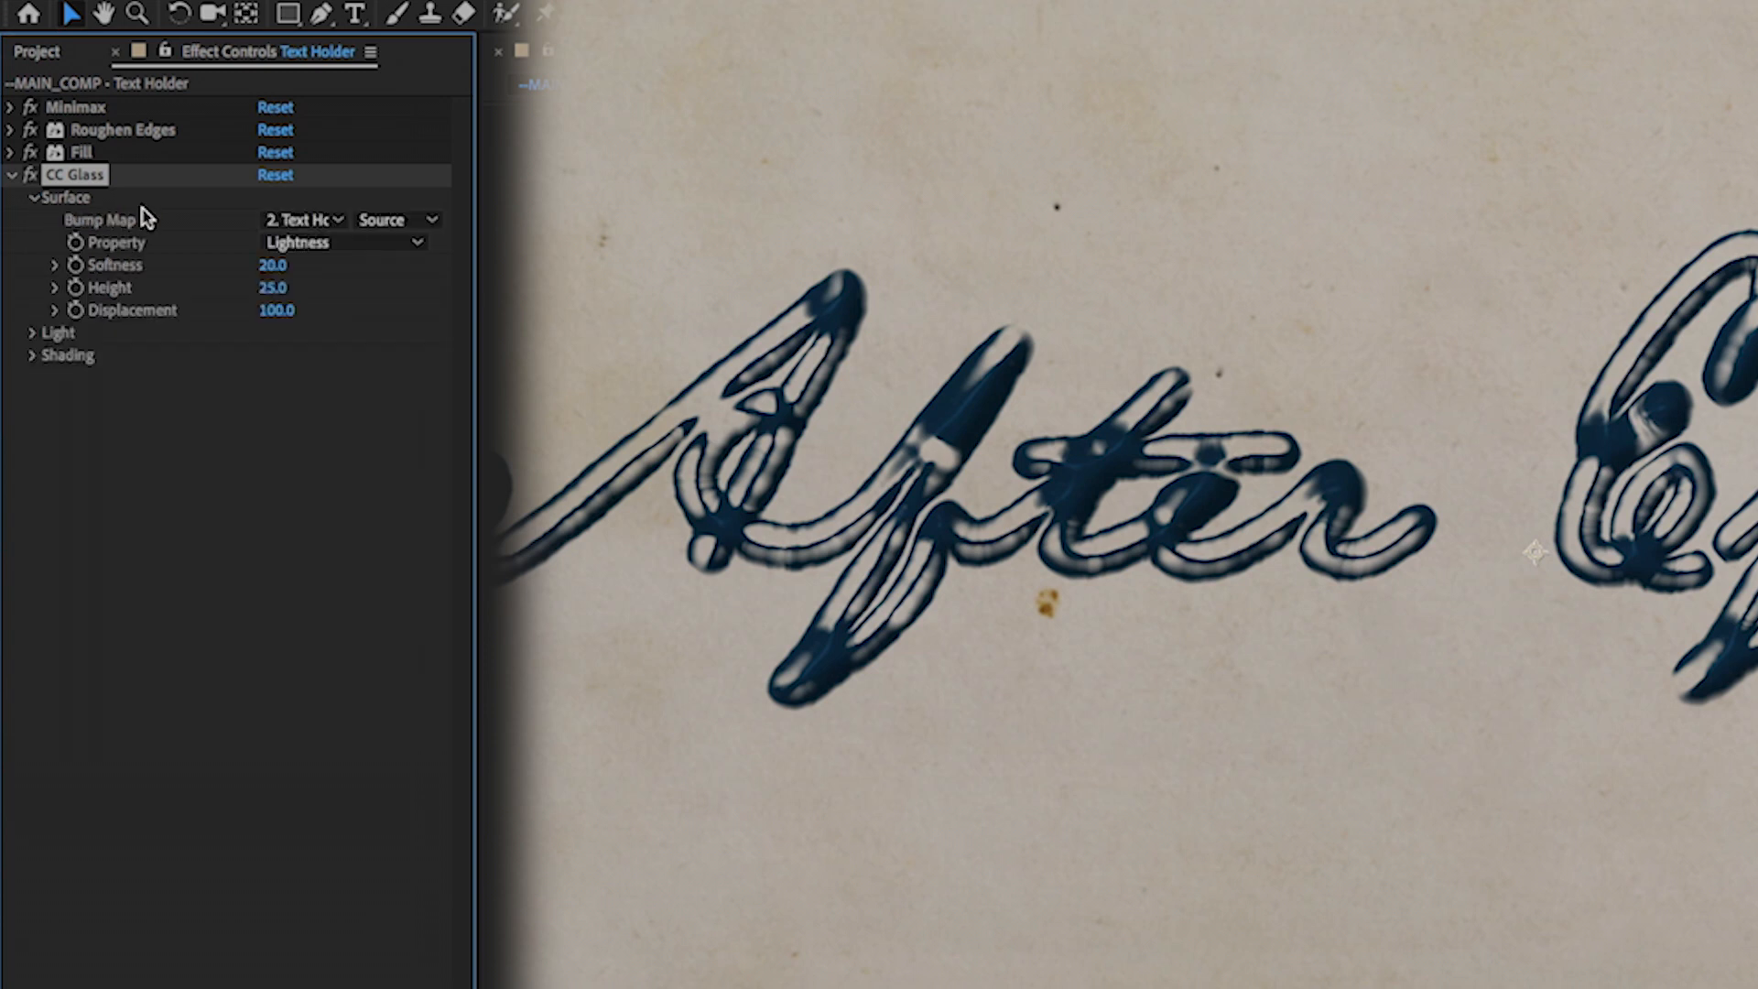
left_click(295, 222)
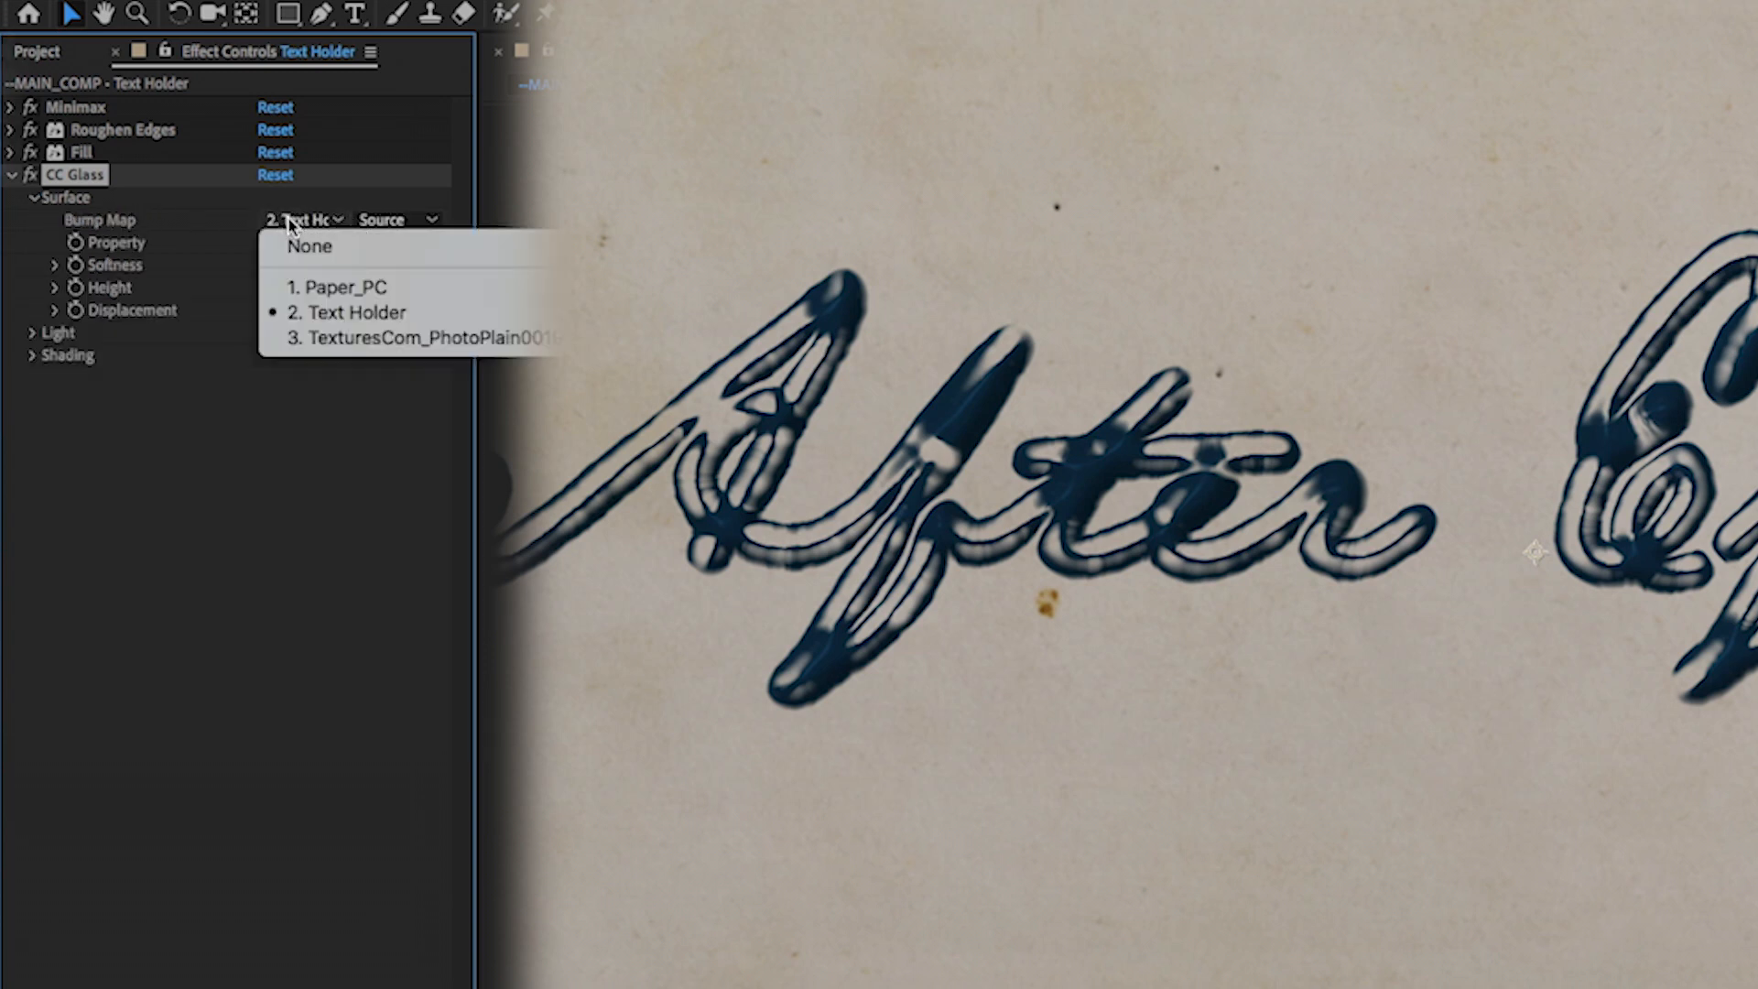
left_click(323, 291)
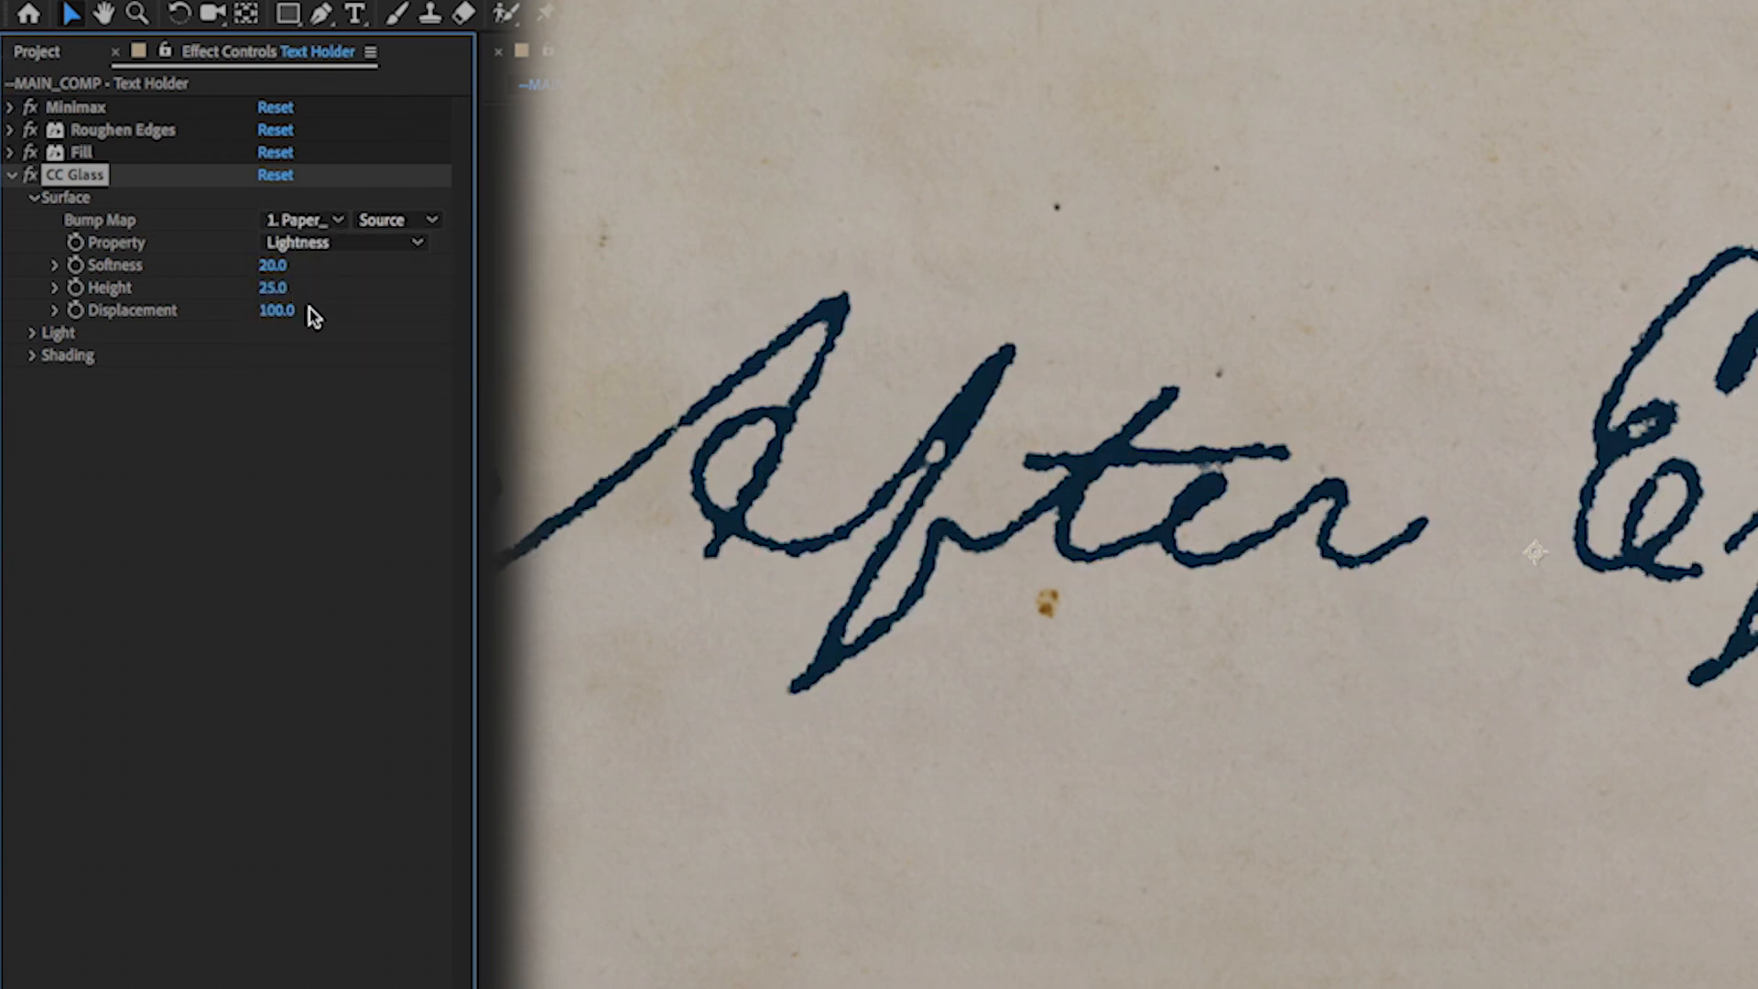
Step: Set the CC Glass surface Softness to 10, Height to 100 and Displacement to 0
left_click(273, 265)
type("10")
key("Return")
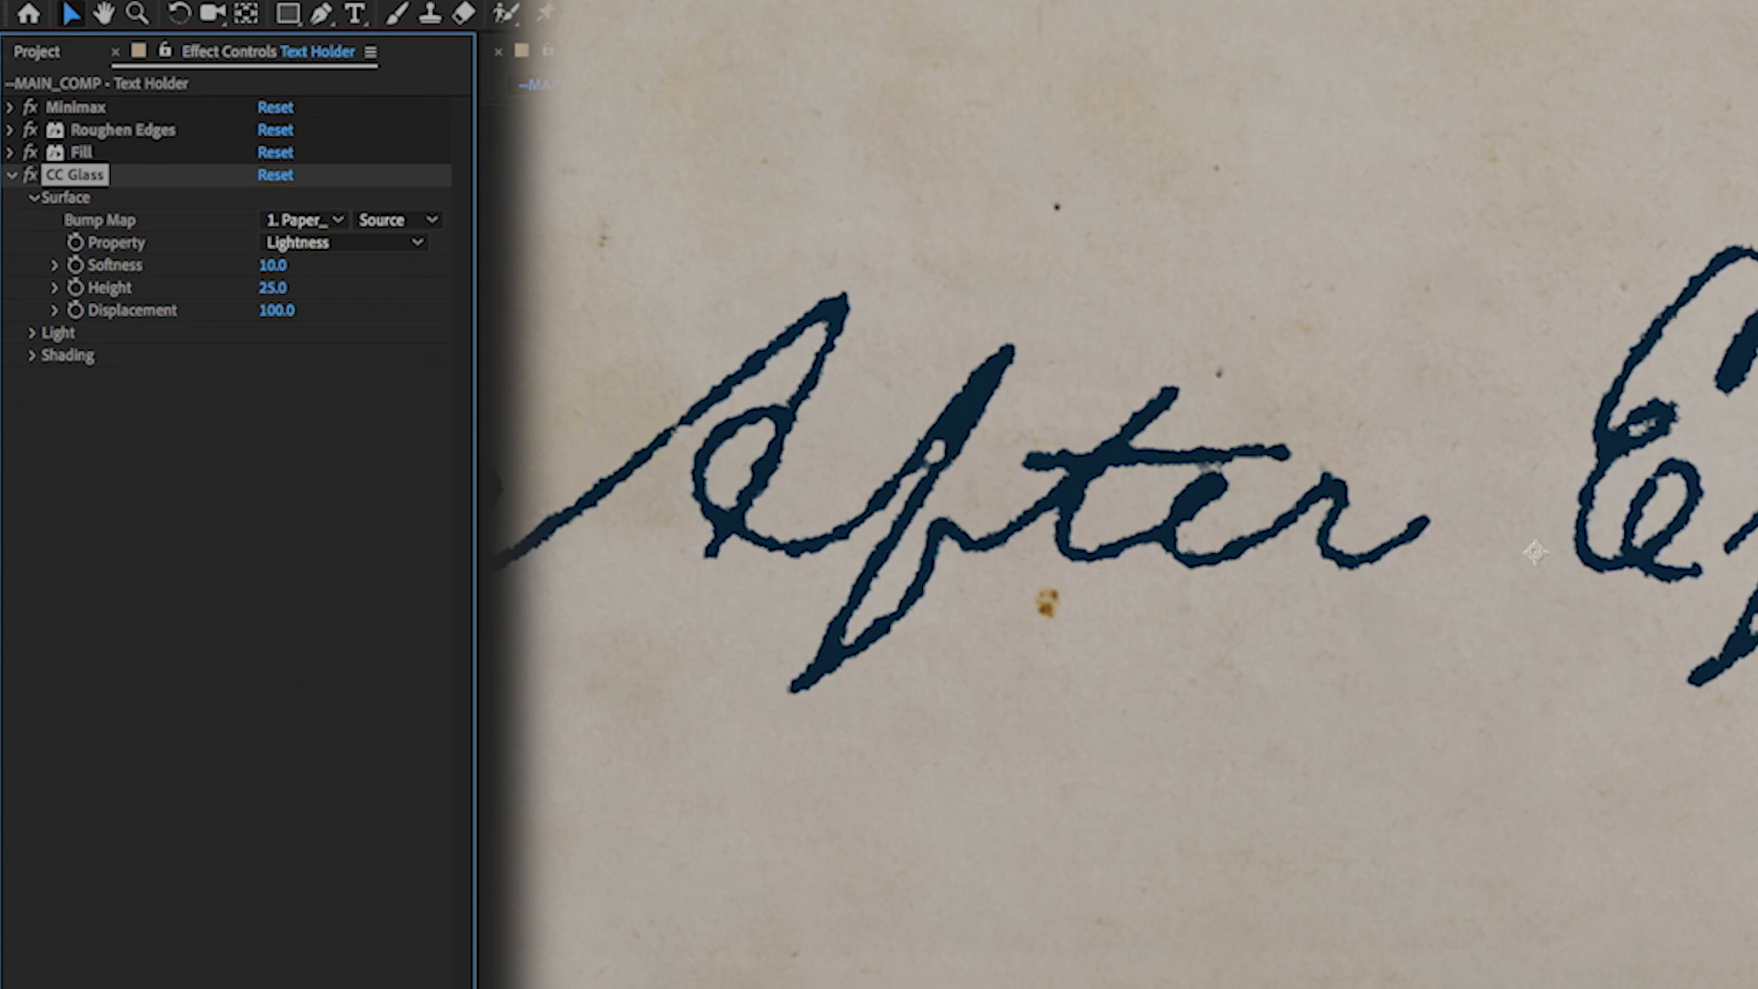
left_click(273, 287)
type("100")
key("Return")
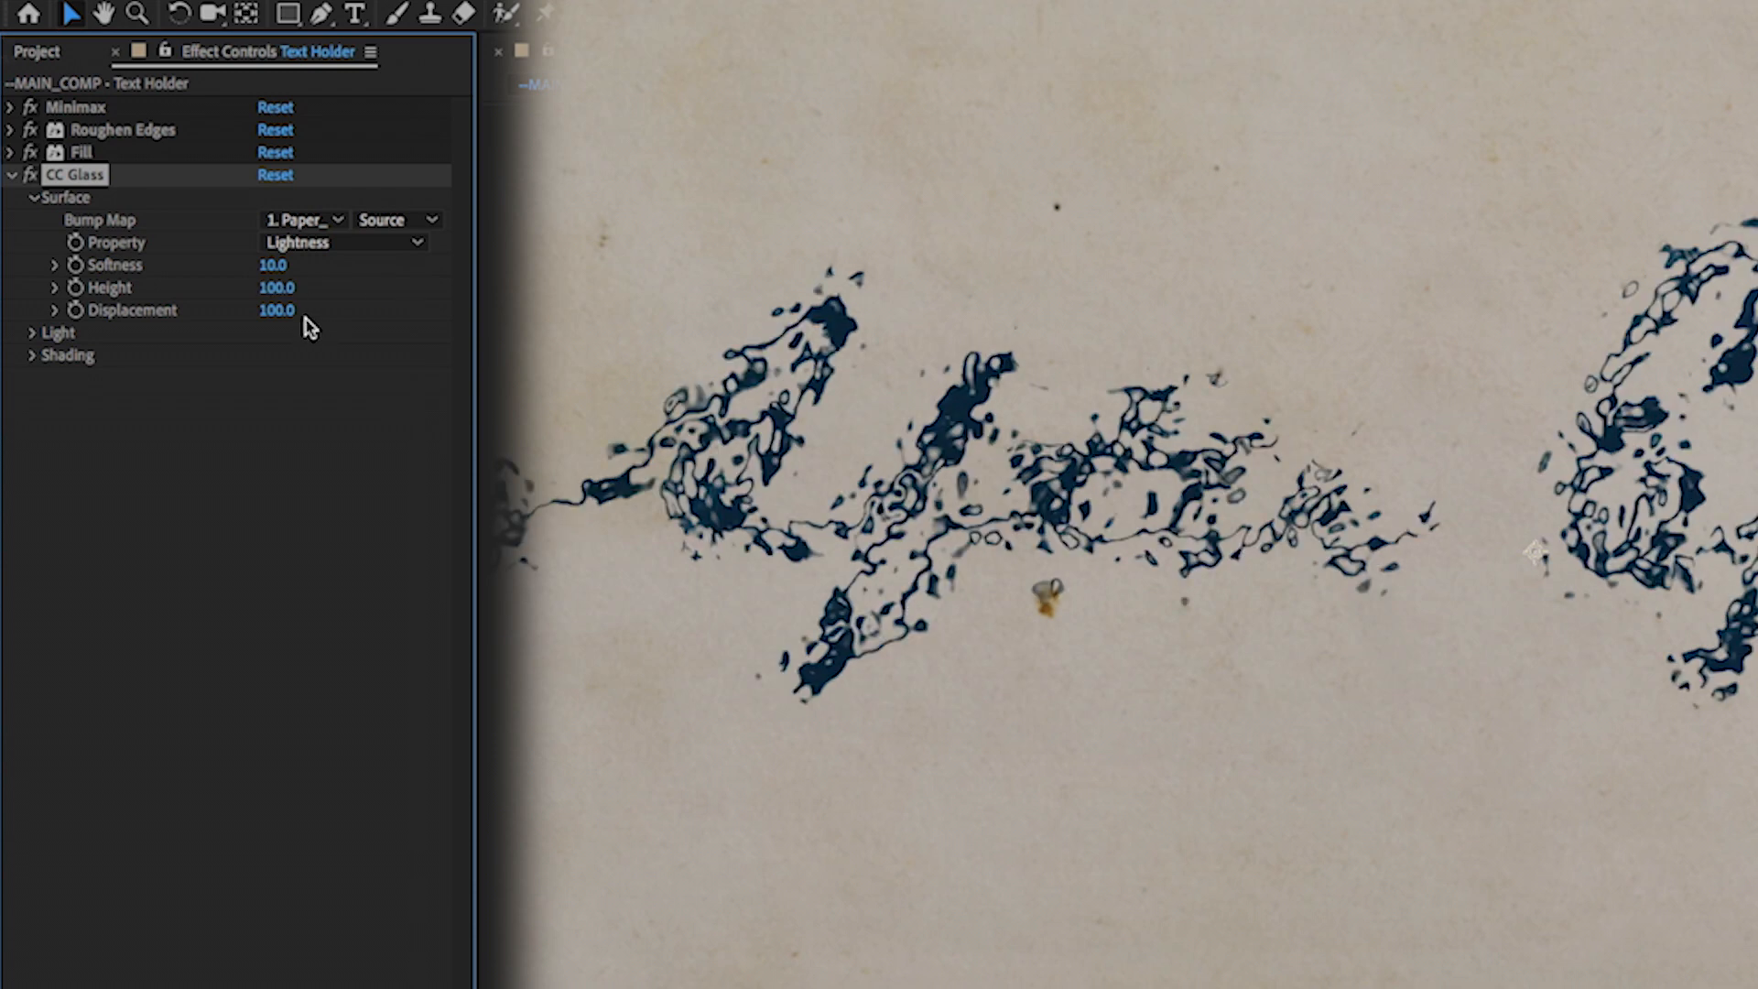
left_click(277, 311)
type("0")
key("Return")
Step: Set the CC Glass Light Height to 78 and the Light Direction to +107°
left_click(32, 332)
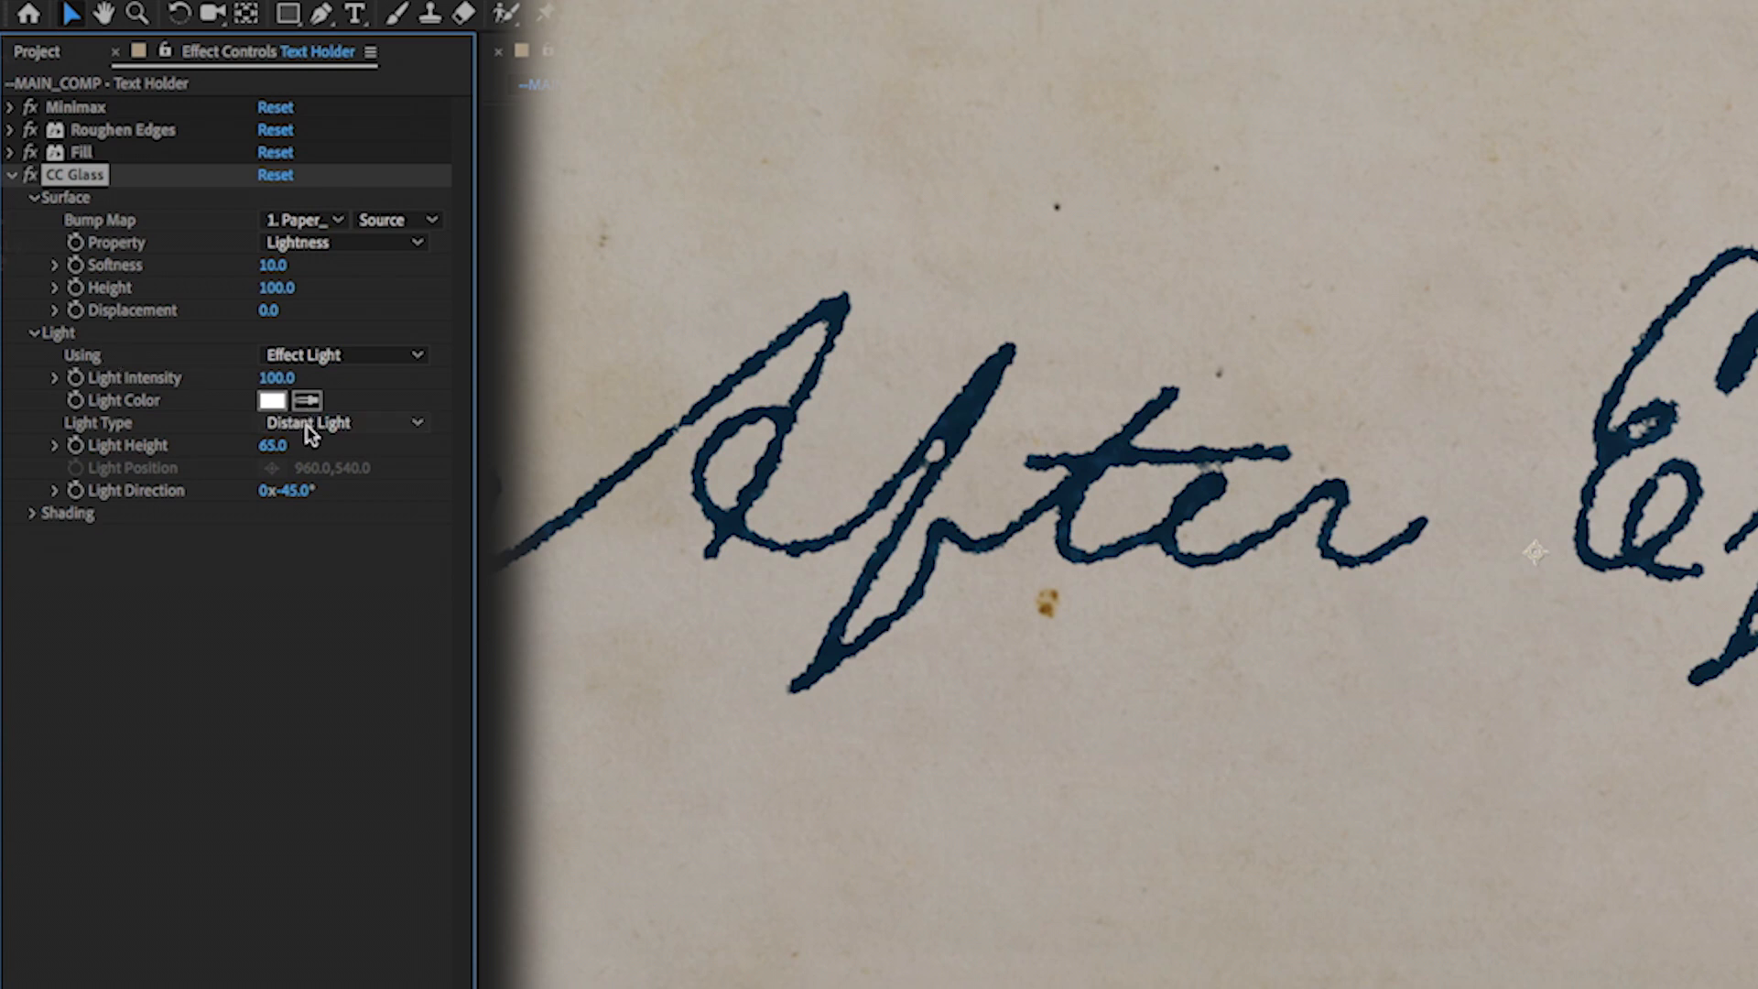
left_click(273, 445)
type("100")
key("Return")
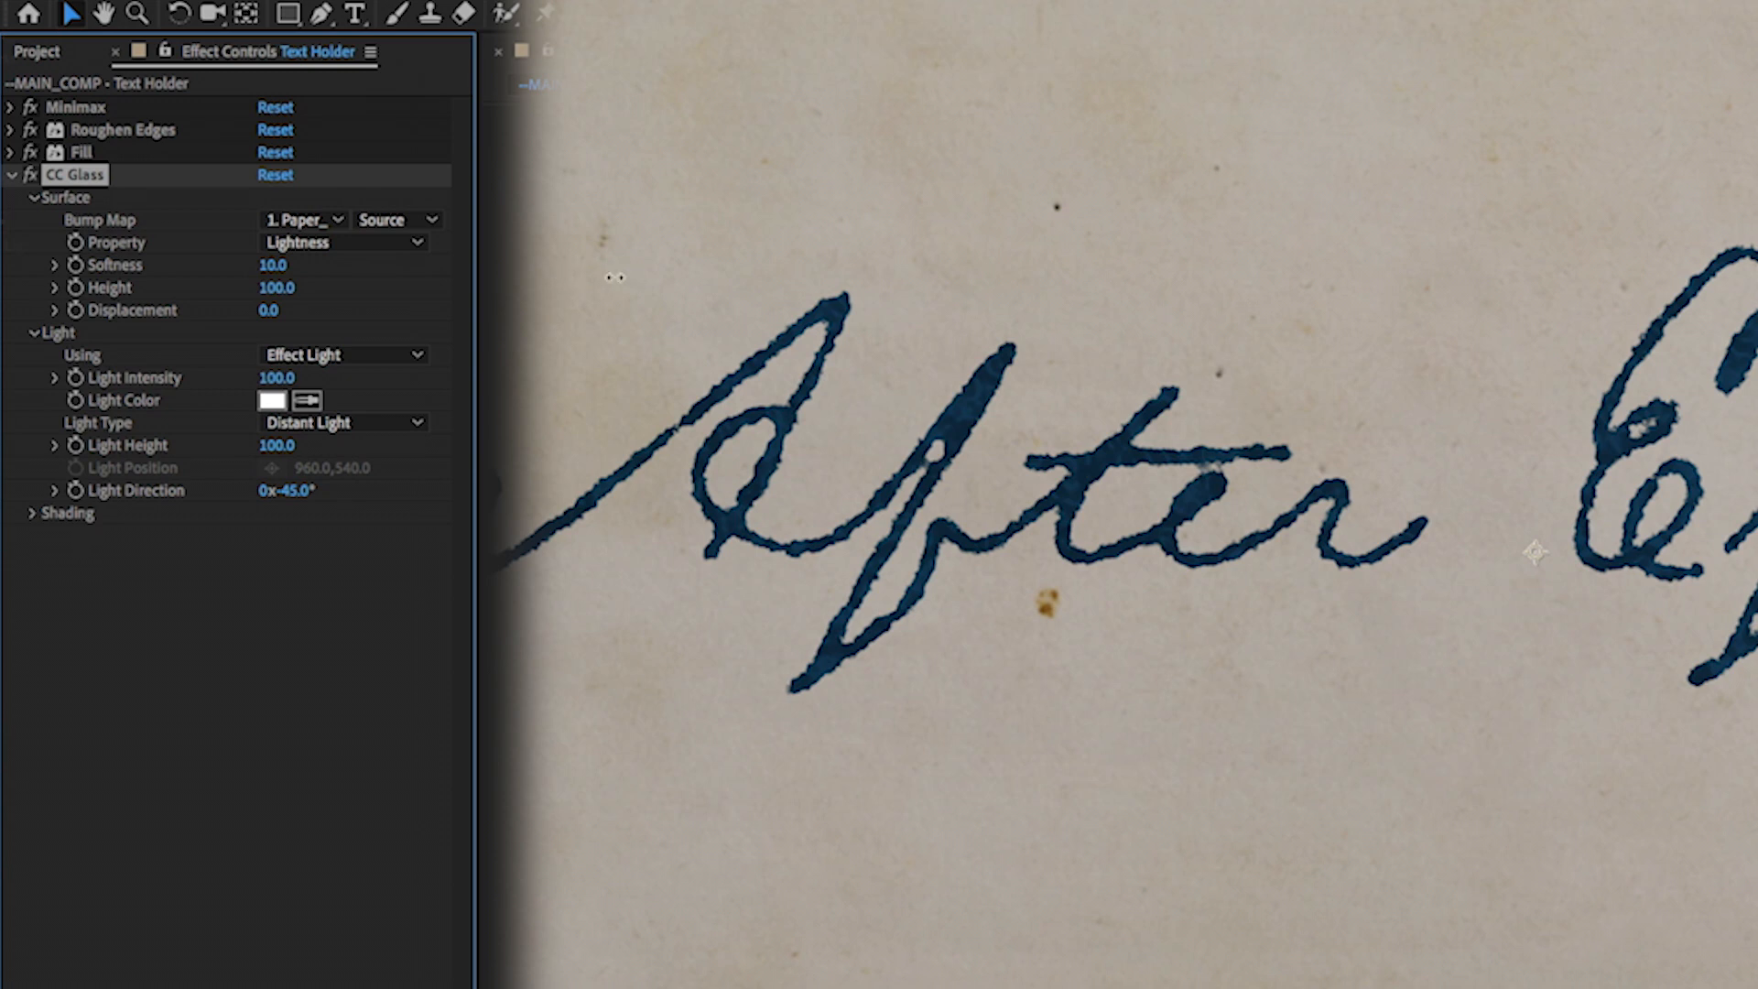
mouse_move(615, 277)
left_mouse_down()
mouse_move(513, 456)
mouse_move(643, 447)
left_mouse_up()
mouse_move(537, 261)
left_mouse_down()
mouse_move(589, 261)
mouse_move(555, 262)
left_mouse_up()
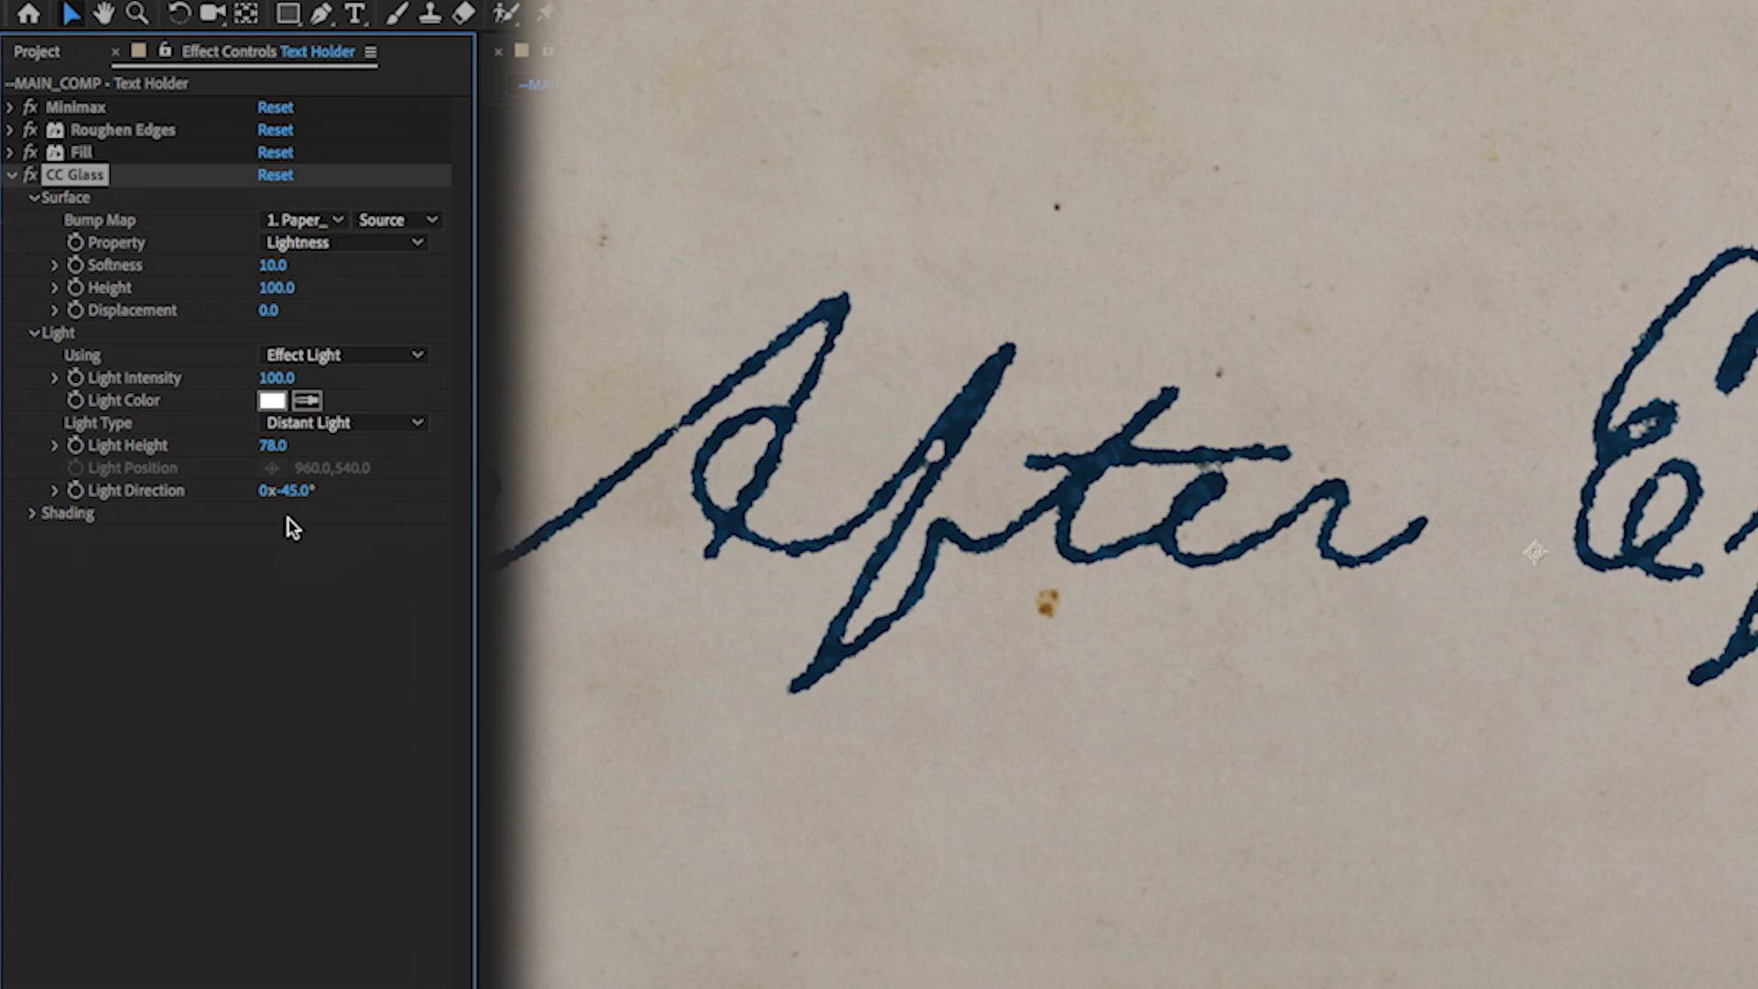
left_click_drag(299, 500, 540, 531)
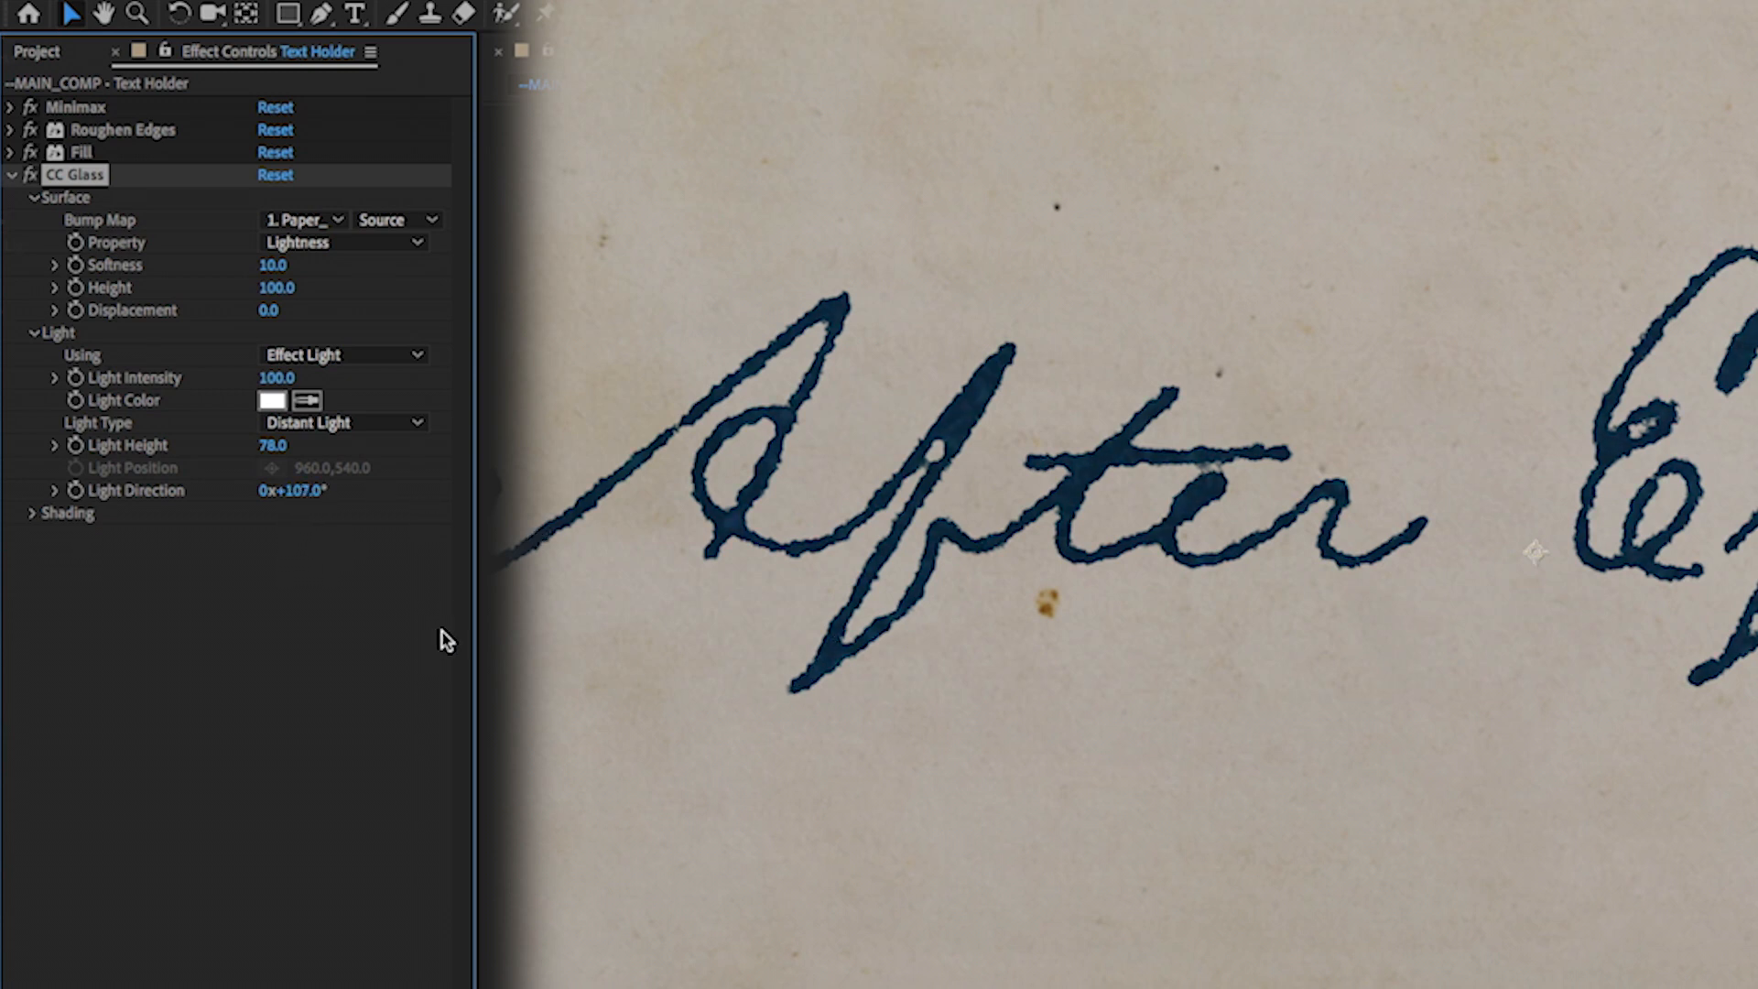
Step: Set the CC Glass shading Specular to 100 and Roughness to about 0.061, then collapse the effect's settings
left_click(30, 515)
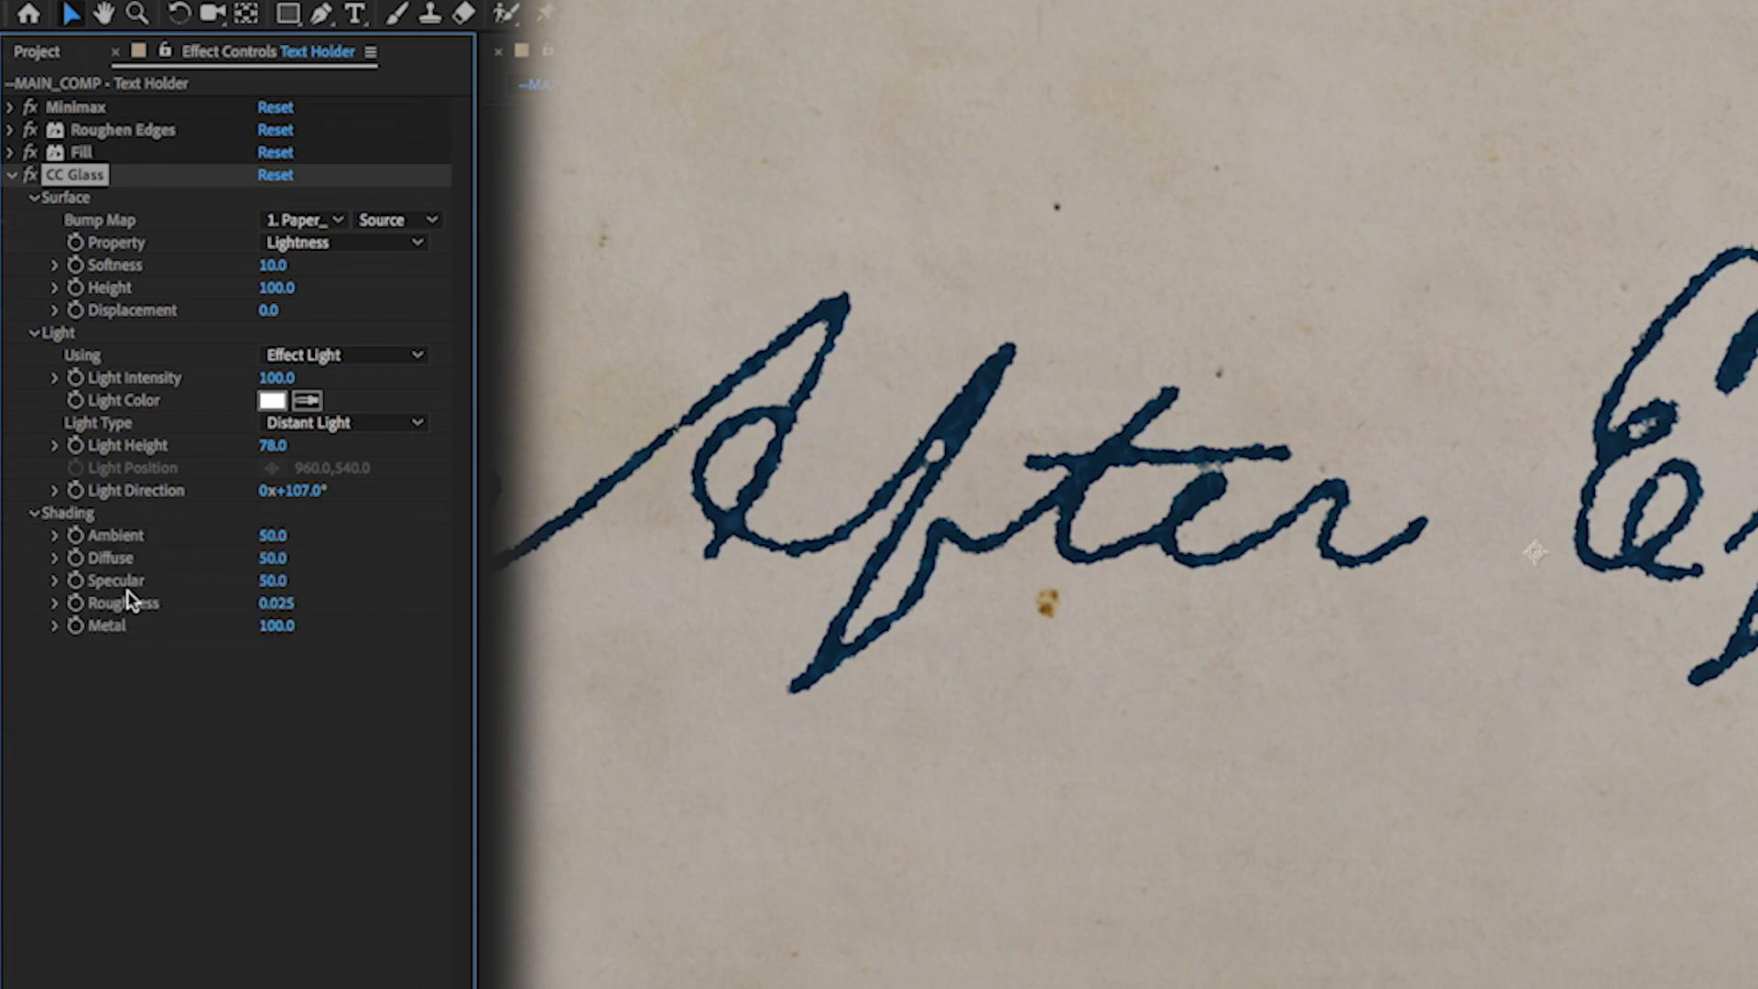
left_click(272, 581)
type("100")
key("Return")
mouse_move(265, 605)
left_mouse_down()
mouse_move(232, 613)
mouse_move(365, 612)
mouse_move(312, 620)
left_mouse_up()
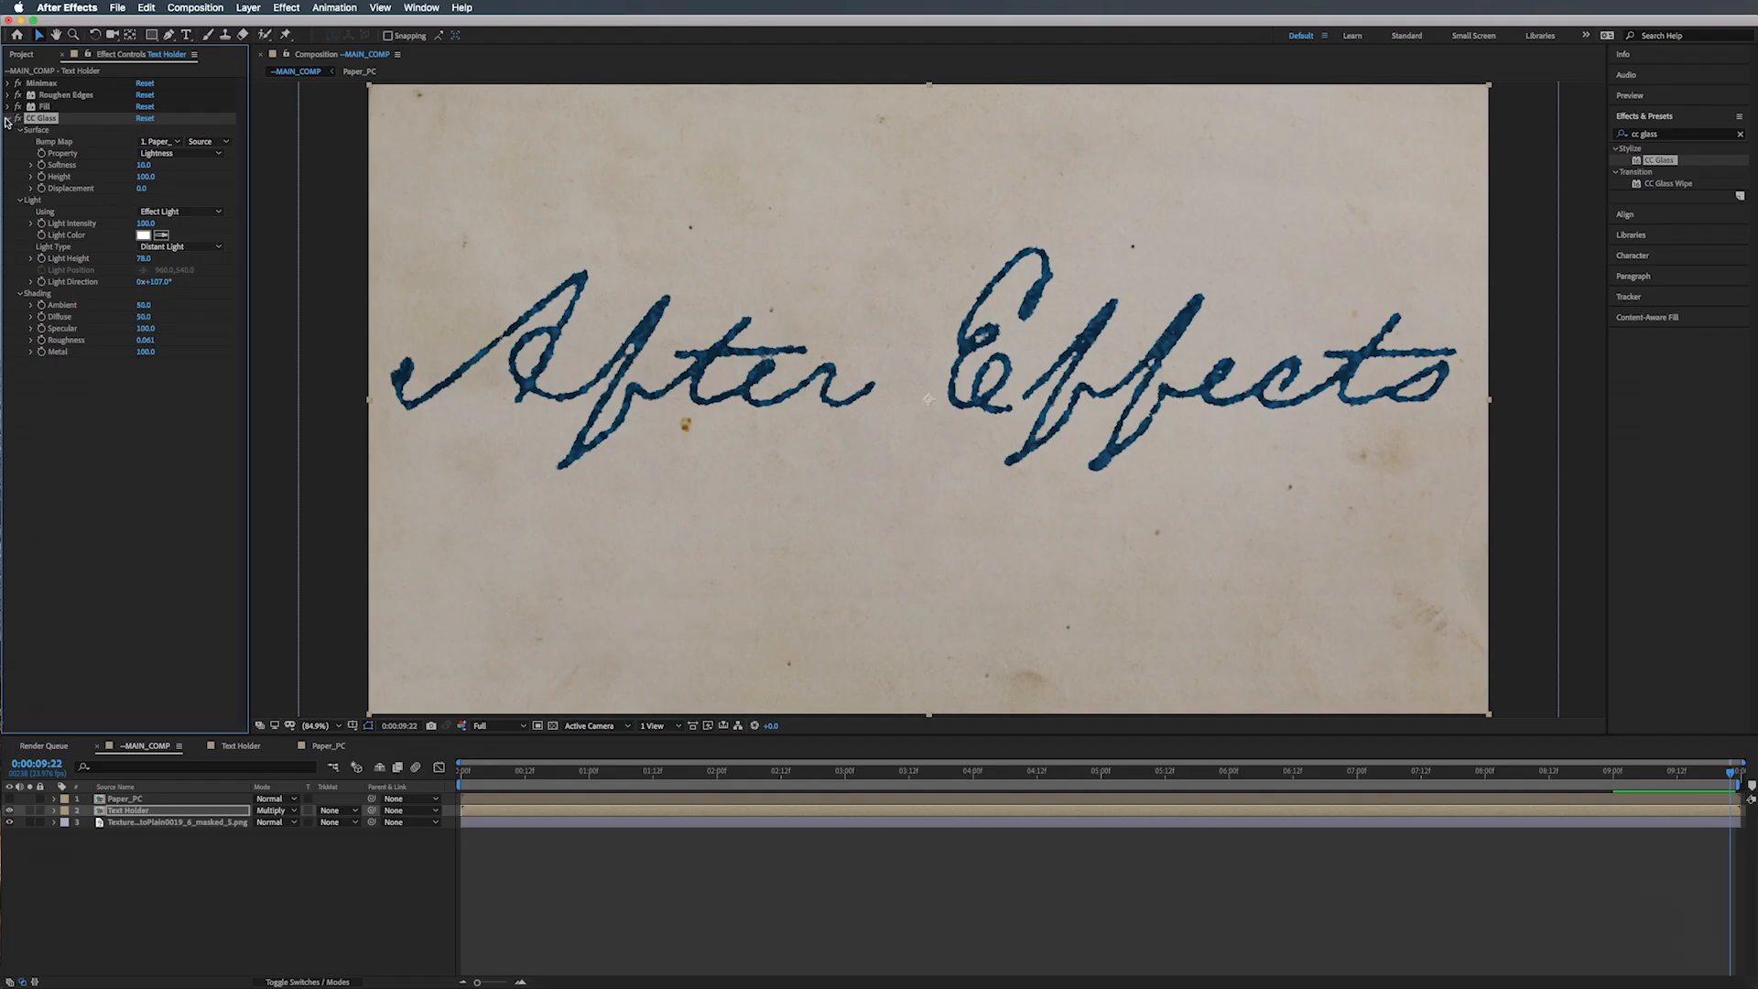
left_click(10, 119)
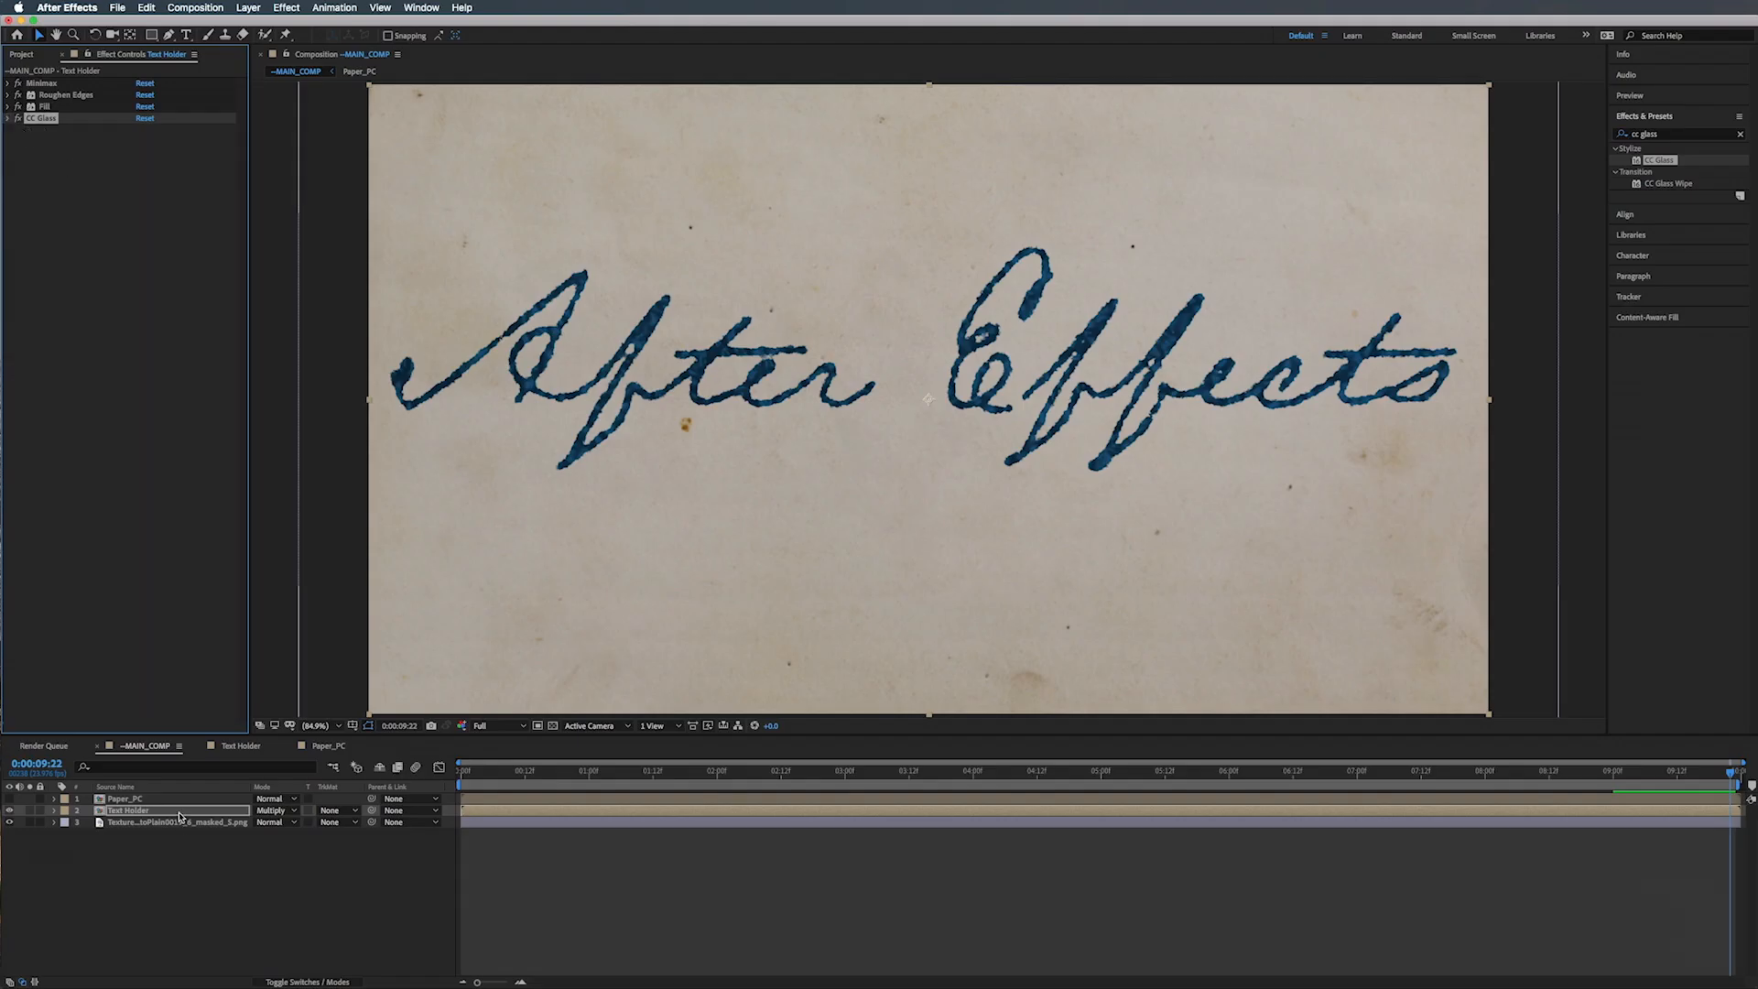
Step: Place Paper_Page.jpg from the ASSETS folder directly above the Text Holder layer in the main composition
left_click(29, 55)
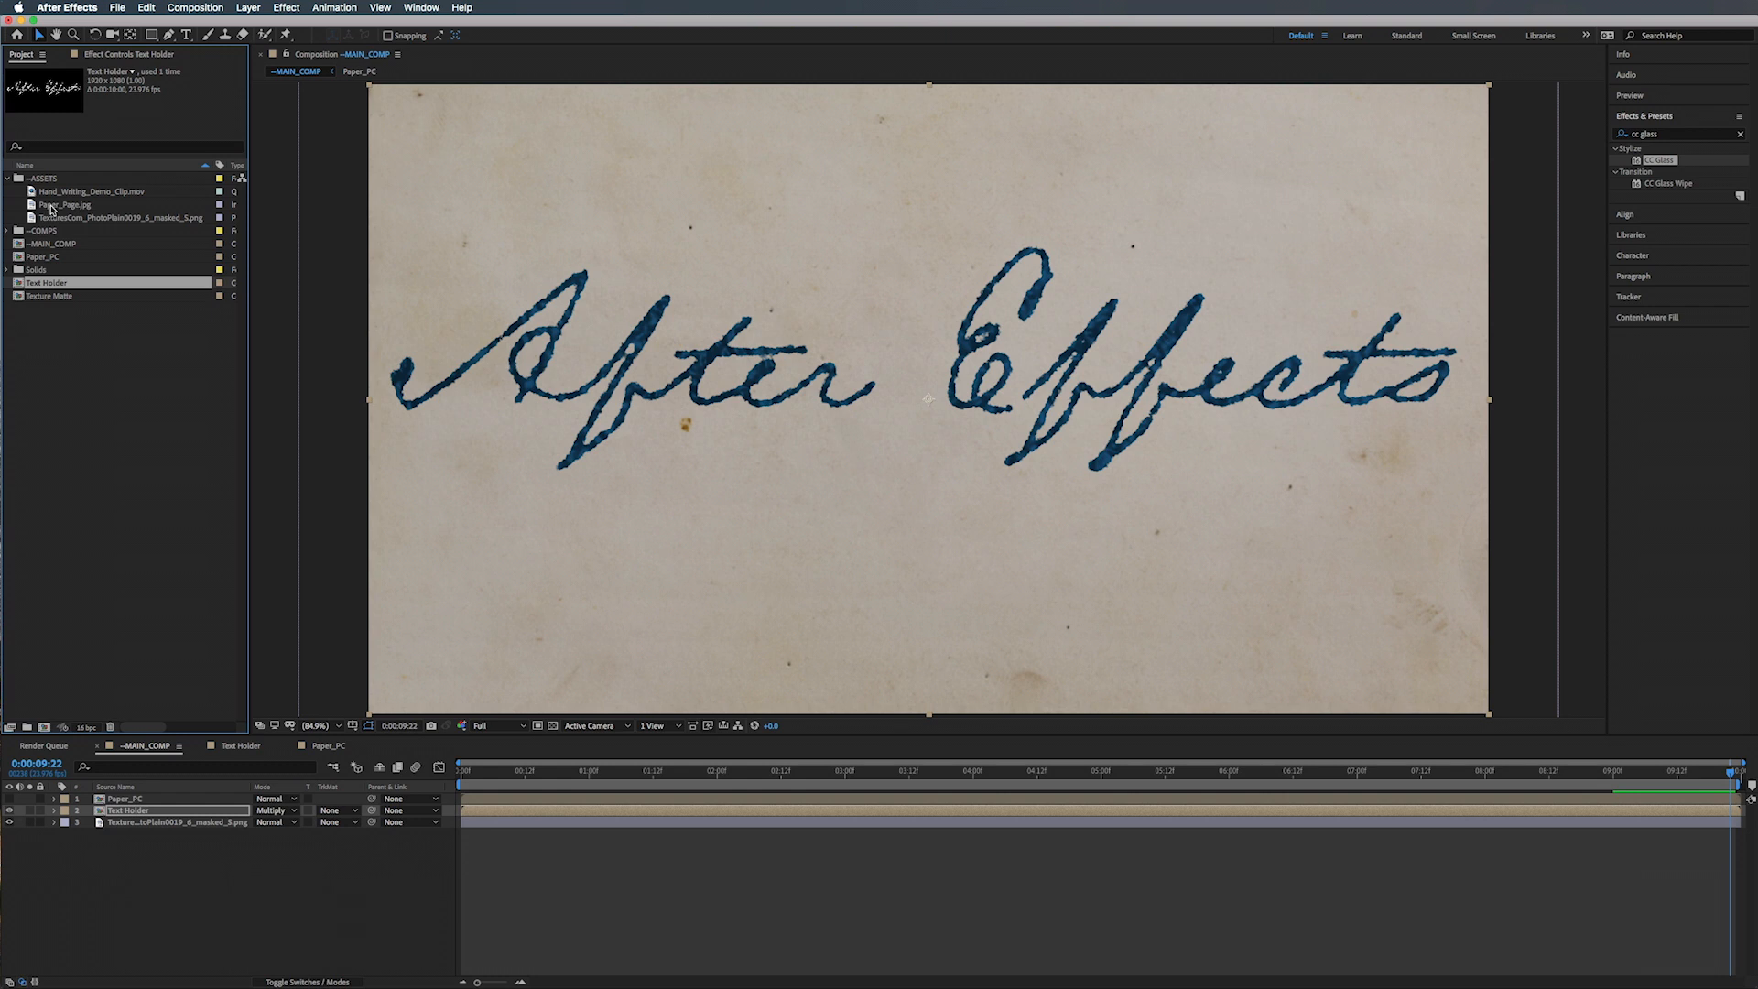
left_click(49, 207)
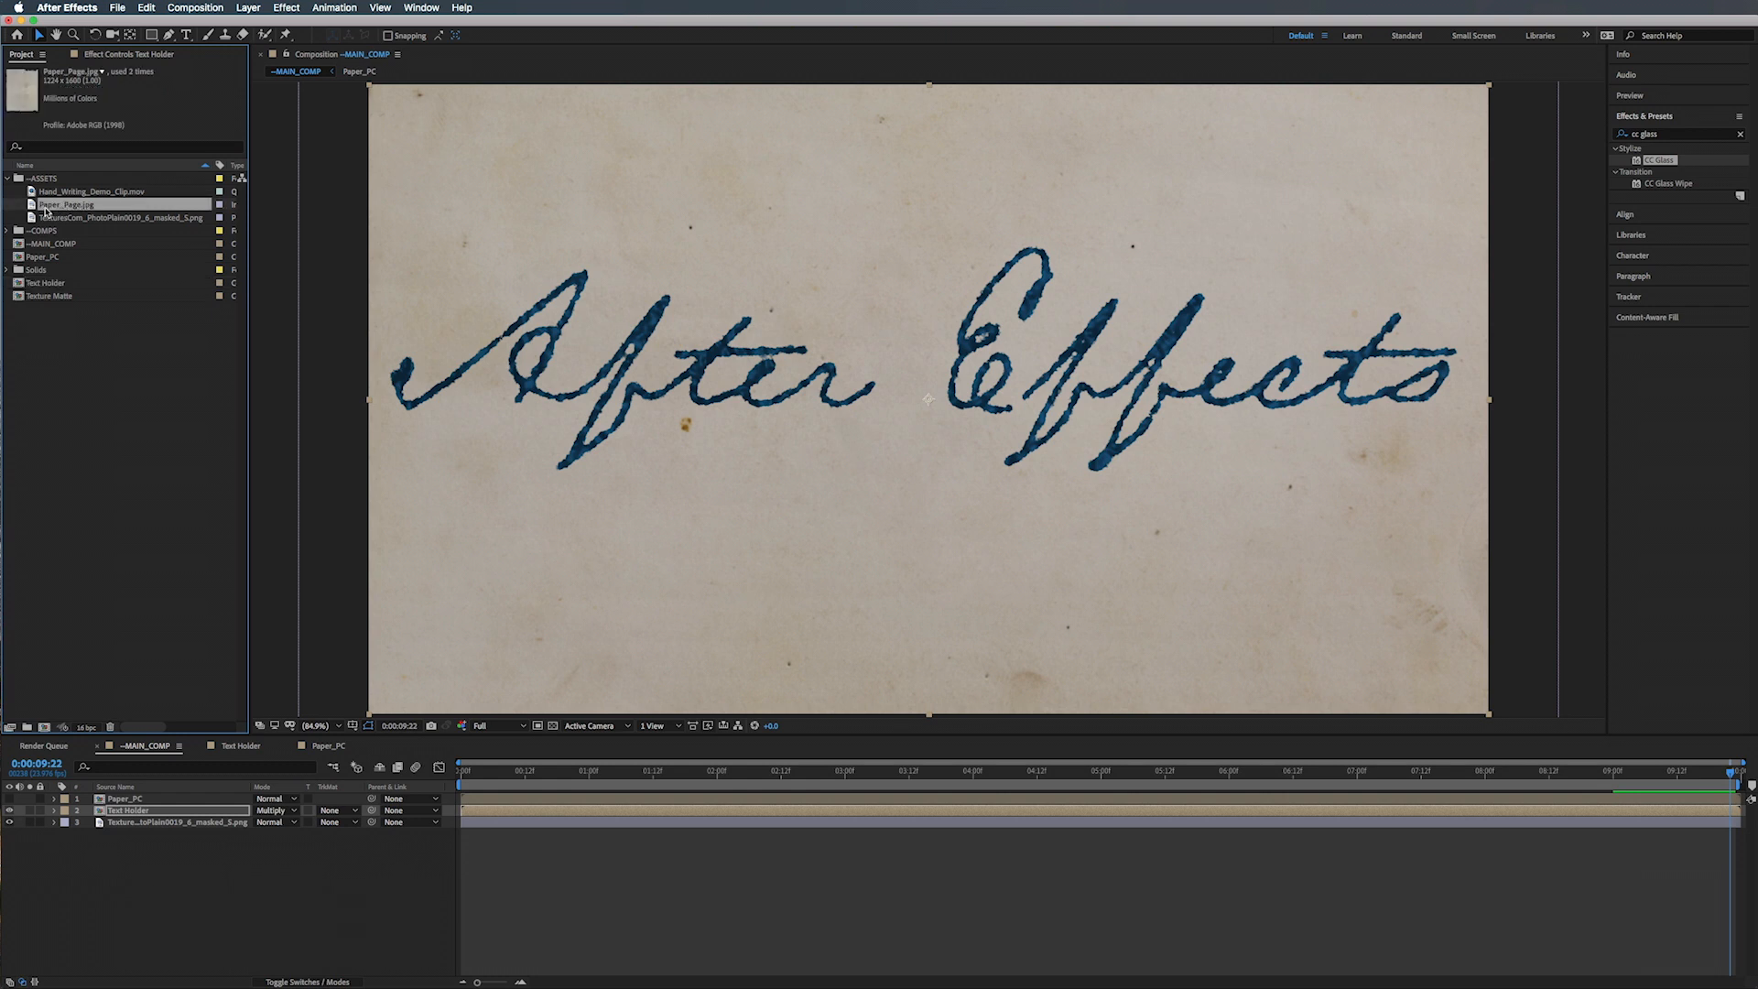
left_click_drag(49, 209, 128, 810)
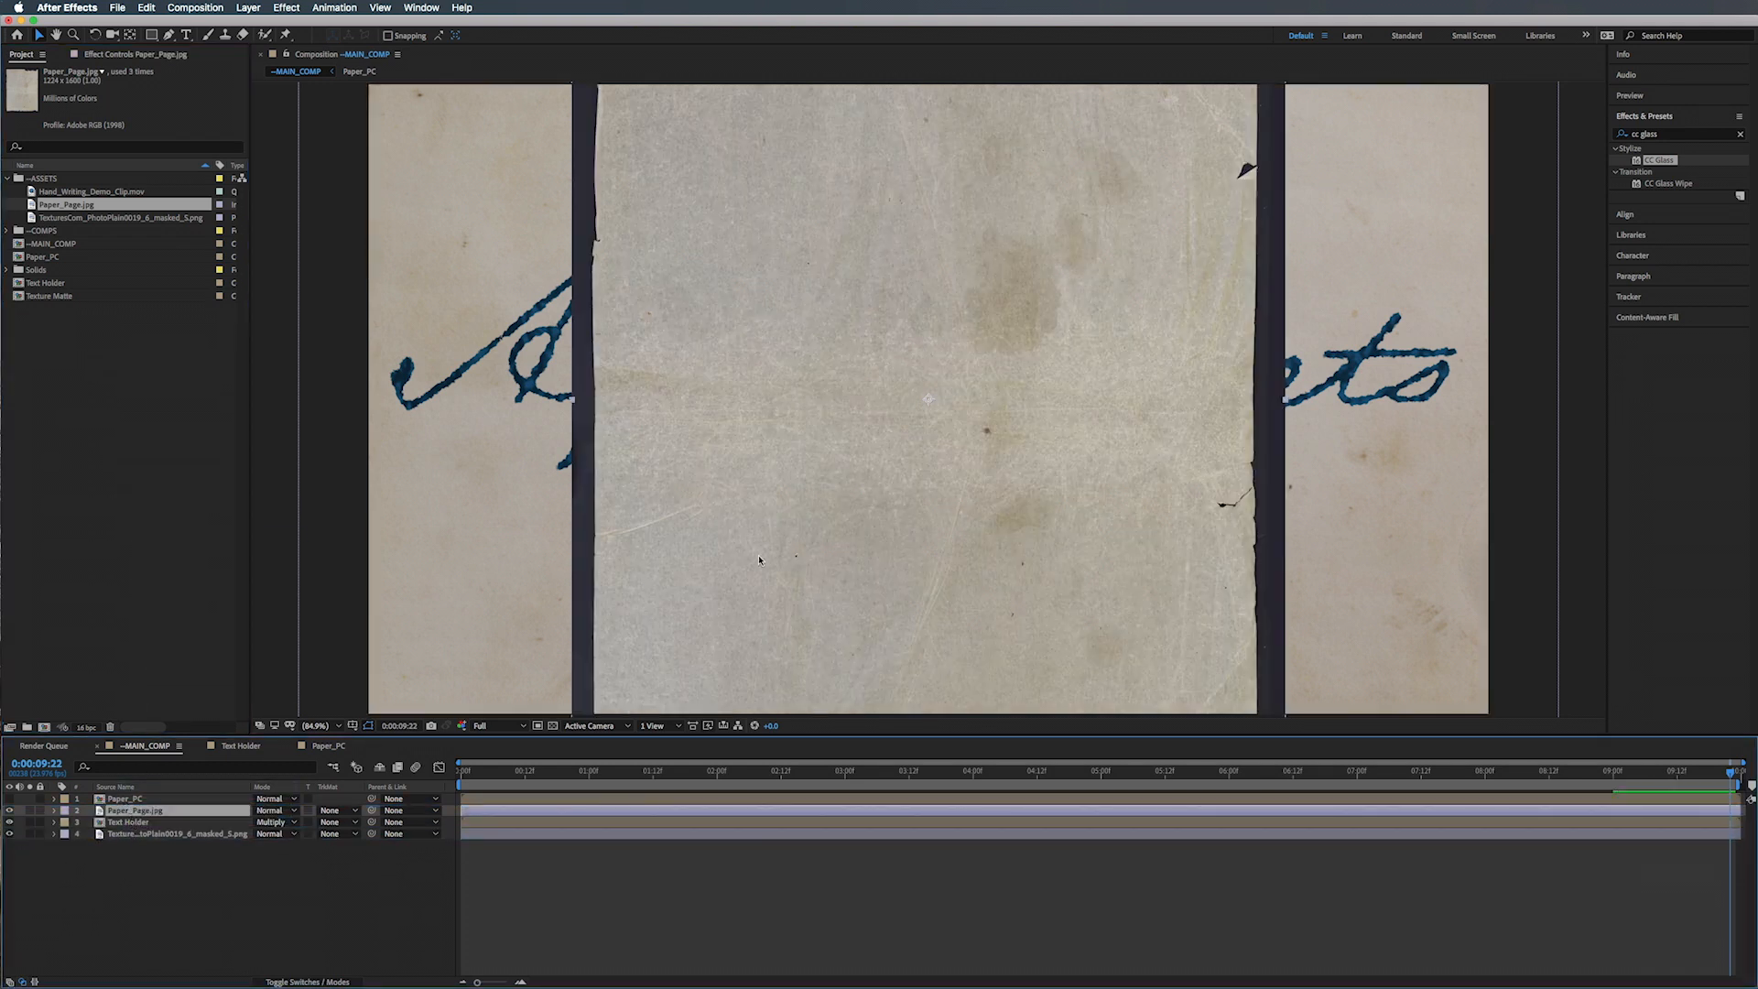
Step: Rotate the Paper_Page.jpg layer 90°, then enlarge and move it down so the paper covers the whole text area
key("r")
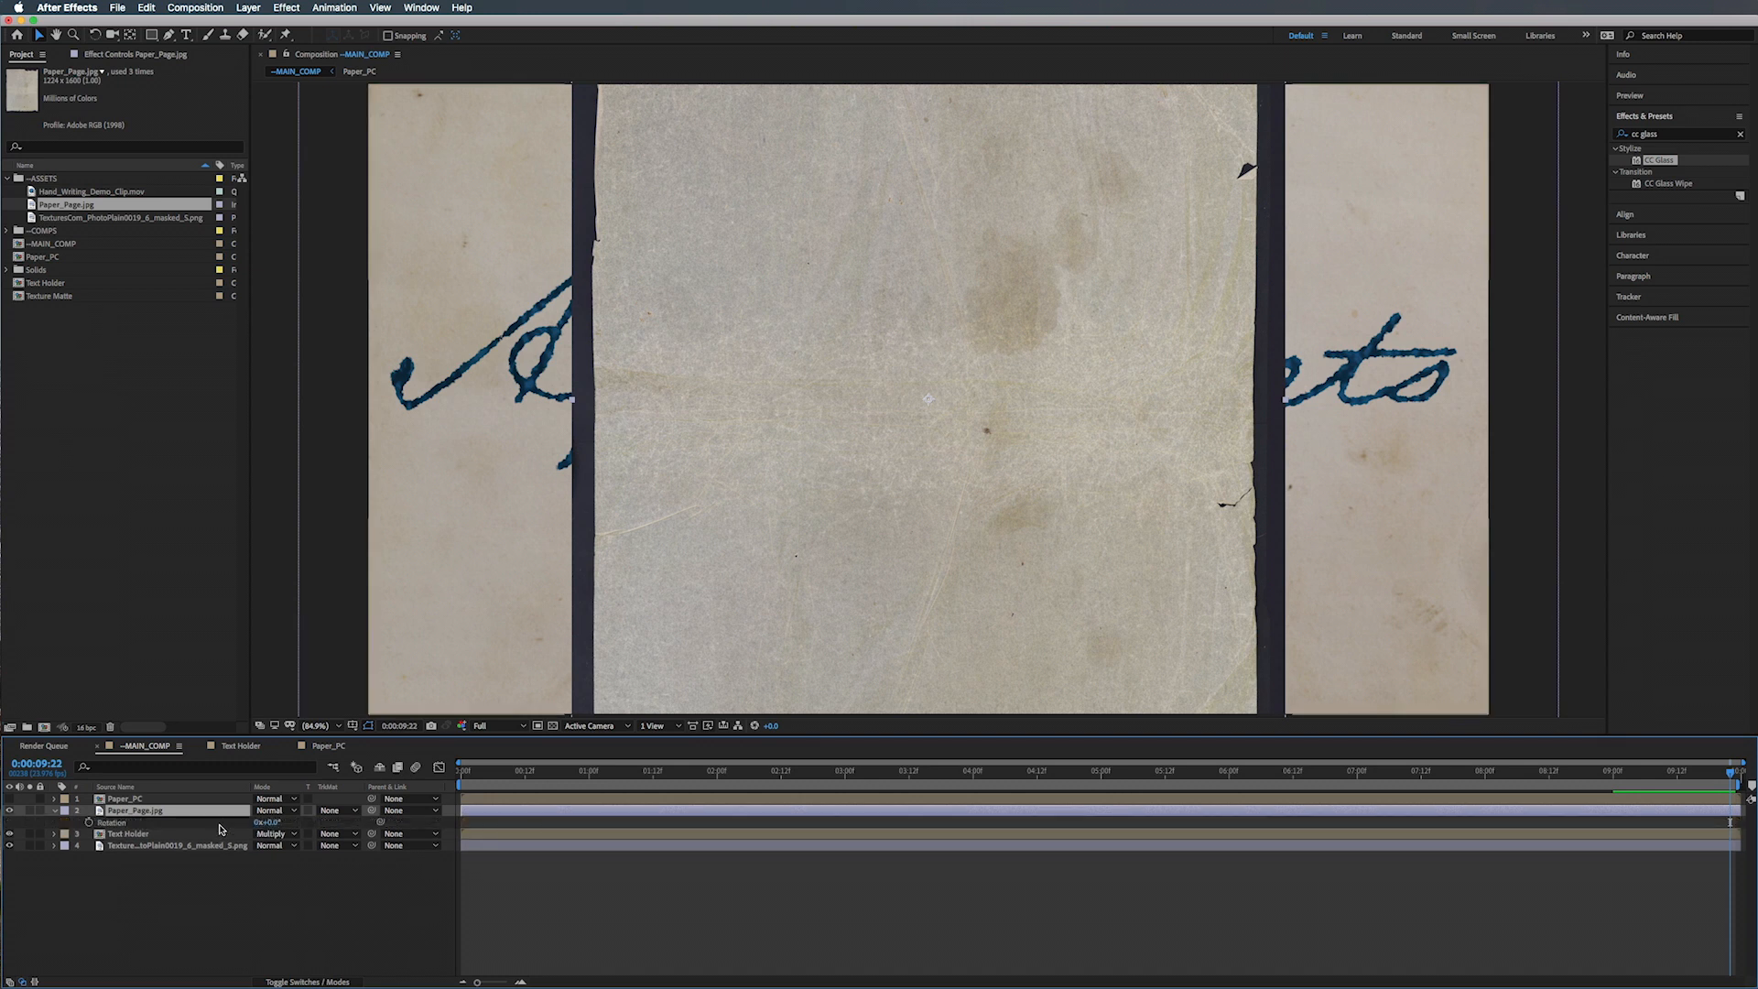
left_click(272, 822)
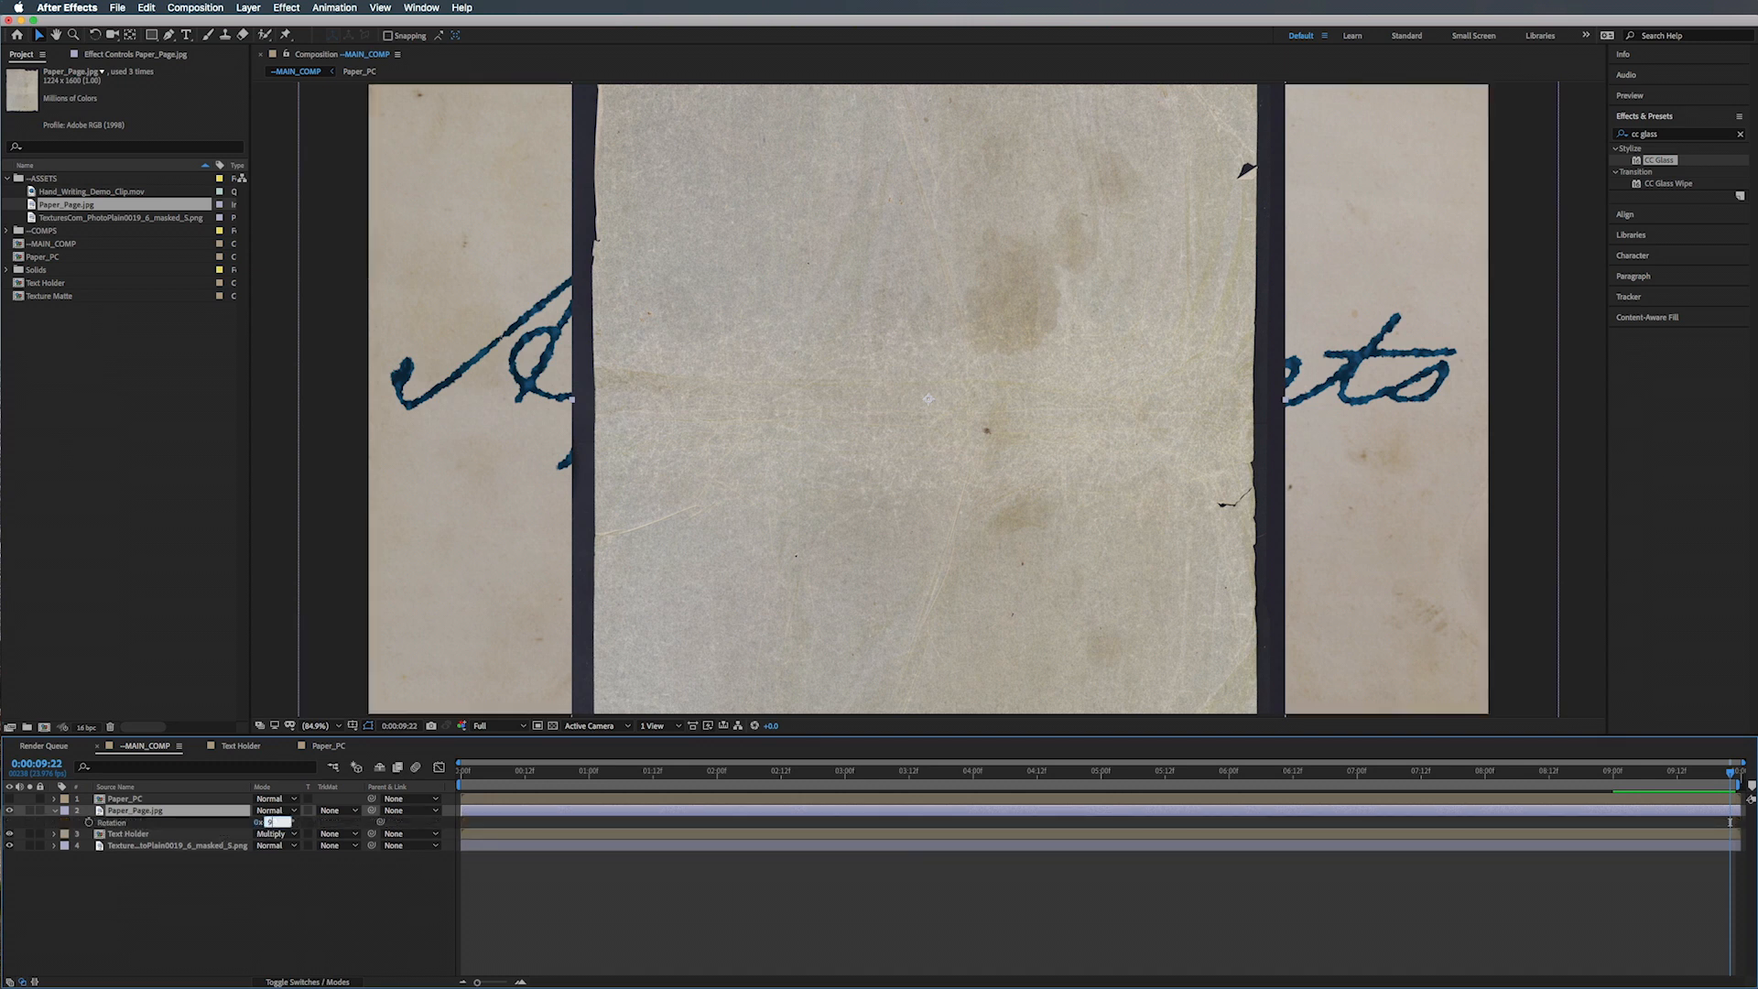
key("Return")
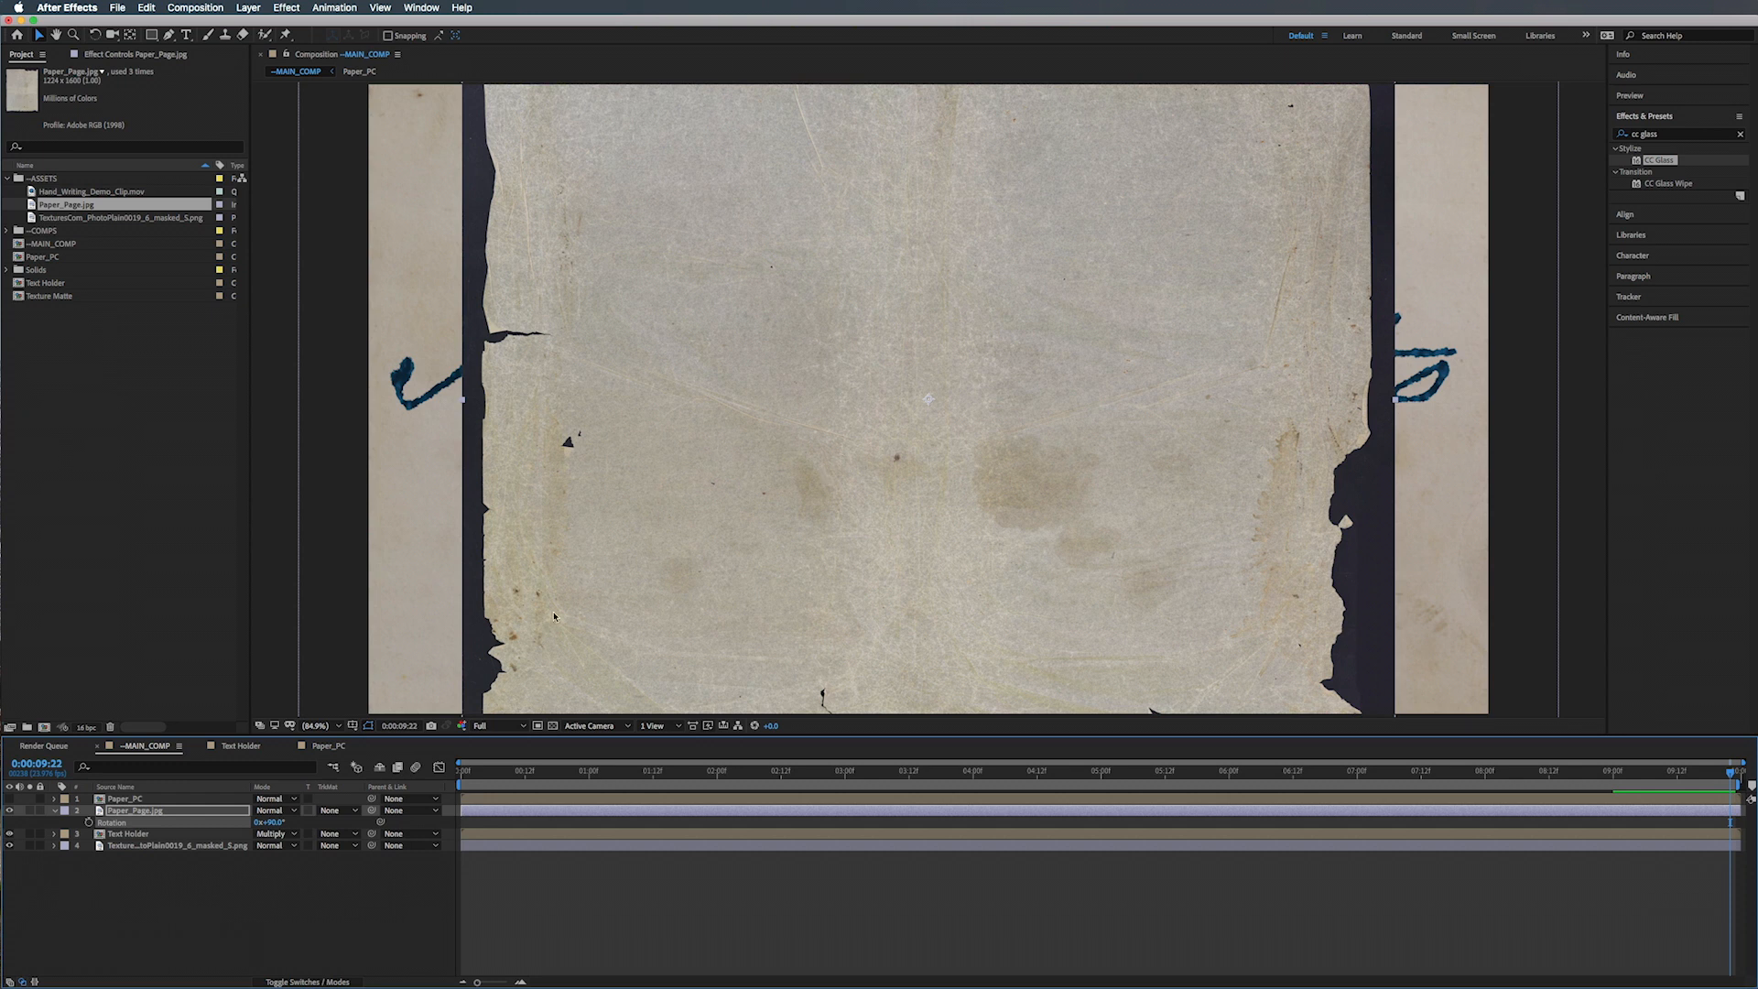
key("s")
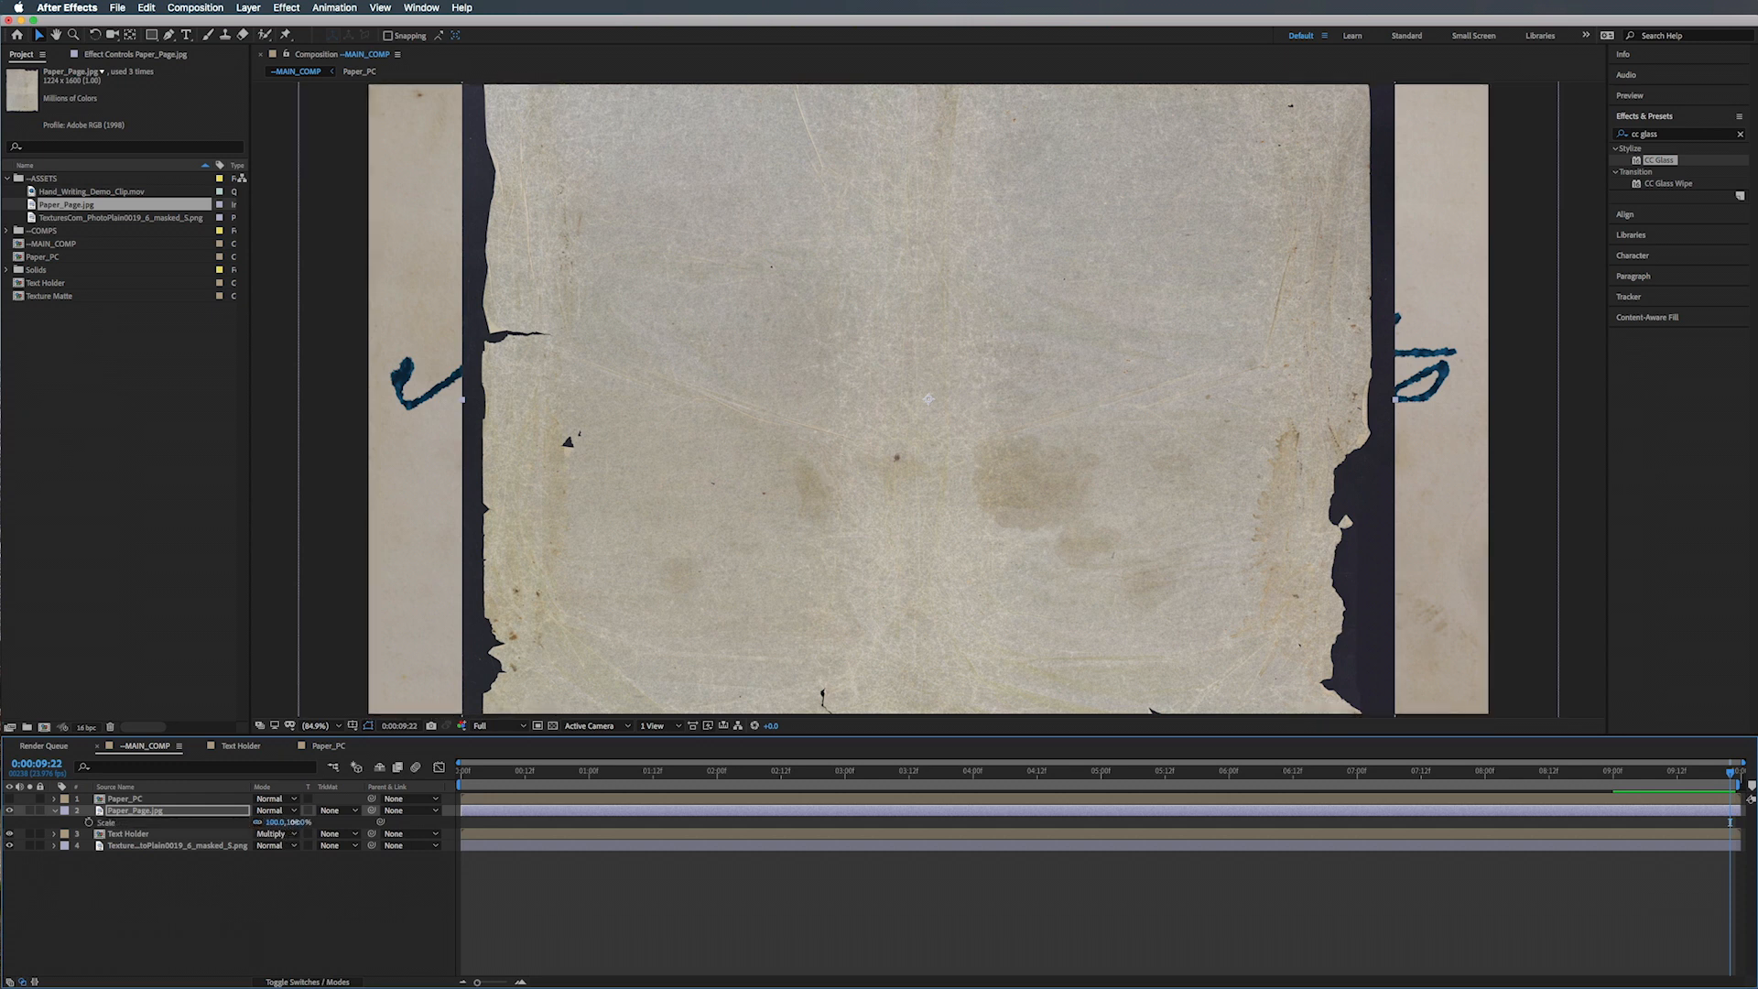
left_click_drag(293, 822, 310, 822)
left_click_drag(765, 360, 760, 488)
Step: Lower the Paper_Page.jpg layer's opacity to check its coverage of the text, and restore it to 100%
key("t")
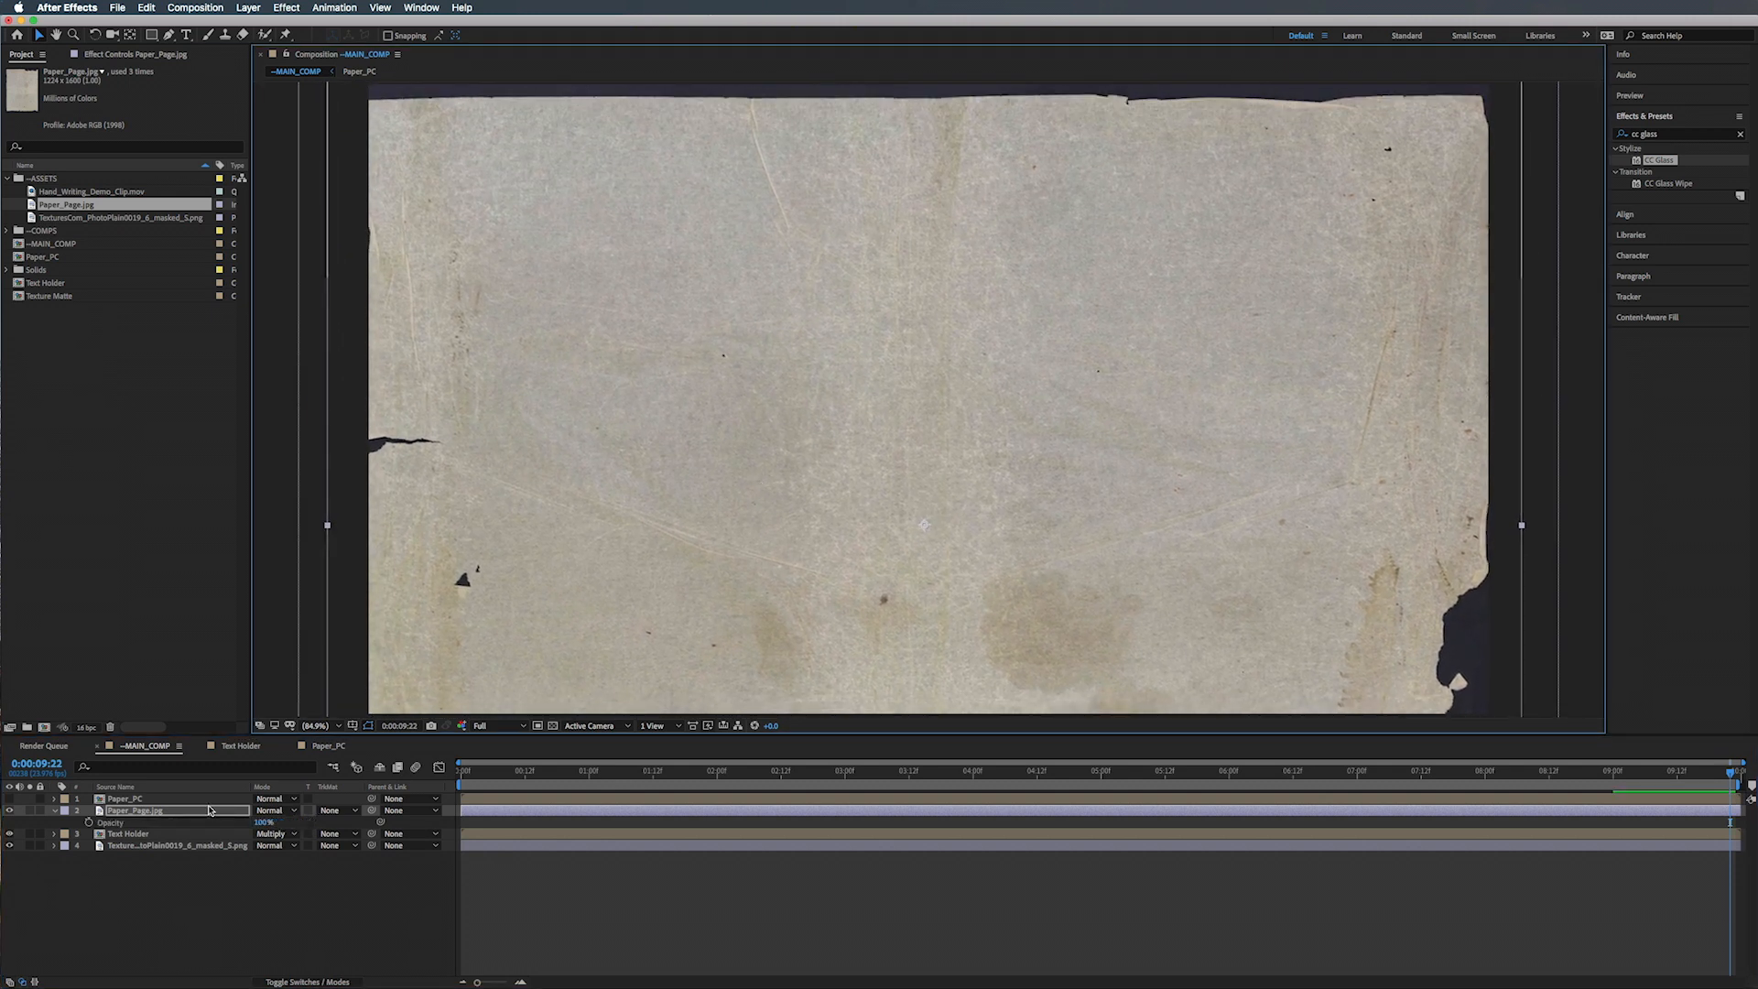
left_click_drag(263, 823, 250, 834)
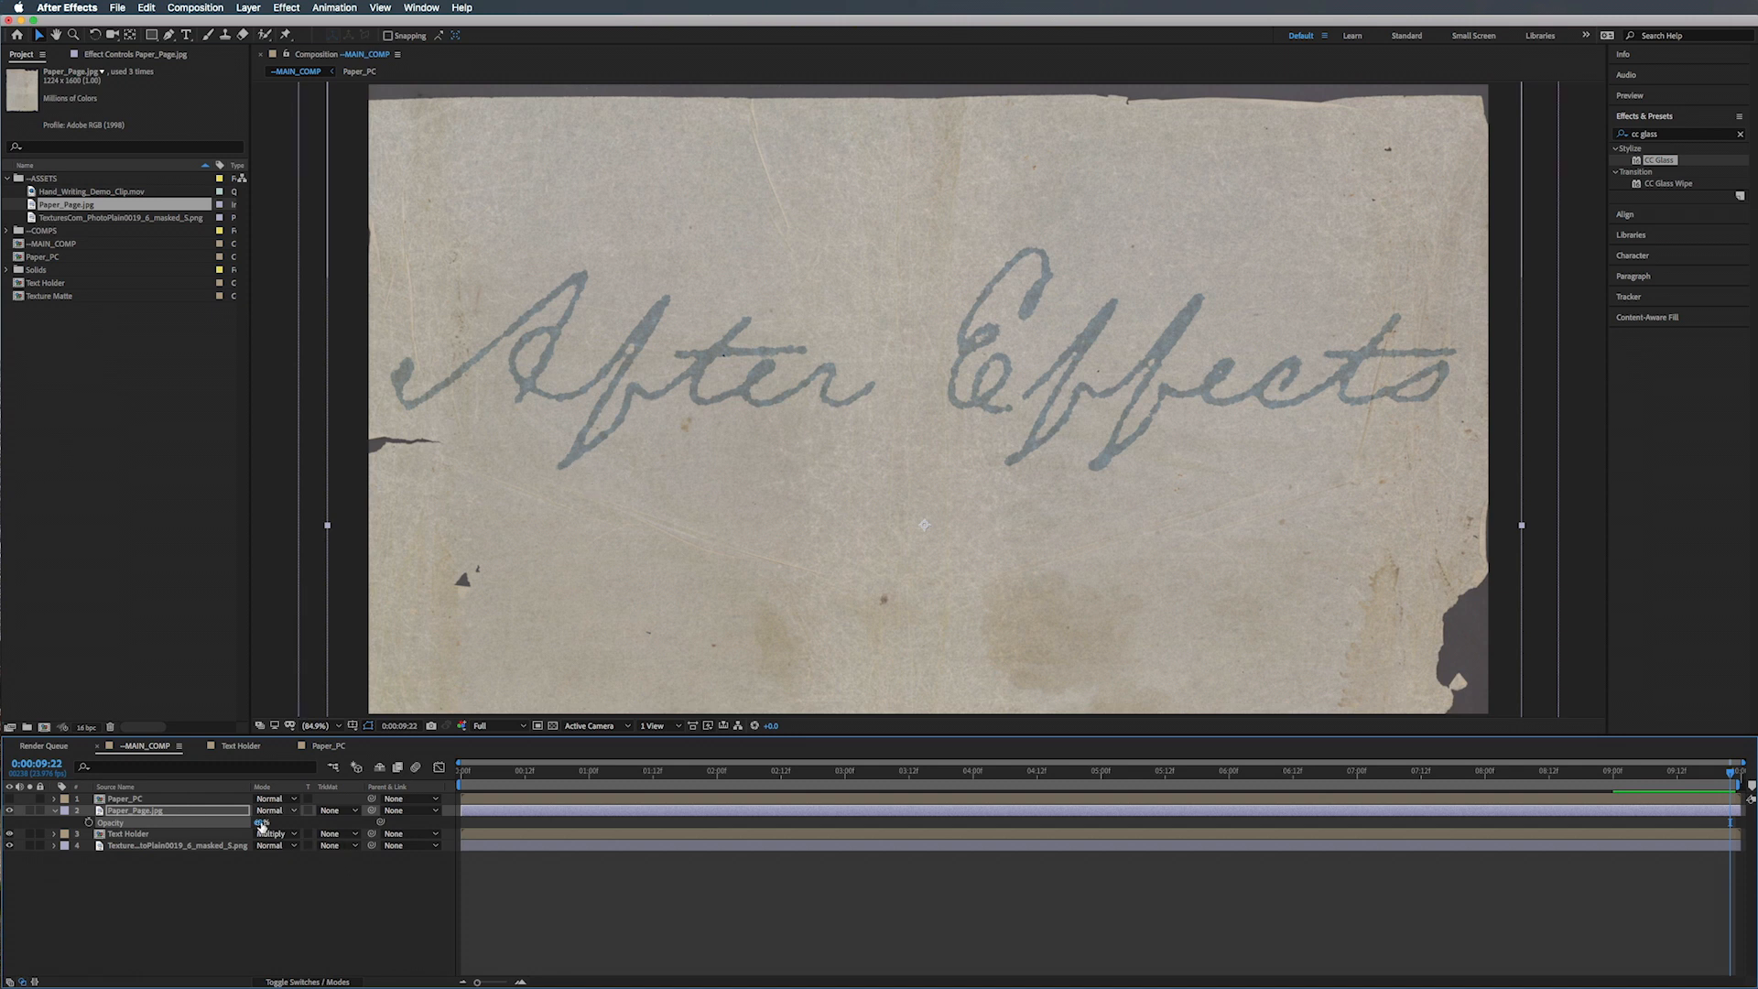
left_click_drag(264, 822, 308, 839)
Step: Find the Color Correction category's Tint effect and apply it to the Paper_Page.jpg layer to make it grayscale
left_click(211, 811)
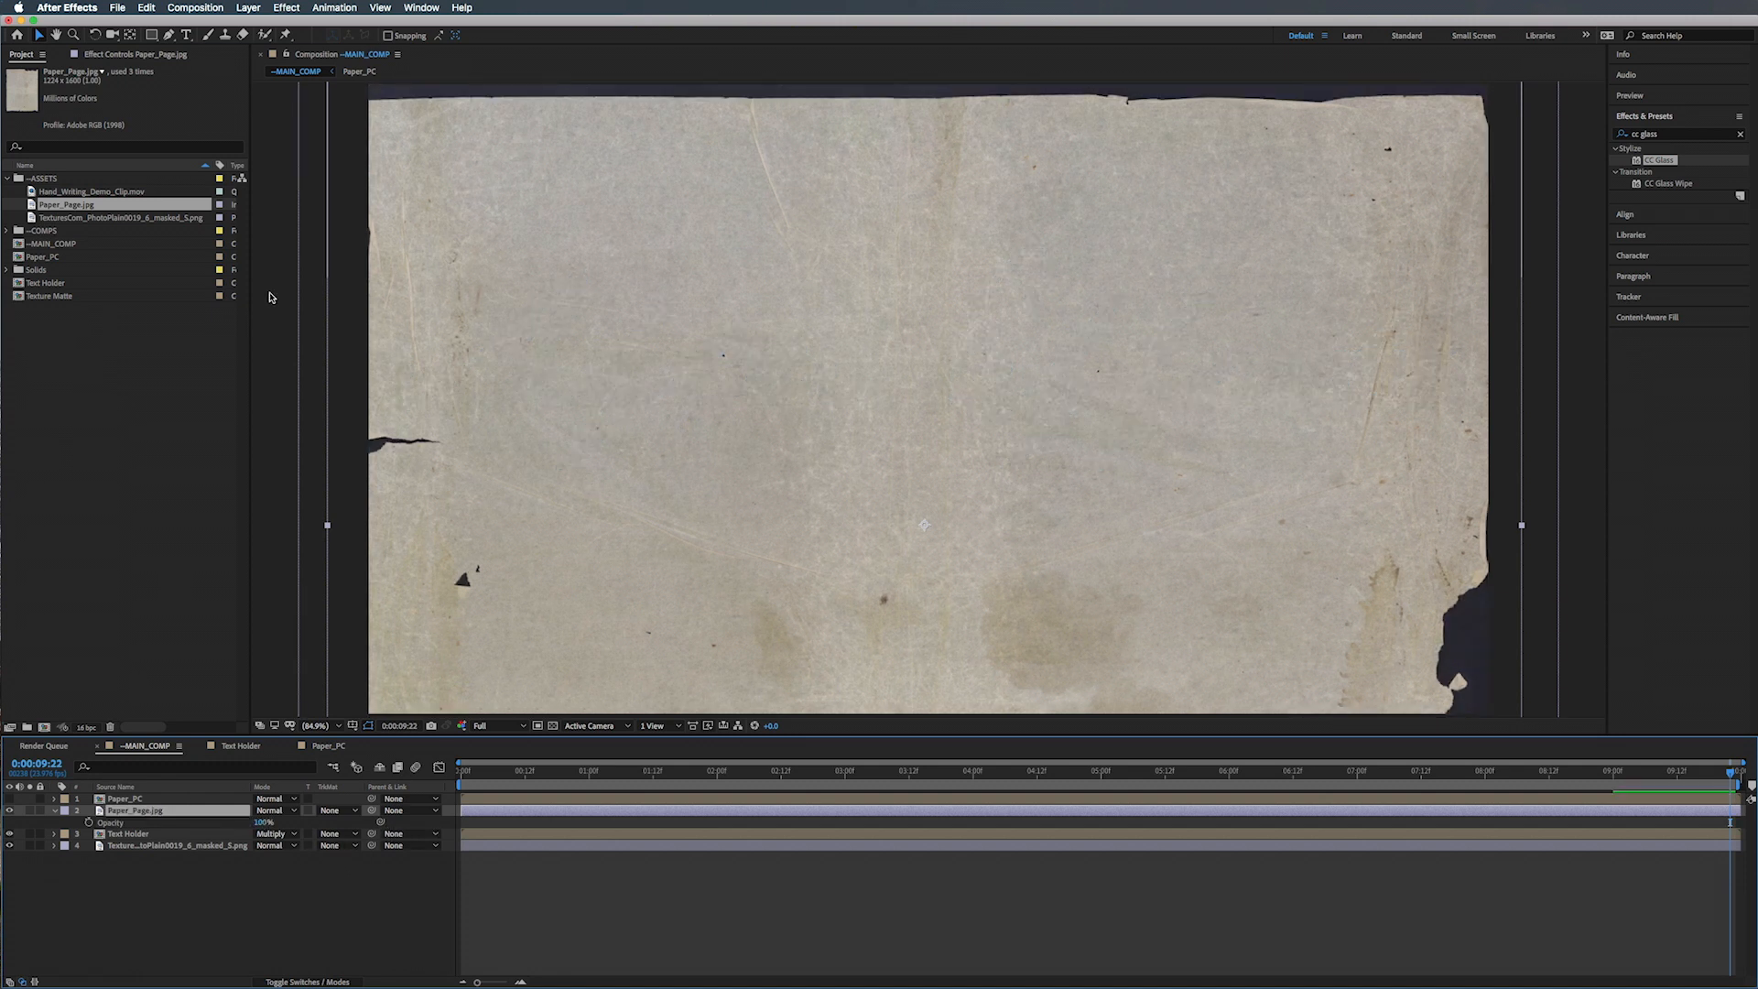
left_click(98, 55)
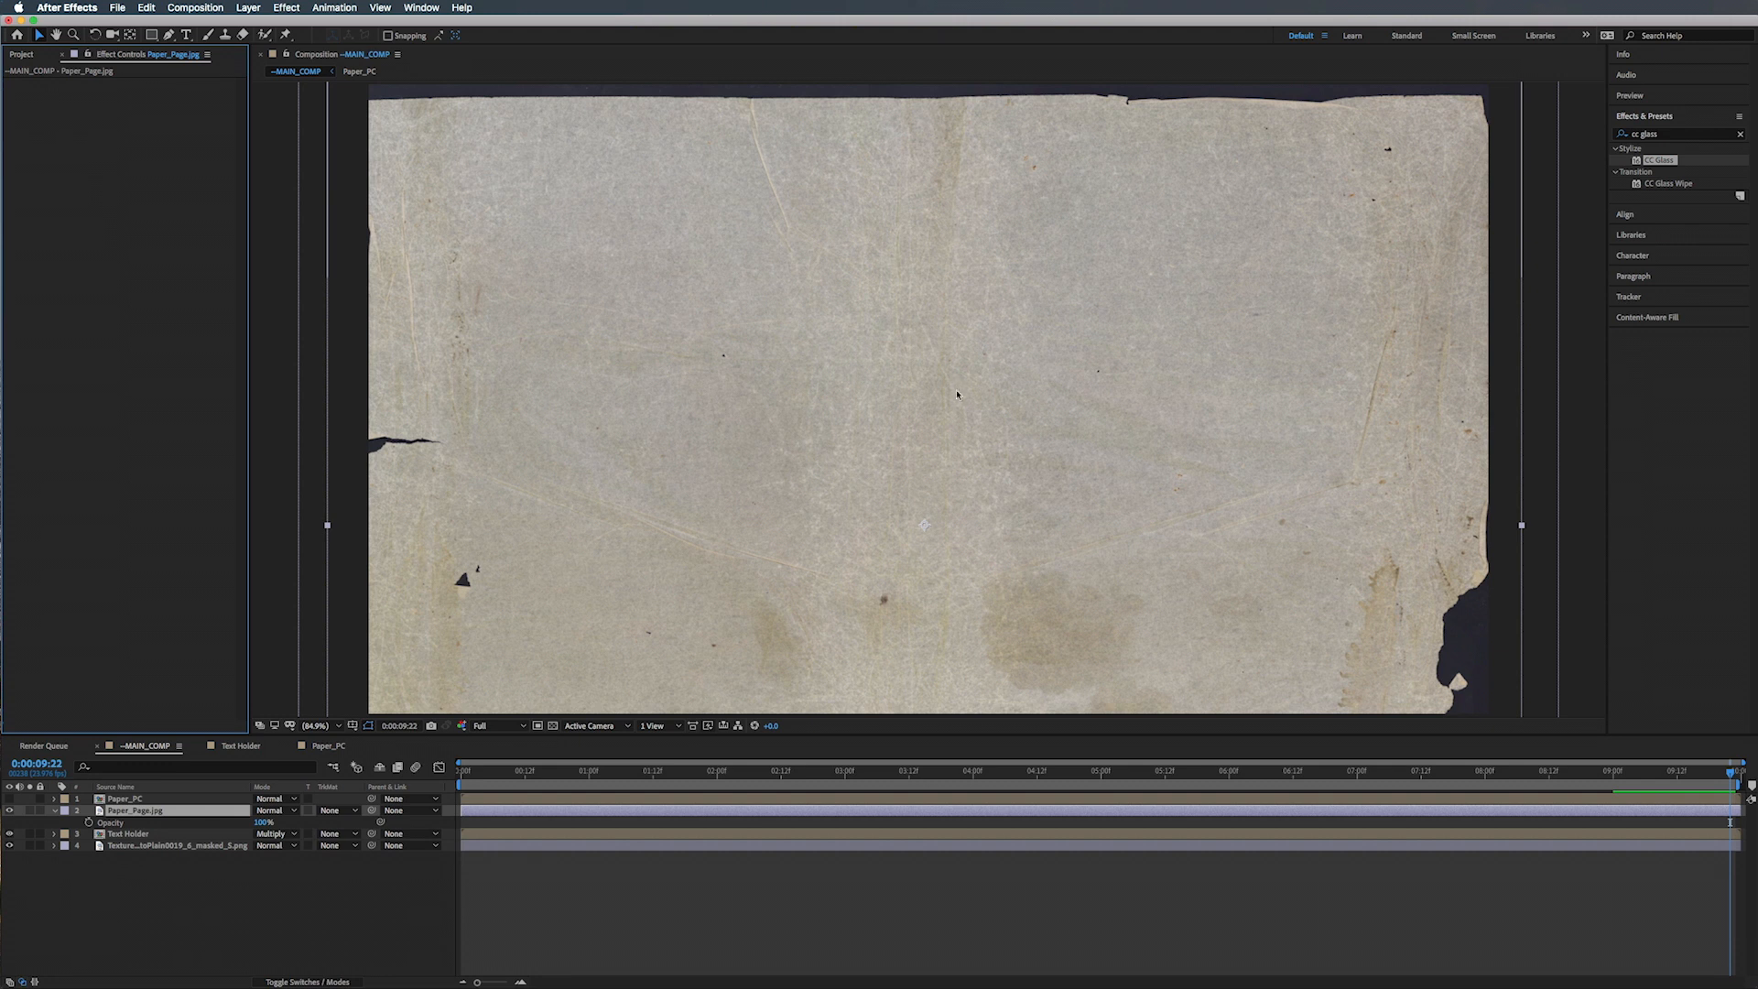
double_click(1653, 135)
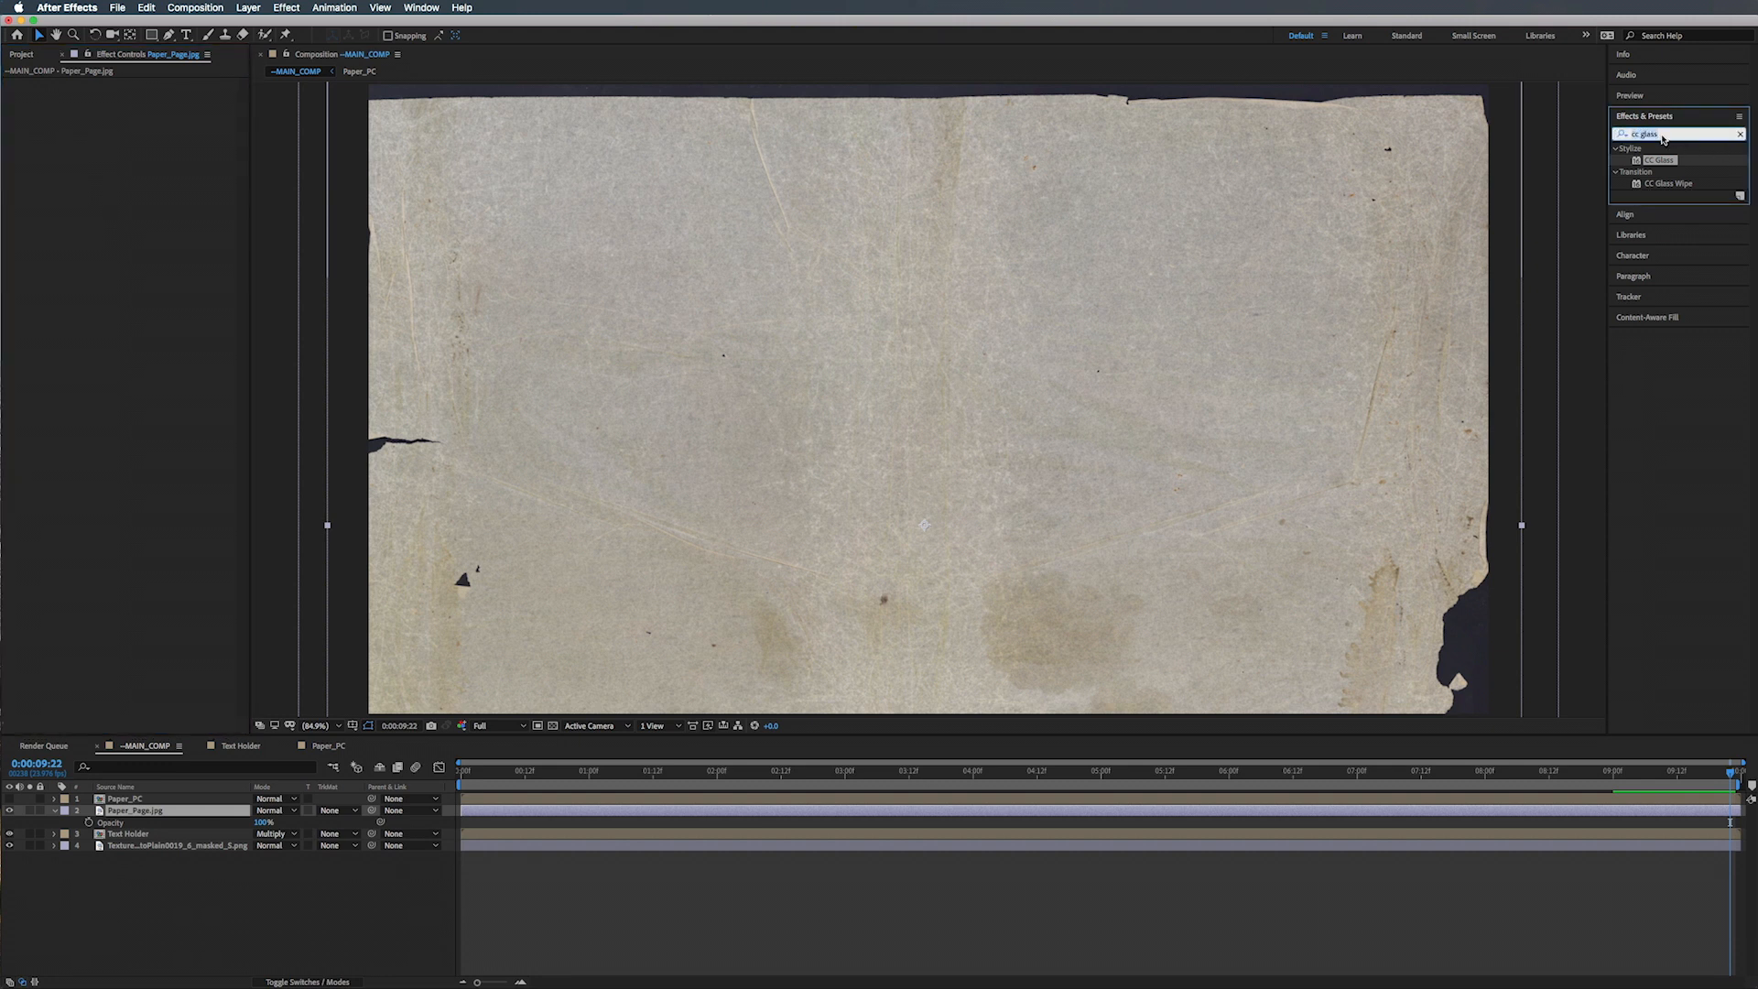
type("tint")
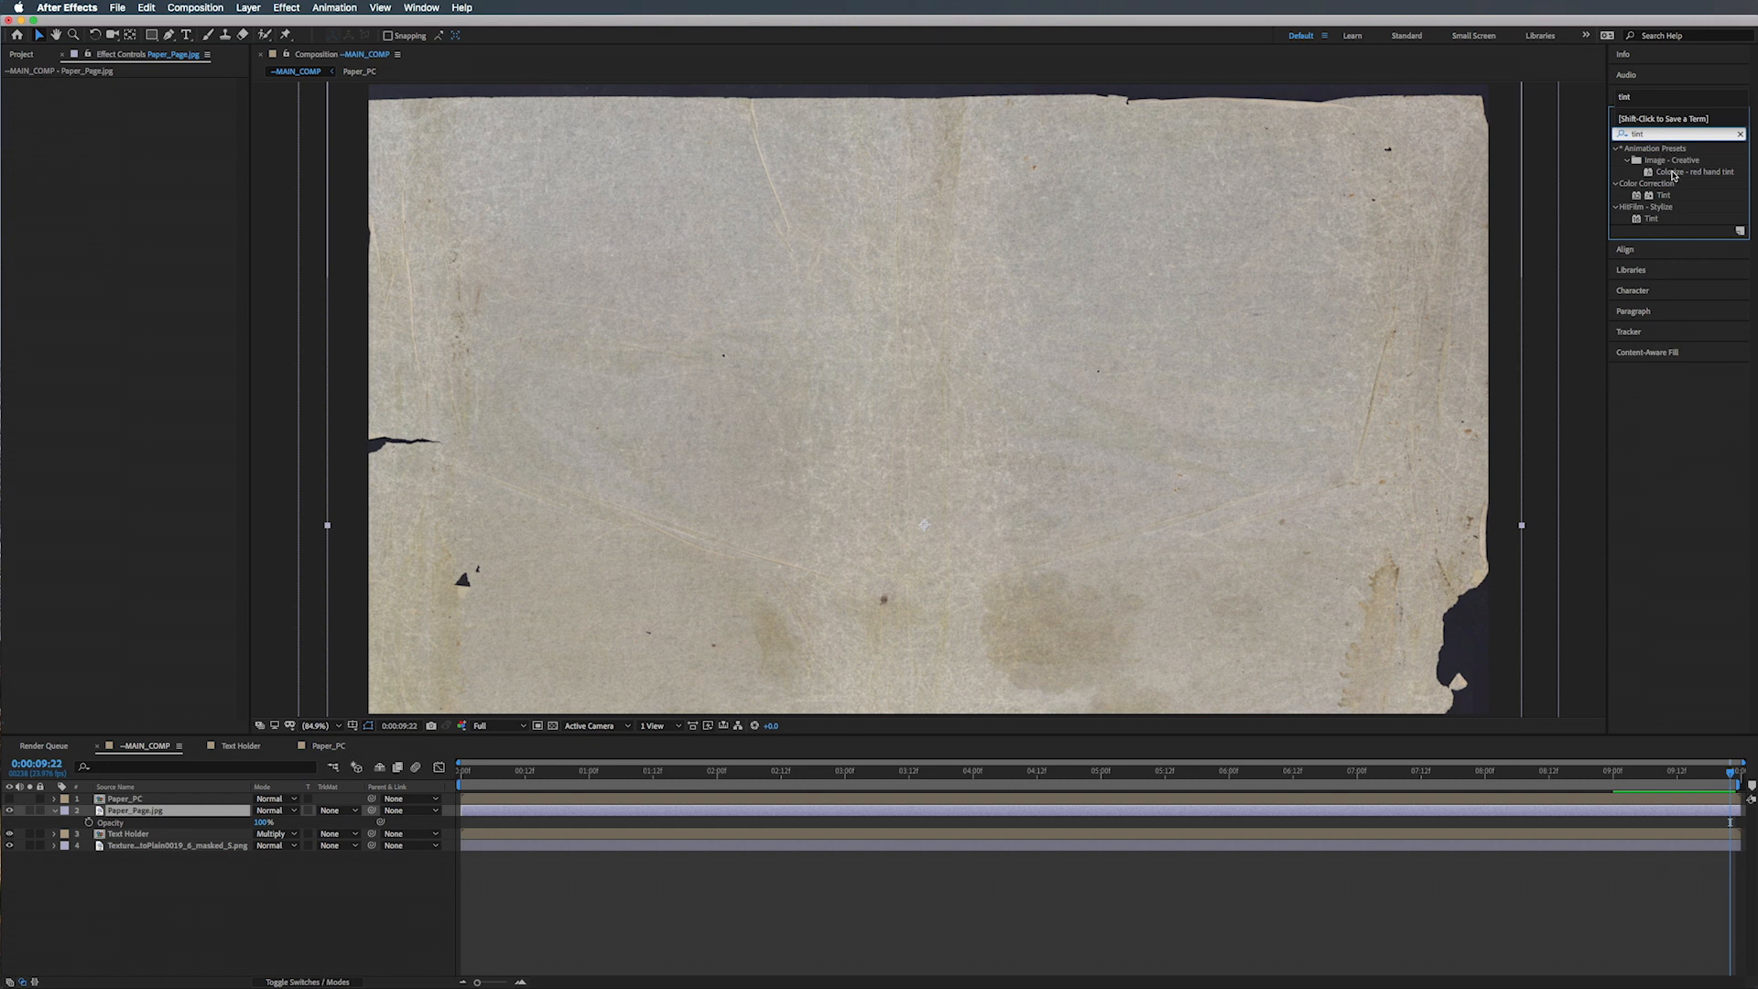
left_click_drag(1666, 201, 114, 187)
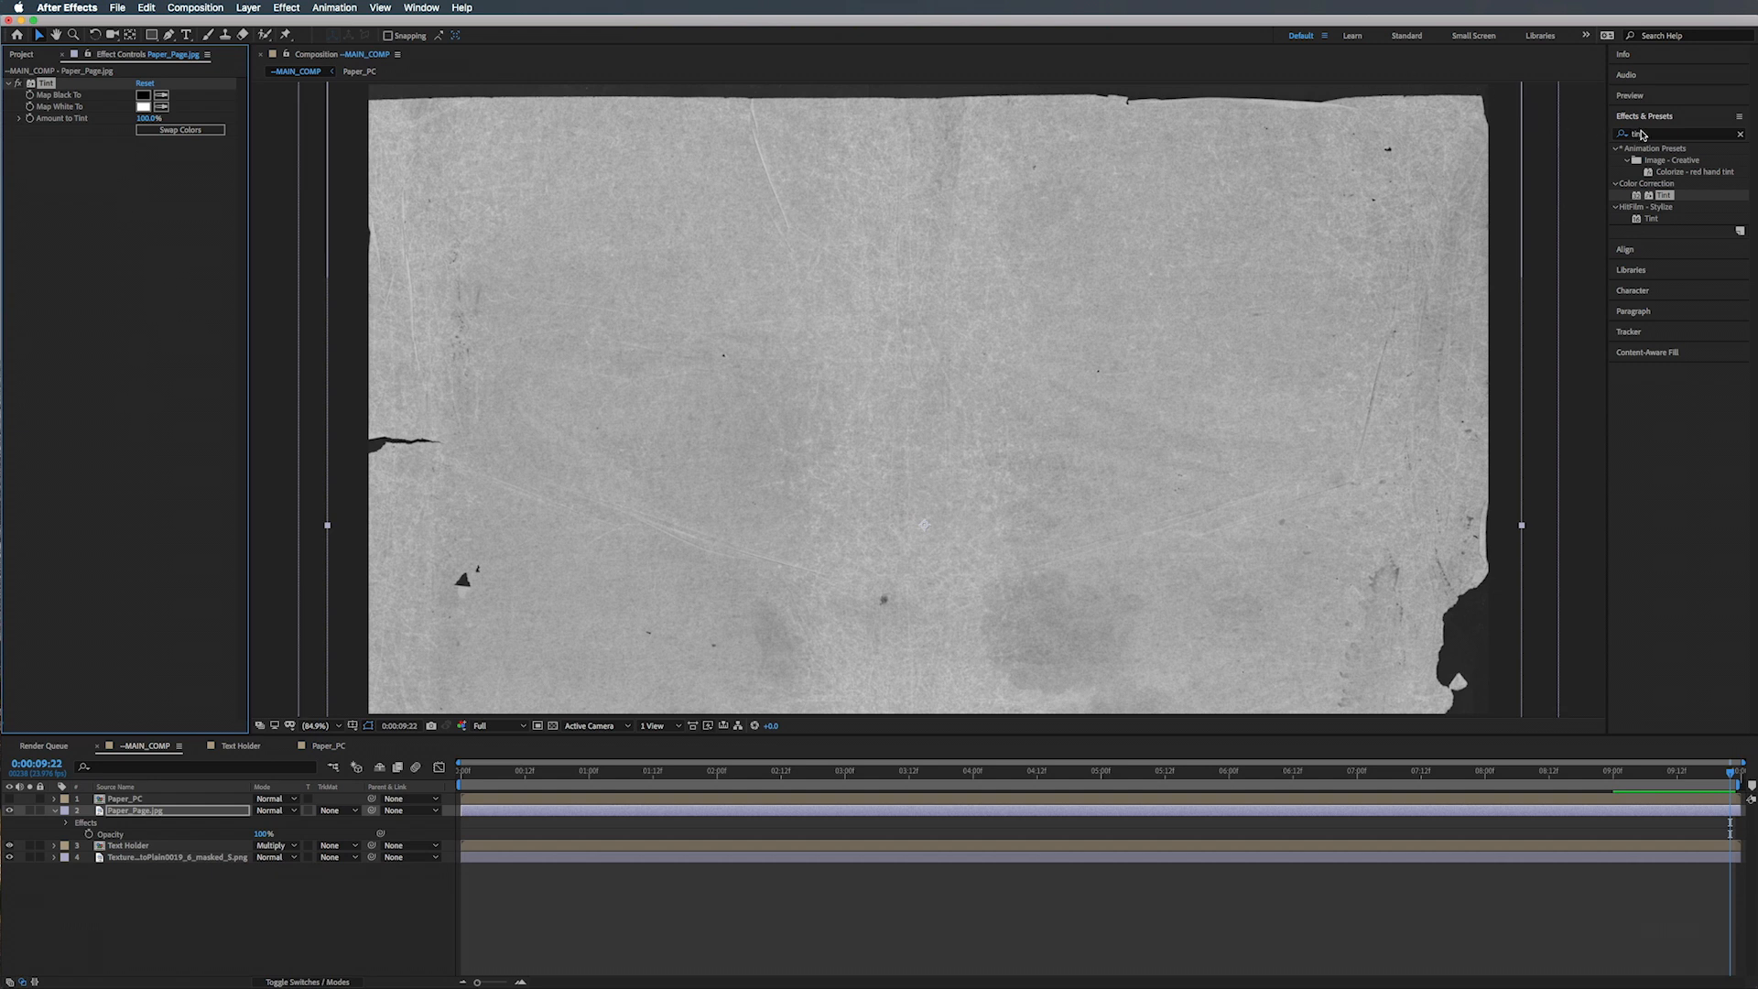
Step: Apply the Curves effect to the Paper_Page.jpg layer and shape a steep RGB curve for a high-contrast black-and-white texture
left_click(1636, 133)
type("curves")
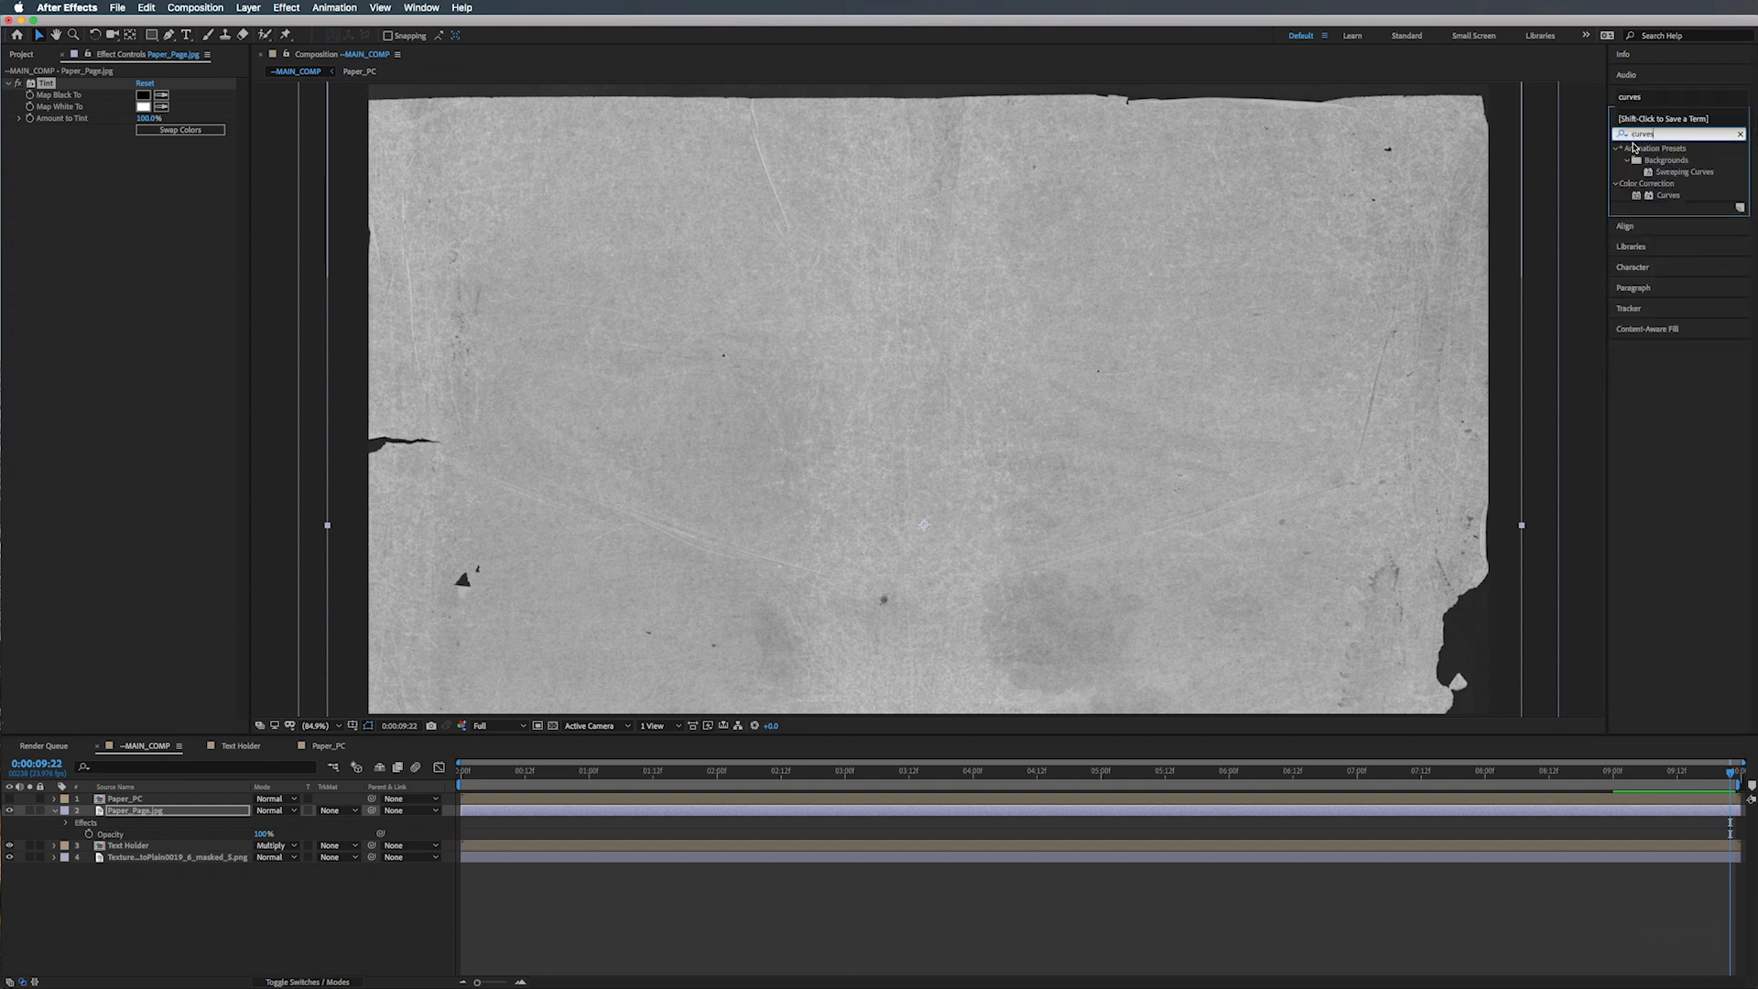
left_click_drag(1668, 195, 146, 230)
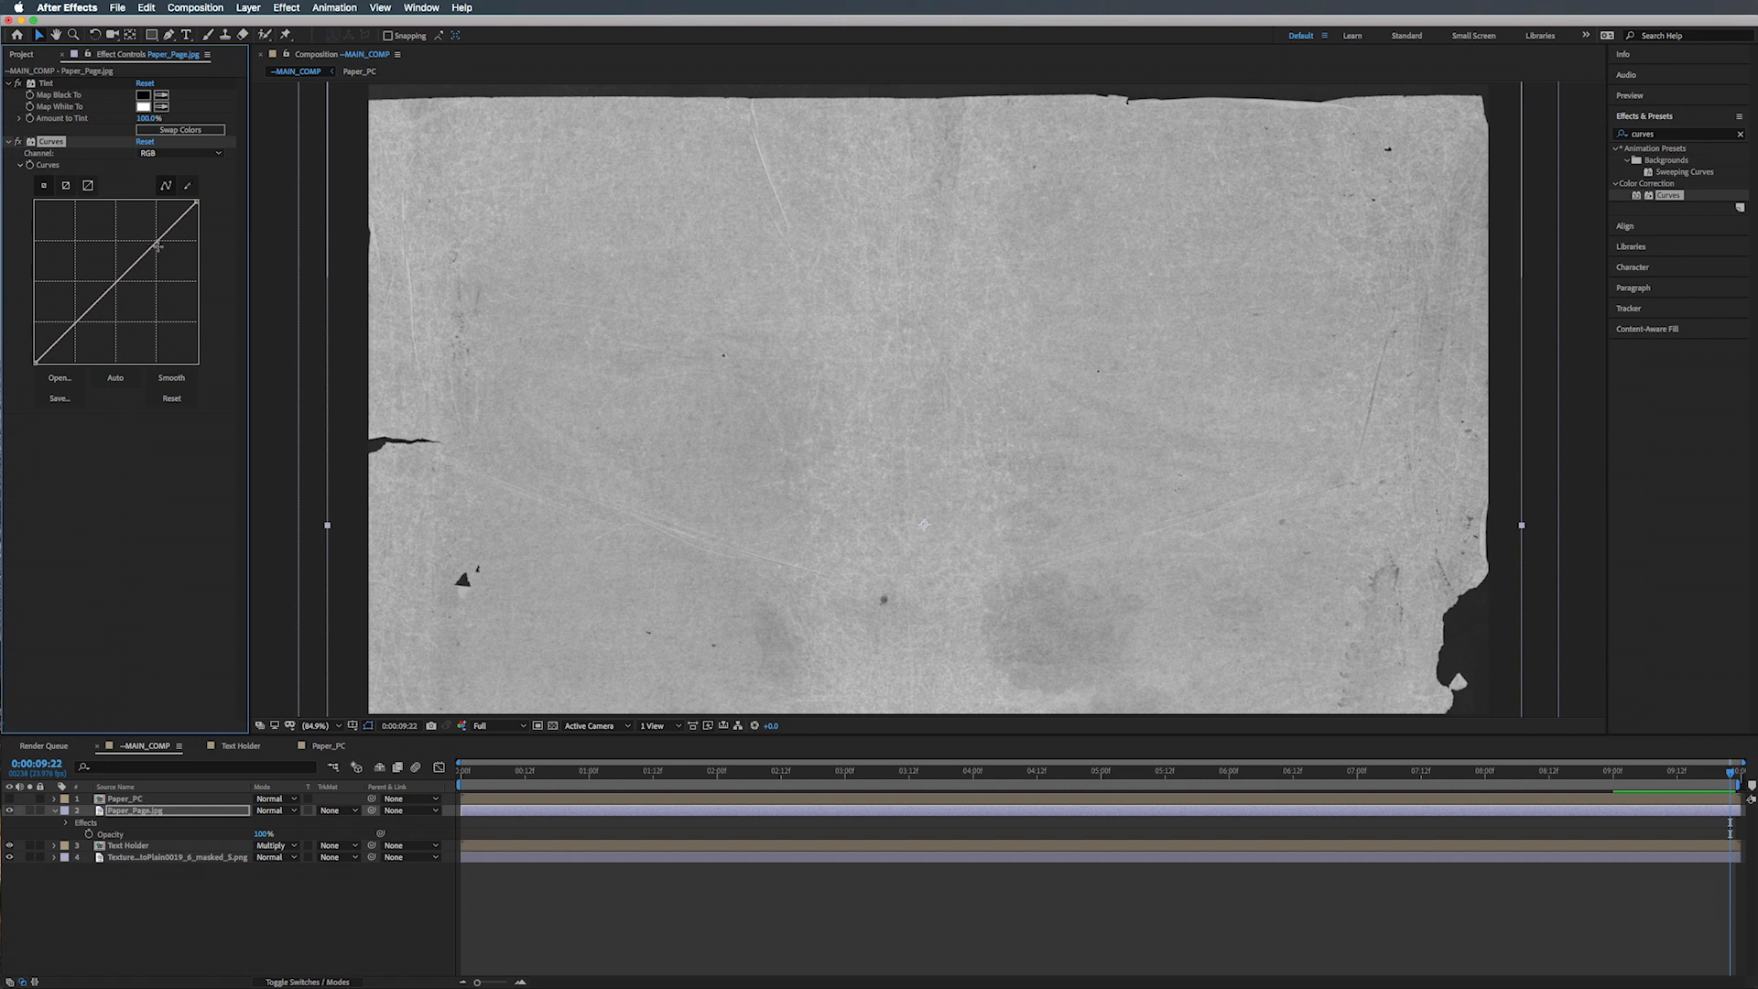
left_click_drag(158, 246, 150, 216)
left_click_drag(57, 321, 111, 362)
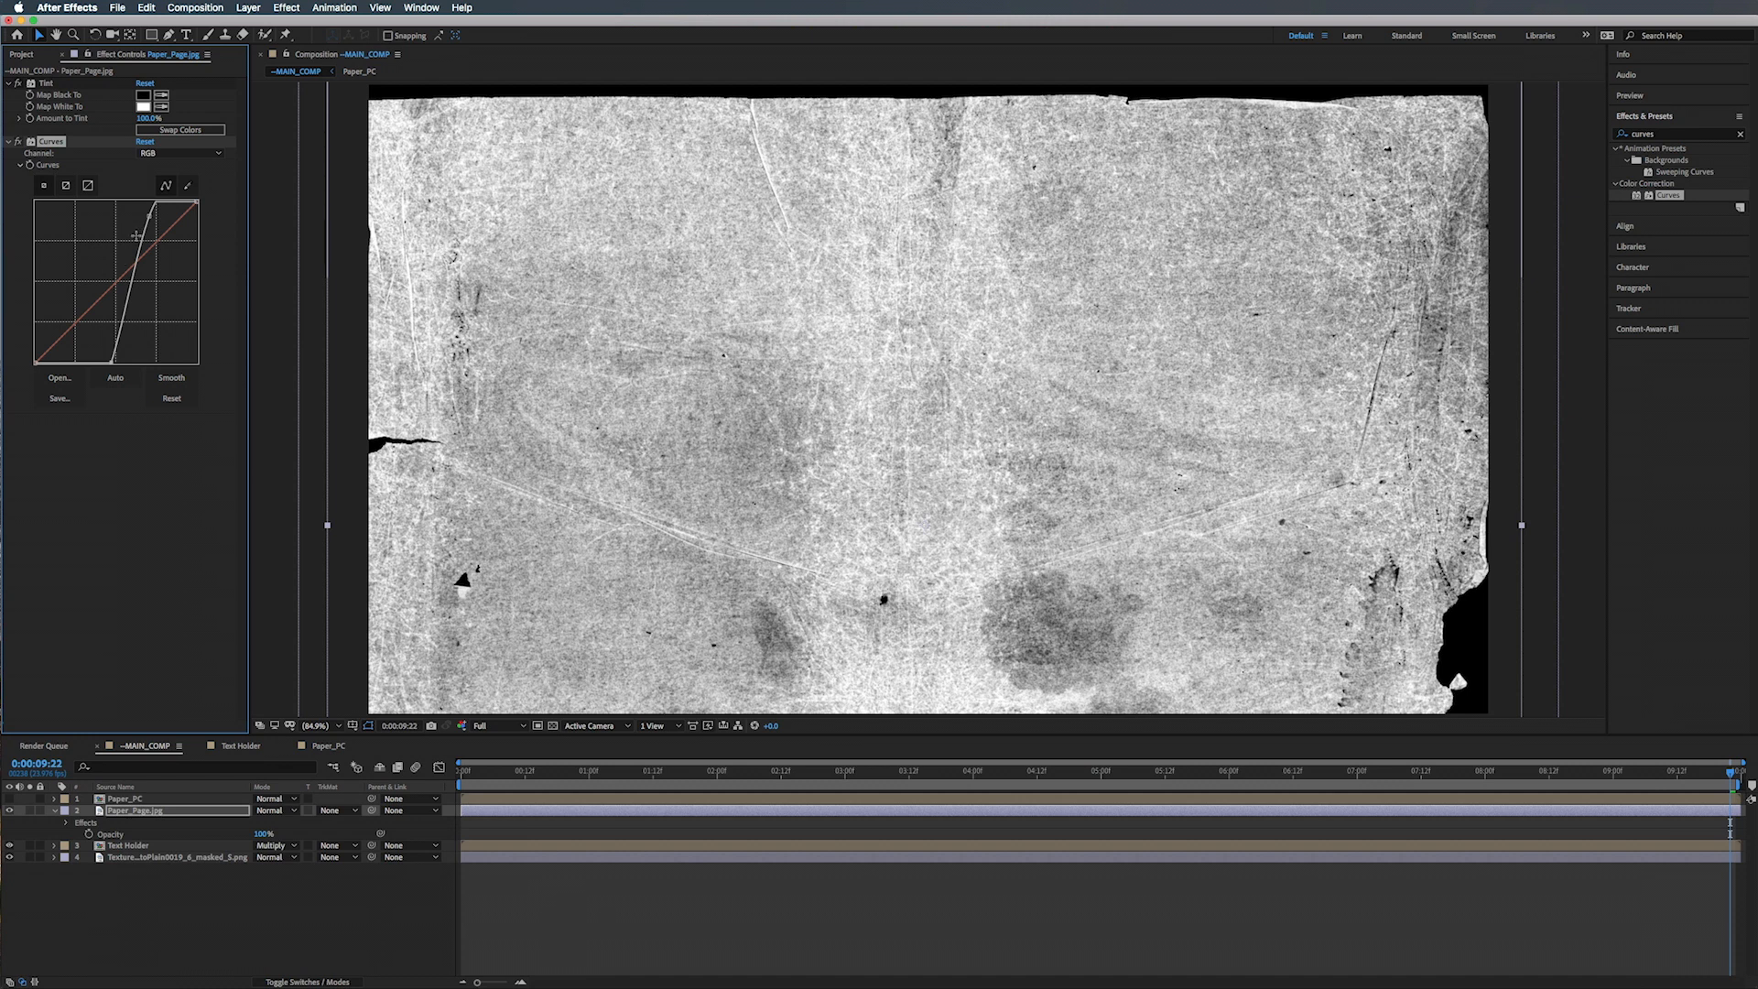
left_click_drag(149, 215, 145, 203)
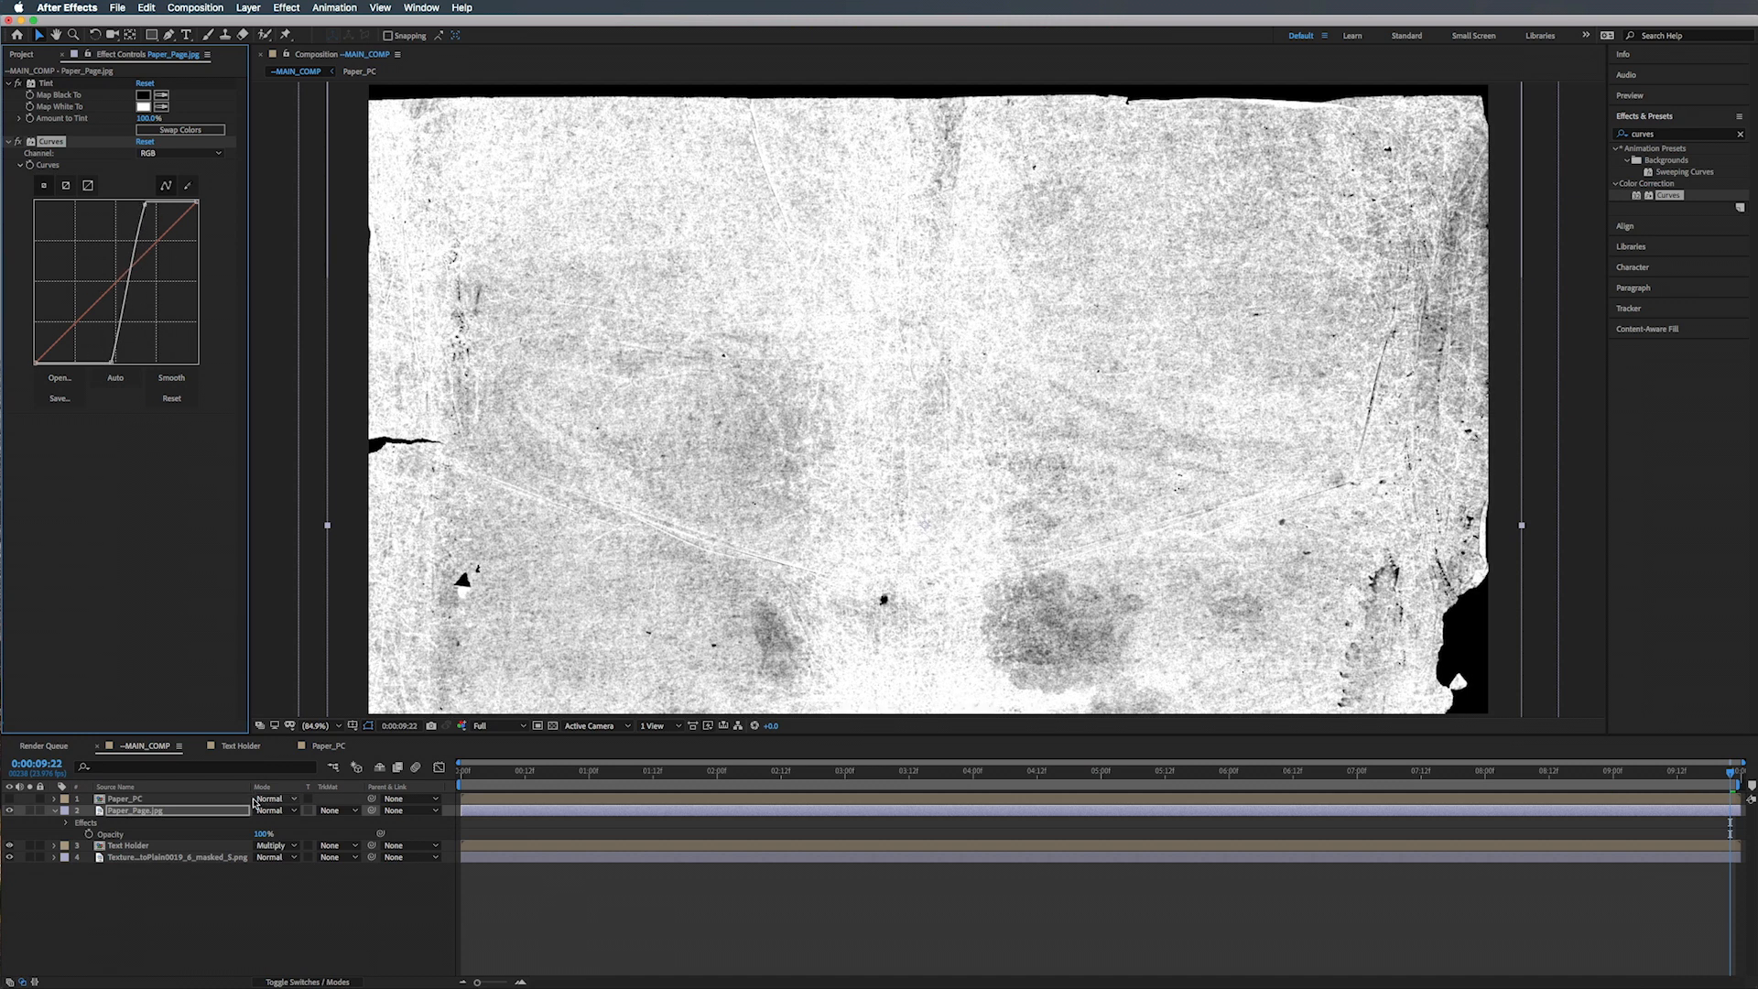
Step: Set the Text Holder layer's track matte to Luma Matte using Paper_Page.jpg
left_click(54, 811)
left_click(133, 823)
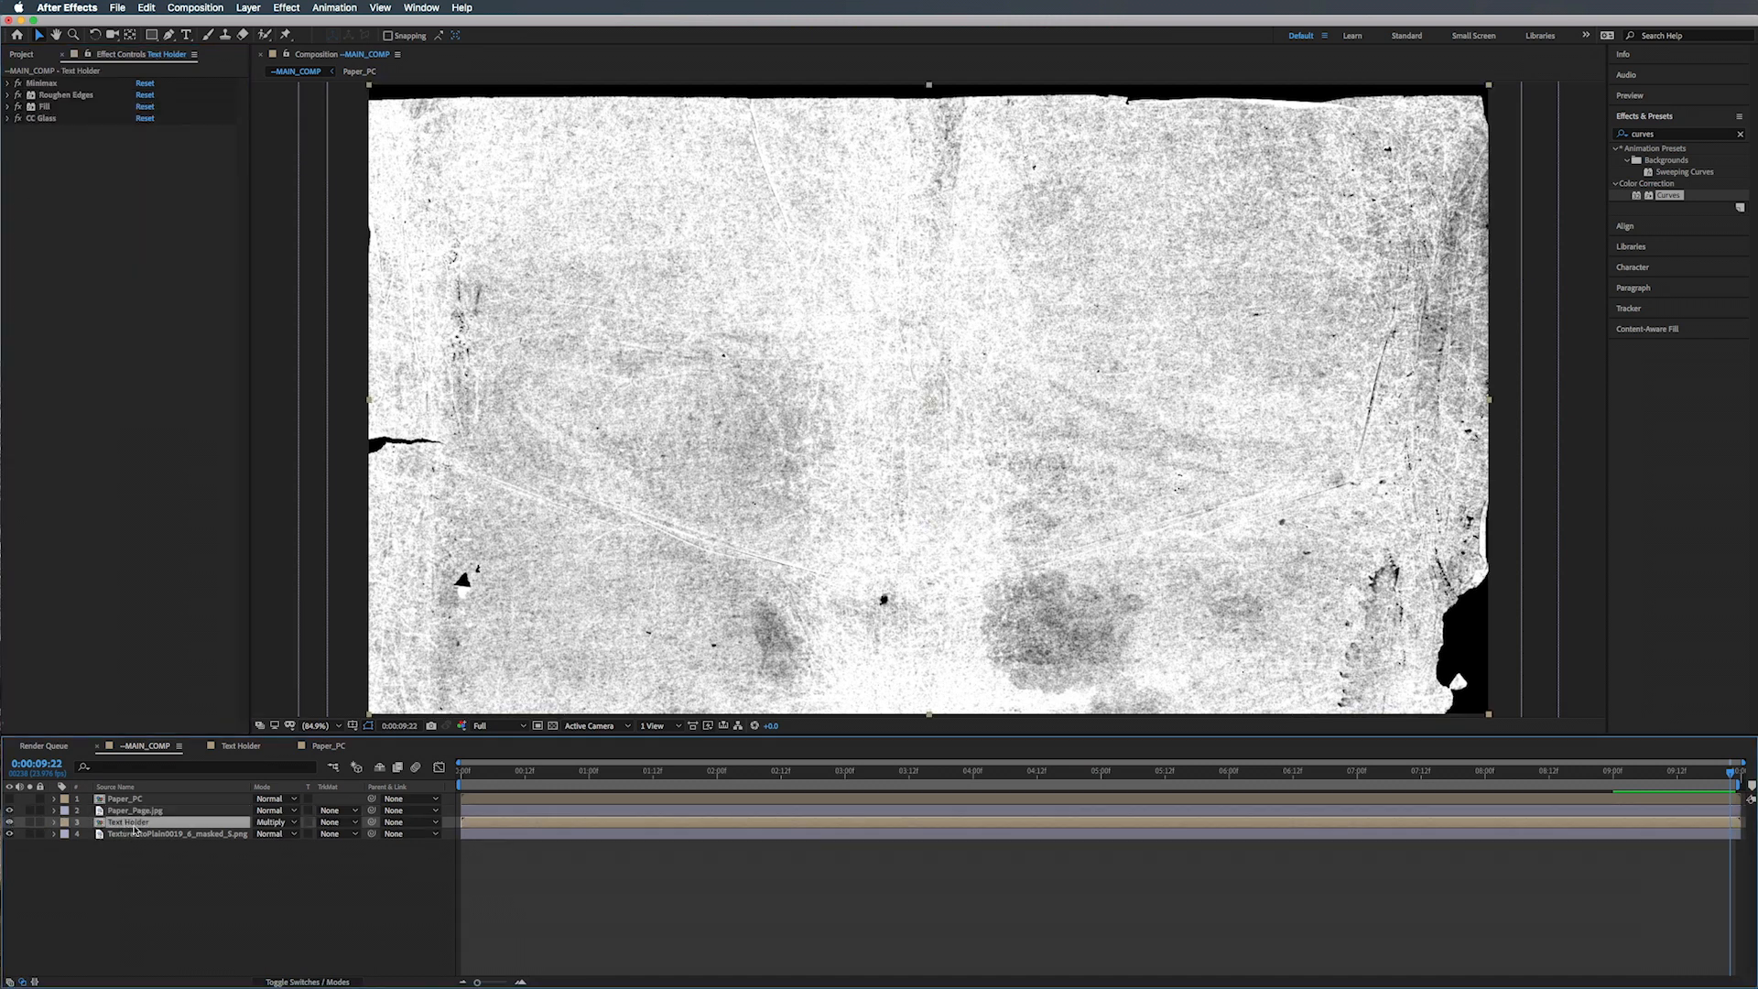
left_click(335, 824)
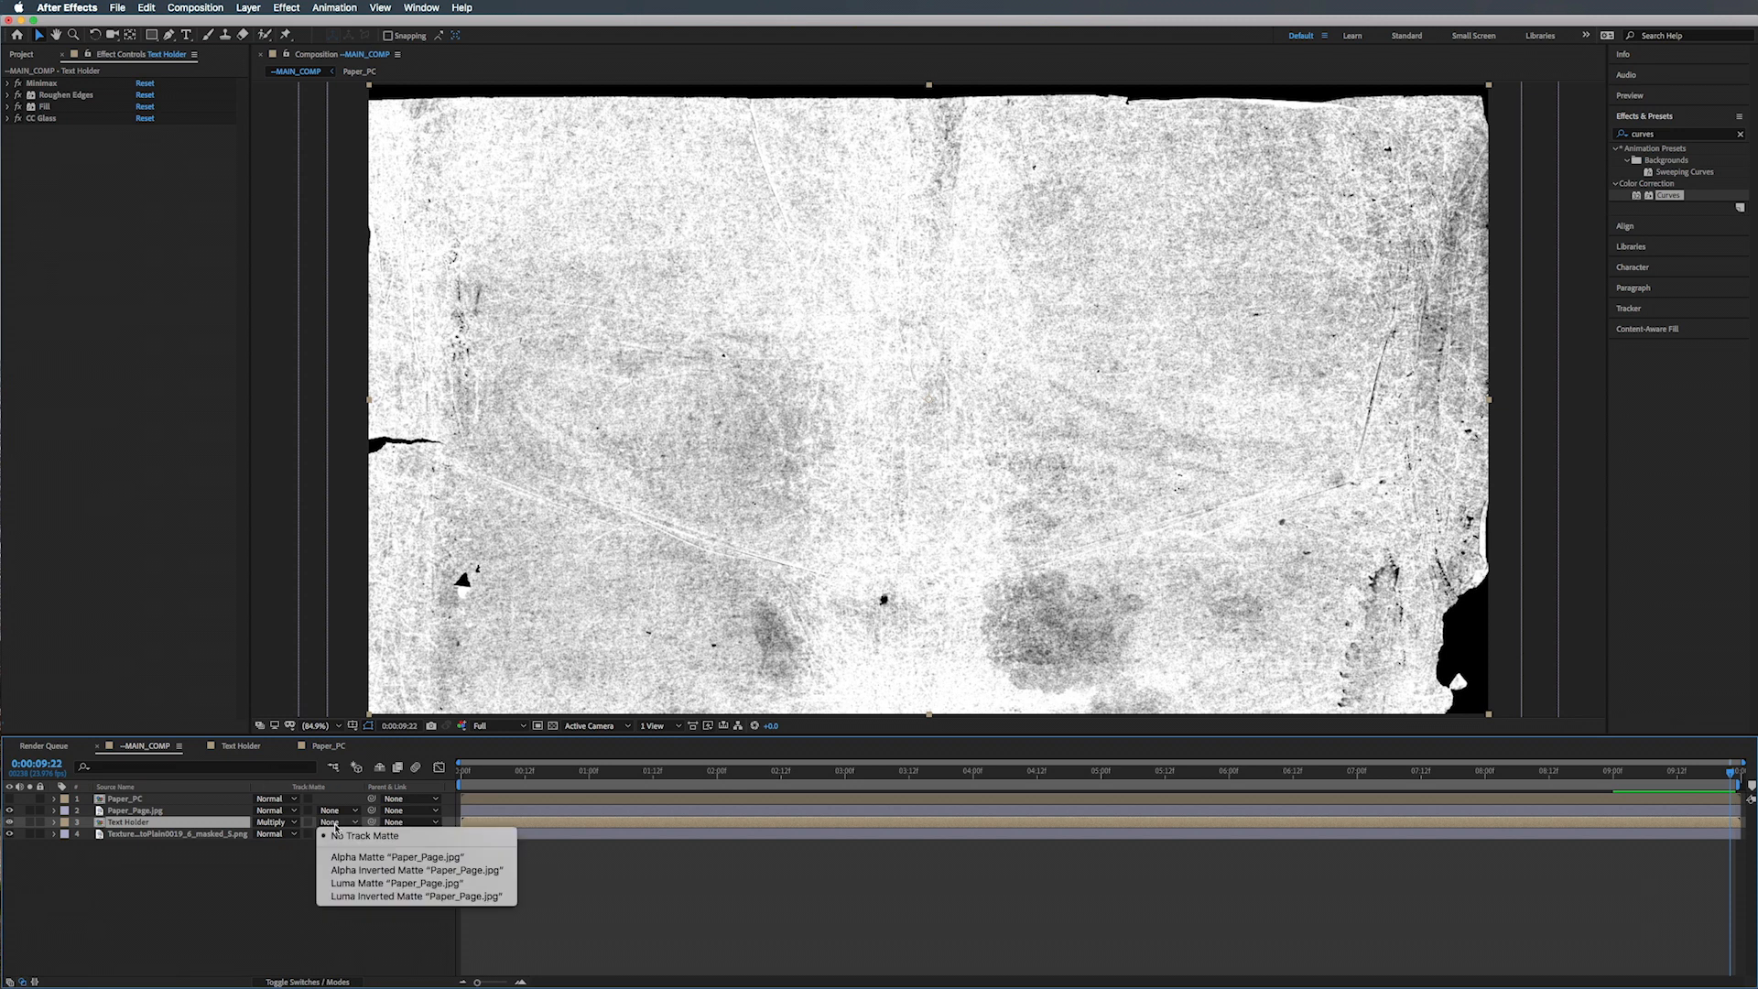
left_click(357, 884)
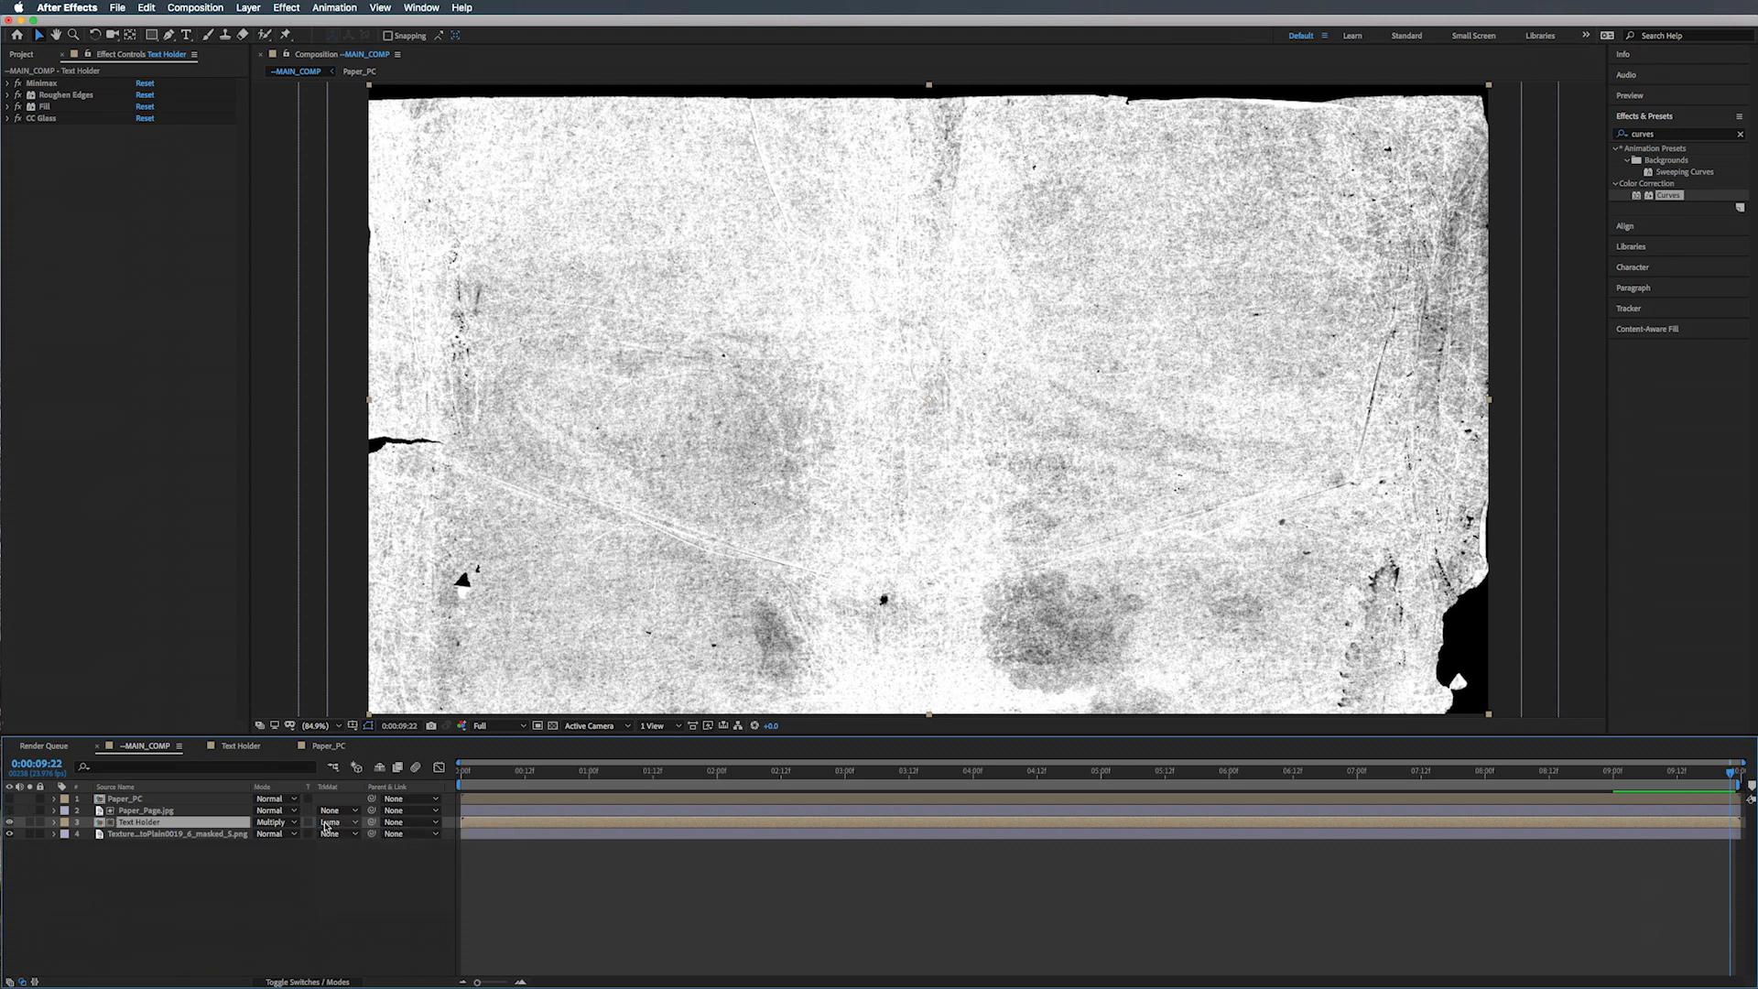
Step: Adjust the Paper_Page.jpg layer's RGB curve to a nearly vertical slope so the matte puts fine breaks in the ink
left_click(171, 813)
left_click(113, 363)
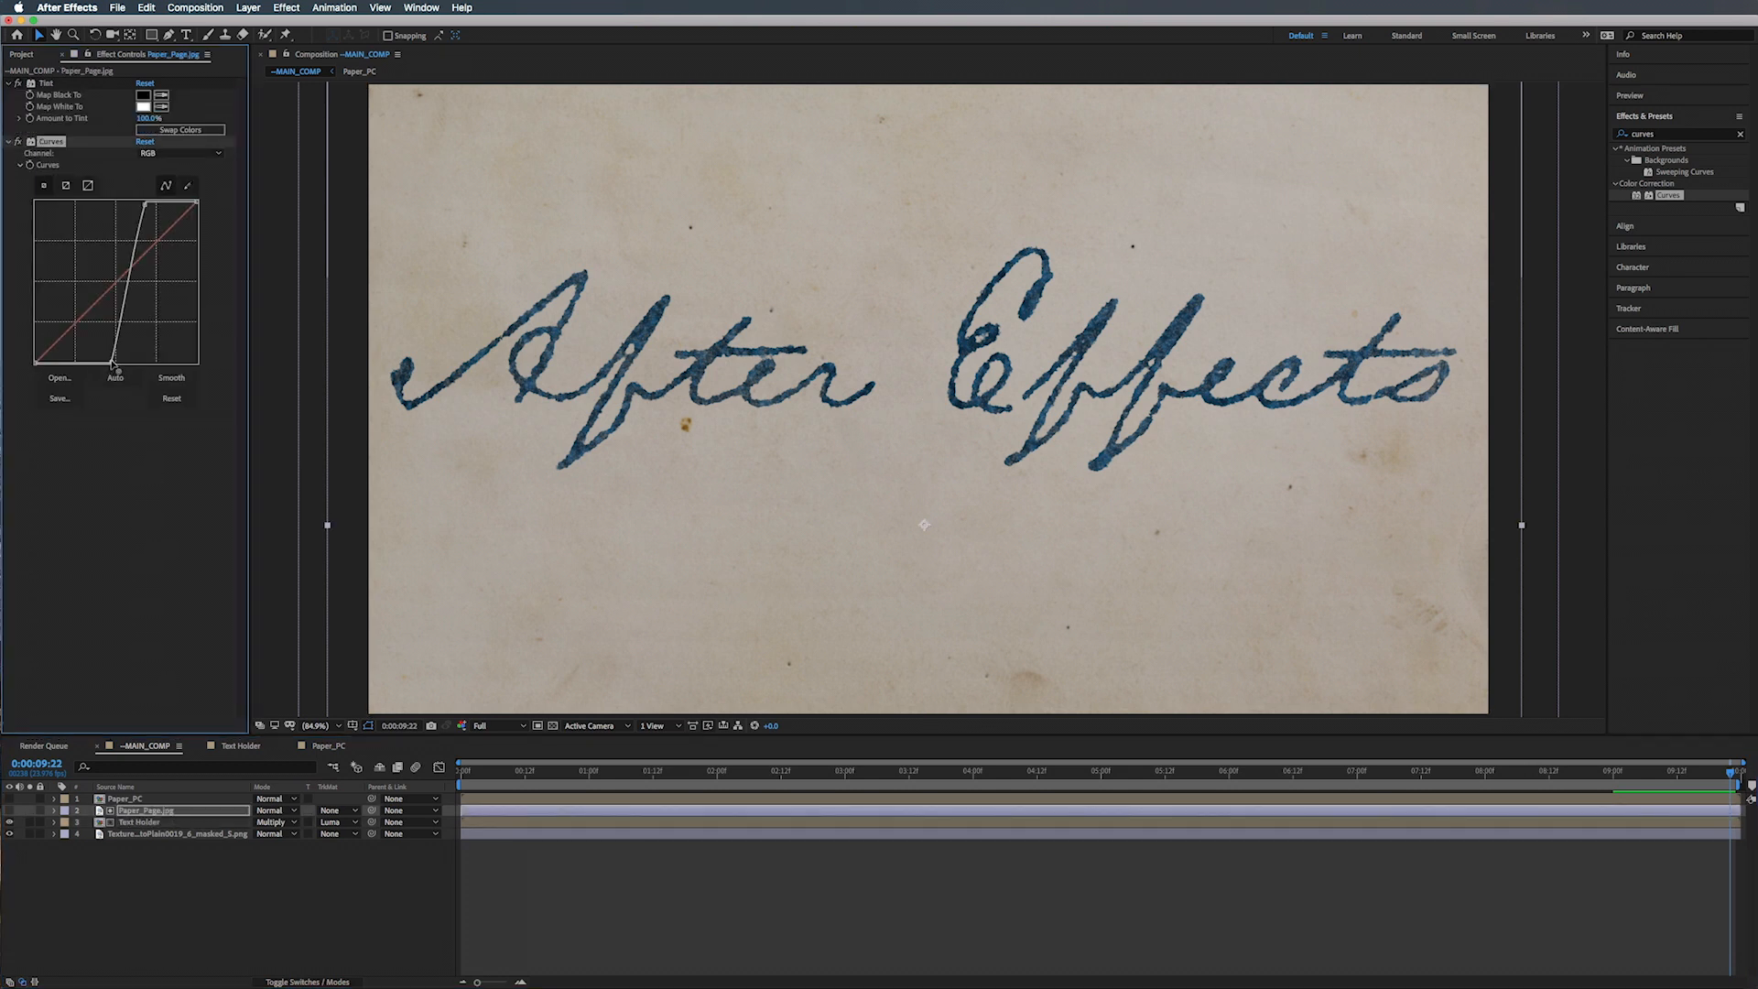
left_click_drag(112, 363, 144, 338)
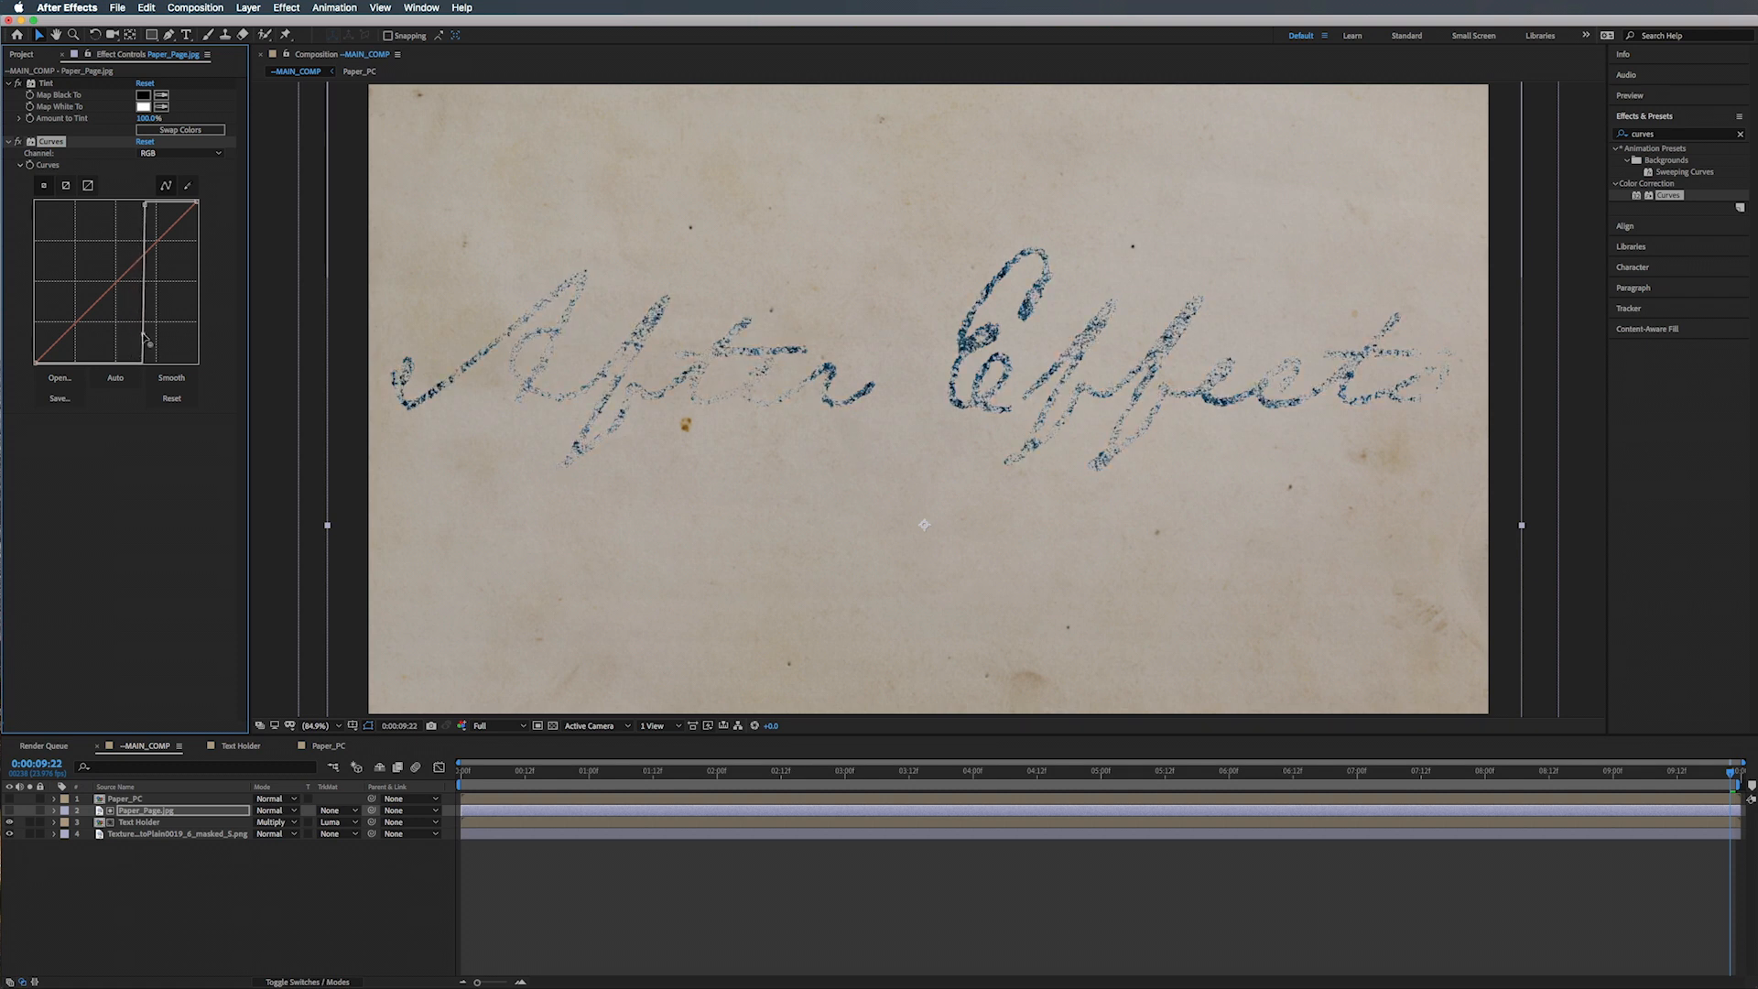
left_click_drag(143, 335, 123, 336)
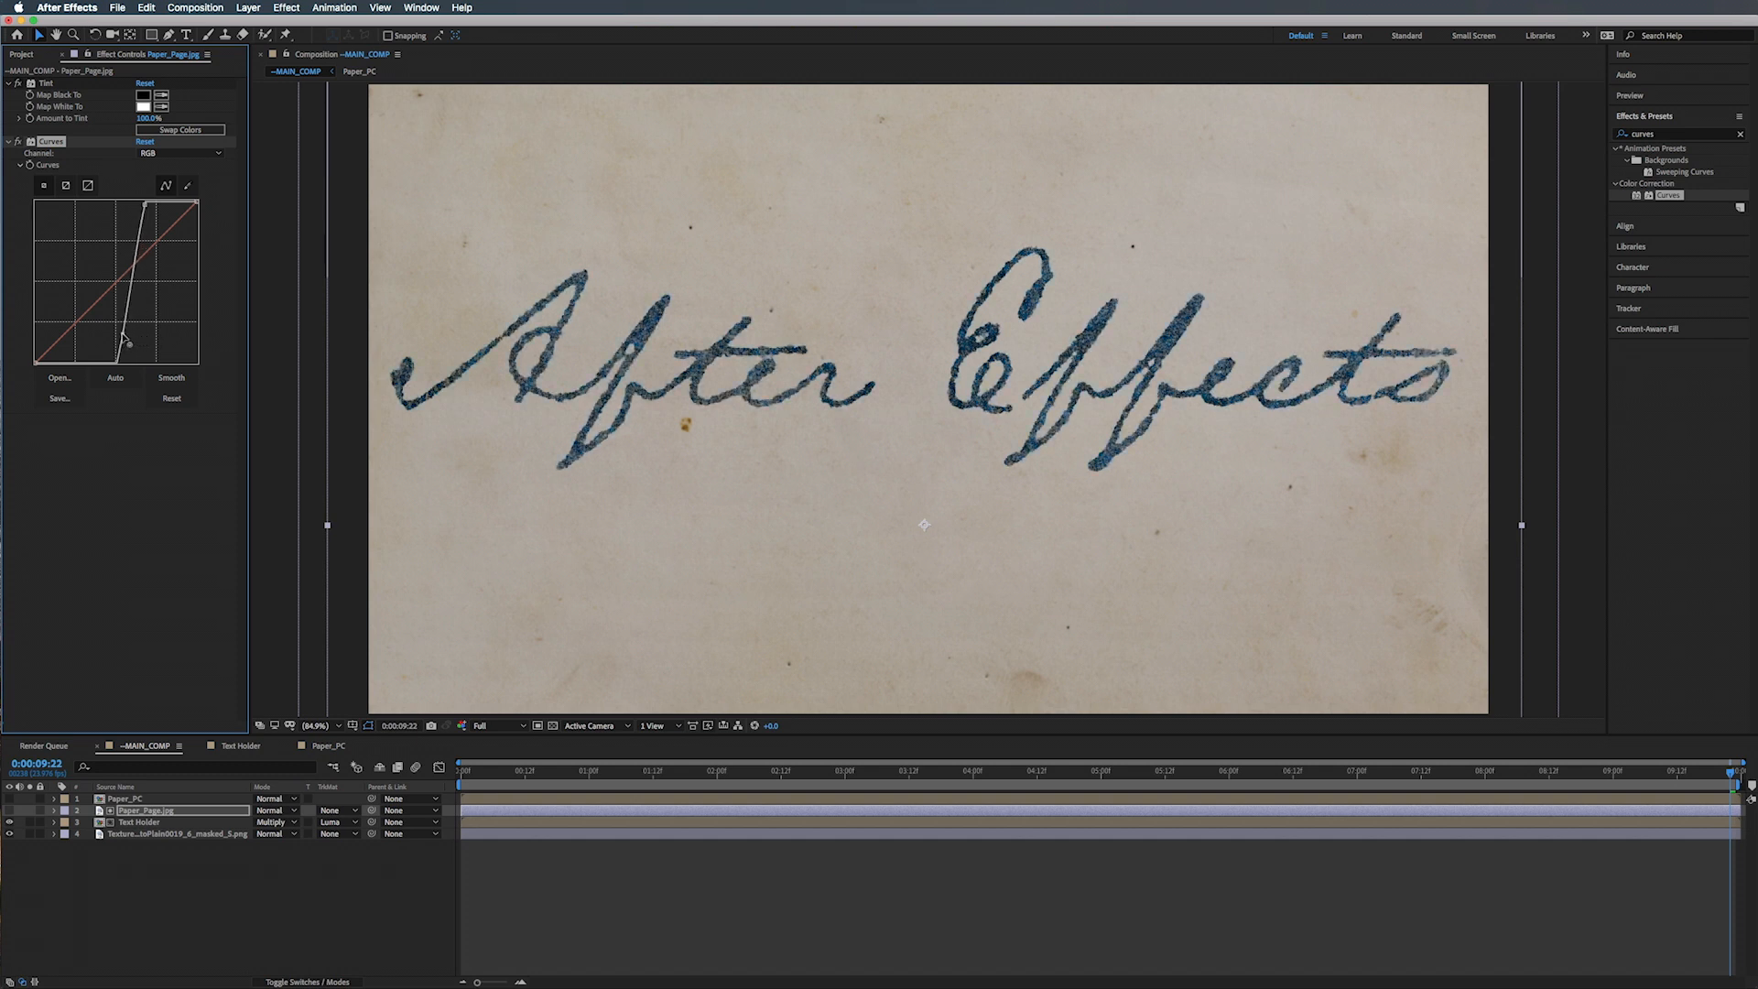
left_click_drag(141, 206, 138, 206)
left_click_drag(123, 335, 131, 335)
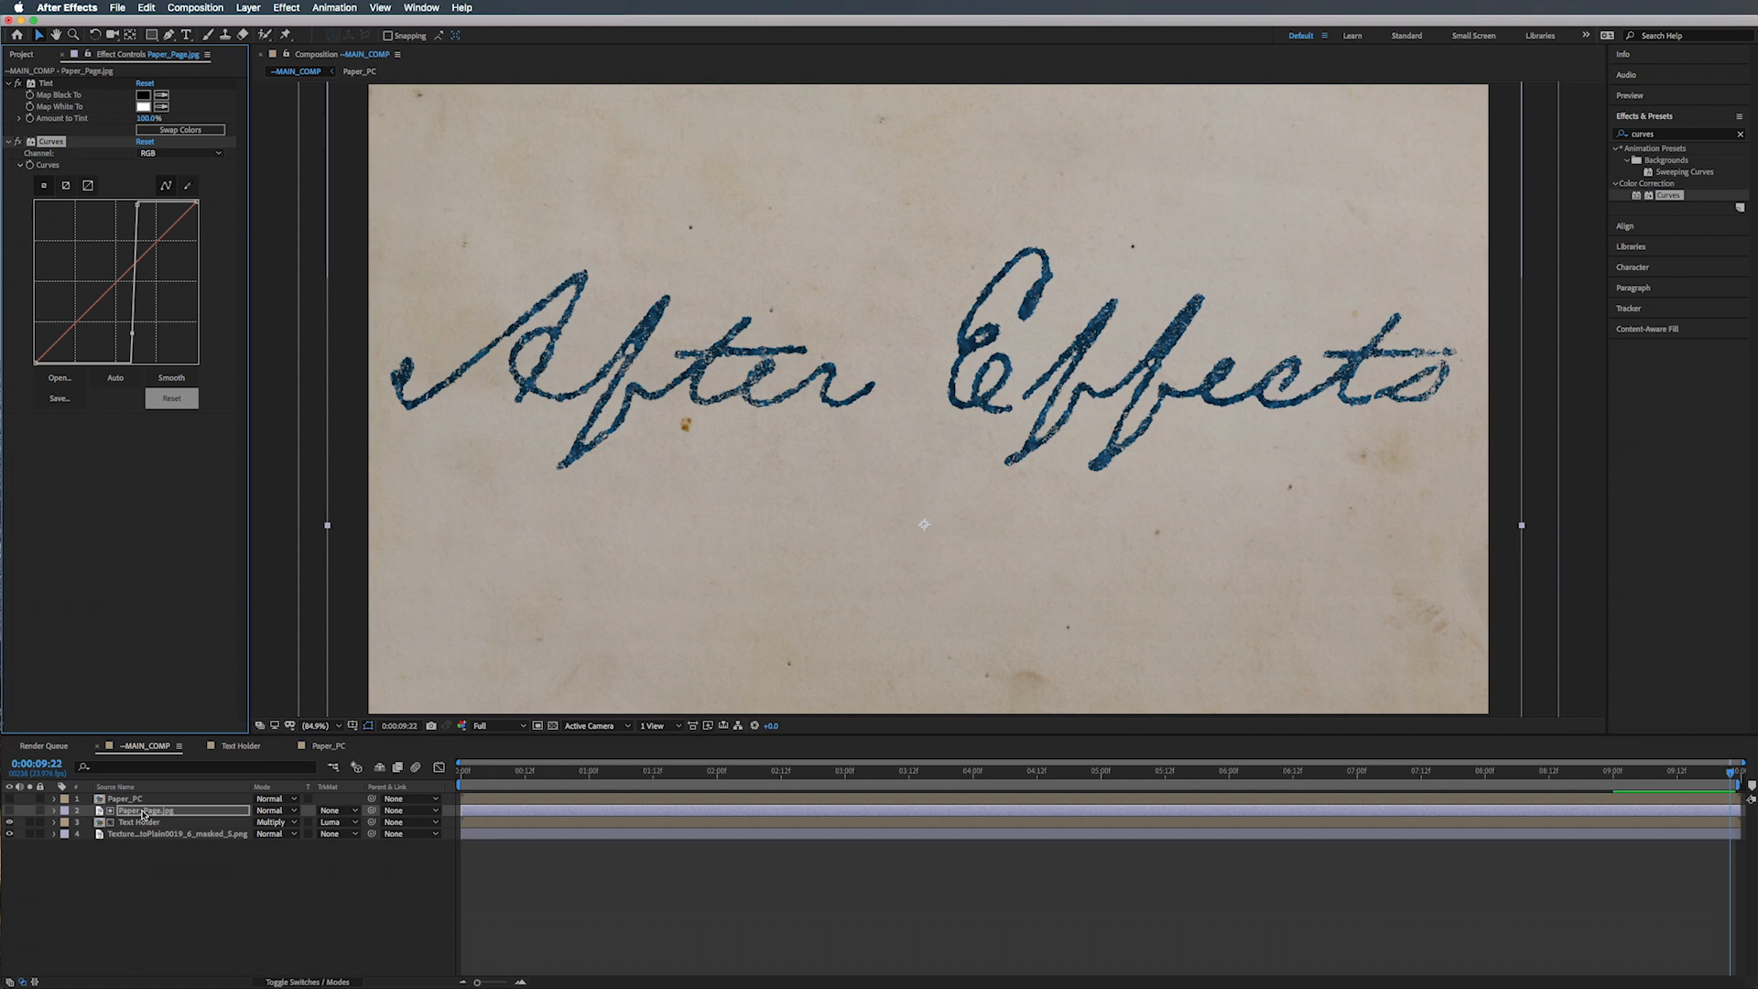
Step: Find the Fast Box Blur effect and apply it to the Paper_Page.jpg layer below Curves
left_click(144, 812)
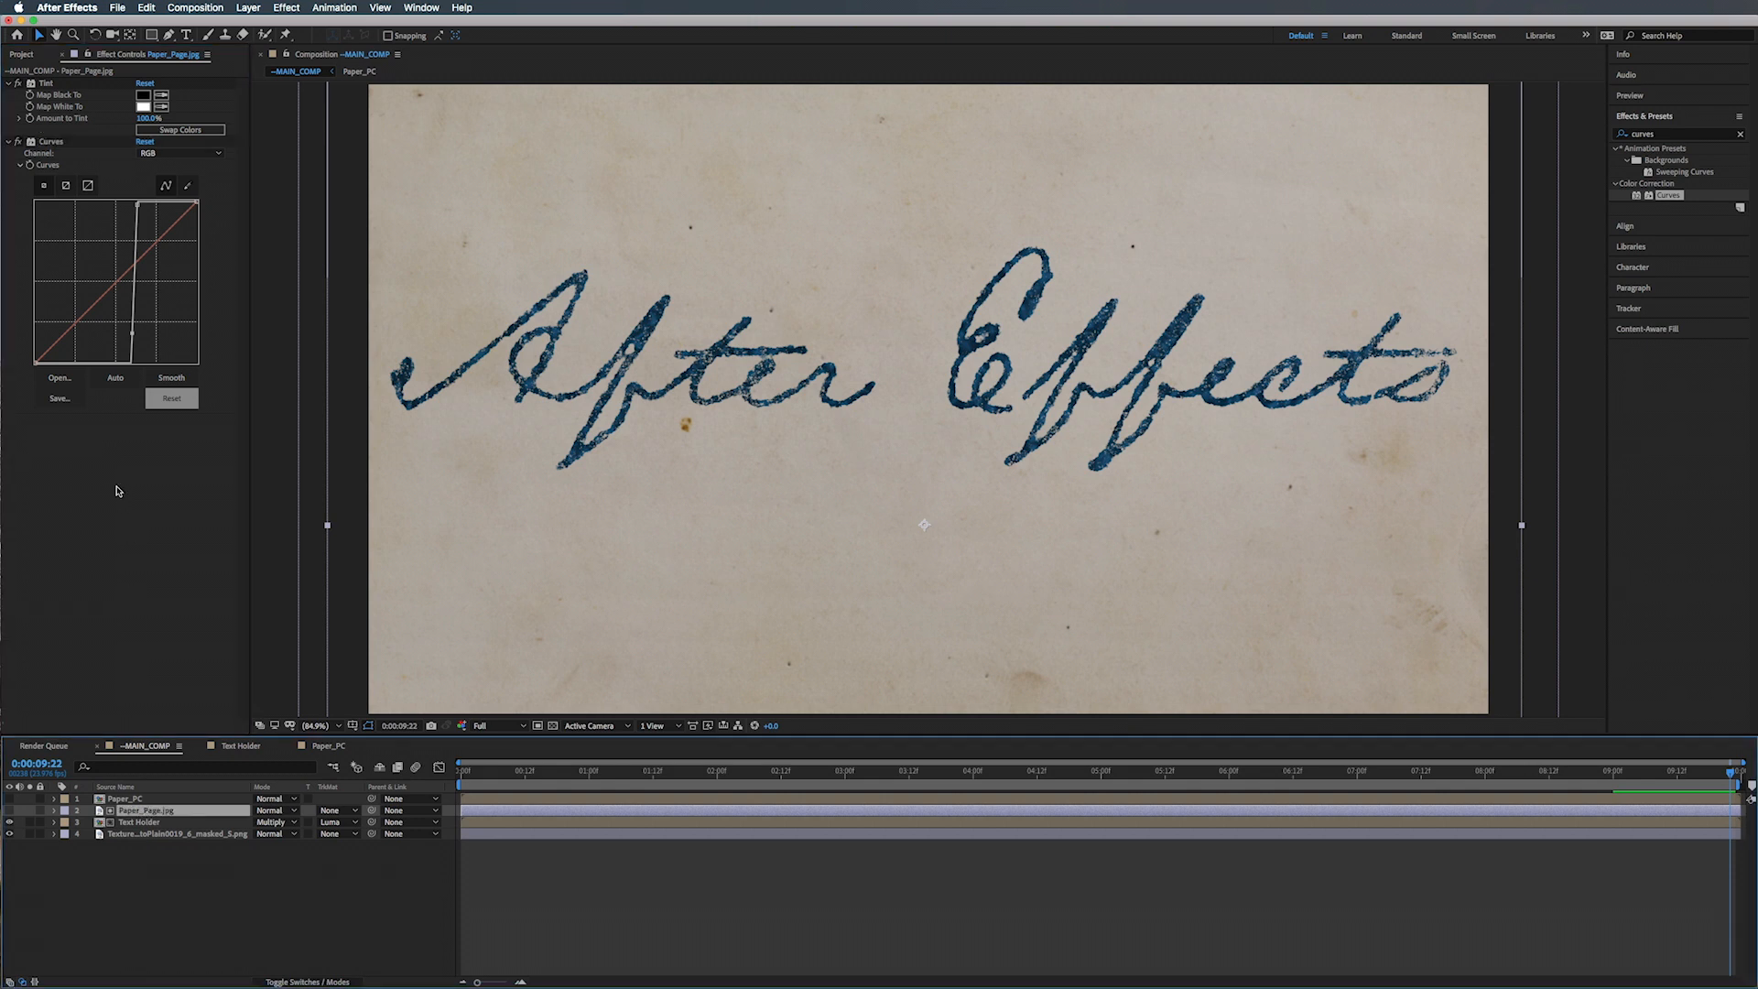
left_click(1663, 137)
key("BackSpace")
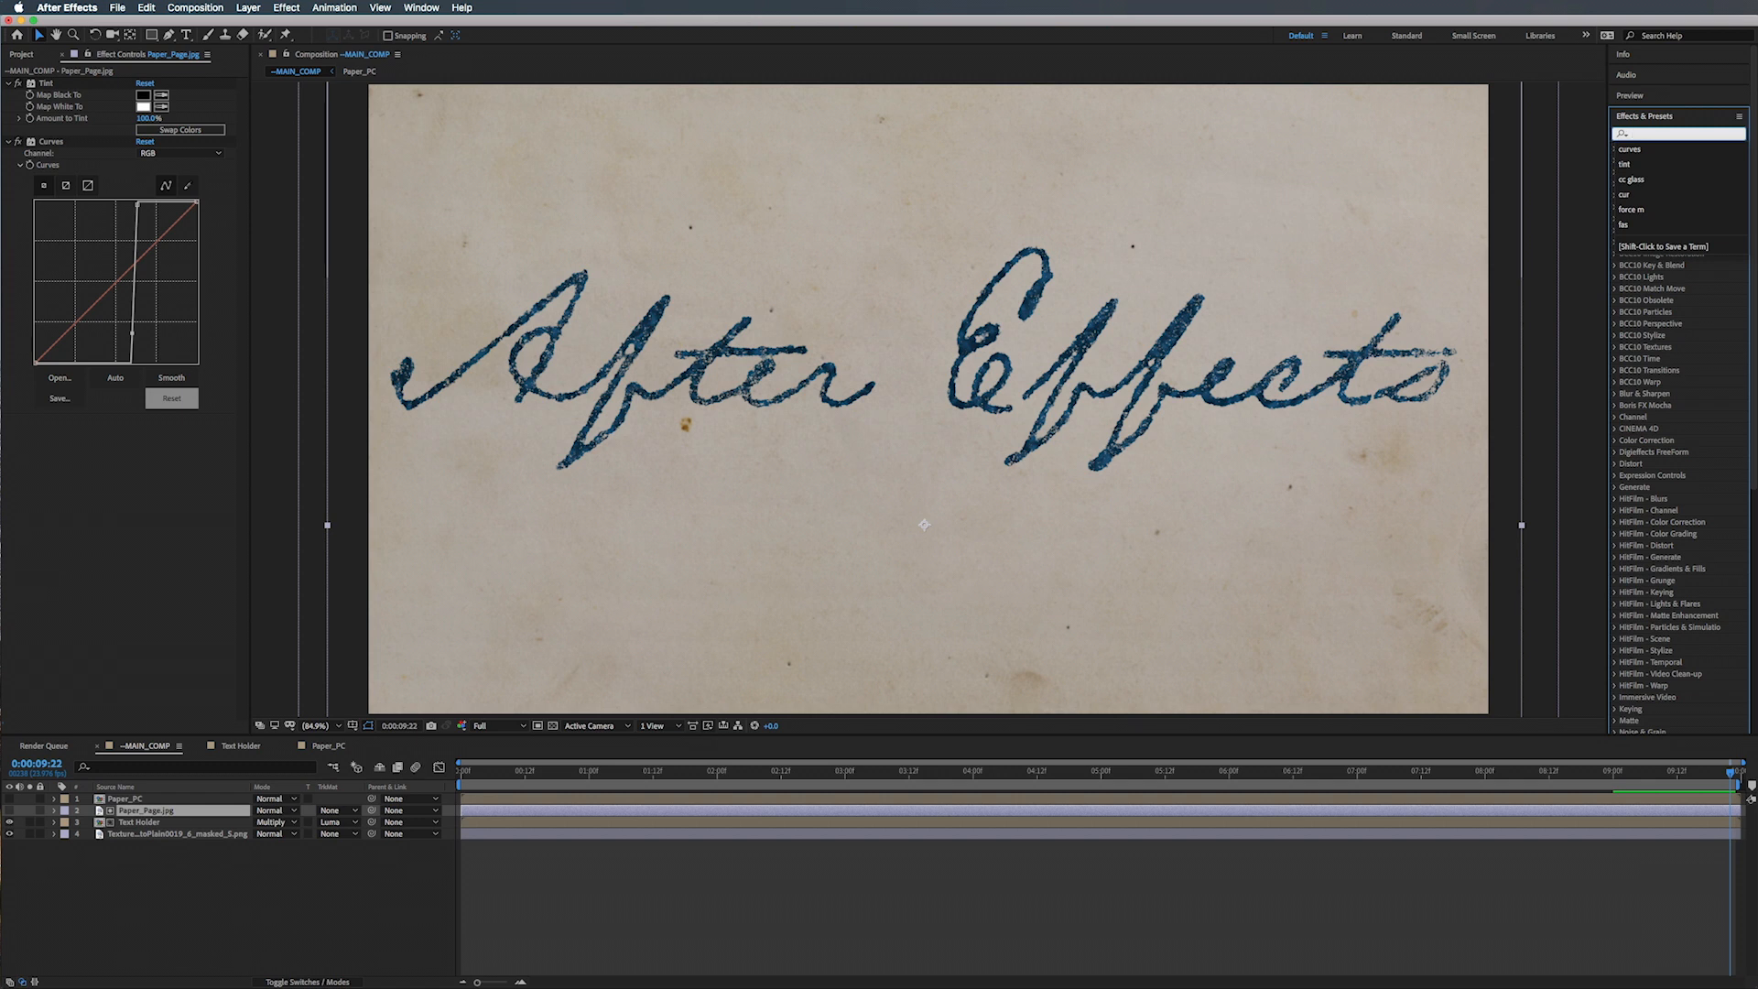
type("fast b")
left_click_drag(1676, 172, 99, 513)
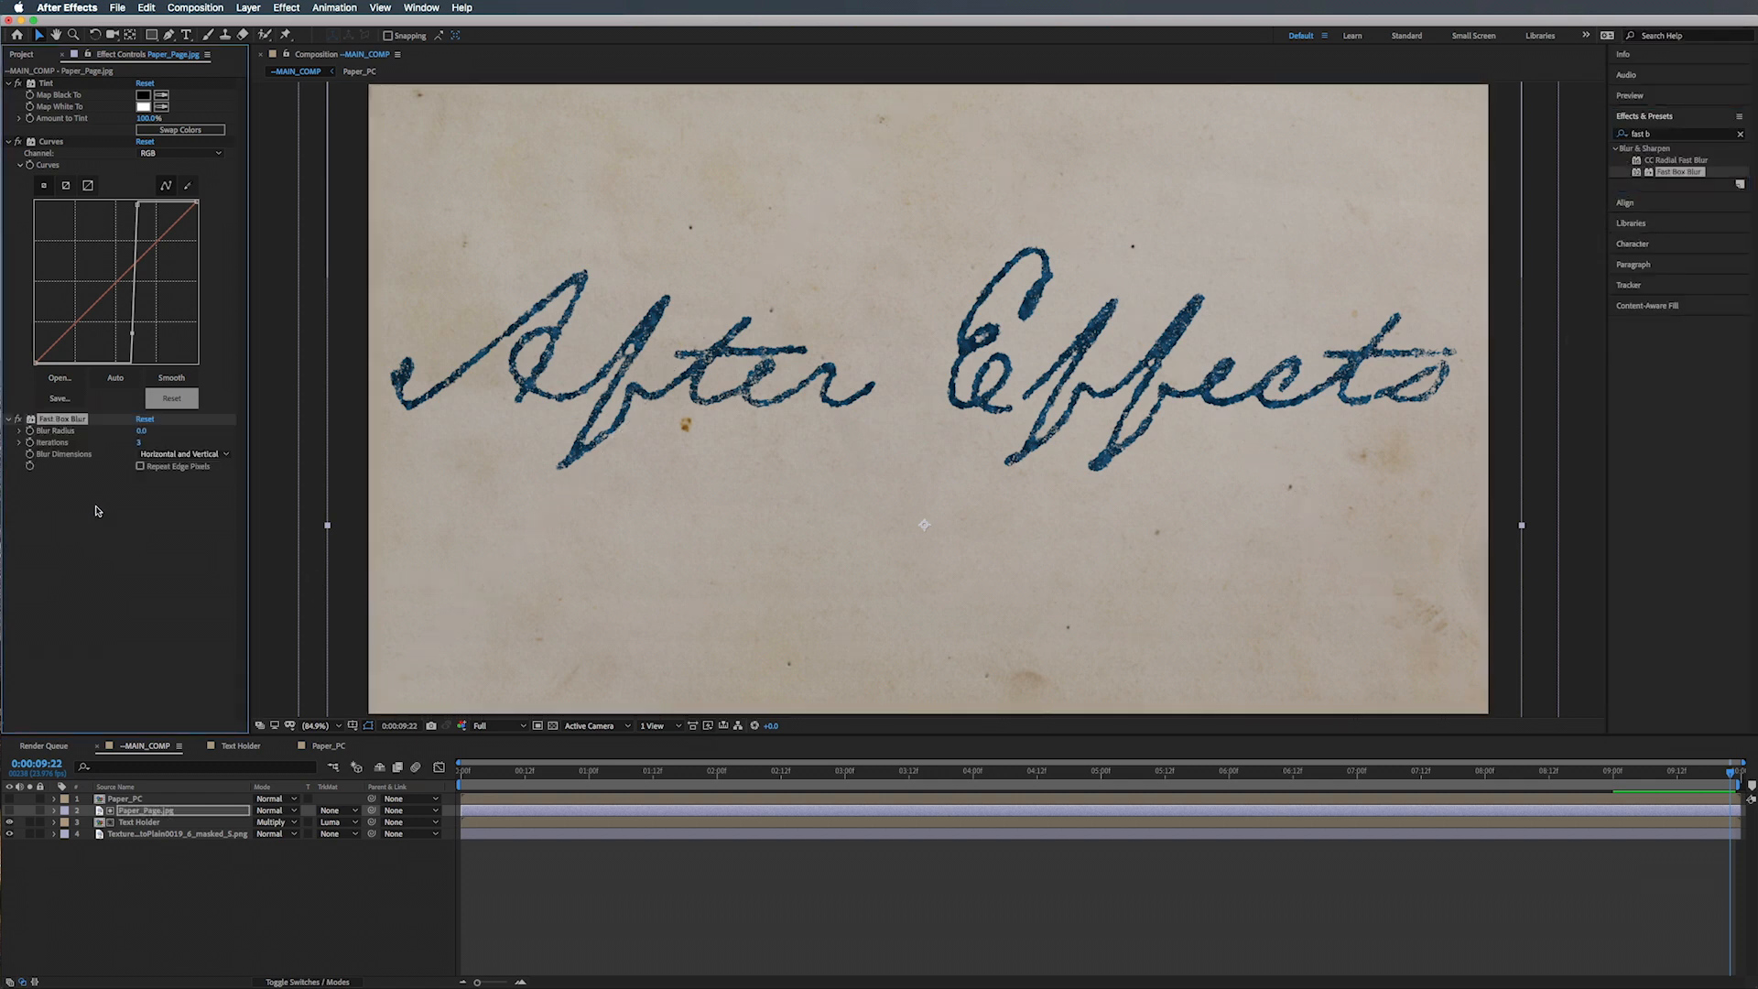
Step: Set the Fast Box Blur's Blur Radius to 1, reduce its Iterations, and turn on Repeat Edge Pixels
left_click_drag(142, 431, 144, 431)
left_click(141, 432)
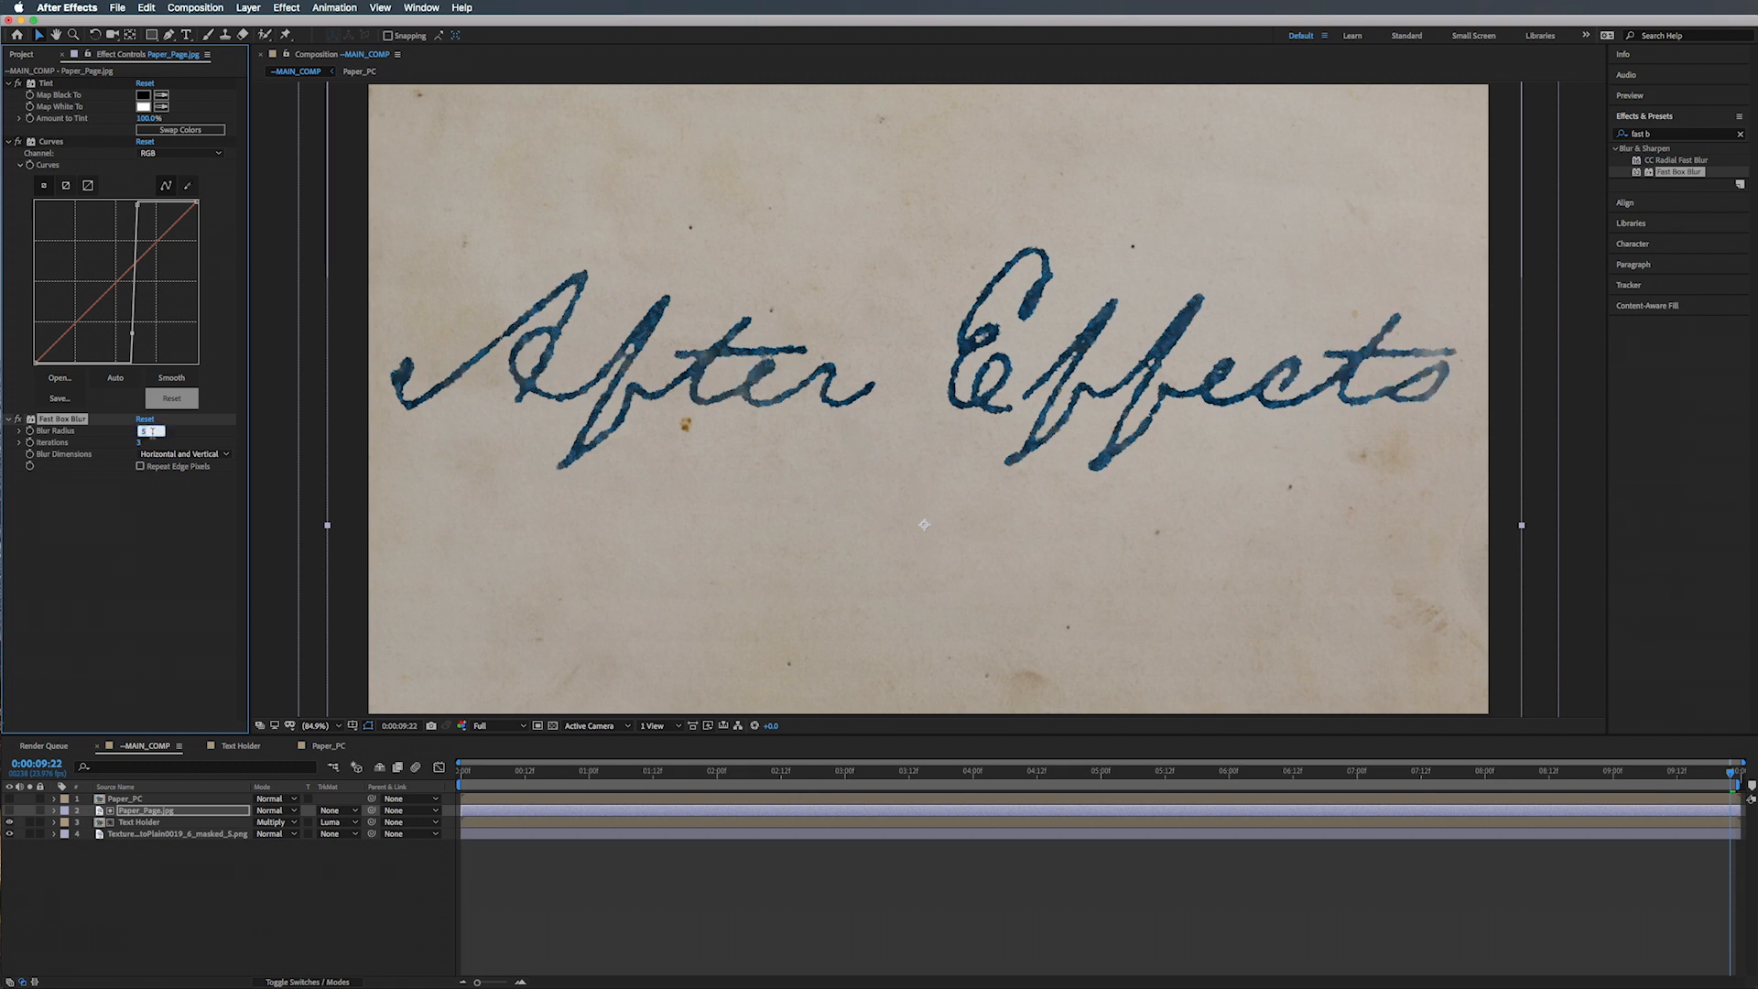
type("1")
key("Return")
left_click(137, 443)
type("1")
left_click(140, 466)
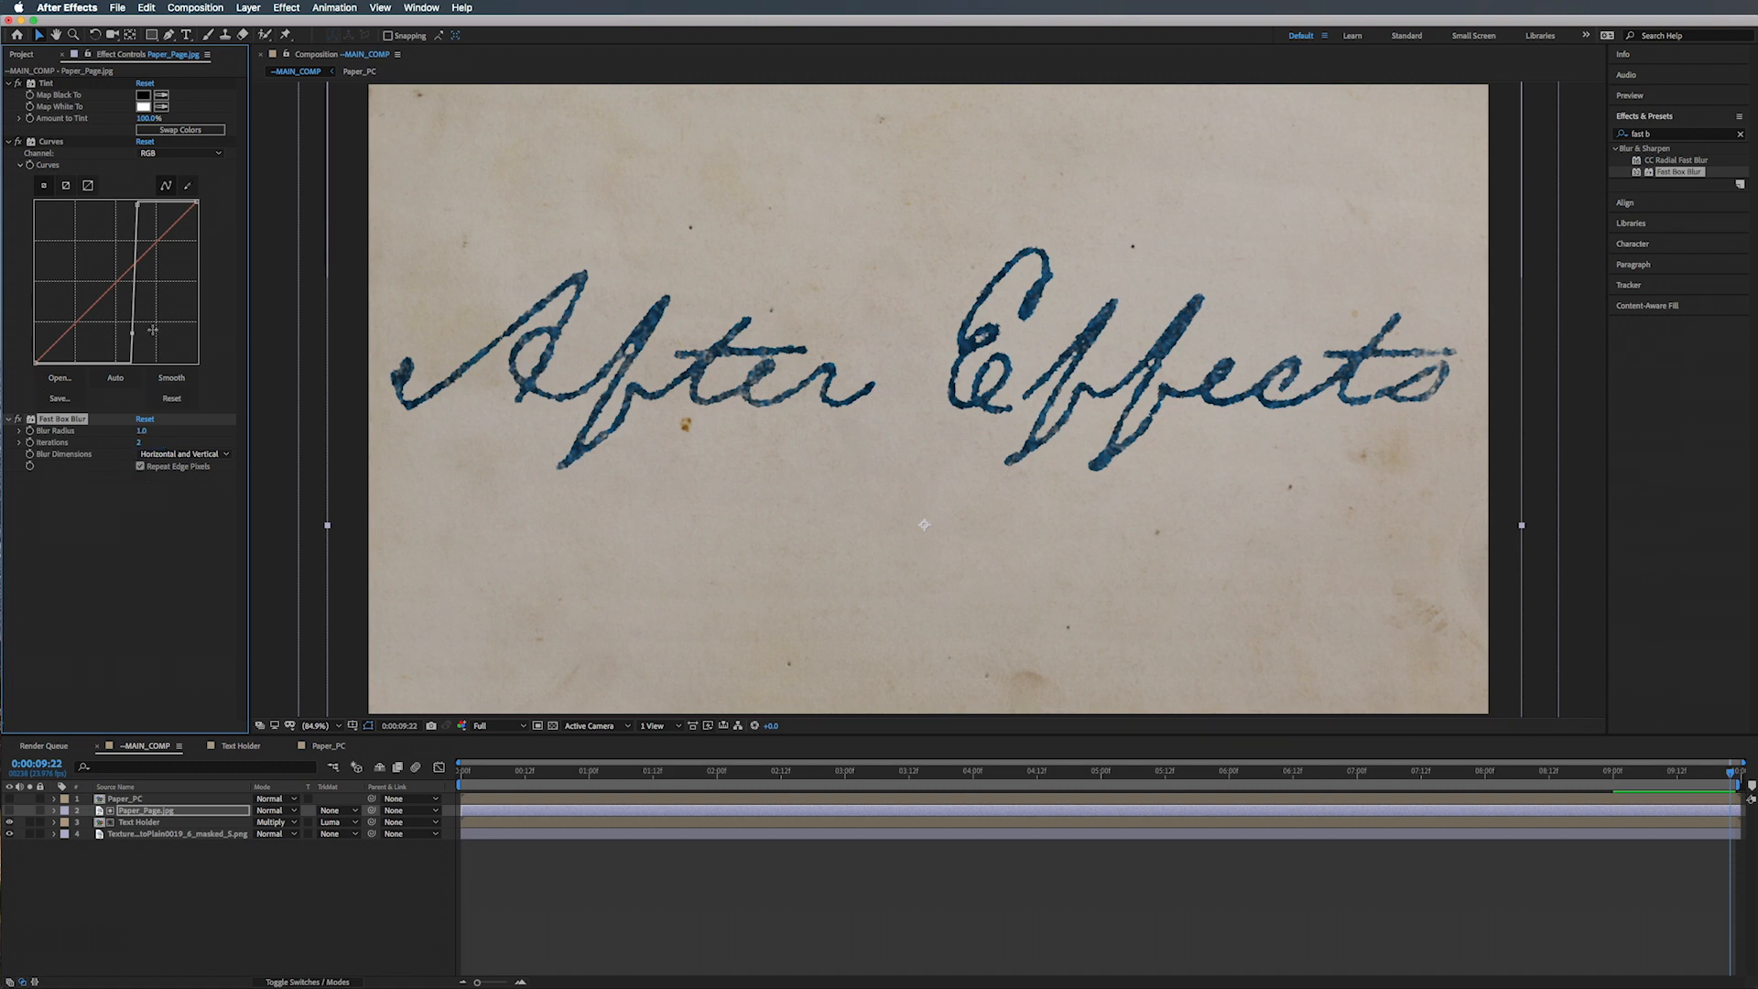
Step: Reshape the Paper_Page.jpg layer's RGB curve into a gentler slope with smoother ends
left_click_drag(126, 333, 143, 224)
left_click_drag(117, 333, 104, 339)
left_click_drag(143, 225, 134, 220)
left_click_drag(104, 340, 114, 340)
left_click_drag(134, 220, 144, 218)
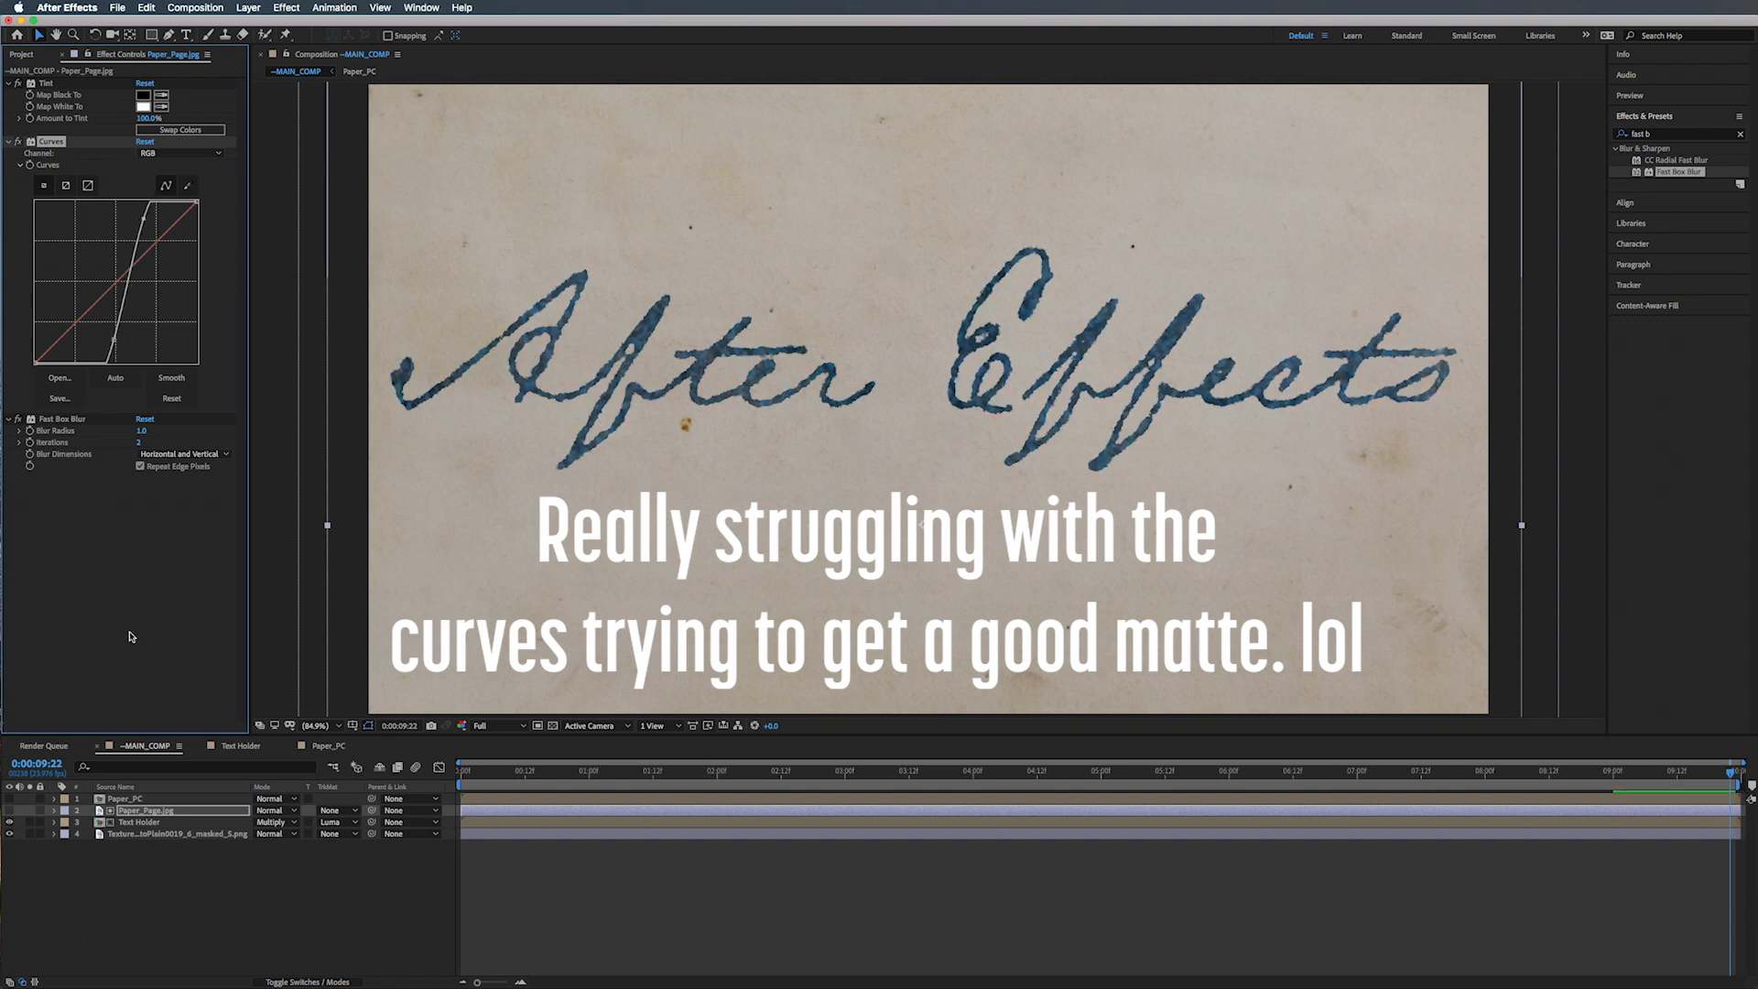
Step: Make the Paper_Page.jpg layer visible, test small shifts of its RGB curve points, and hide the layer again
left_click(9, 810)
left_click_drag(114, 339, 124, 345)
left_click_drag(144, 218, 143, 218)
left_click_drag(125, 345, 113, 340)
left_click(9, 811)
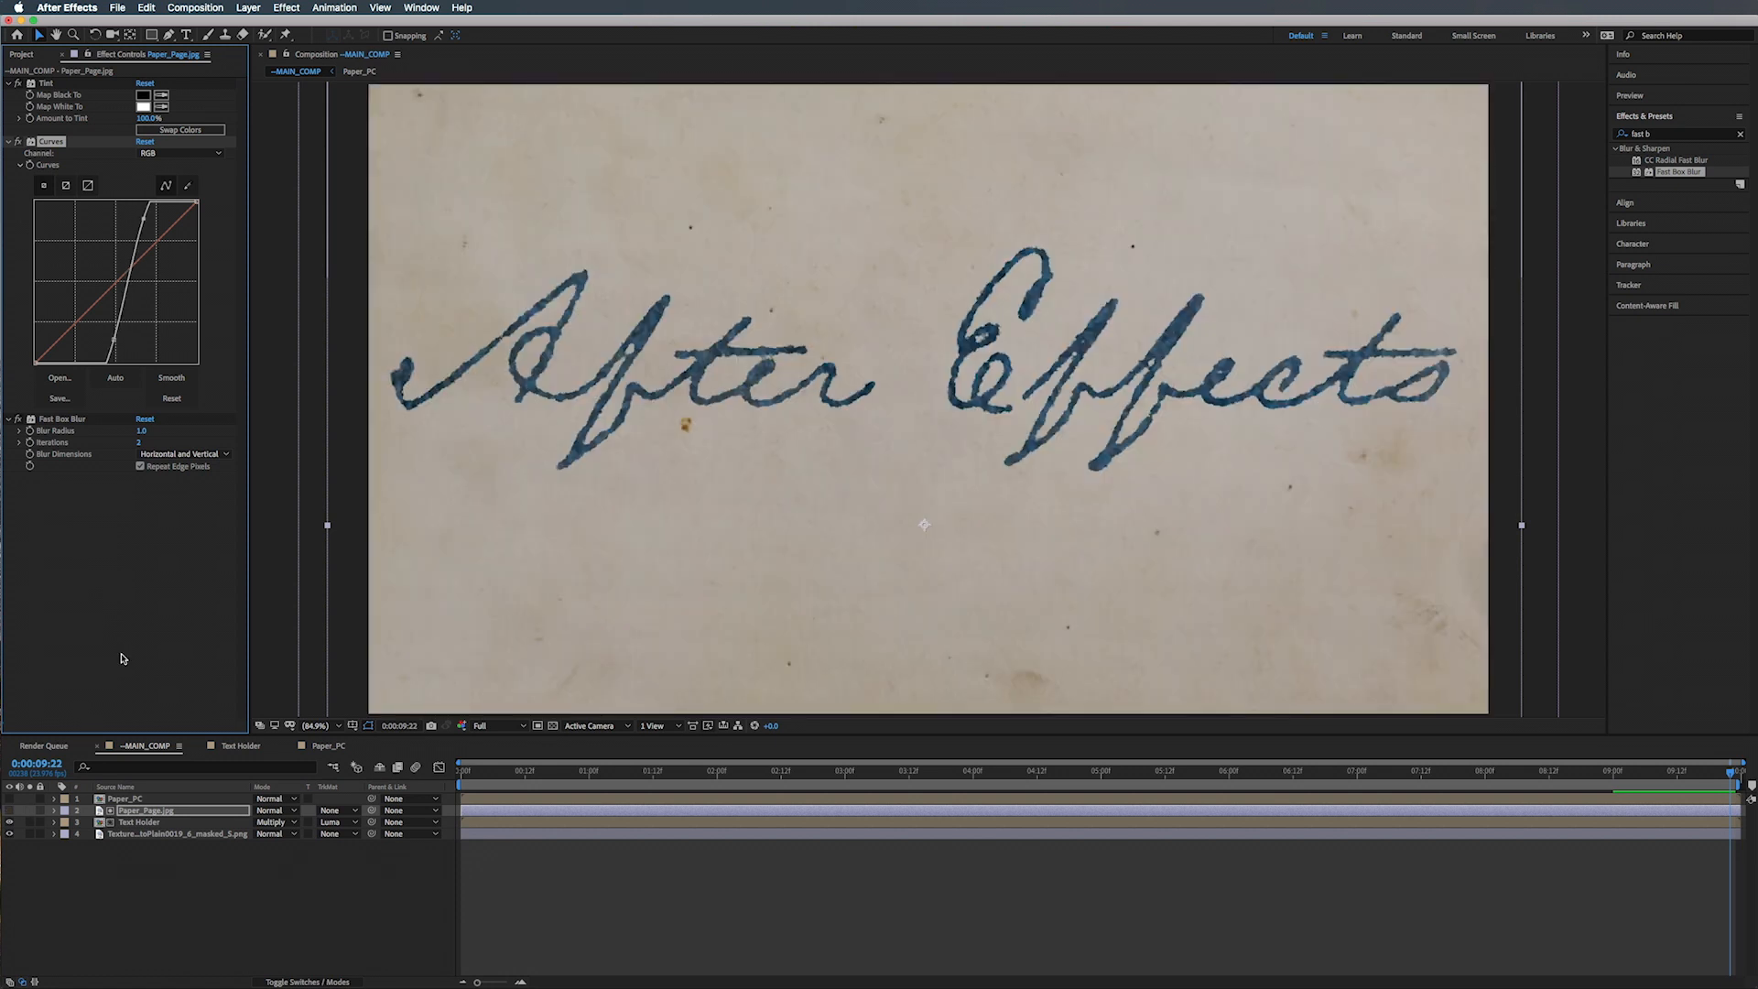
Step: Check the visible Paper_Page.jpg matte, then steepen its RGB curve with the layer hidden and collapse the Tint settings
left_click(9, 811)
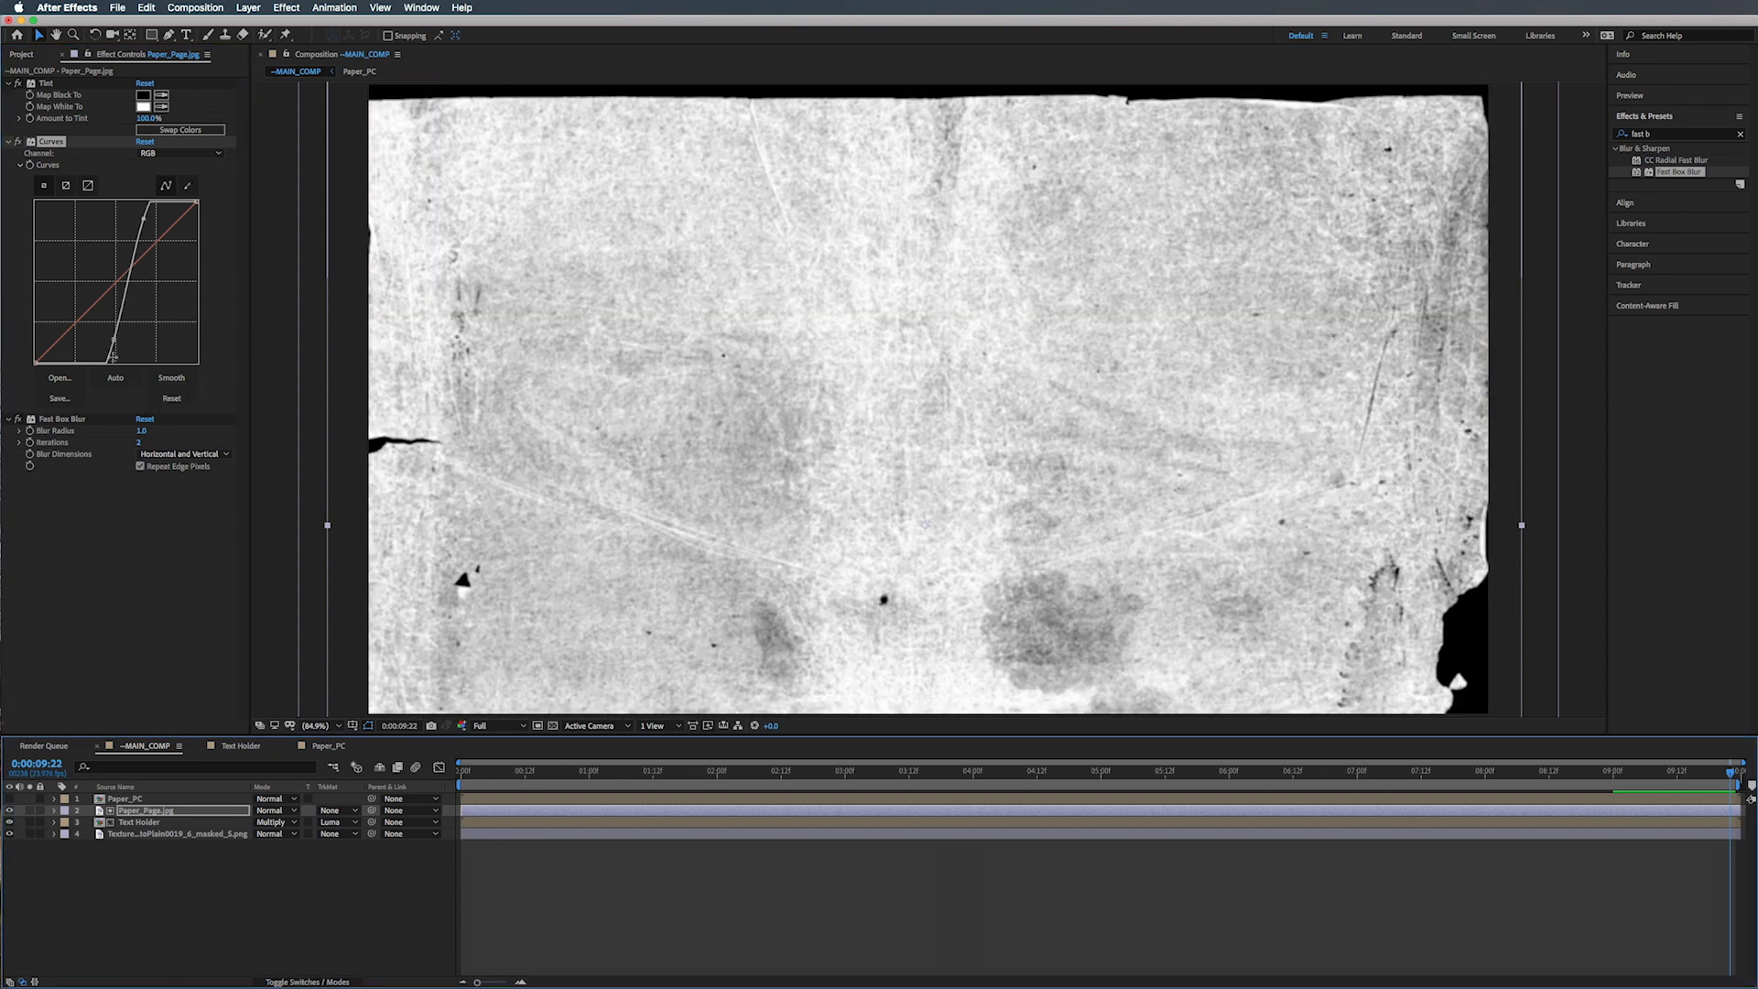
left_click_drag(113, 338, 95, 368)
key("super+z")
left_click_drag(141, 284, 138, 291)
left_click_drag(143, 218, 140, 218)
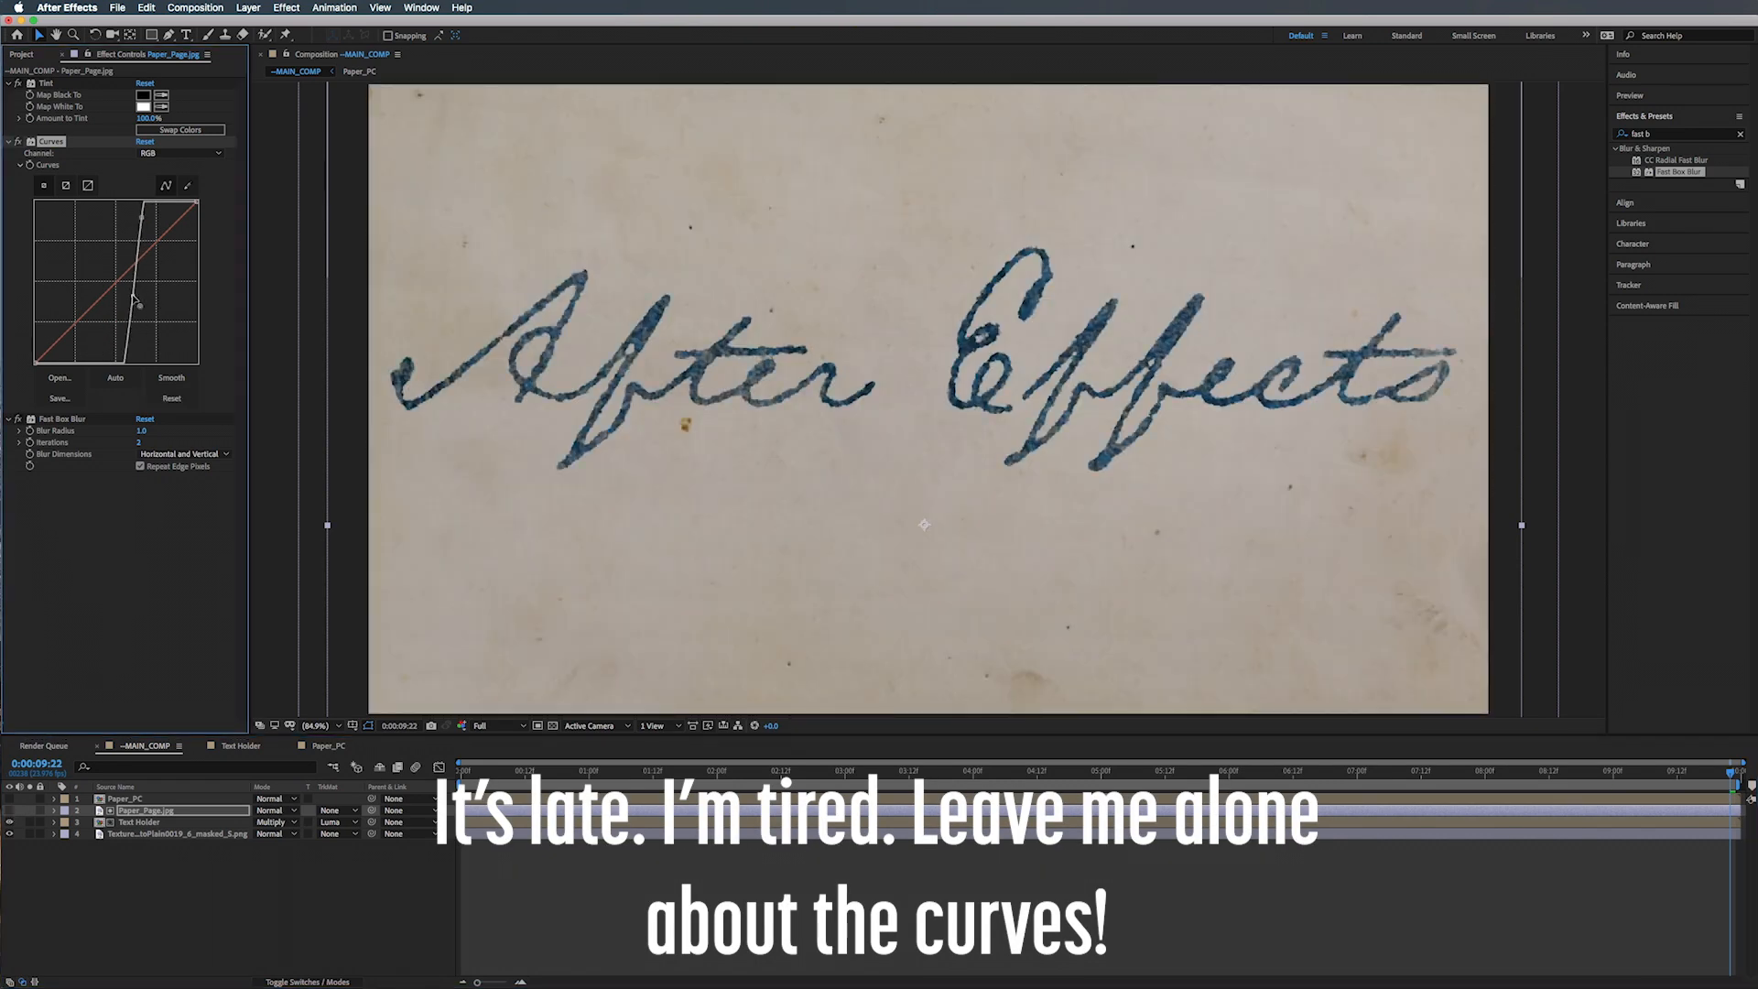
left_click_drag(139, 217, 140, 218)
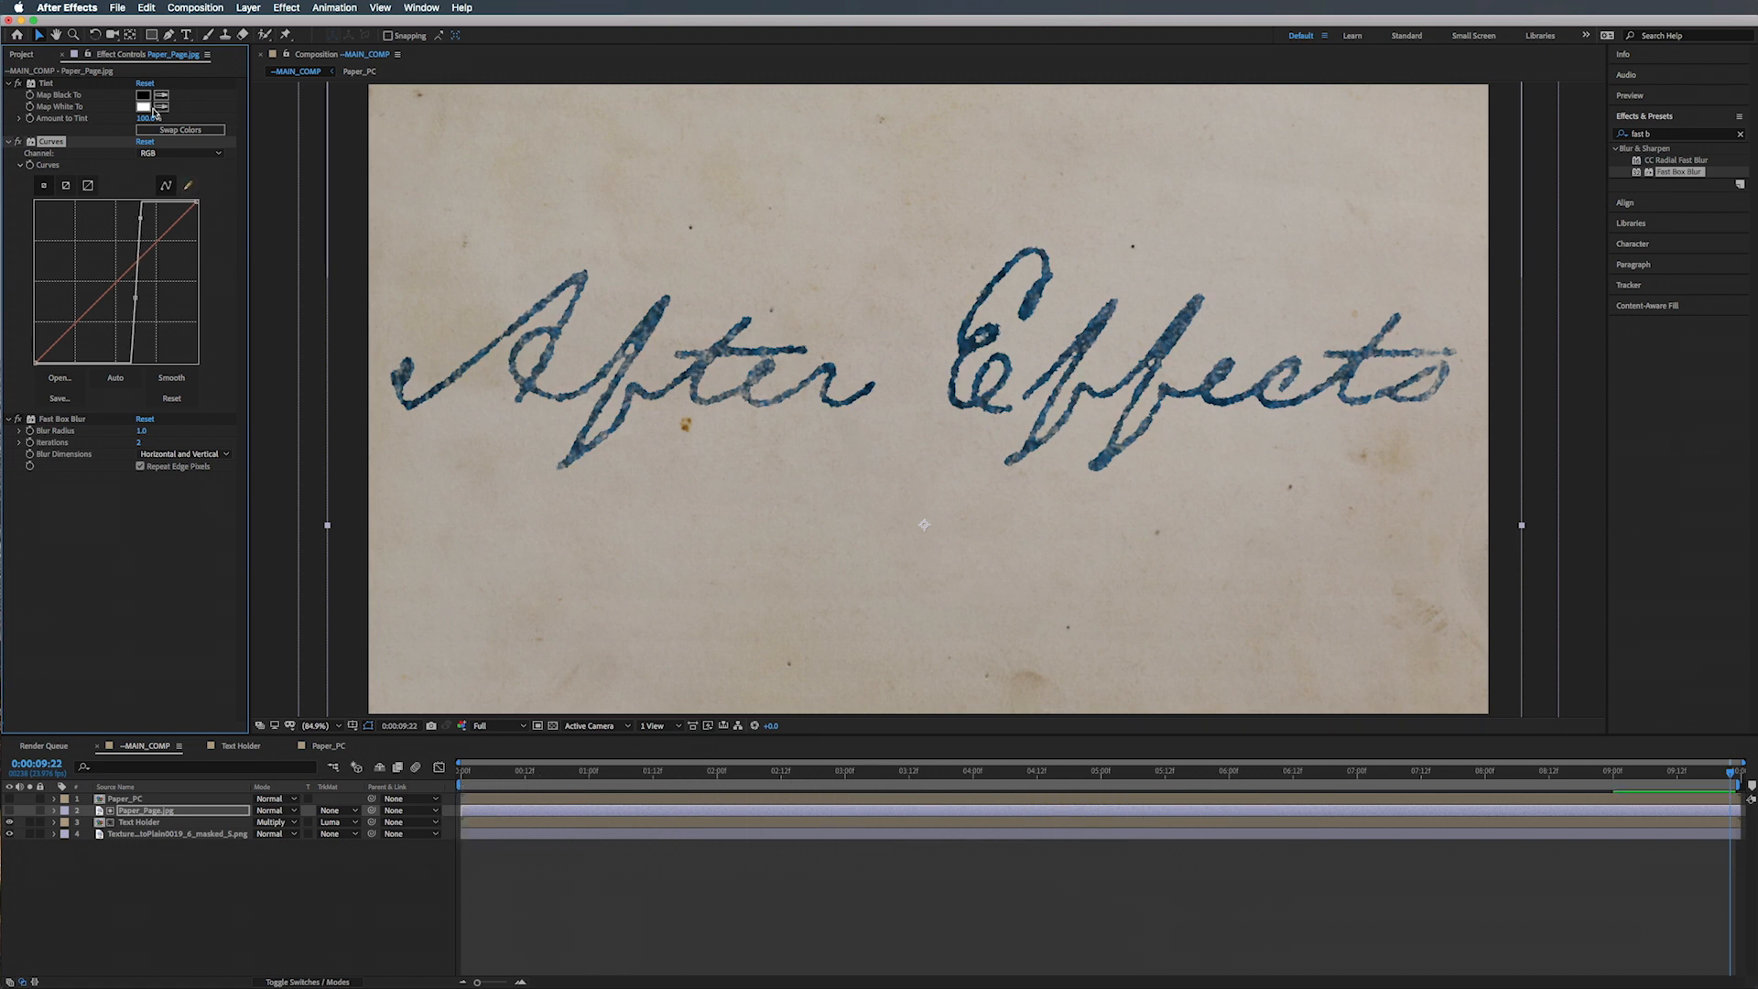
left_click(10, 83)
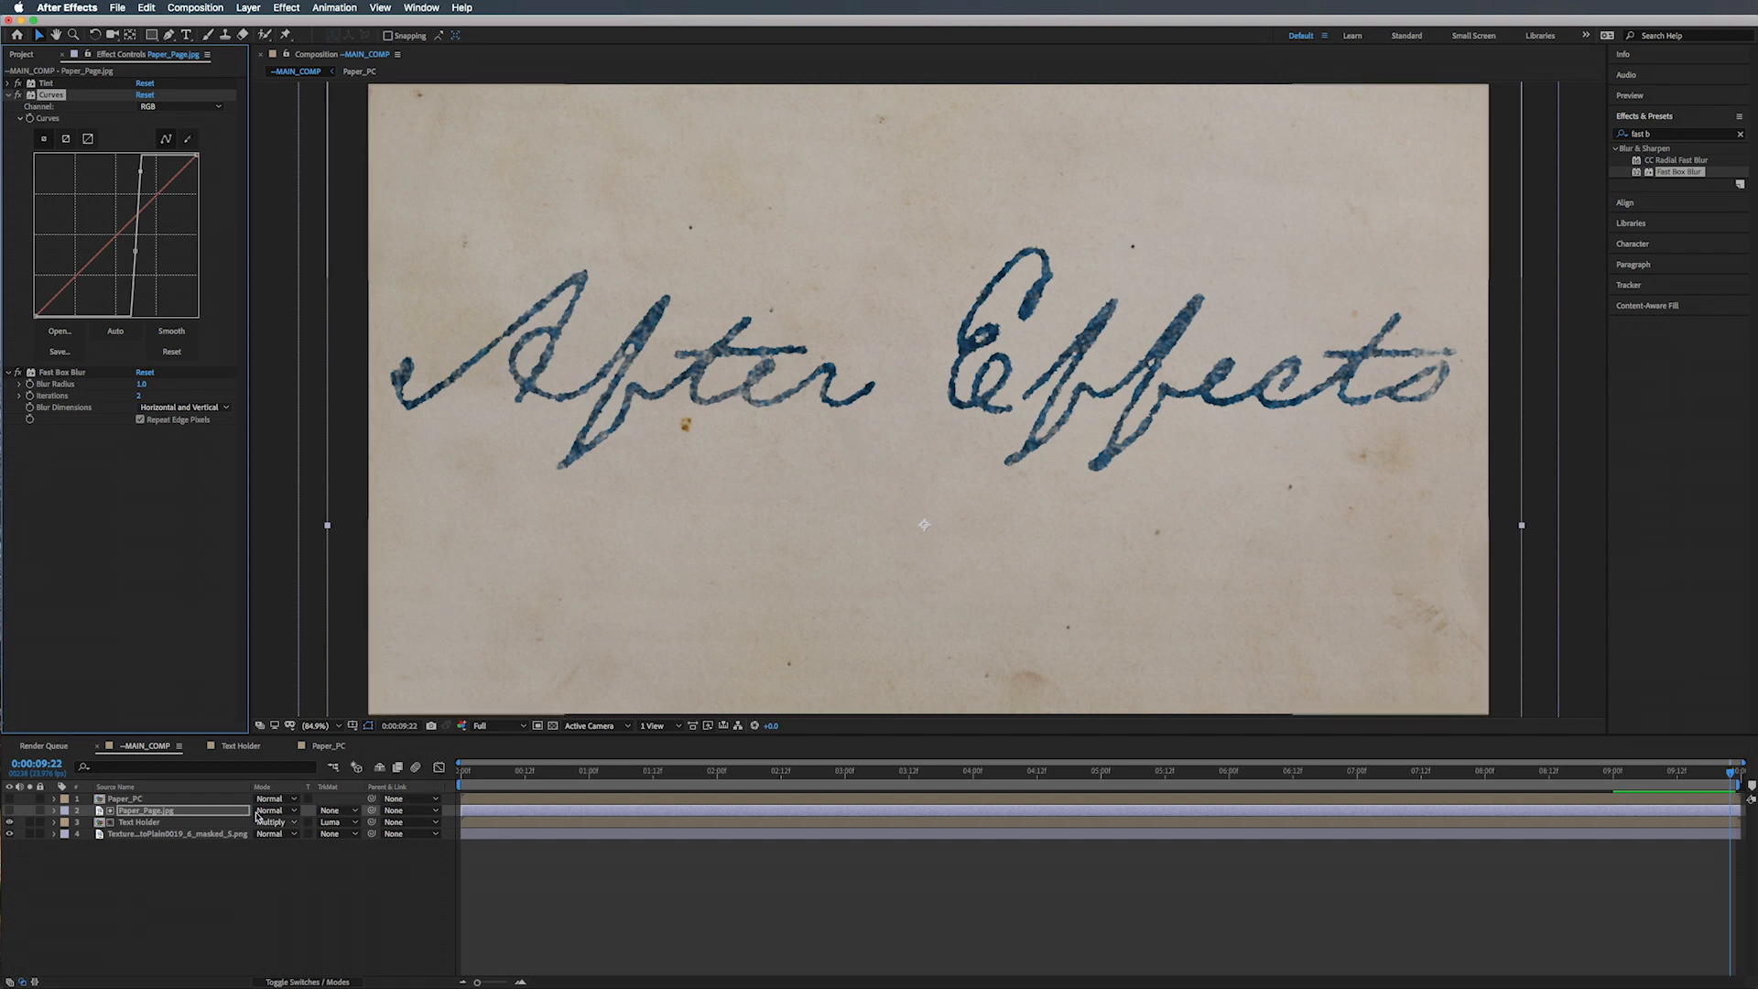
Step: Change the Text Holder layer's Fill color to the darker, less saturated blue 263C51 and save the project
left_click(142, 821)
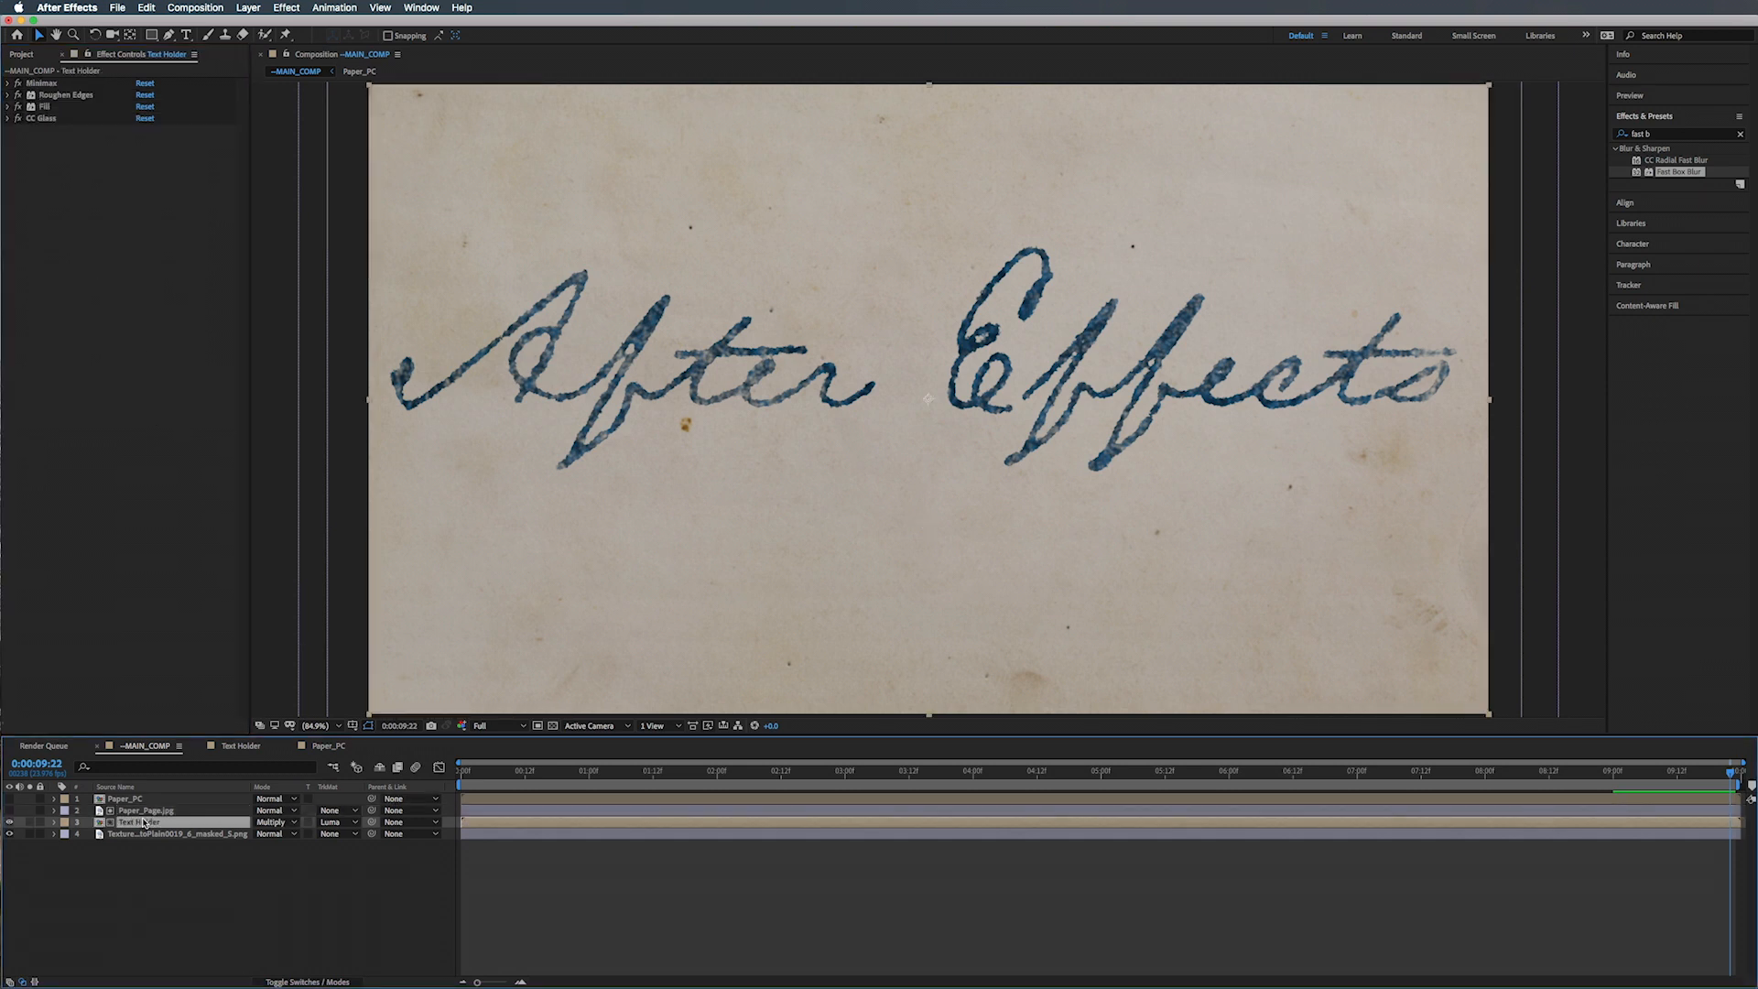
left_click(7, 107)
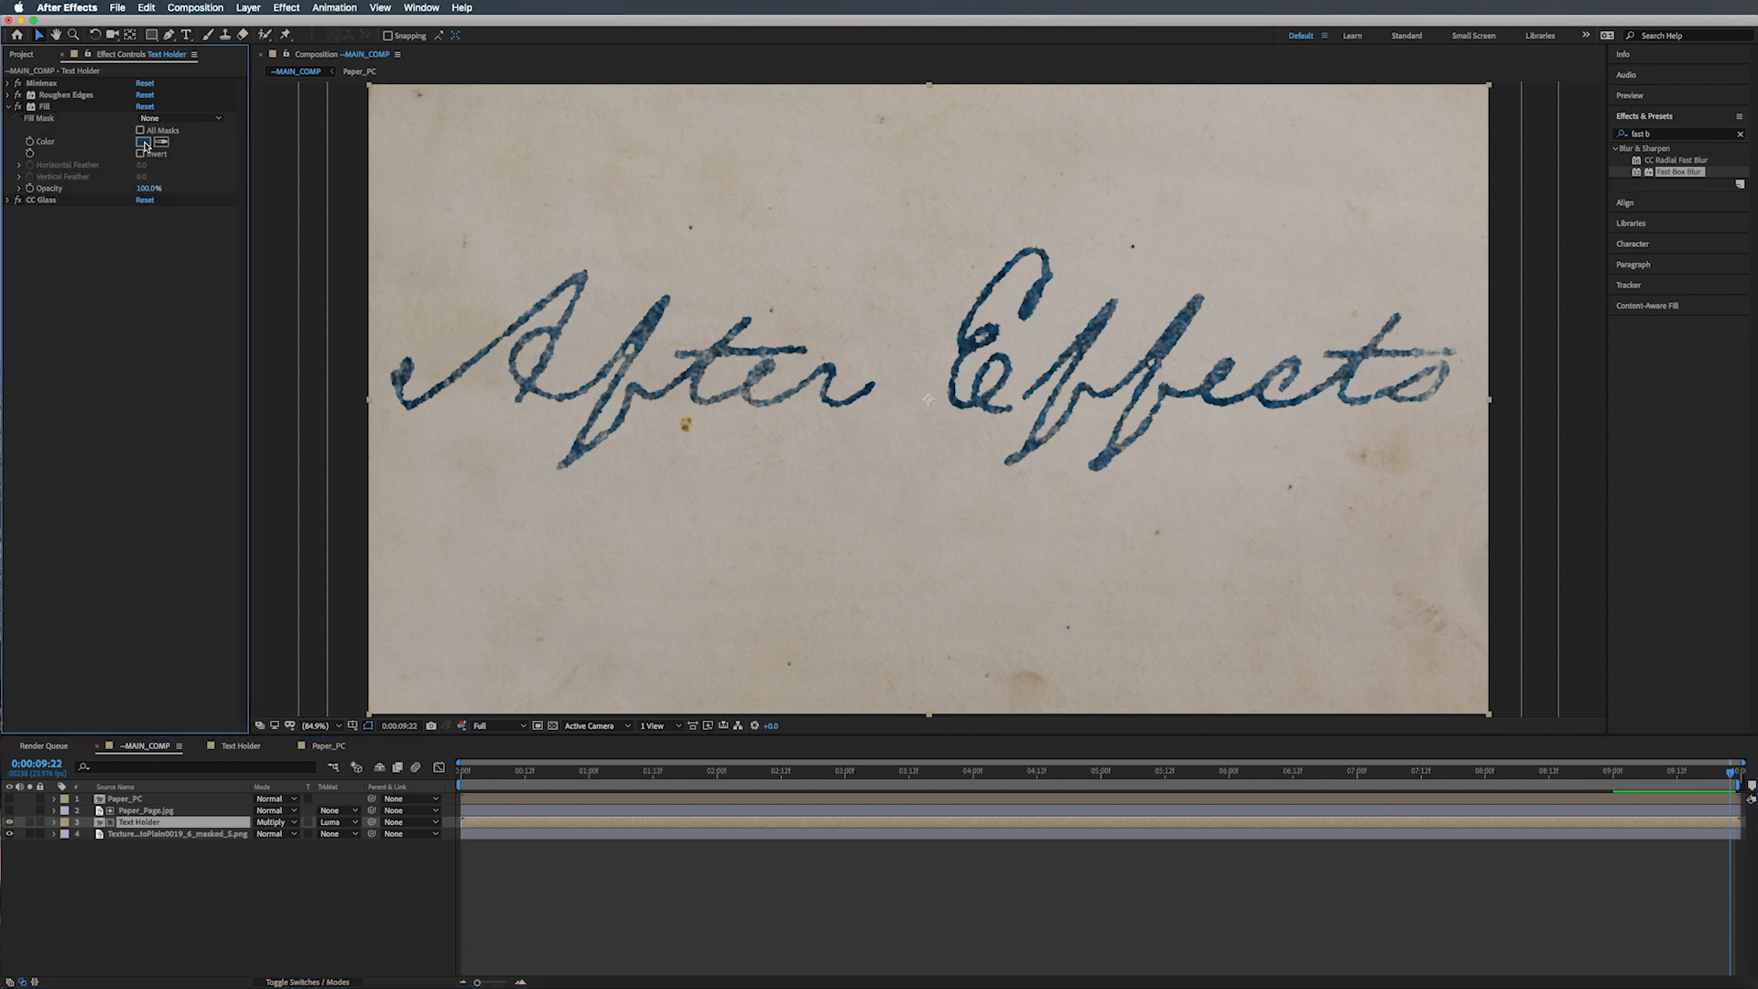
left_click(143, 142)
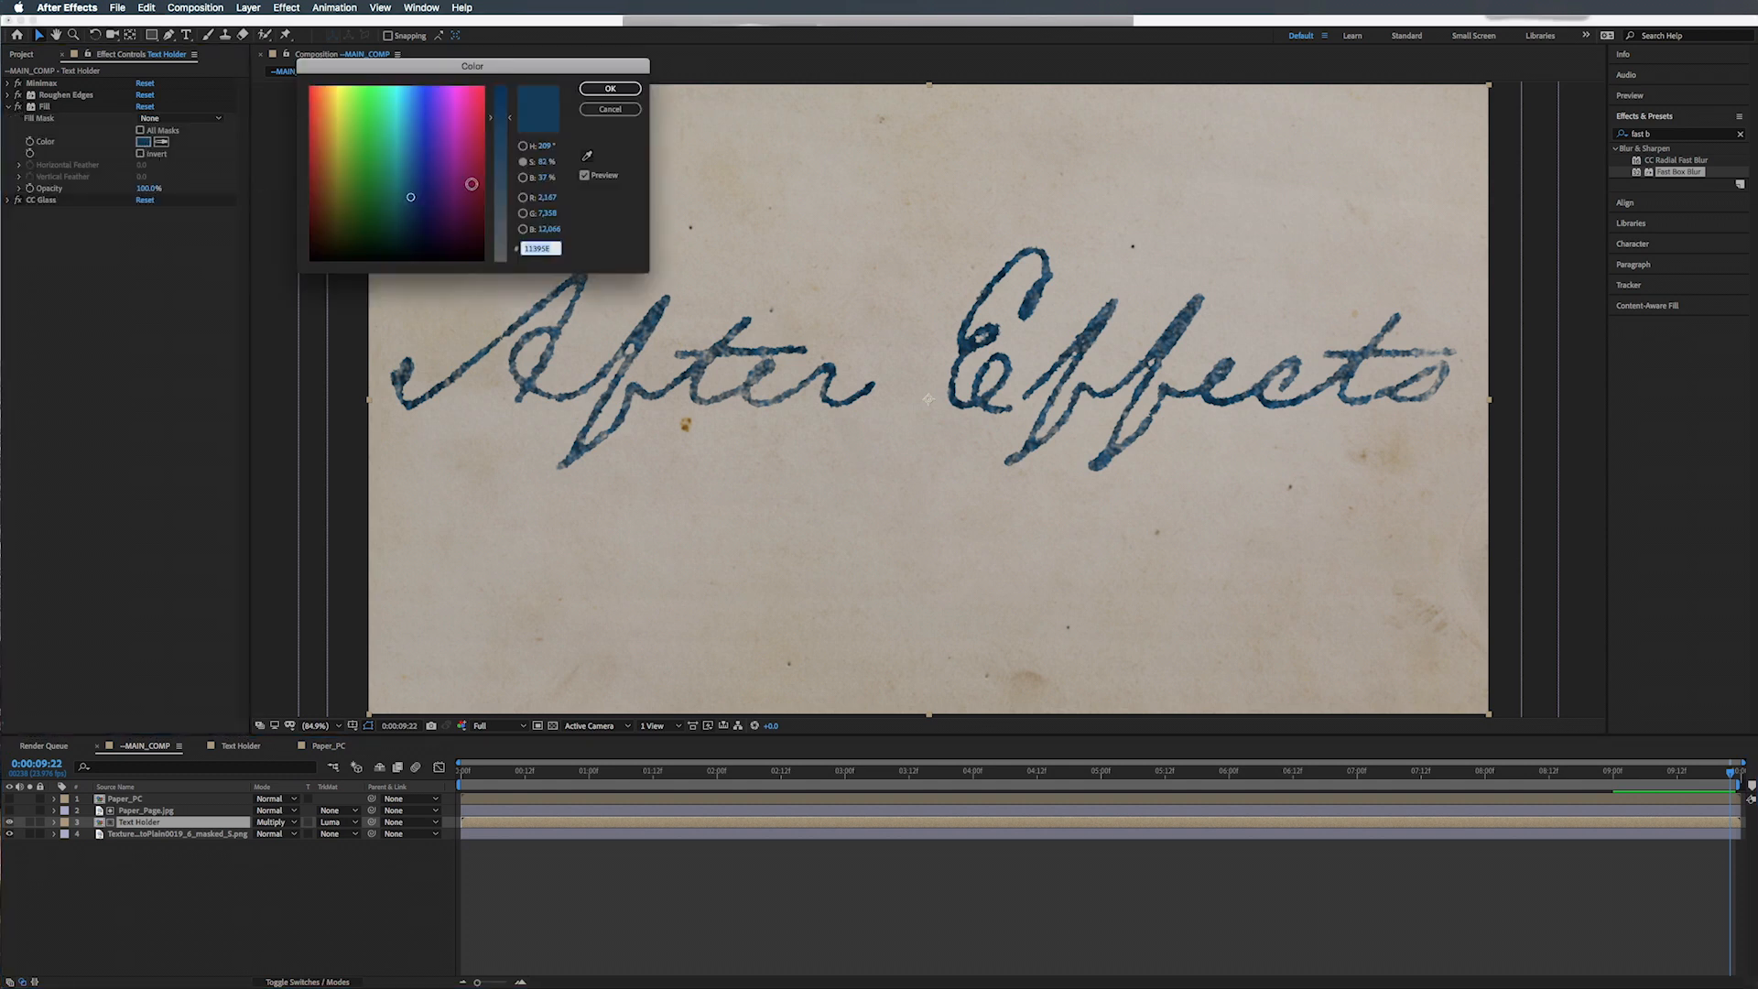
left_click(523, 177)
left_click_drag(509, 196, 509, 207)
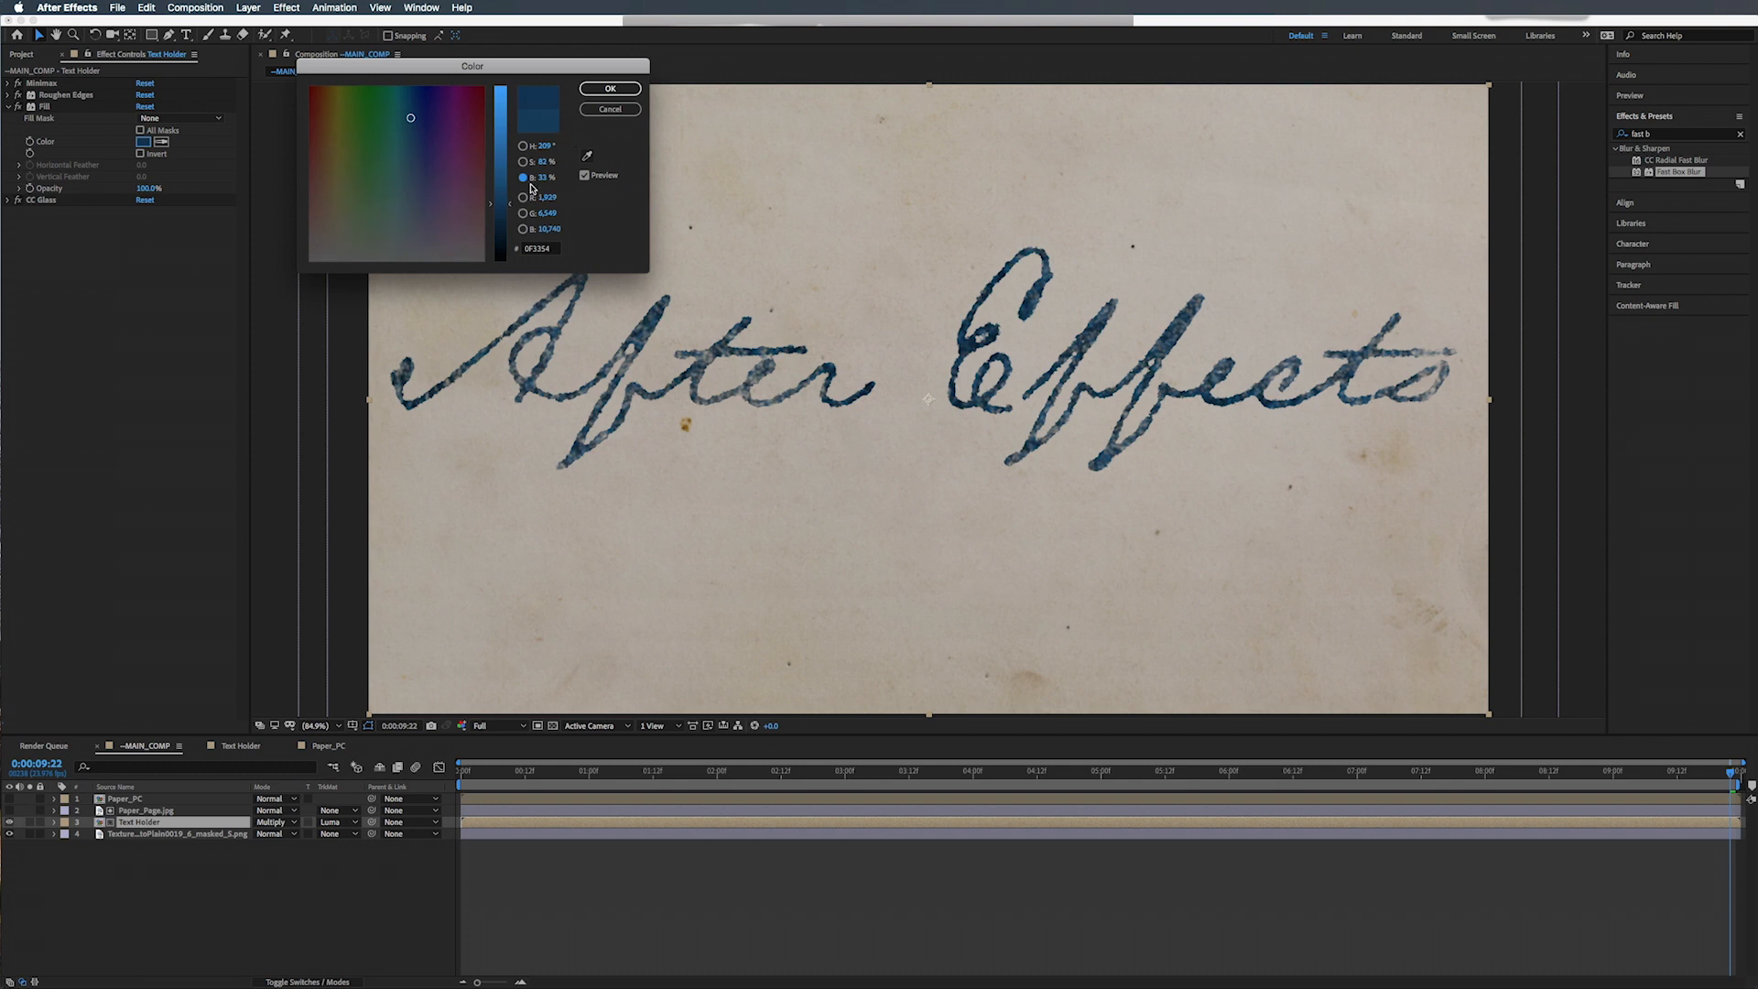
left_click_drag(540, 164, 510, 207)
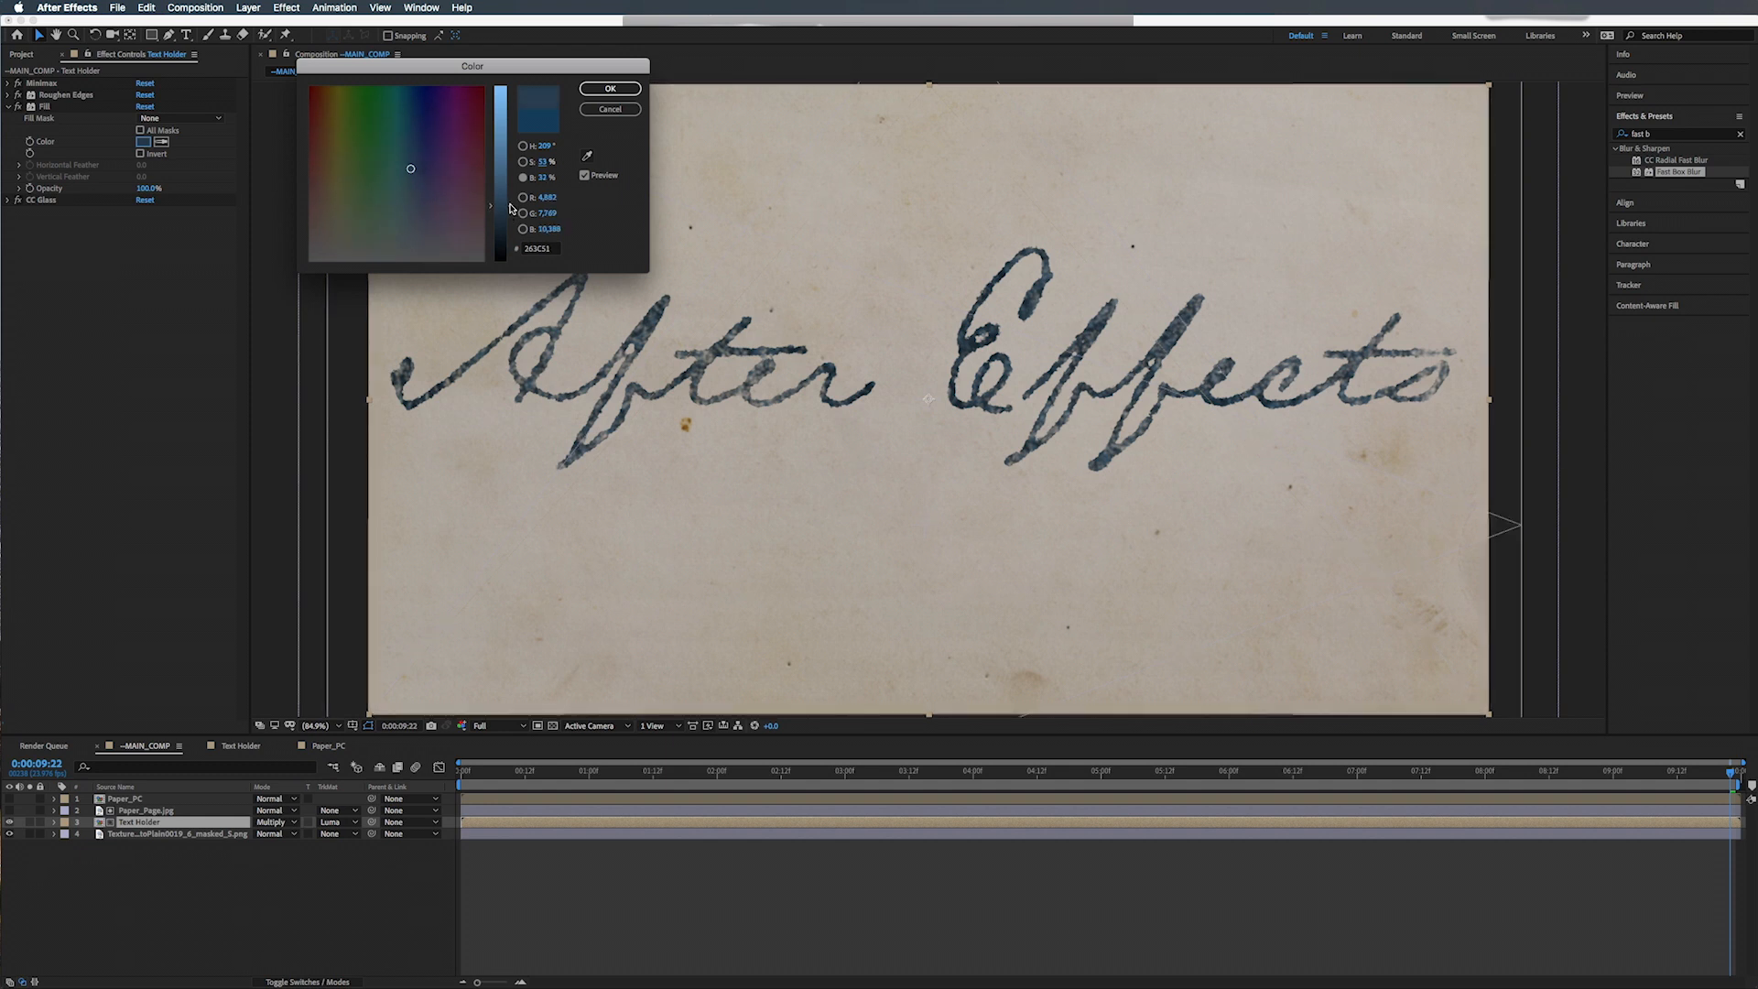
left_click(610, 88)
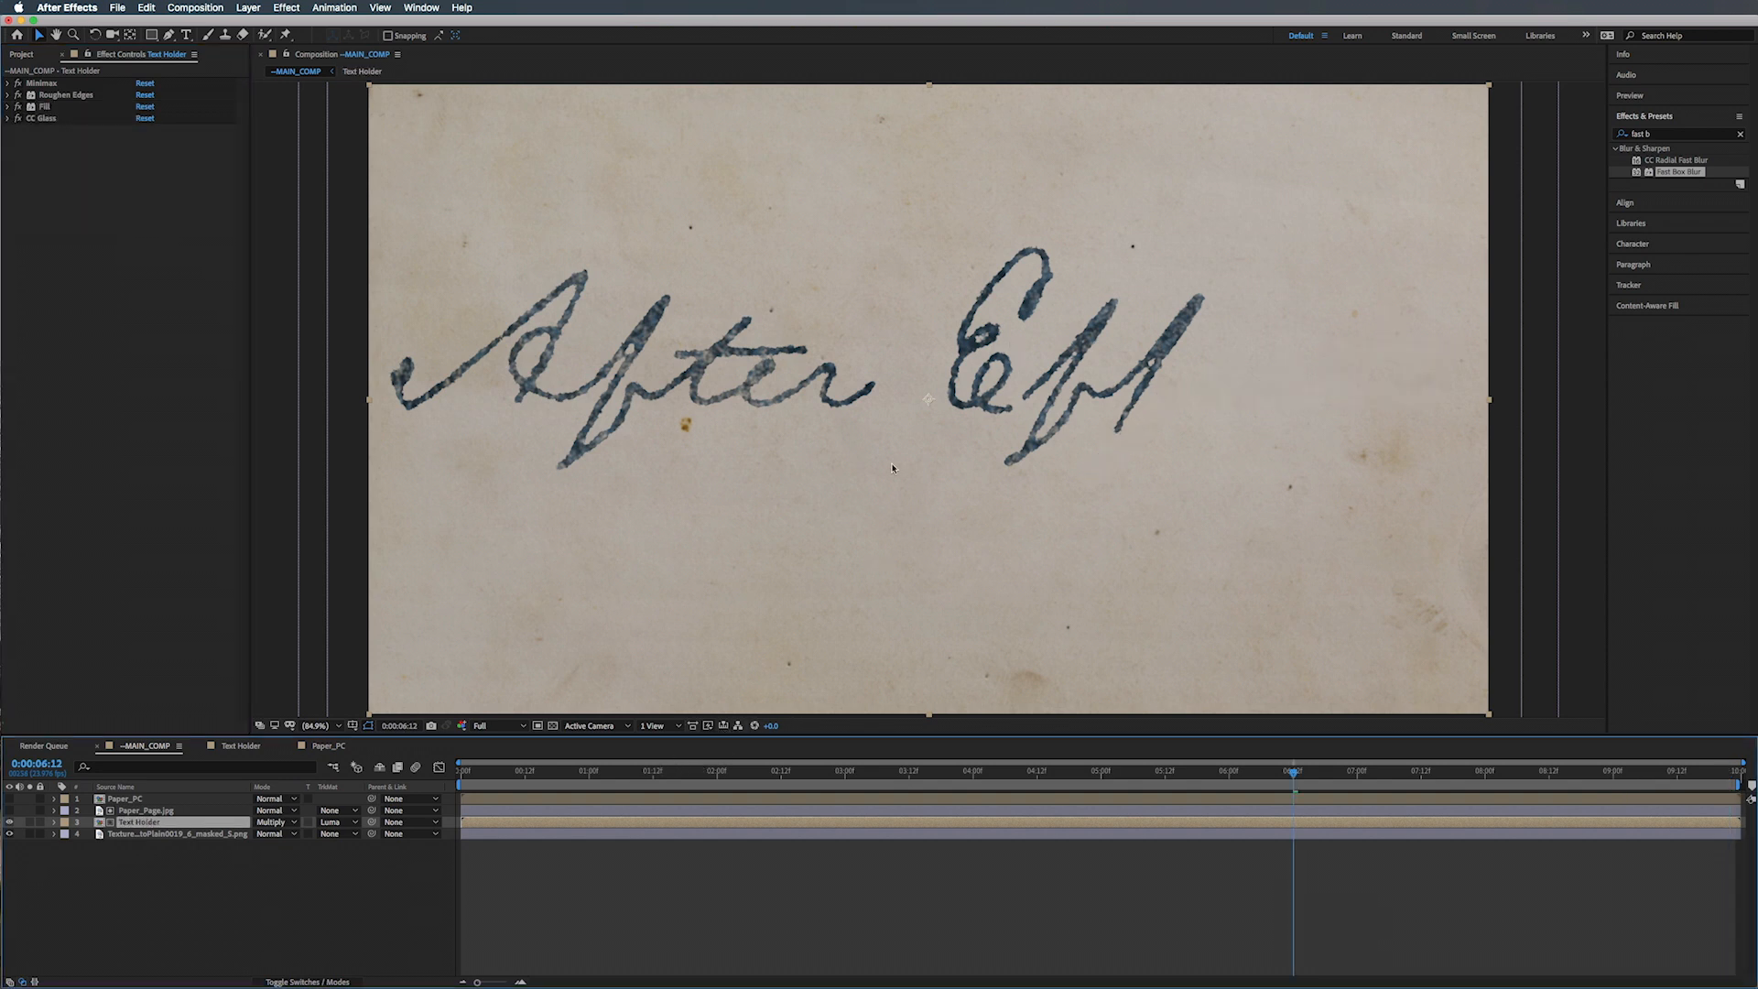
key("super+s")
Step: Reset the Curves effect on the background paper texture layer and shape a contrast-boosting S-curve in the RGB channel
left_click(149, 835)
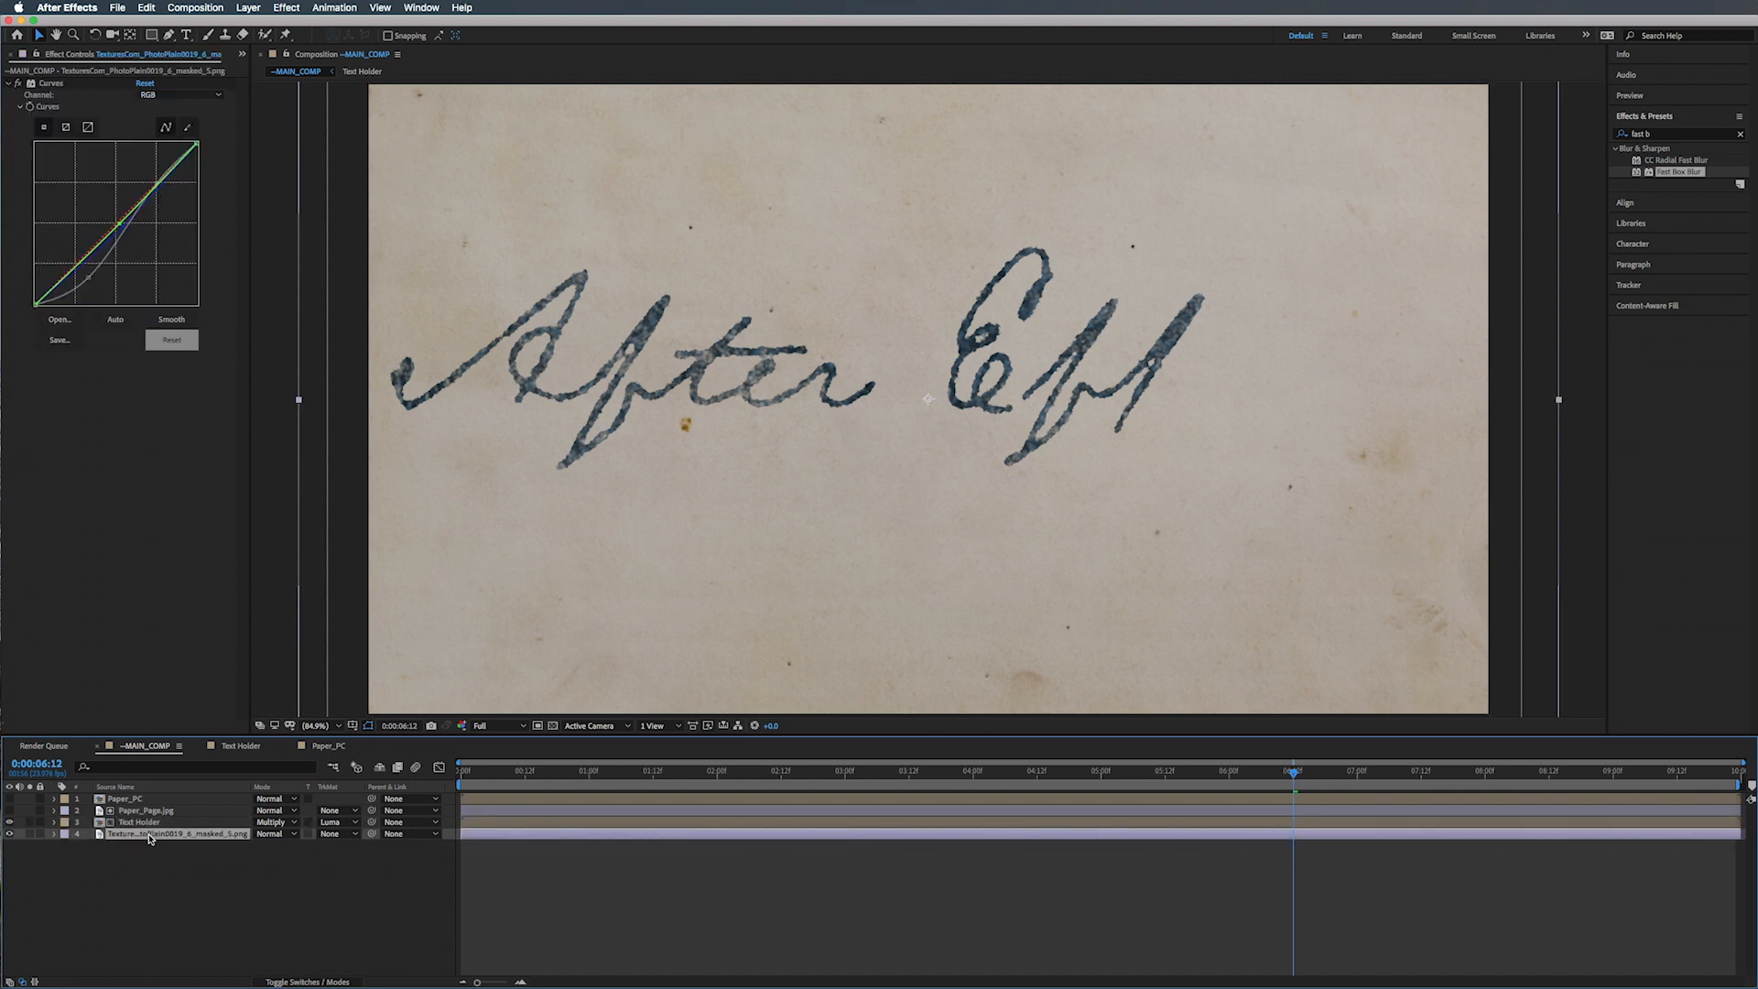
left_click(48, 85)
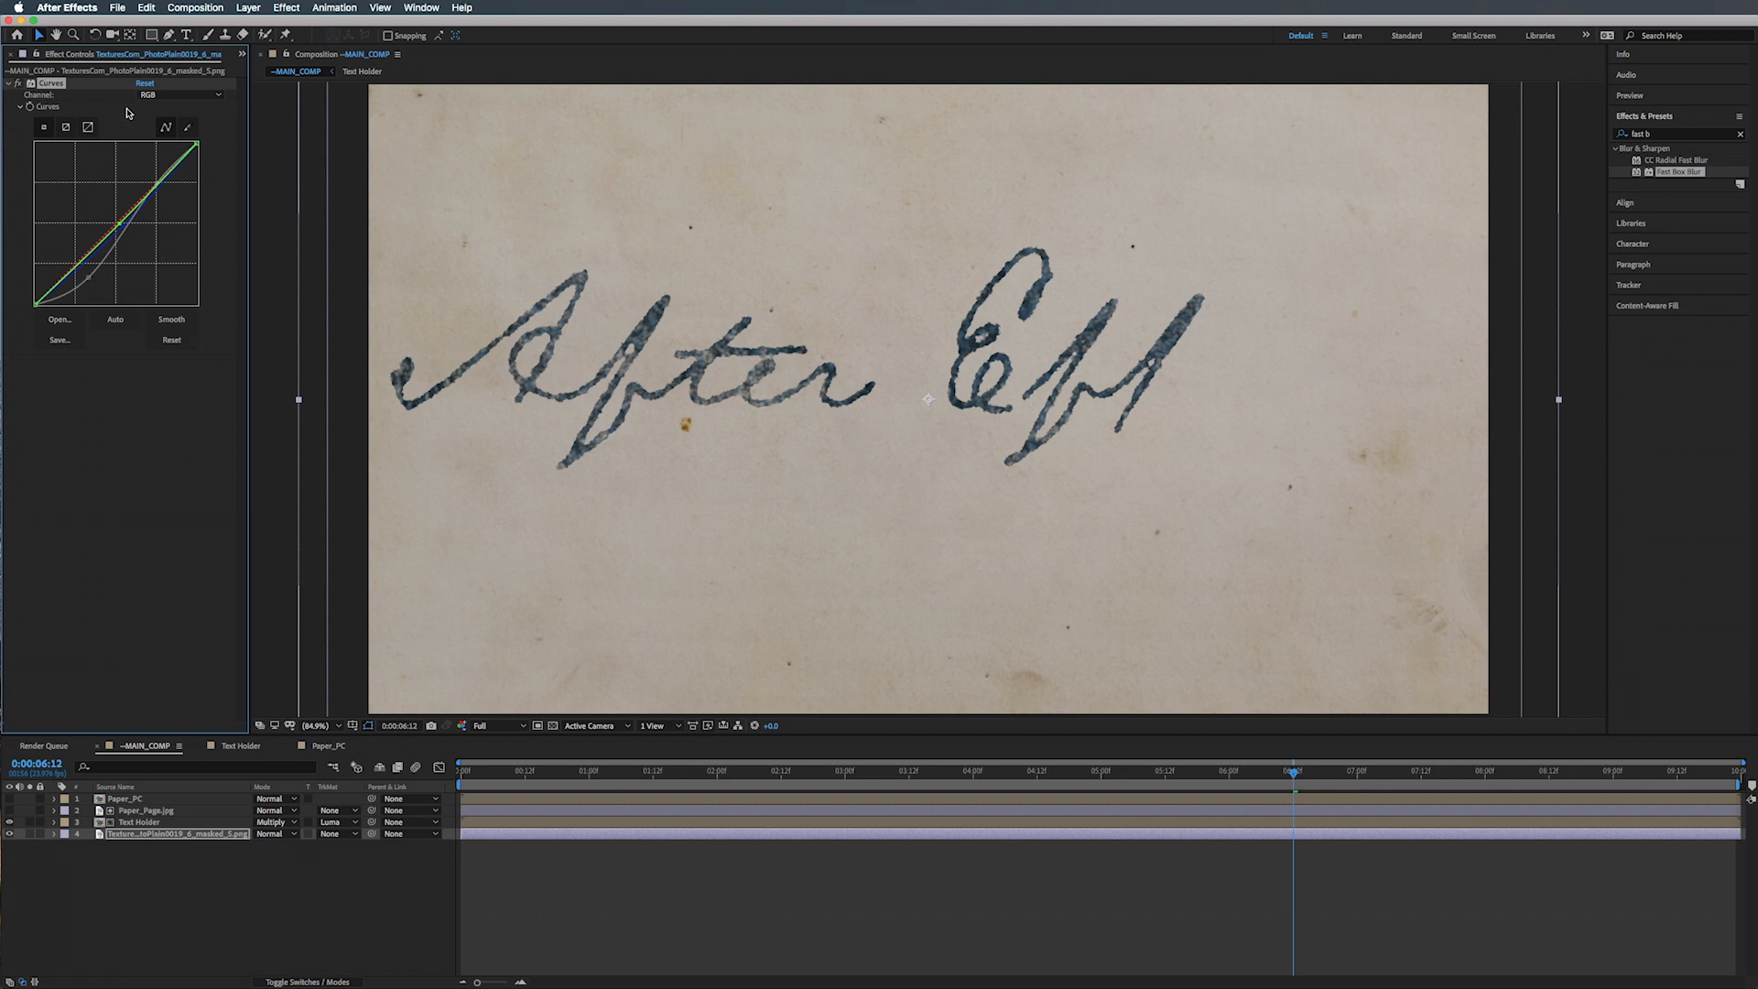
left_click(146, 84)
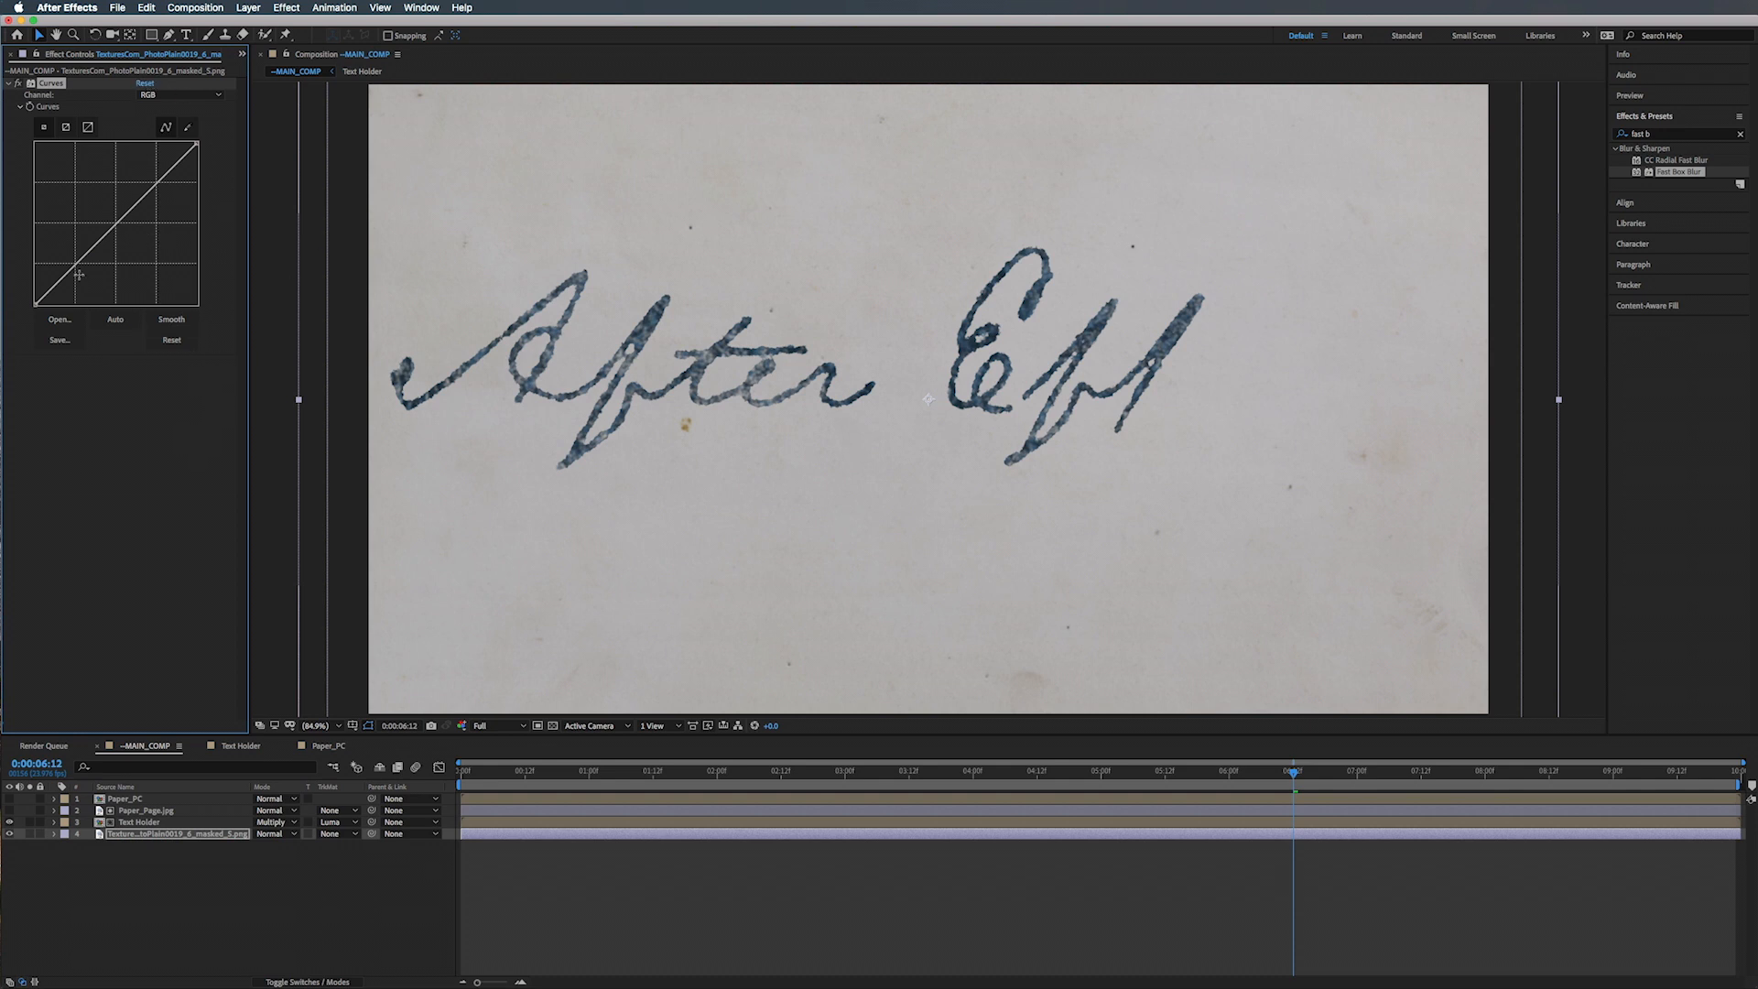
left_click_drag(81, 265, 90, 273)
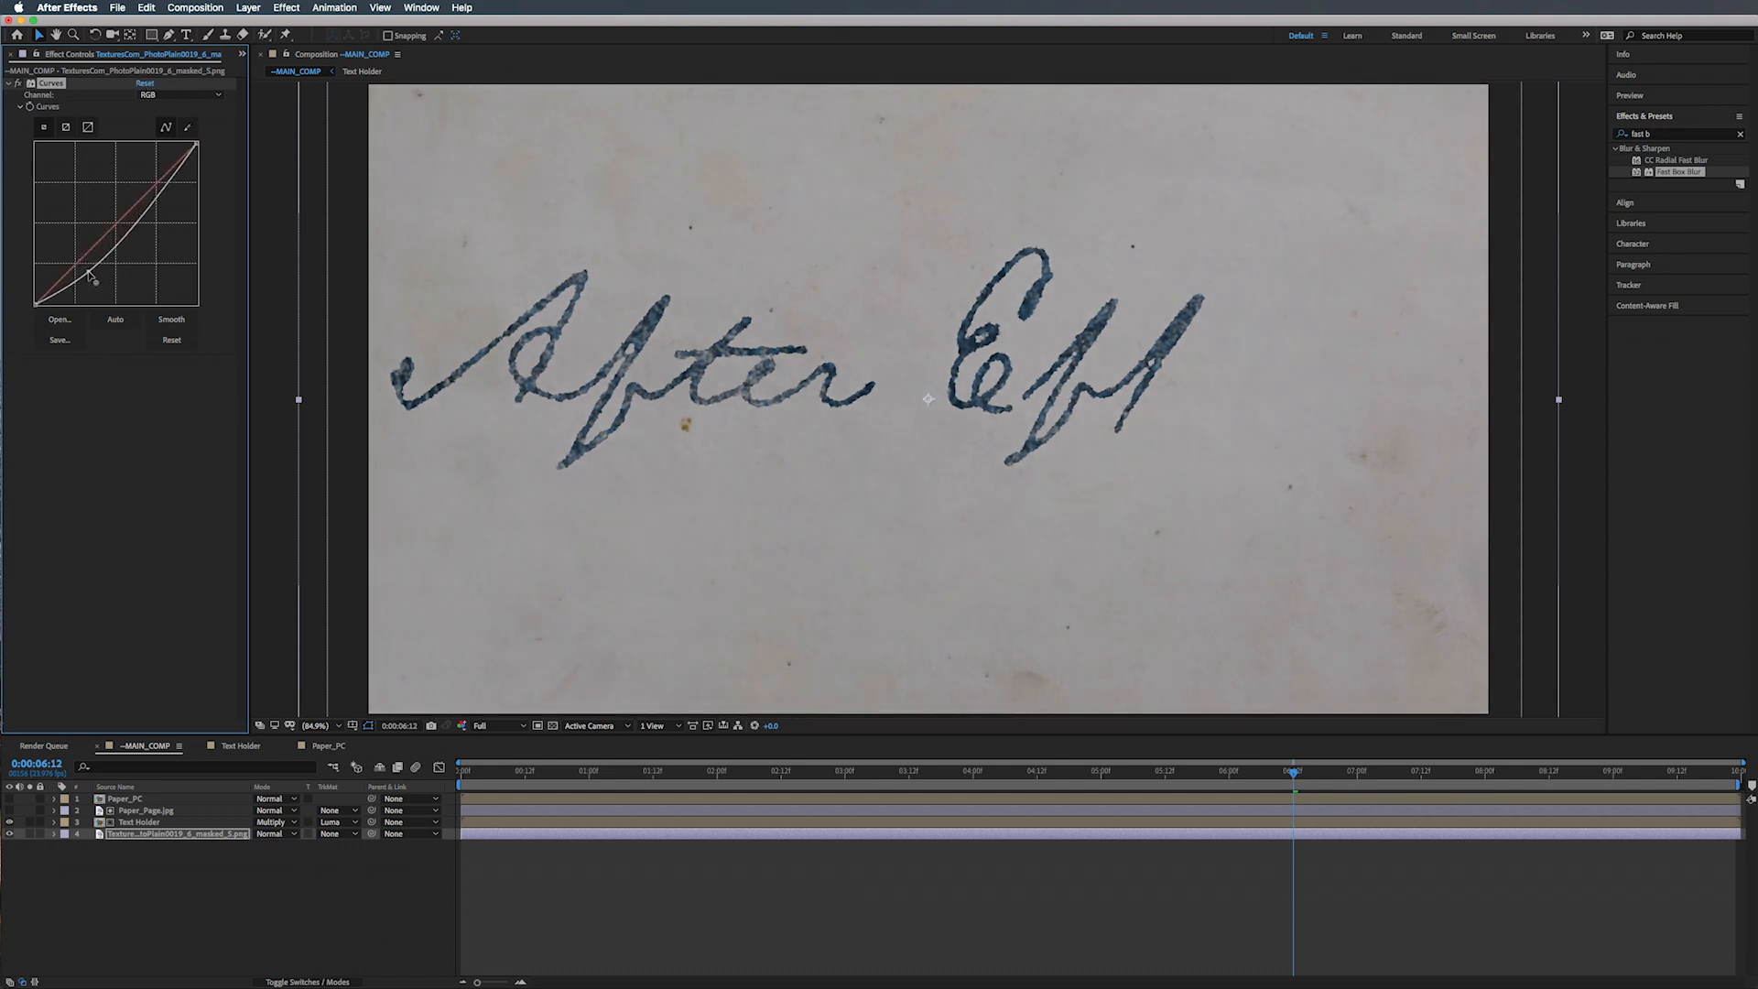
left_click_drag(158, 197, 152, 178)
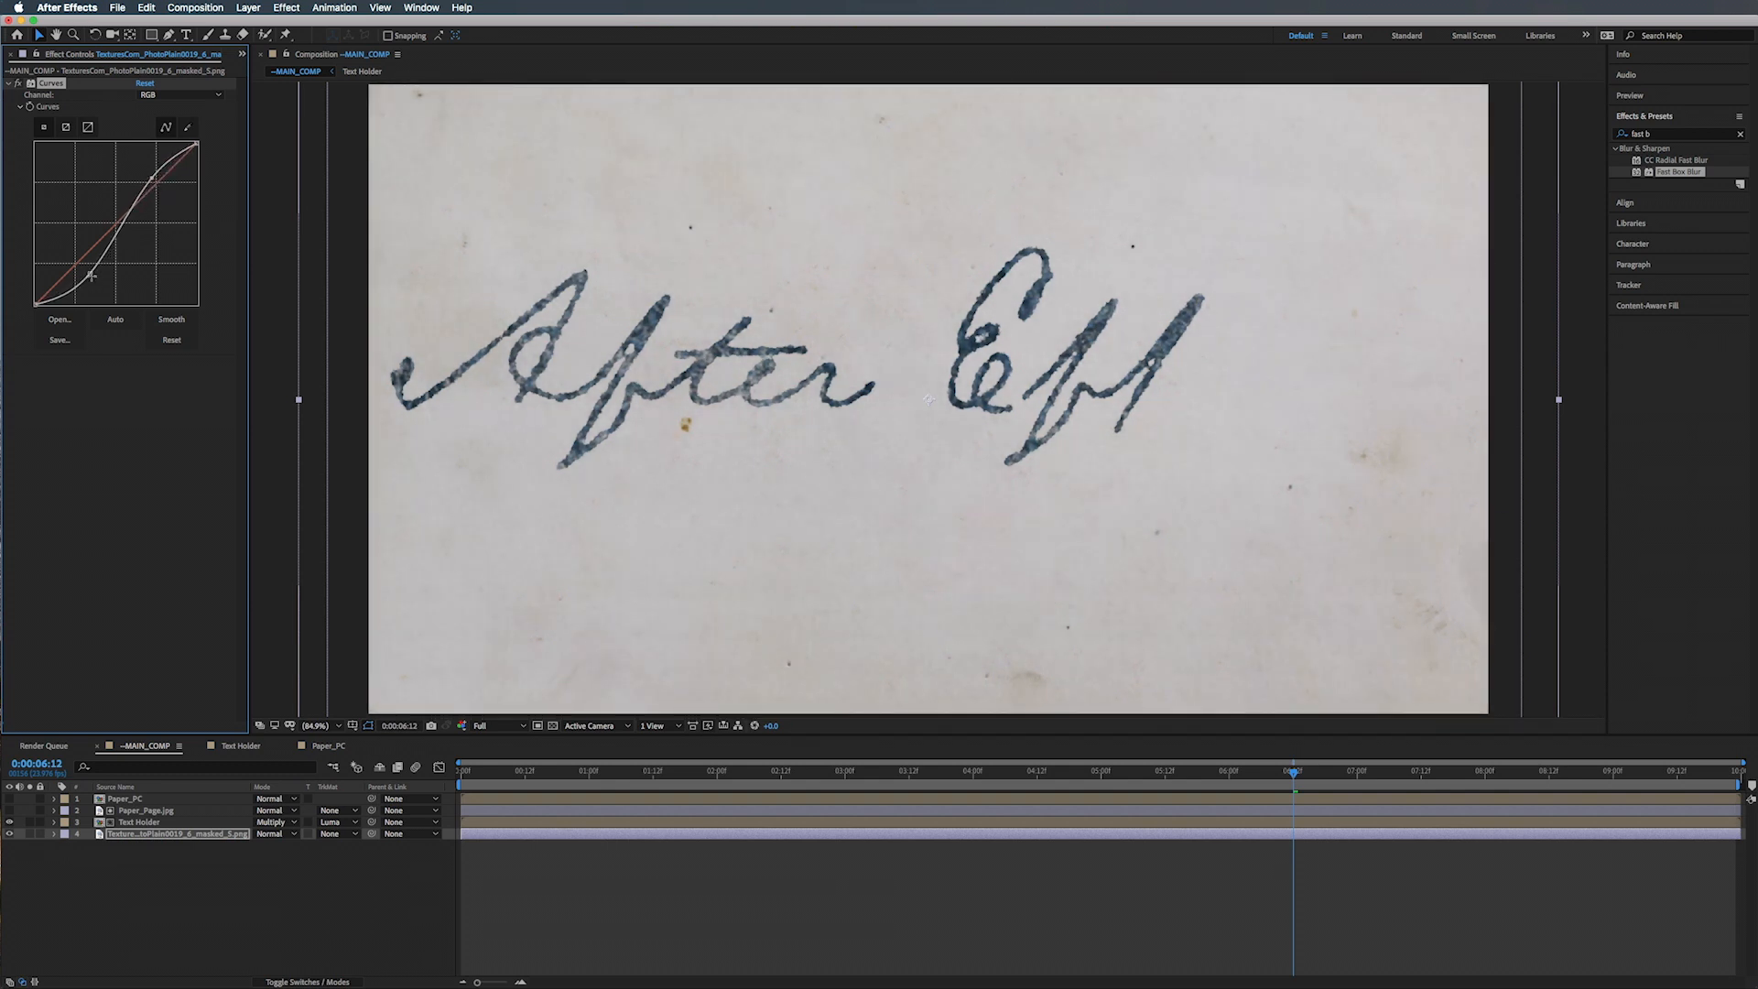
left_click_drag(92, 276, 91, 276)
left_click_drag(94, 281, 95, 270)
left_click_drag(142, 178, 157, 182)
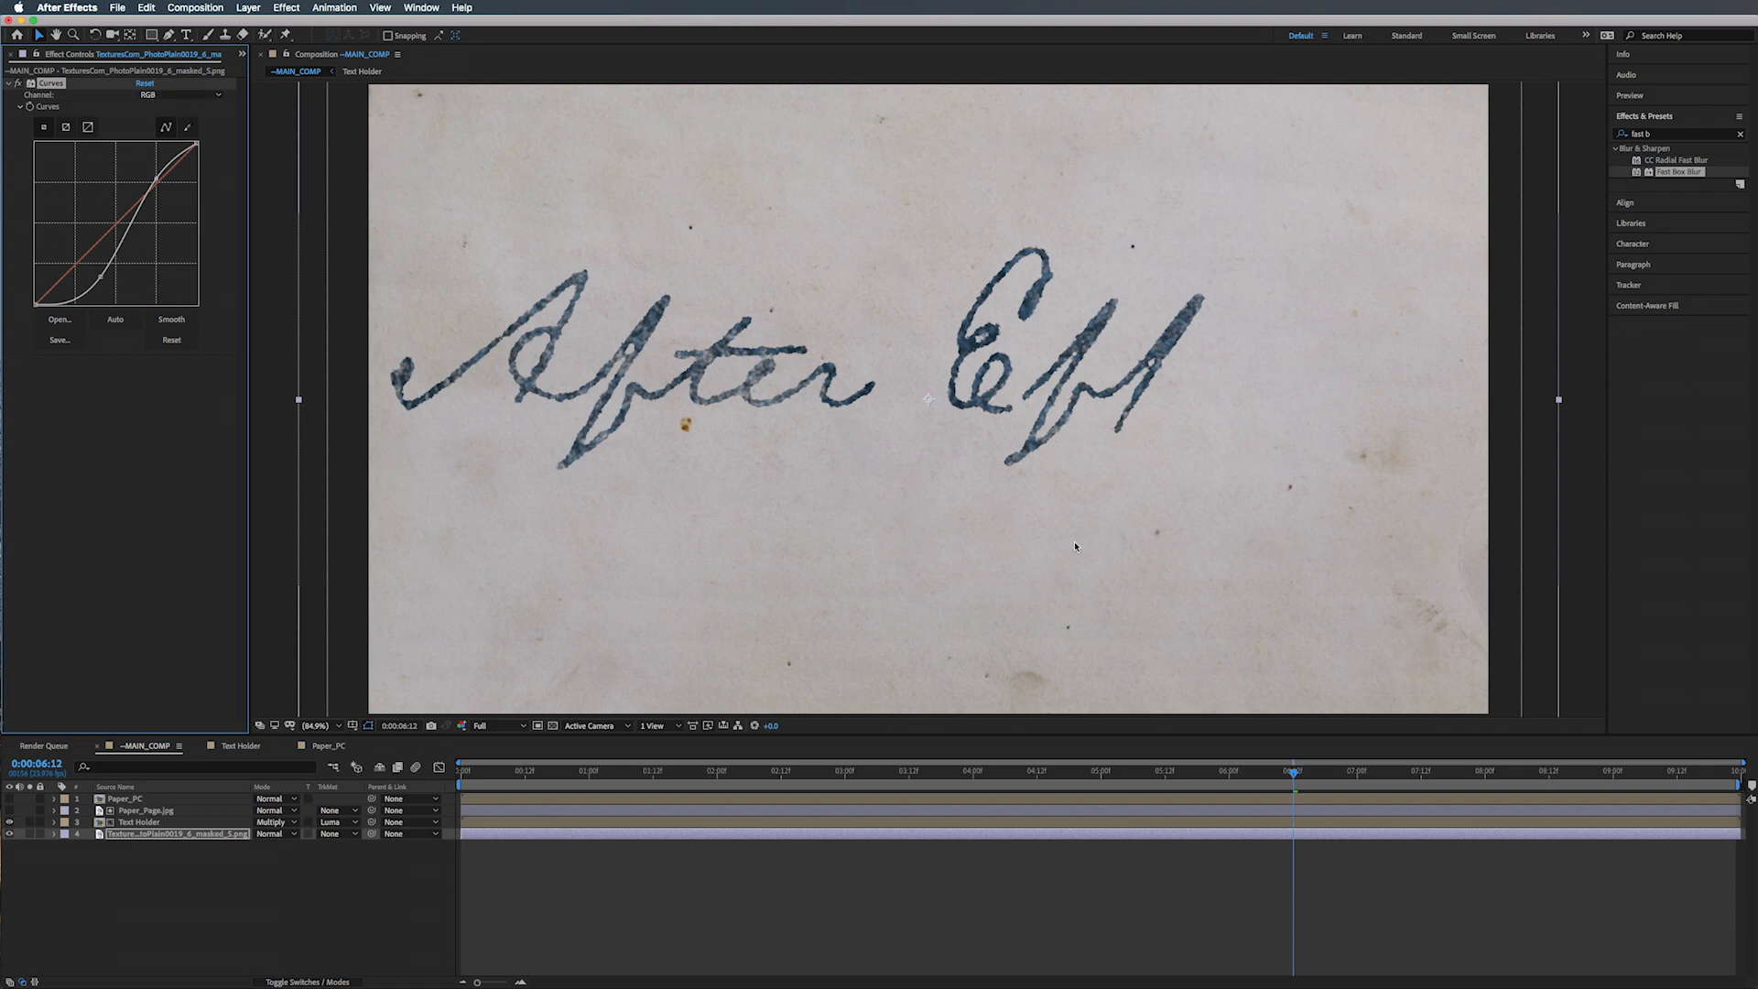
Step: Warm the background paper by lowering the midpoint of its Blue curve and slightly adjusting the Green curve's midpoint
left_click(171, 96)
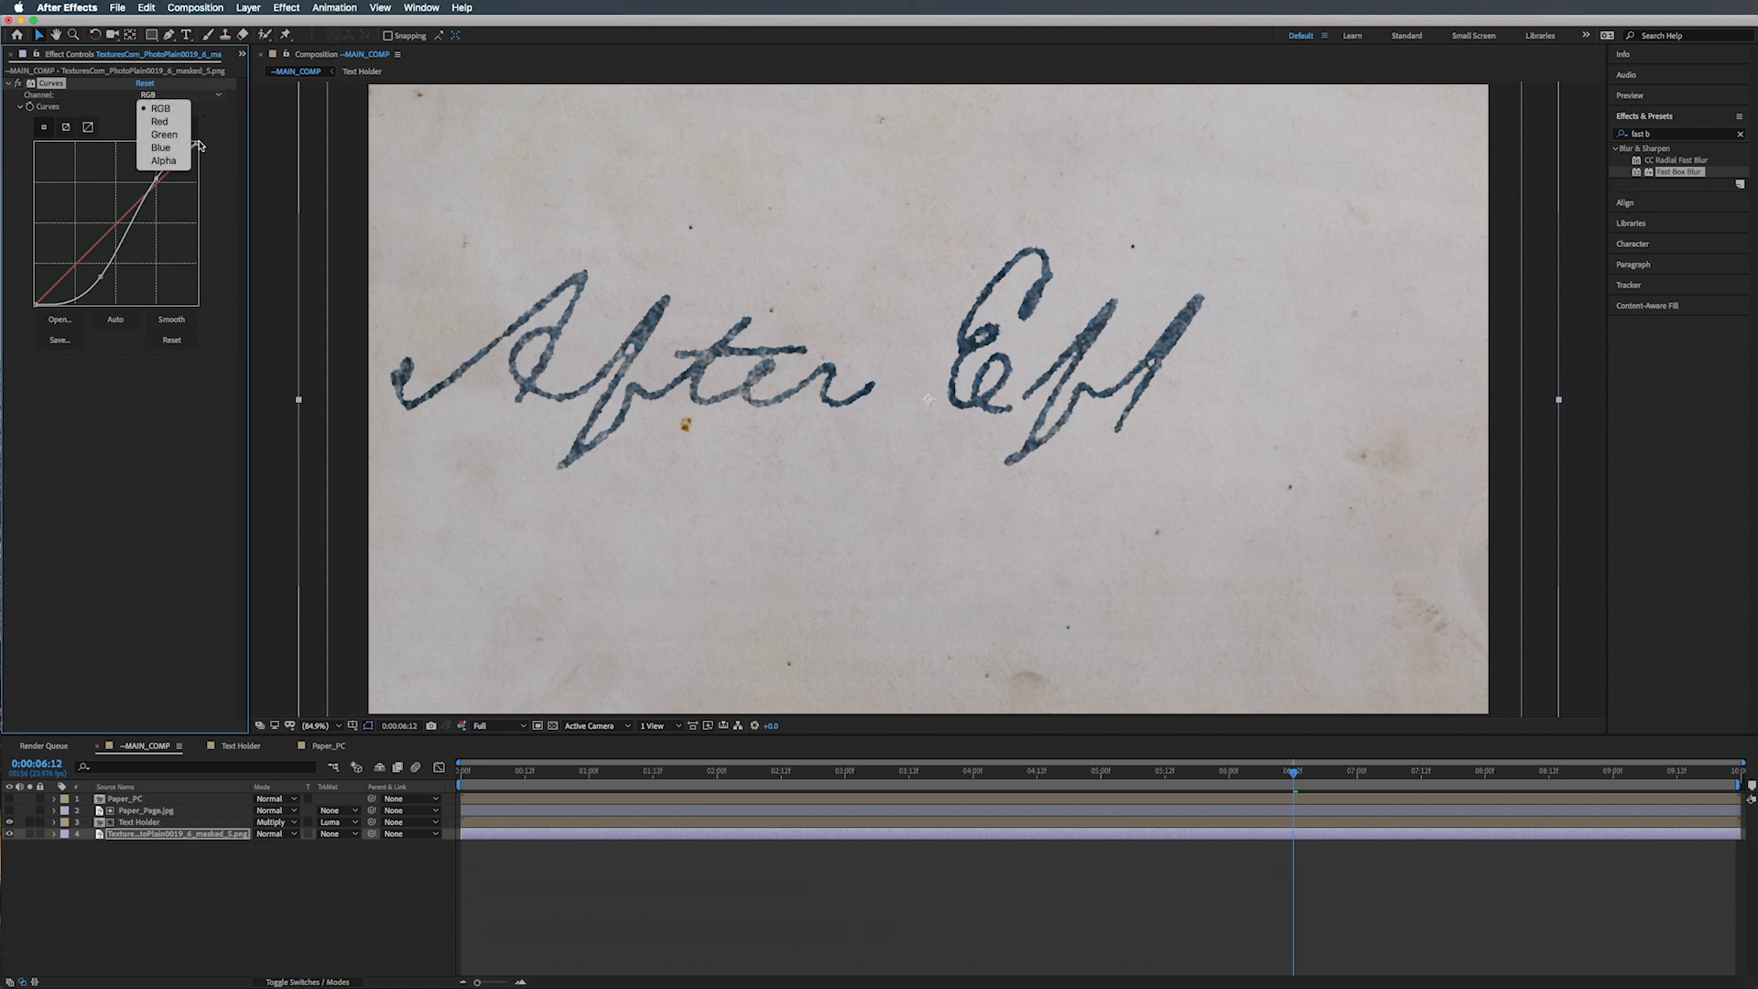
left_click(160, 148)
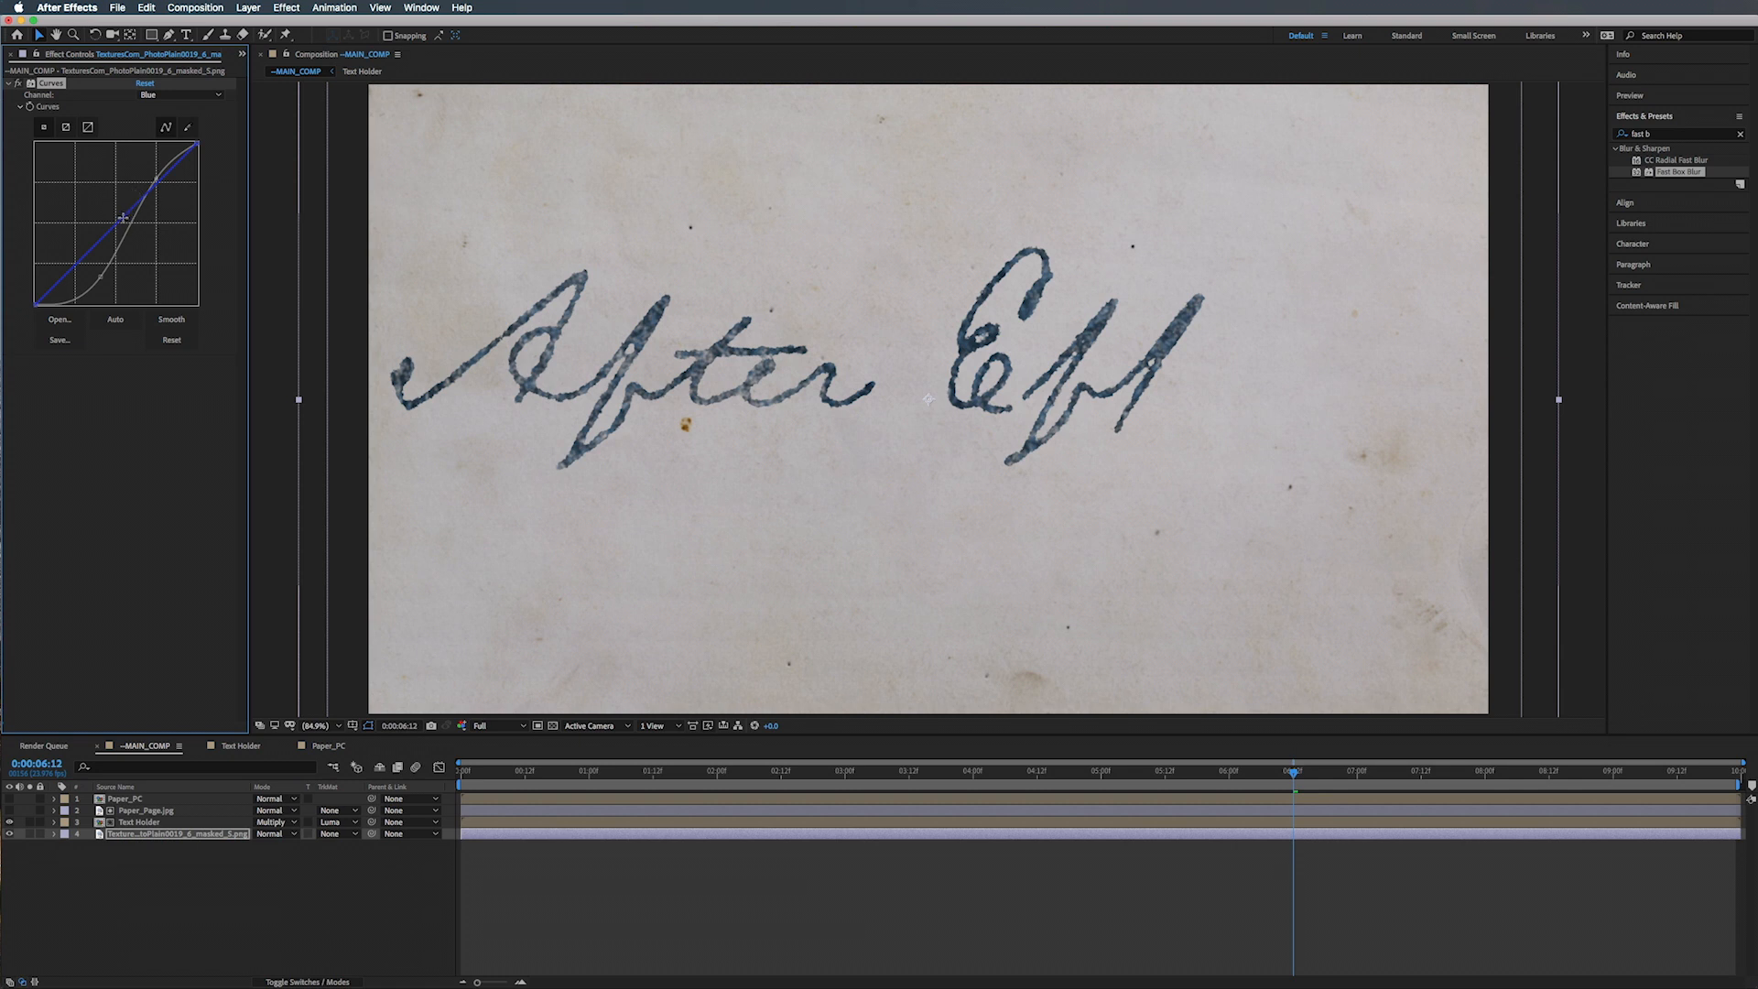
left_click_drag(123, 218, 123, 228)
left_click(174, 95)
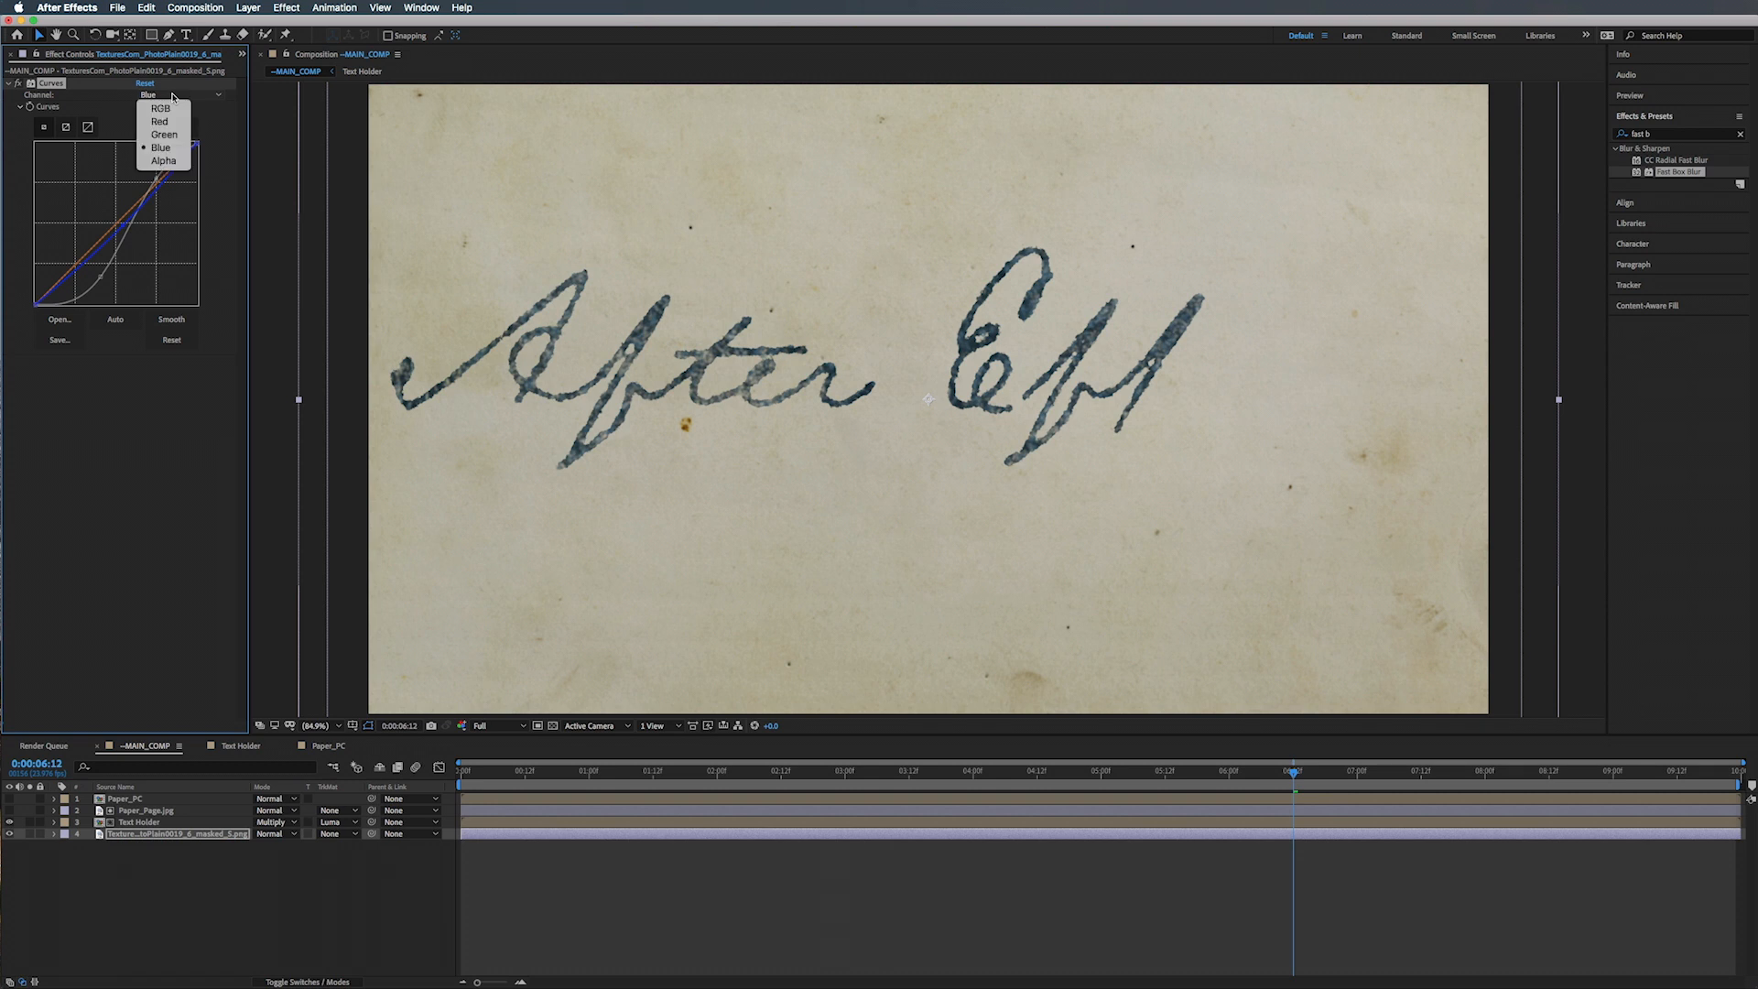
left_click(165, 136)
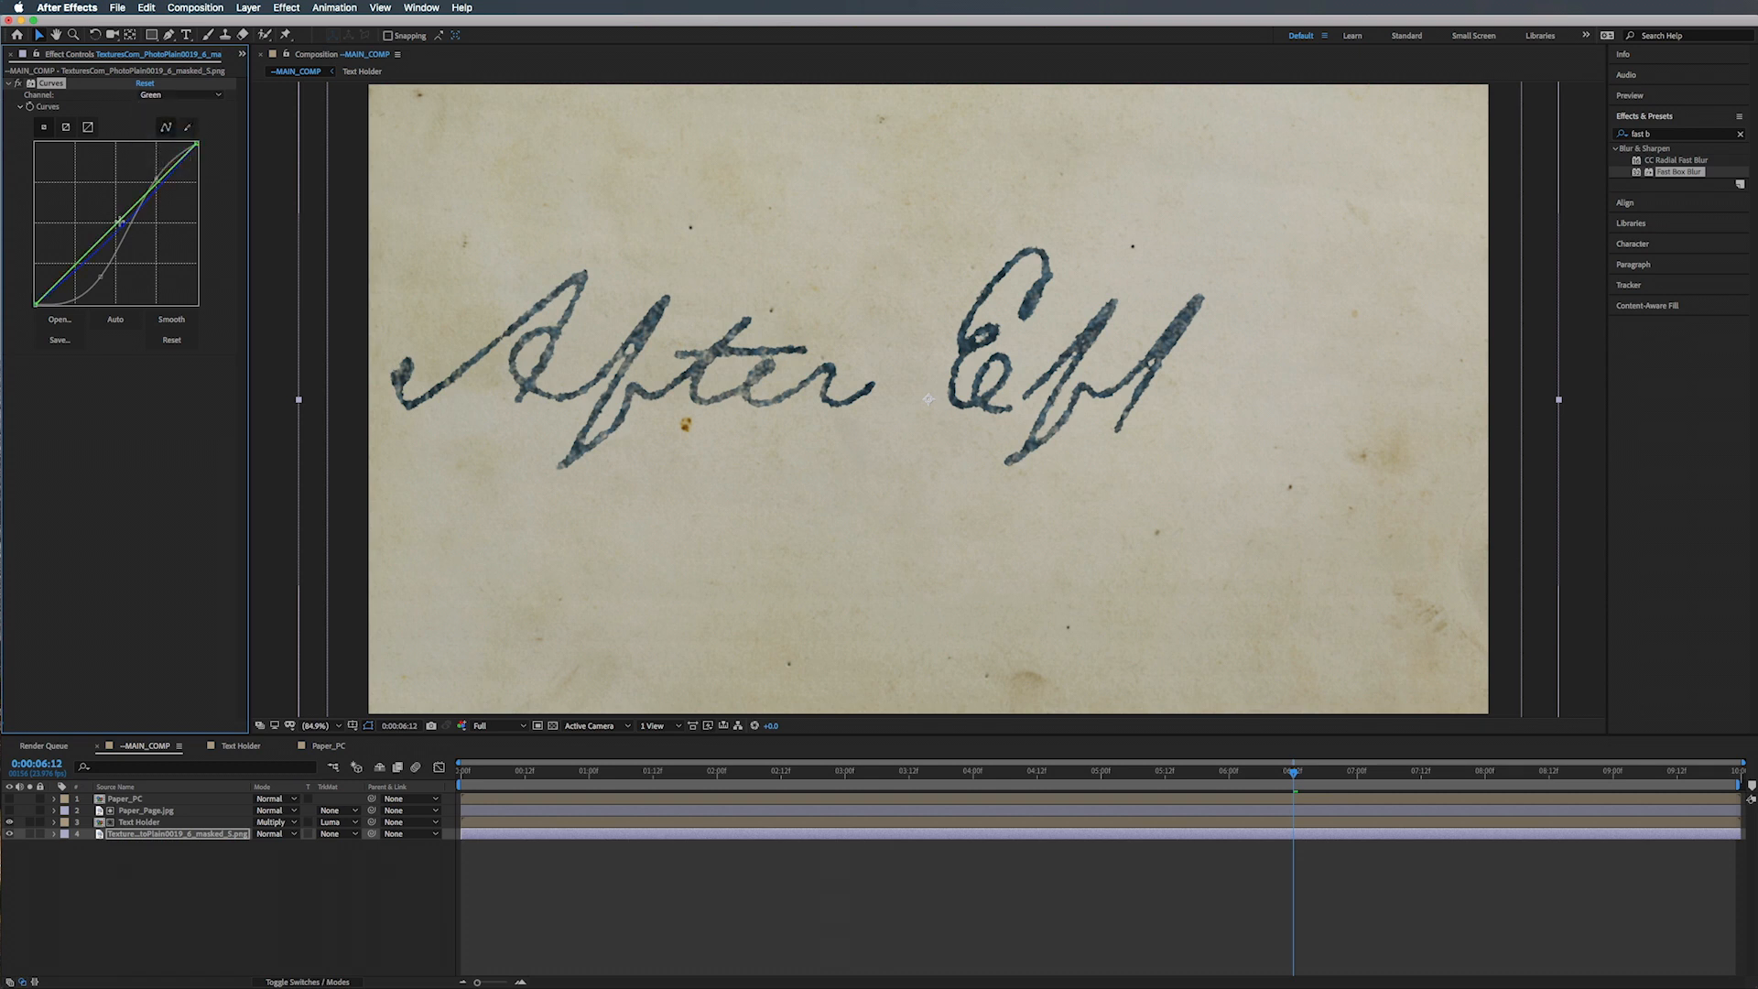
left_click_drag(120, 224, 121, 222)
Step: Shift the lower point of Paper_Page.jpg's RGB curve slightly toward the shadows and delete the layer's Fast Box Blur effect
key("period")
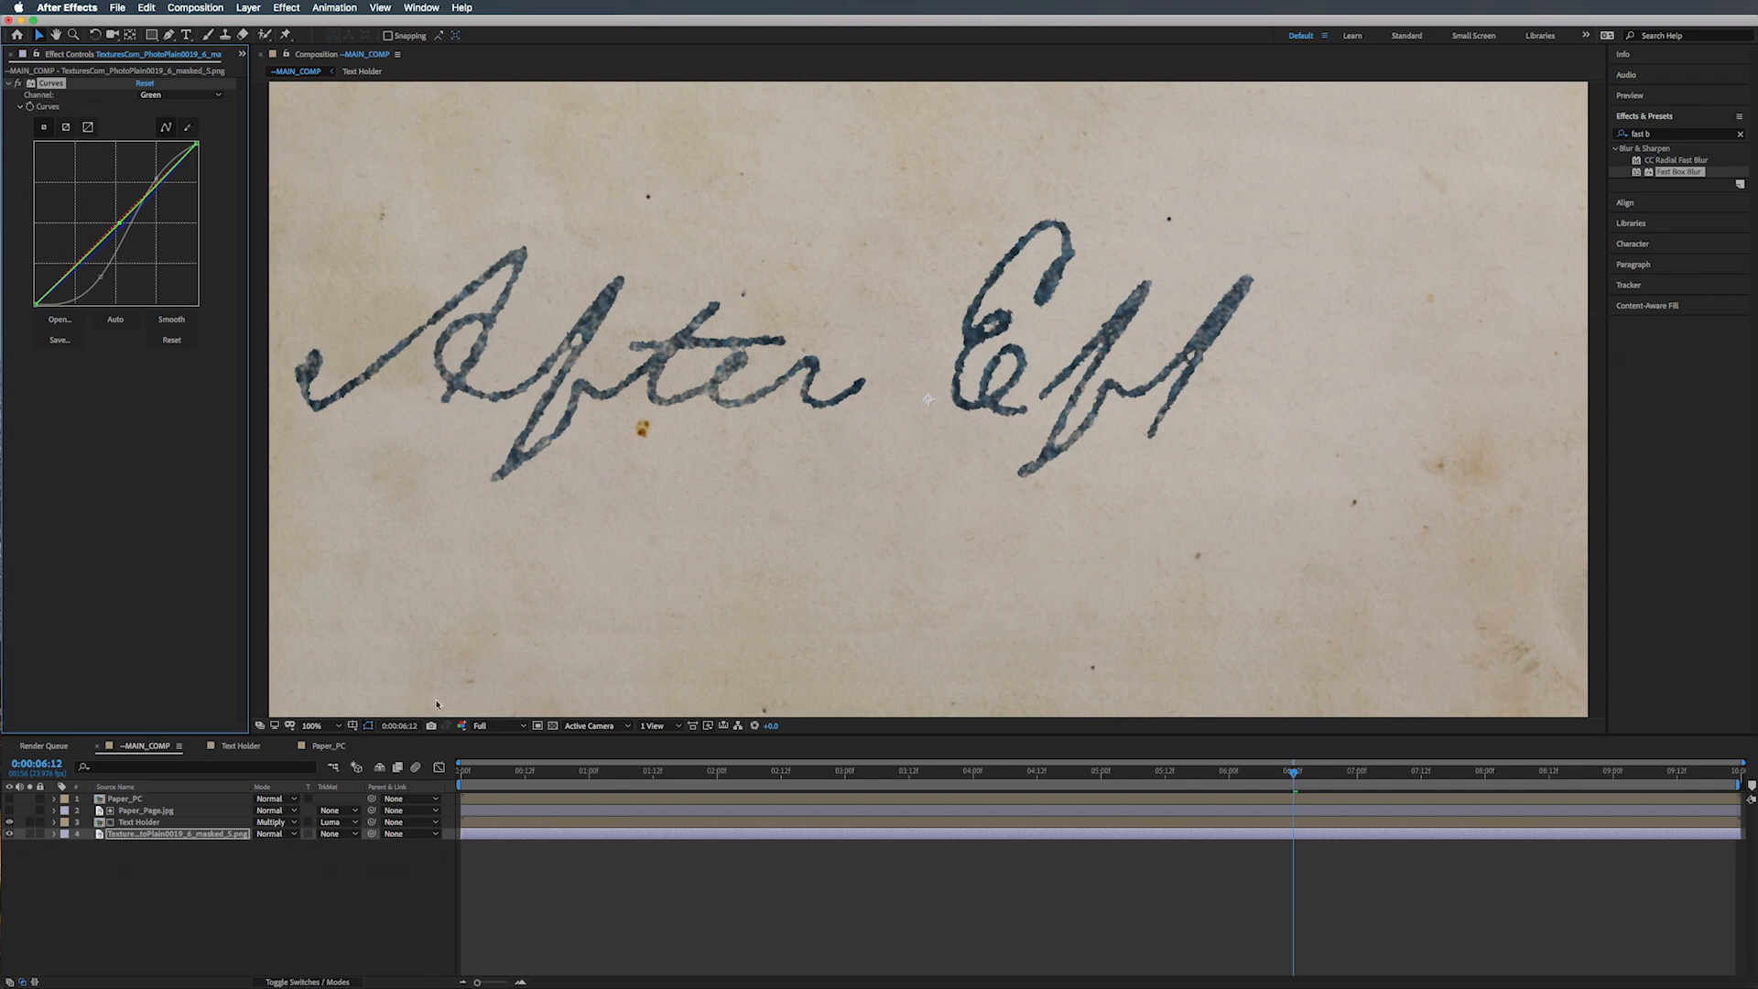
left_click(143, 813)
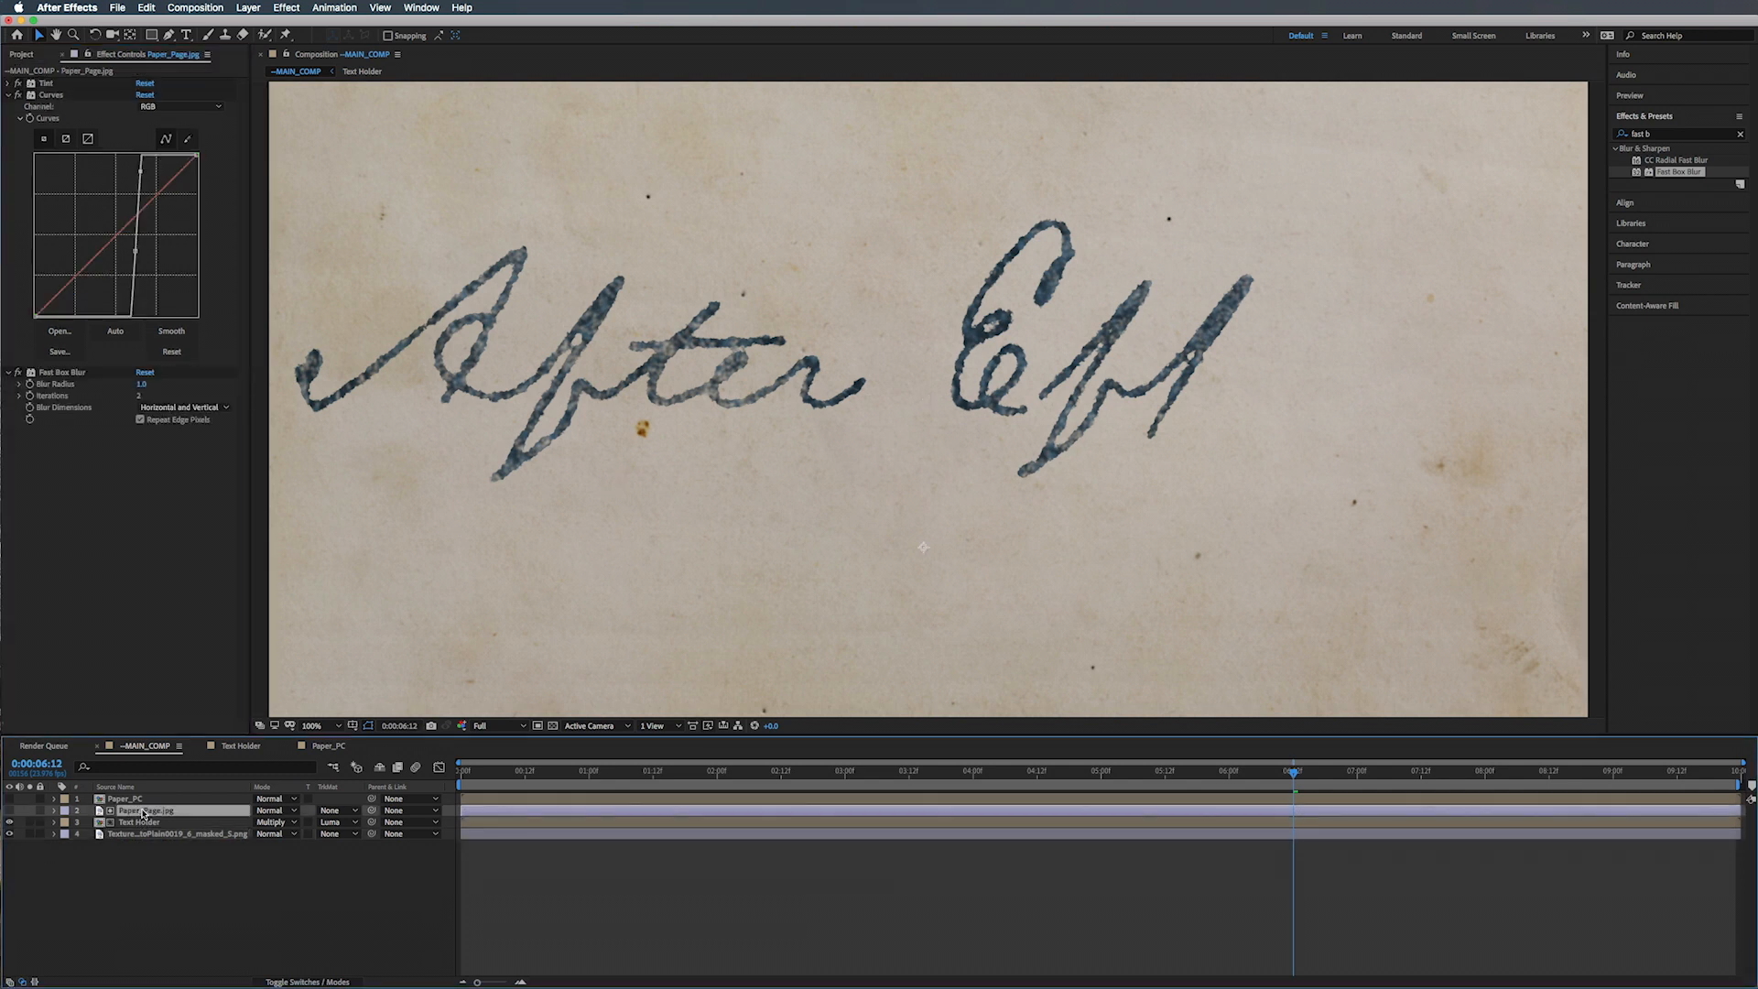
left_click(136, 255)
left_click_drag(136, 253, 130, 254)
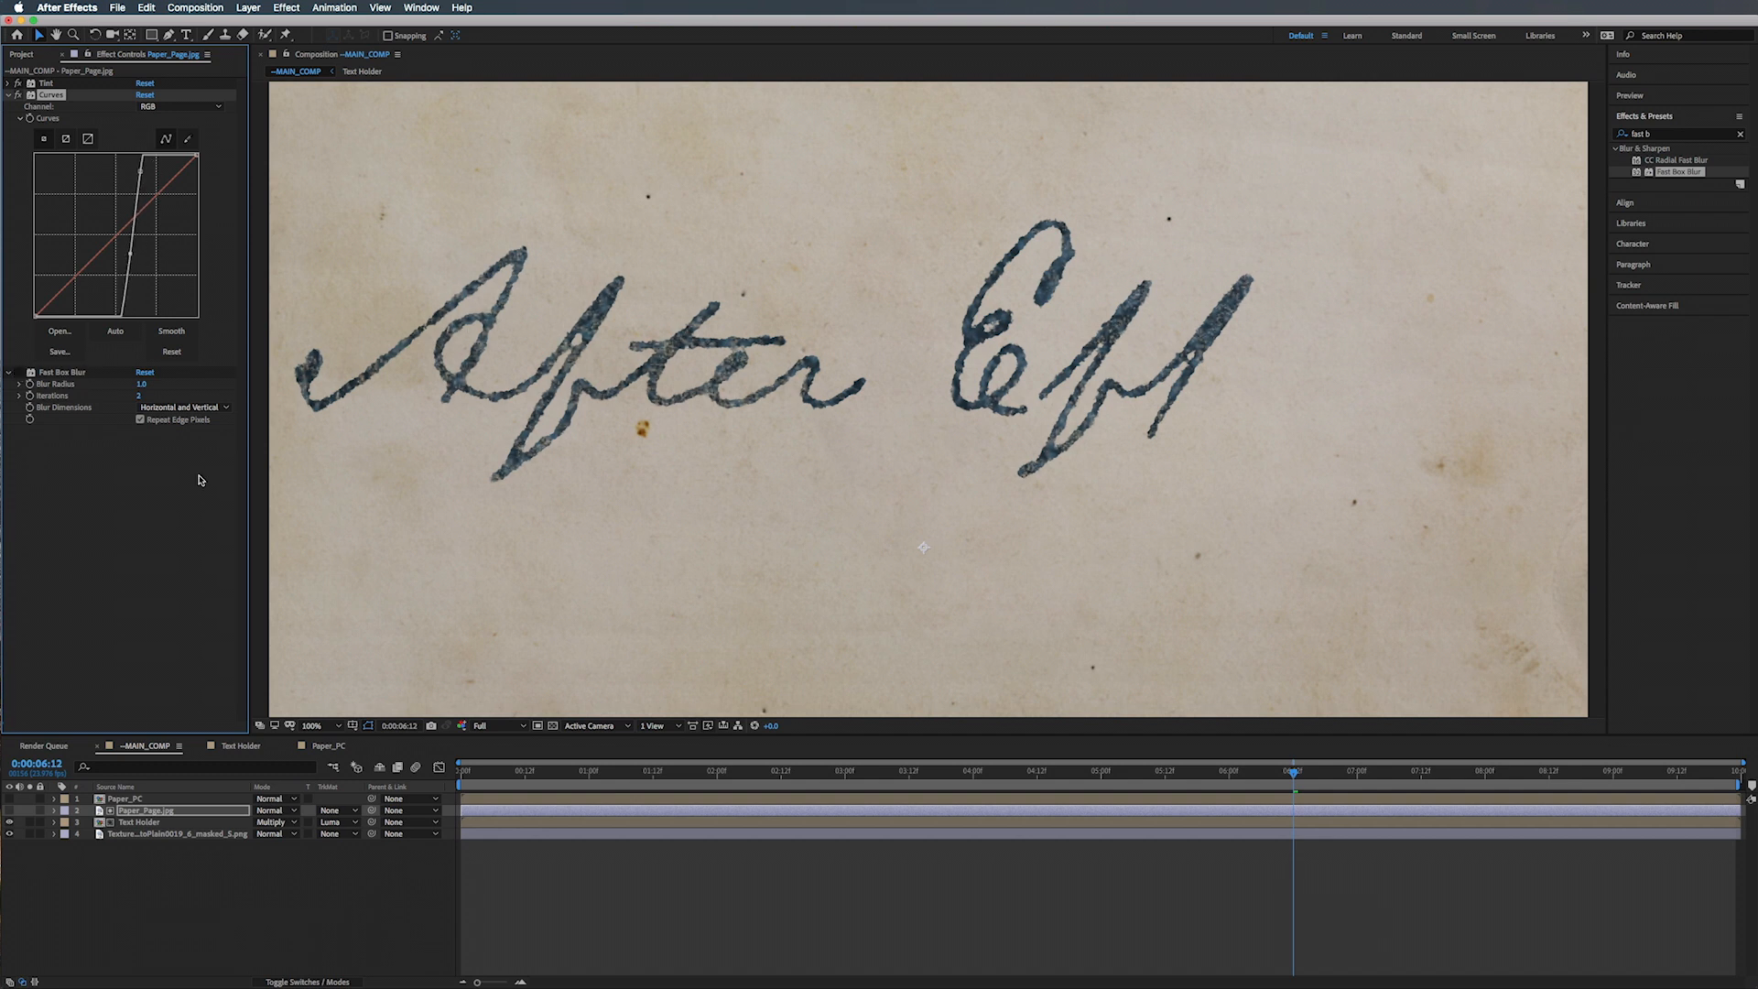
left_click(53, 373)
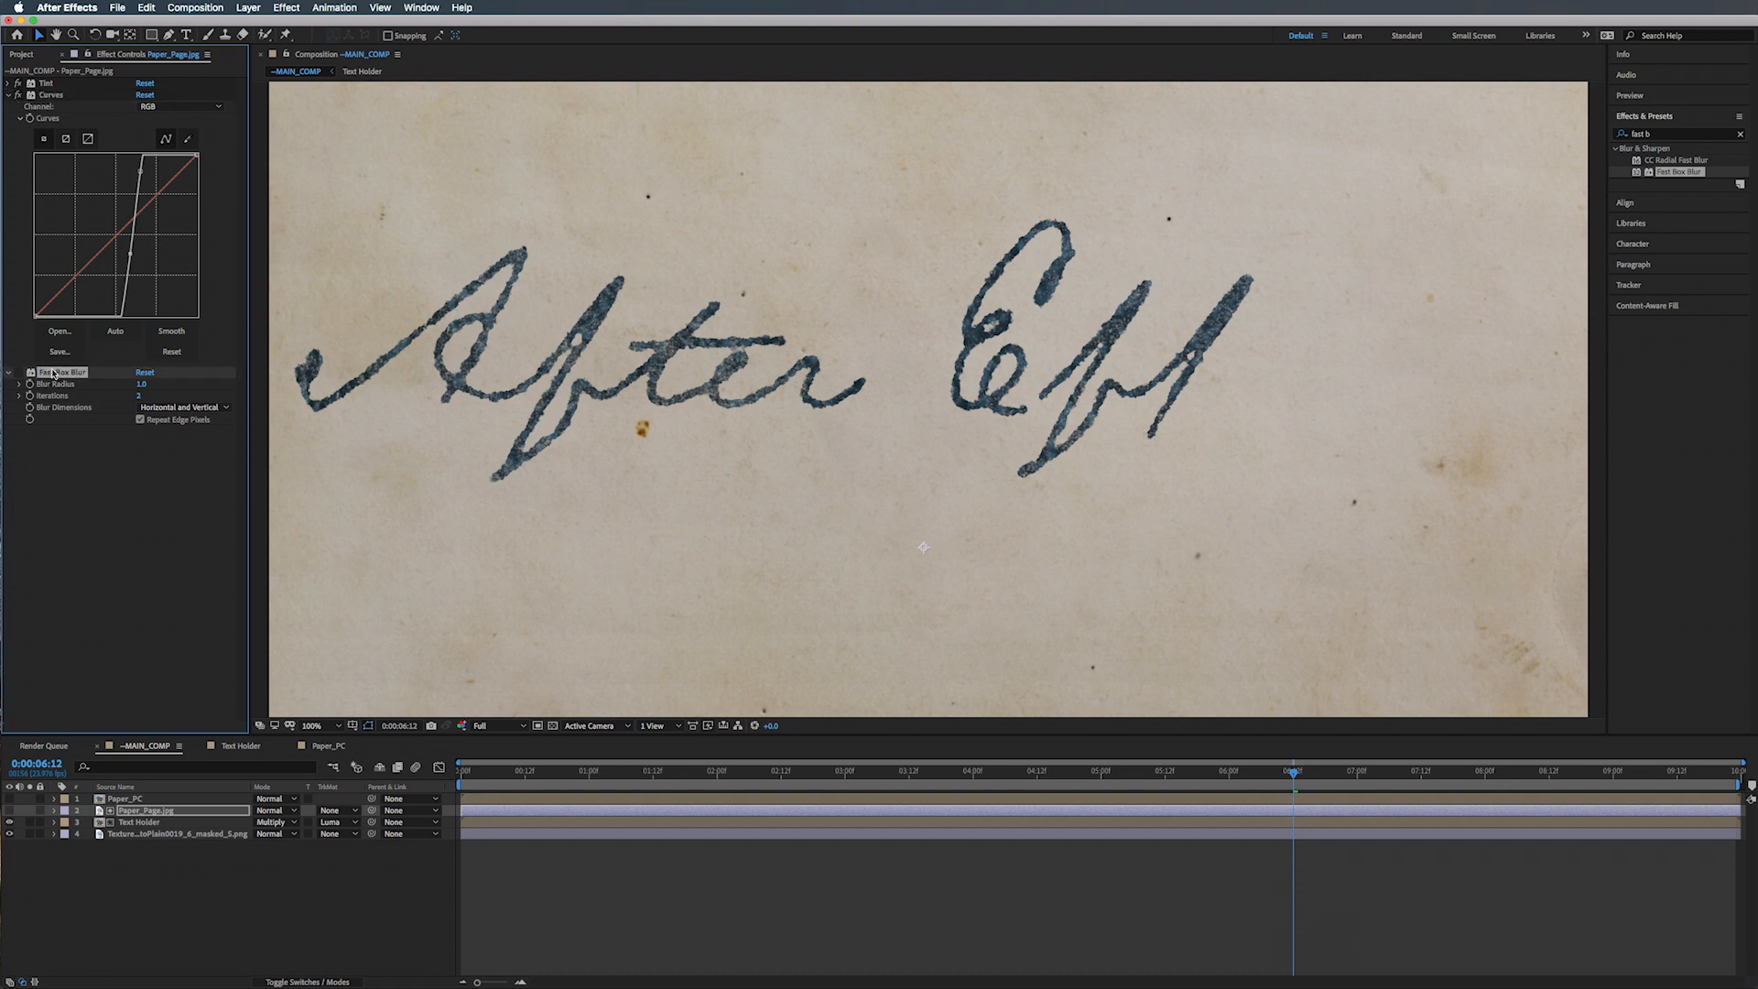
key("Delete")
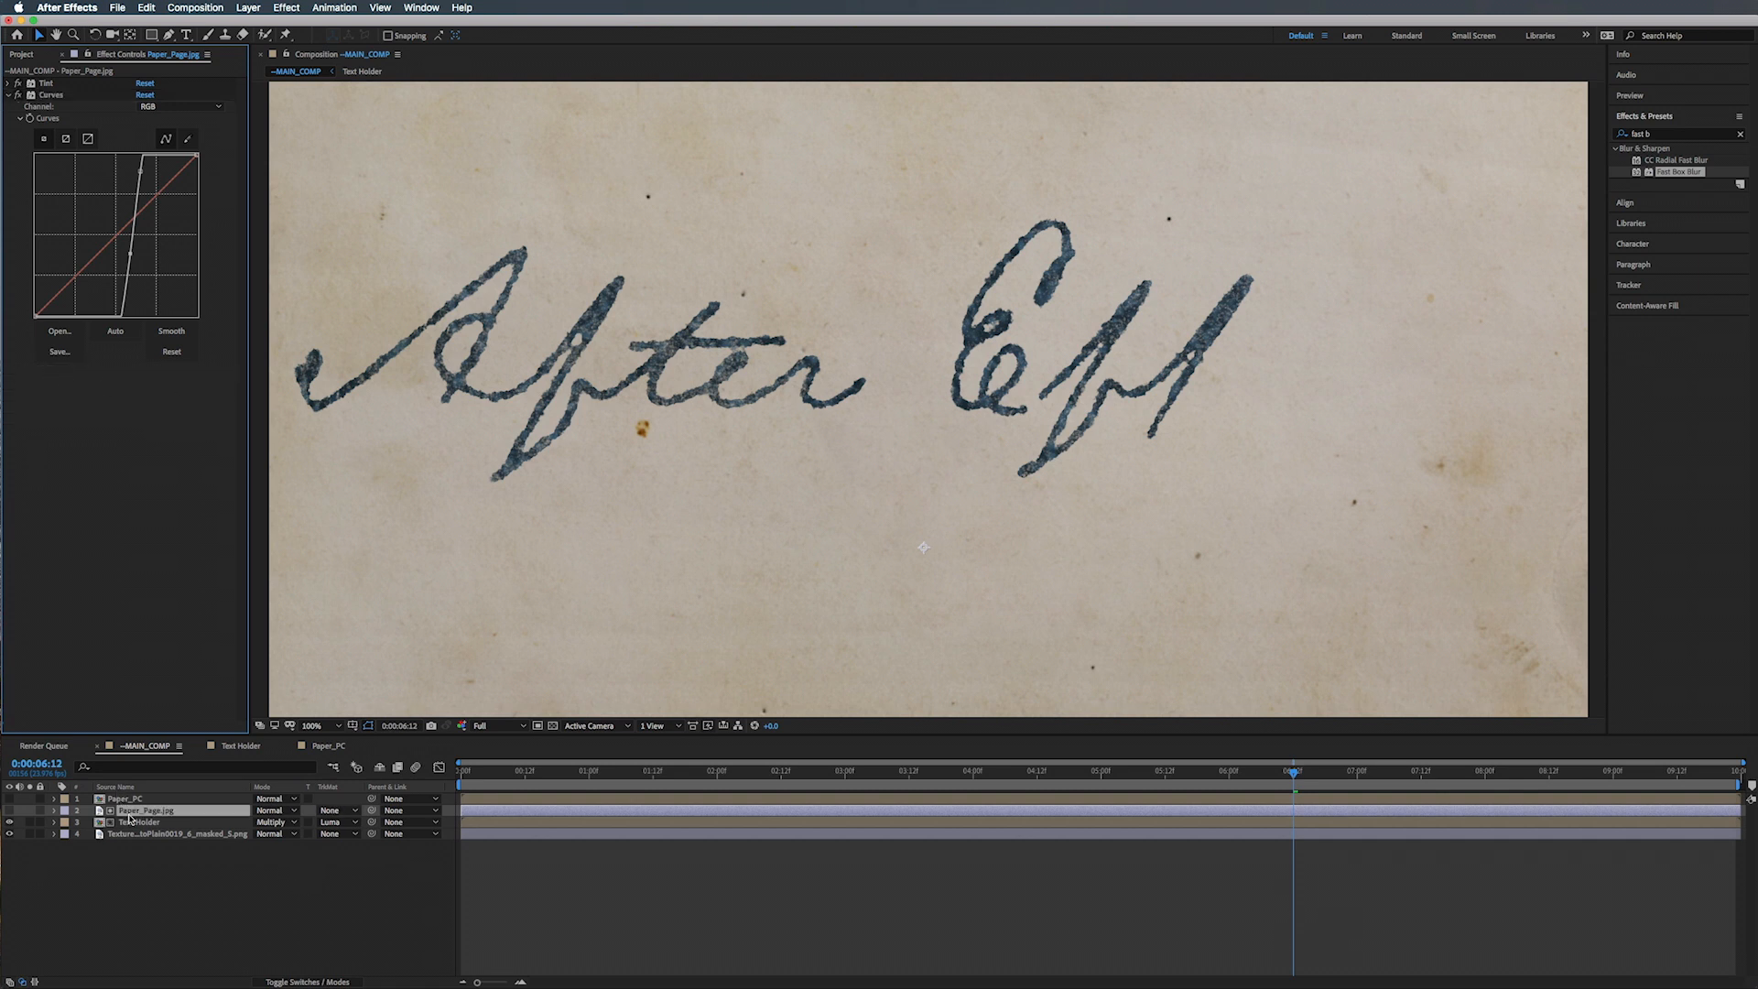
Step: Show the Paper_Page.jpg matte, move it slightly up and left in the frame, and hide the layer again
left_click(9, 810)
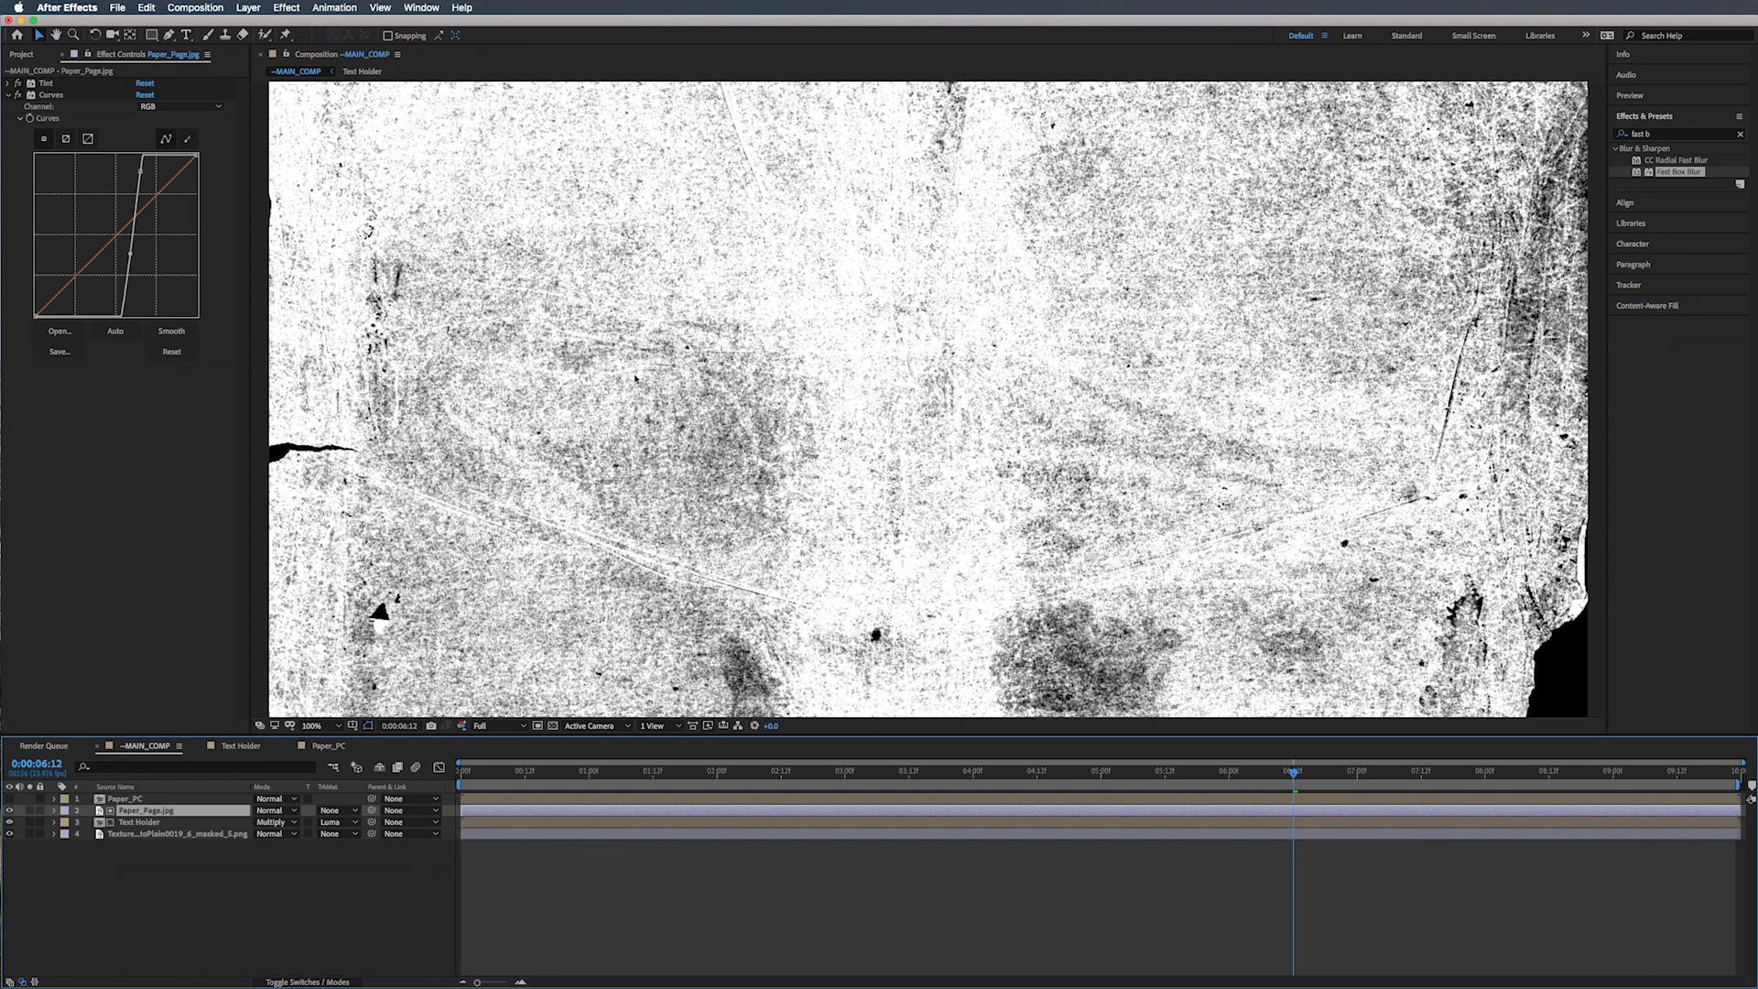
left_click_drag(635, 377, 607, 336)
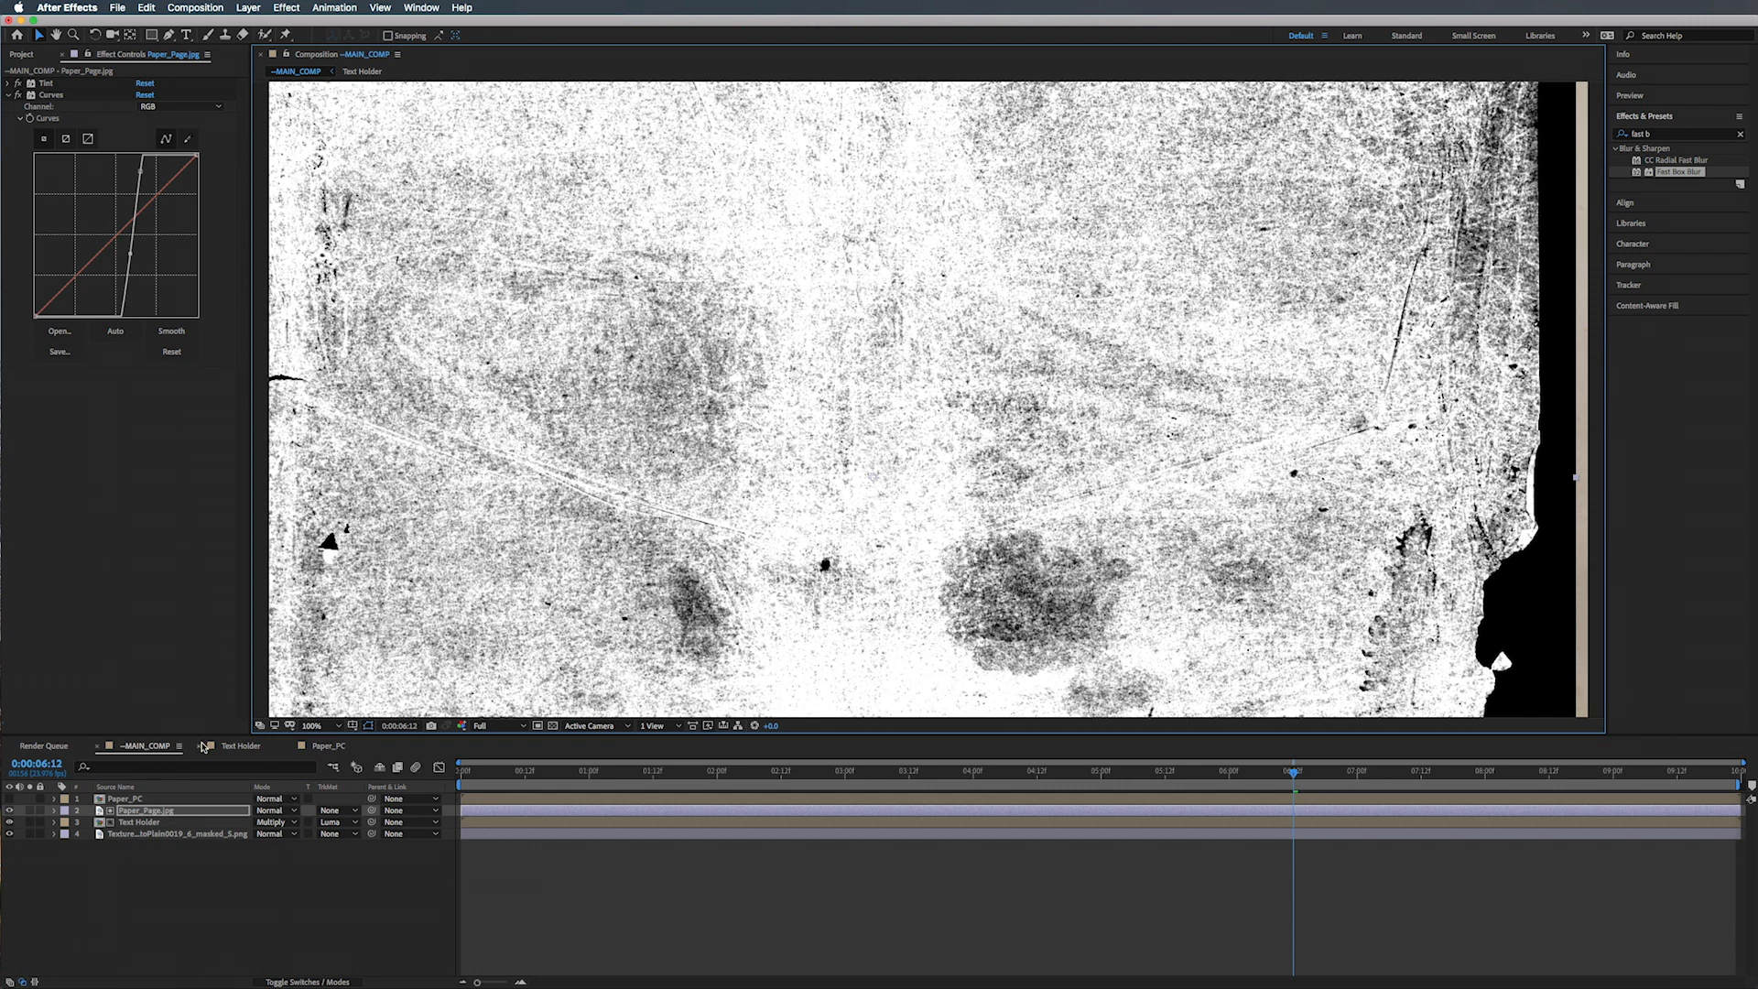
left_click(13, 811)
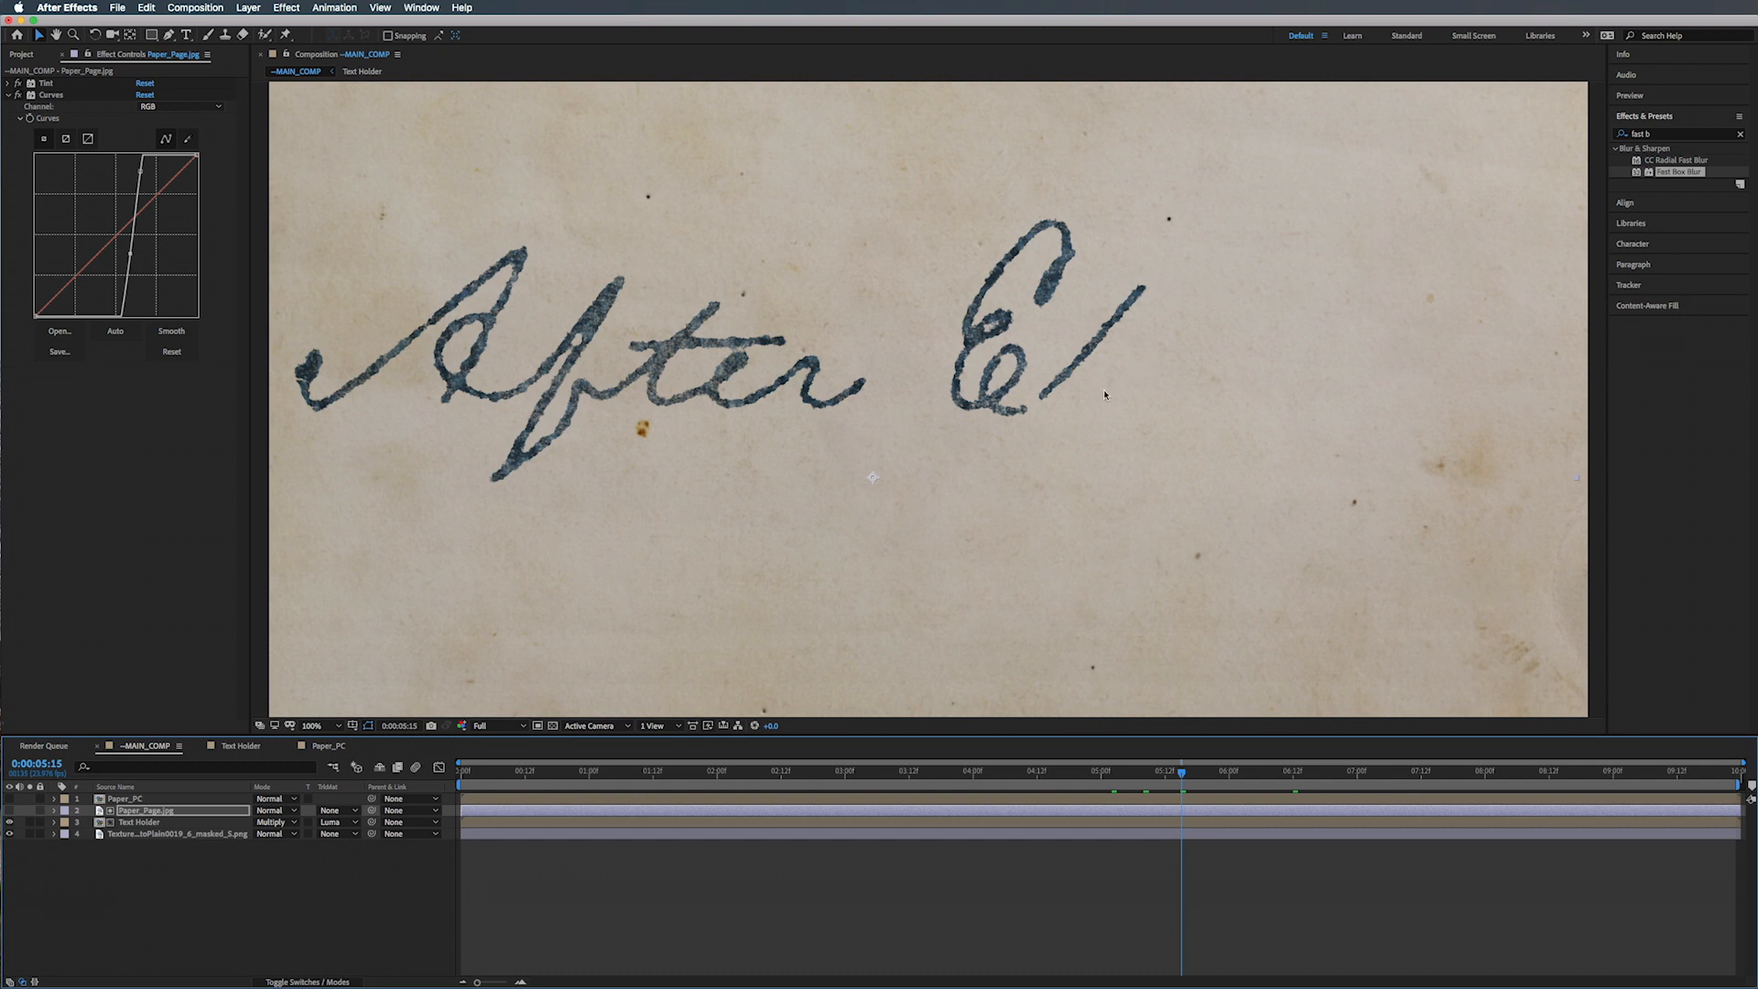
Step: Open the Text Holder composition and add a new adjustment layer above the Stroke layer
double_click(138, 824)
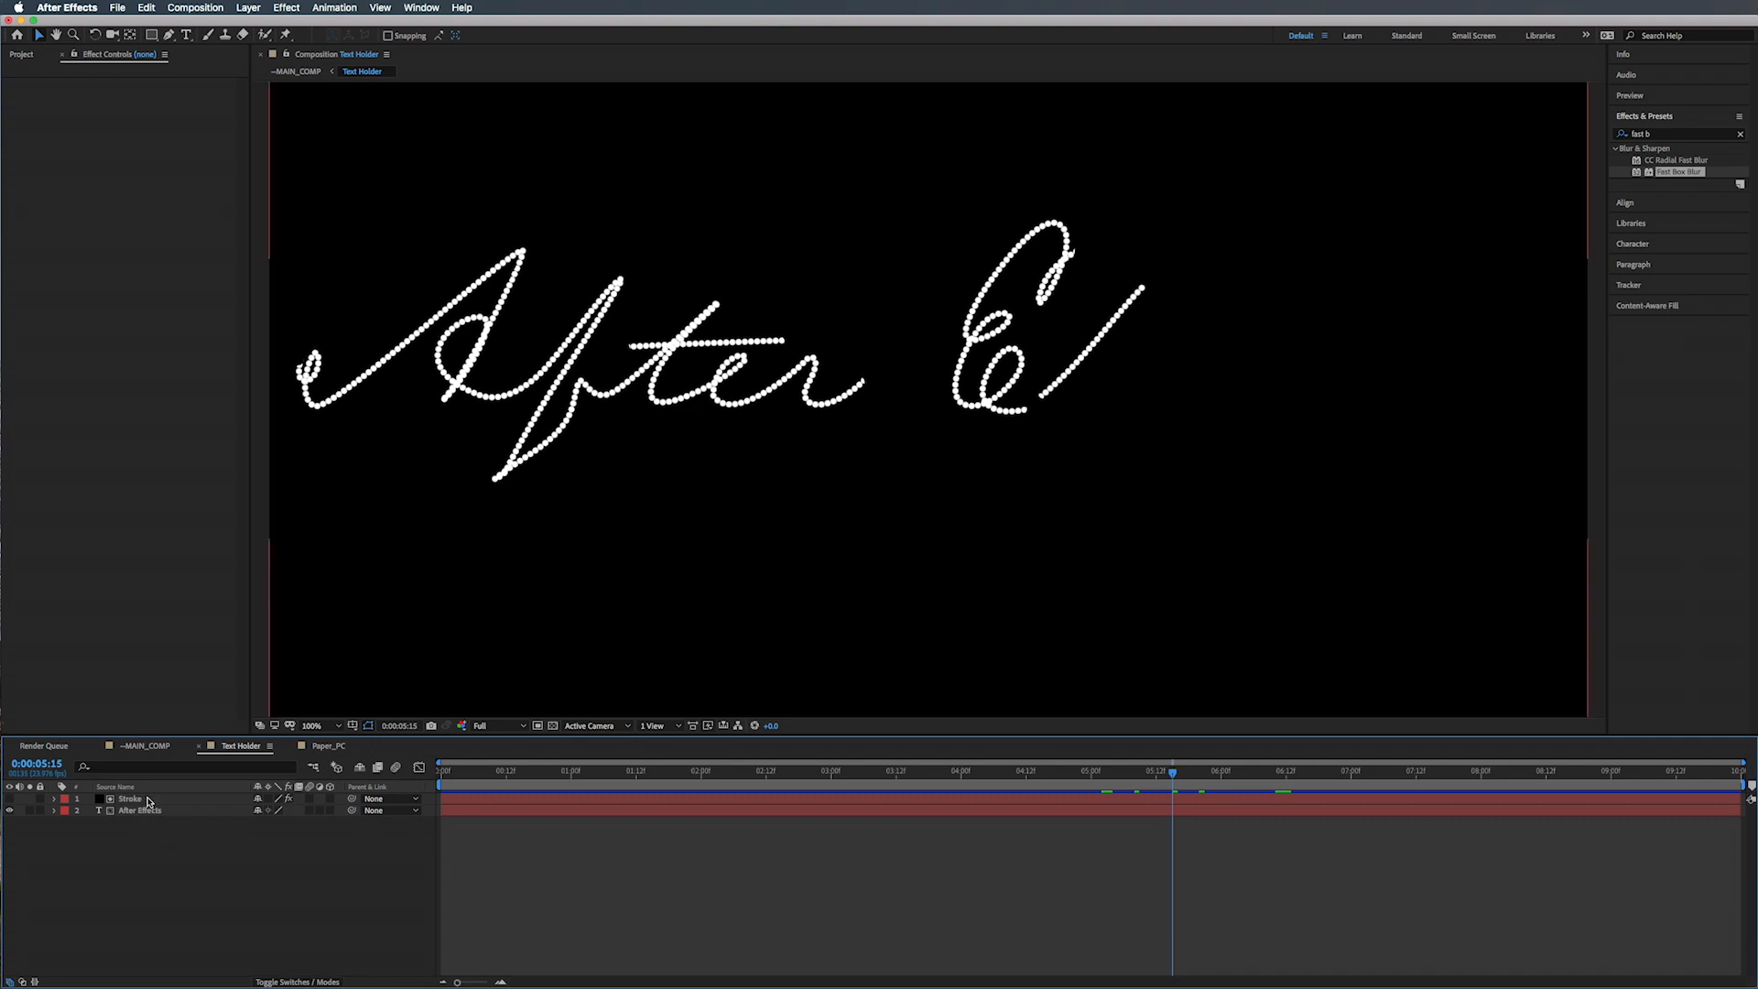
left_click(147, 797)
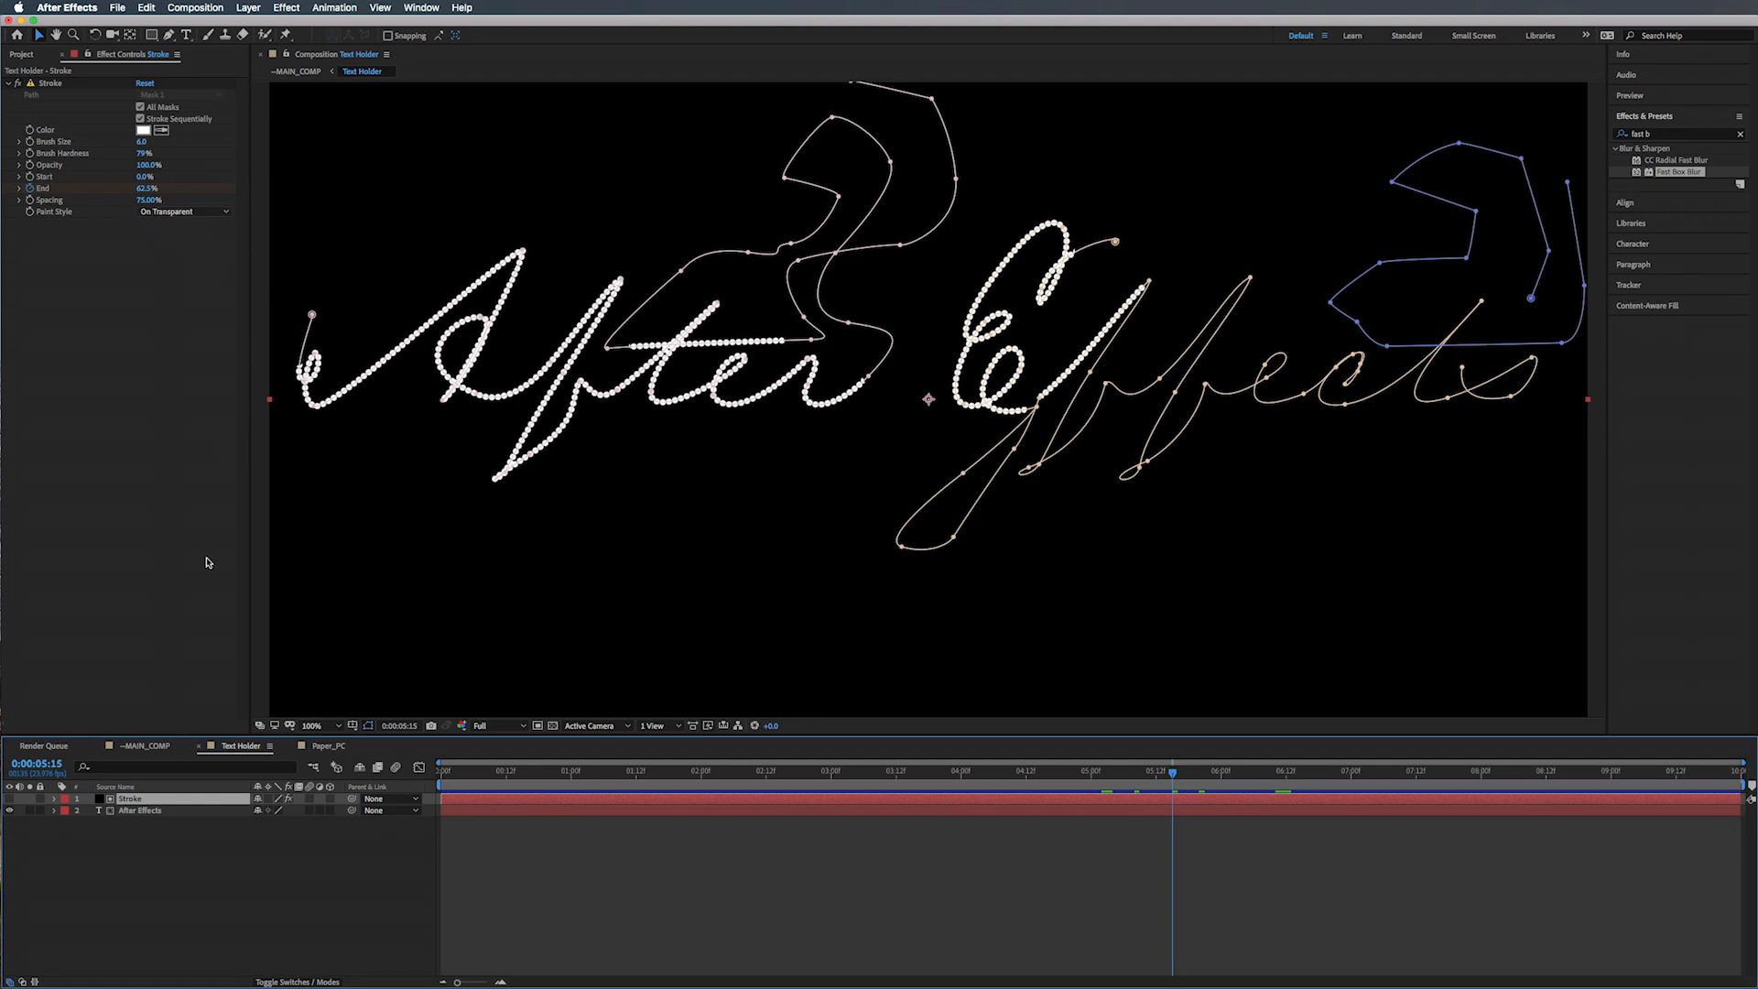
left_click(310, 800)
right_click(196, 888)
mouse_move(254, 835)
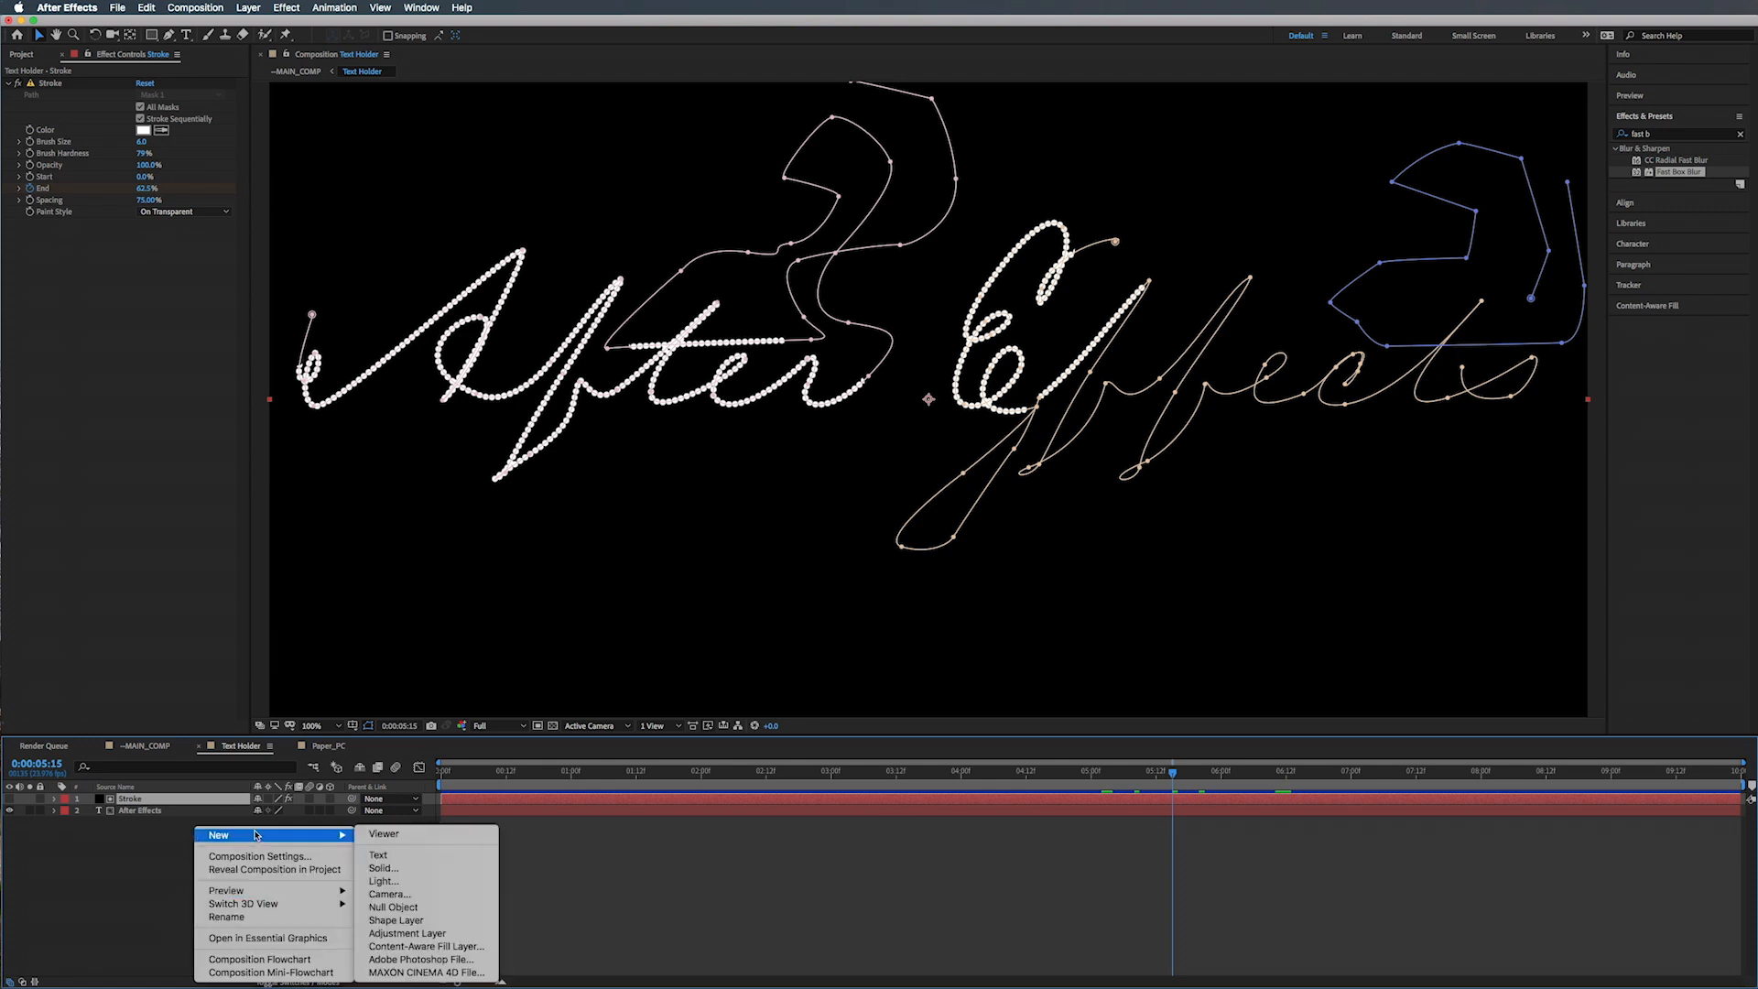
left_click(407, 933)
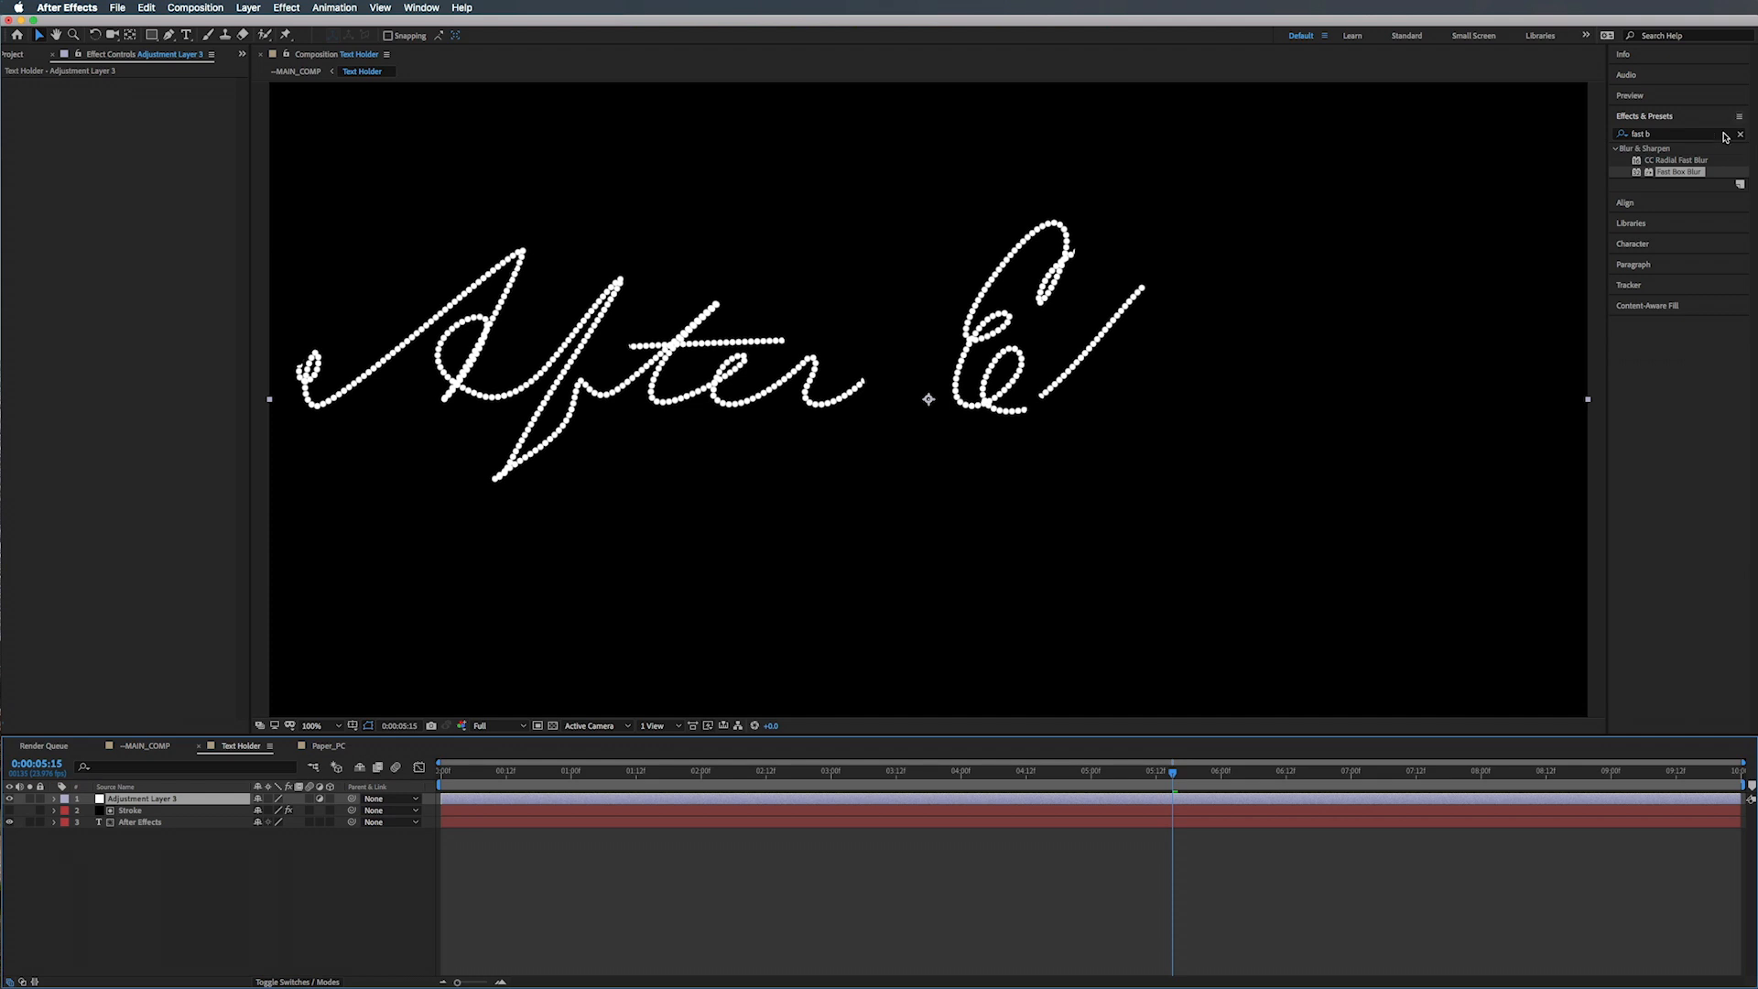
Step: Search the effects for "forc" and apply CC Force Motion Blur to the new adjustment layer
left_click(1672, 135)
triple_click(1672, 136)
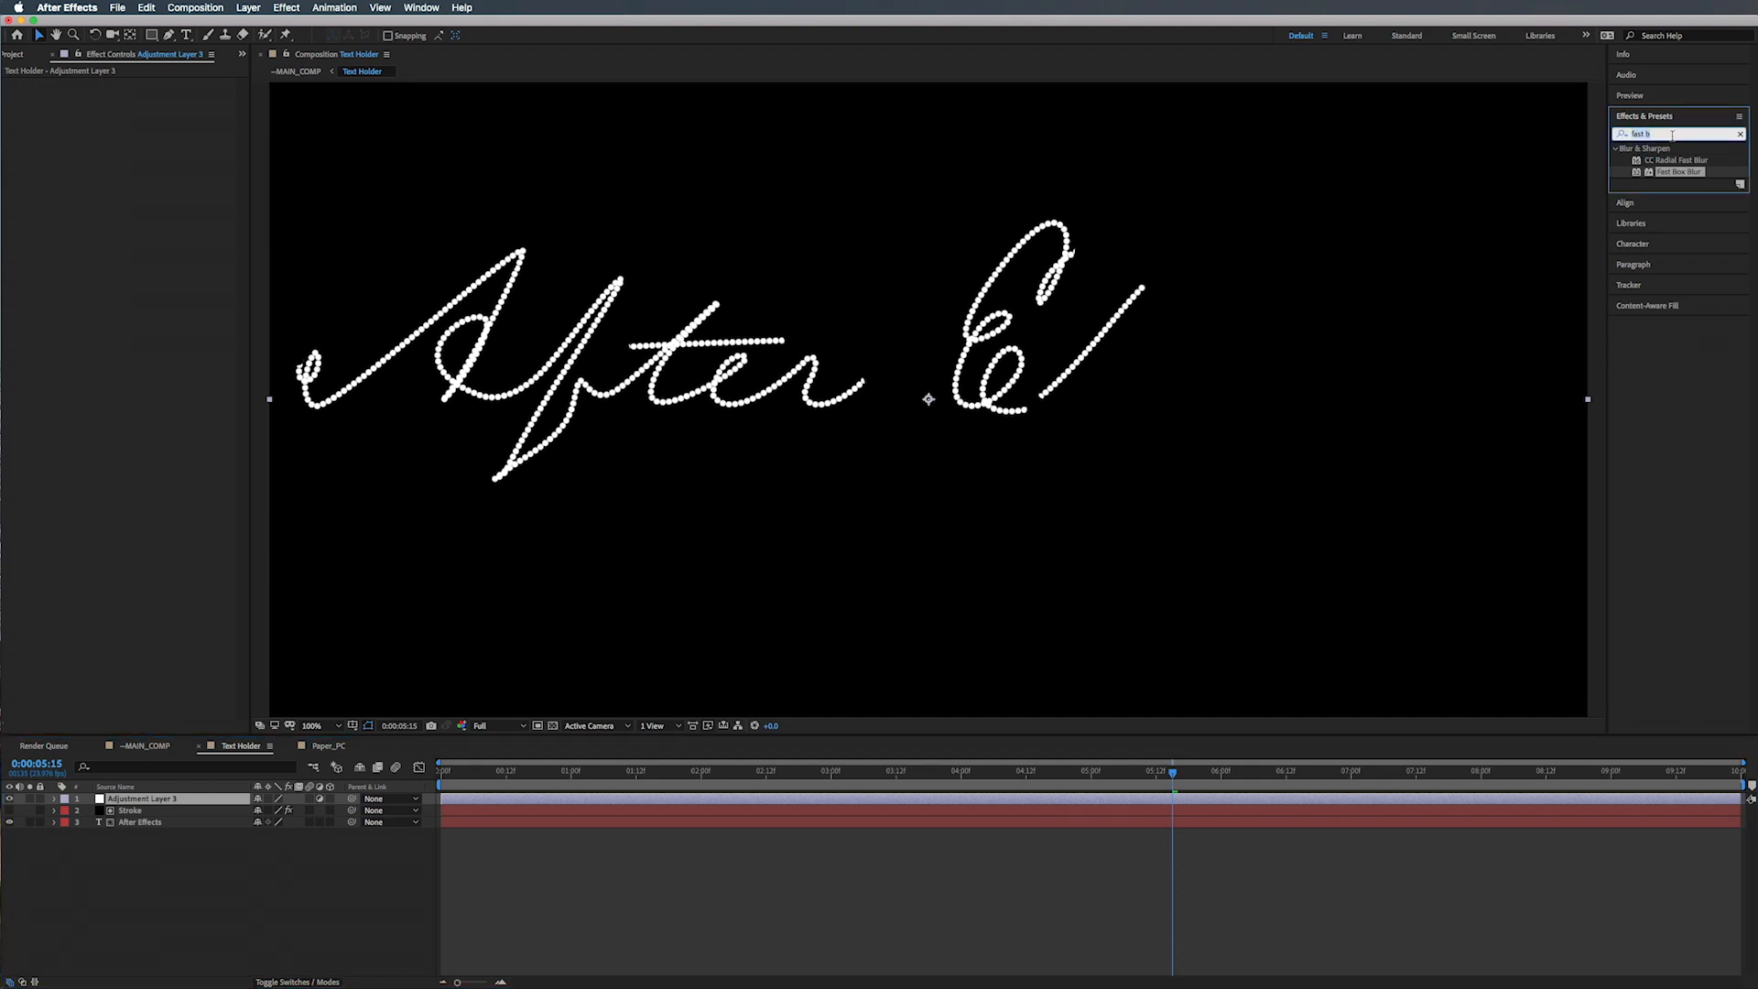
type("forc")
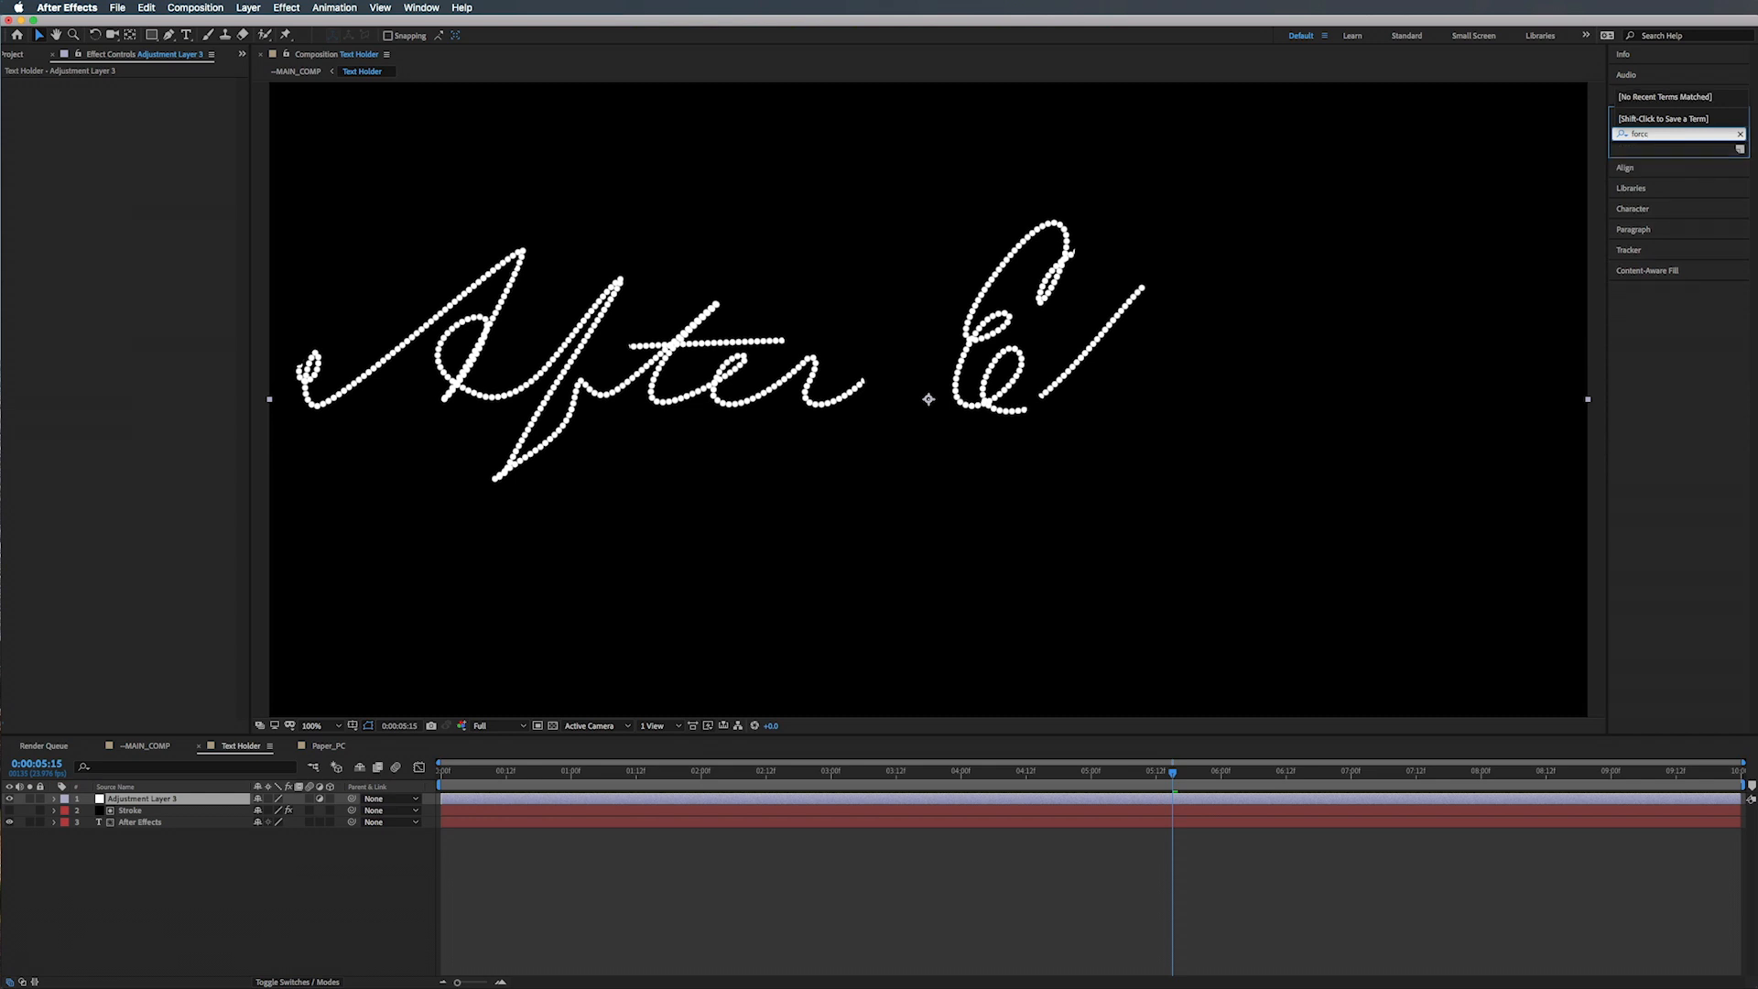
left_click(1708, 159)
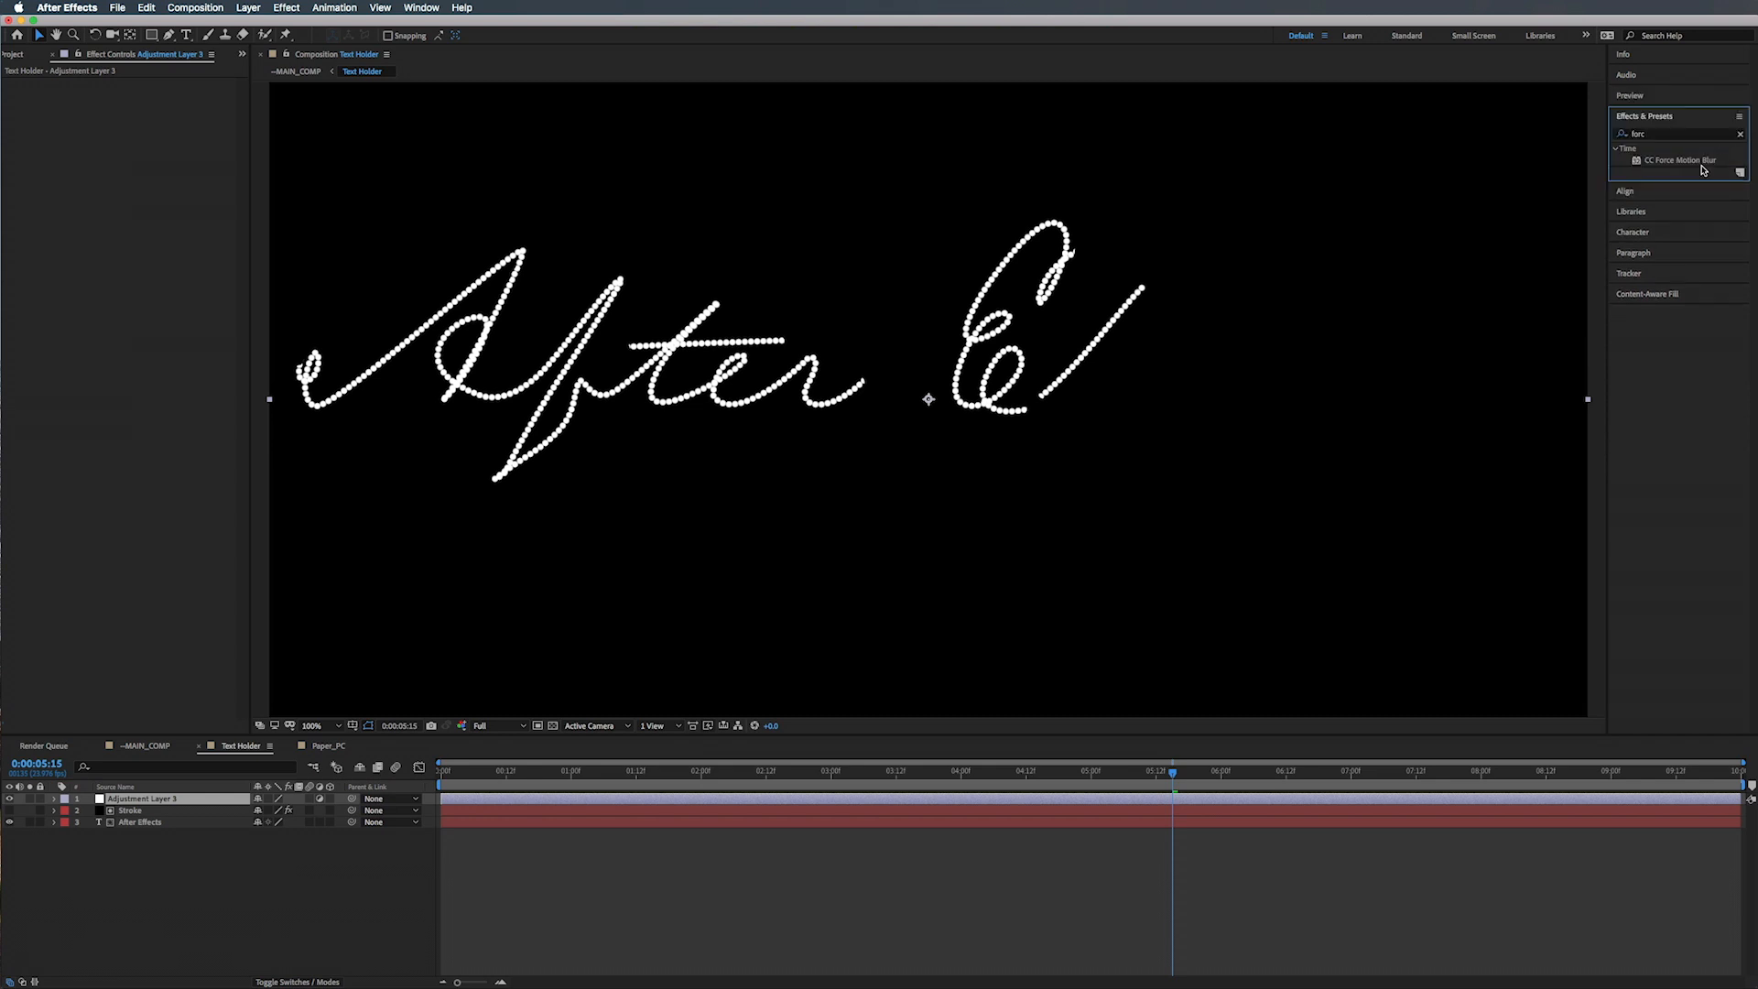
left_click_drag(1705, 162, 151, 209)
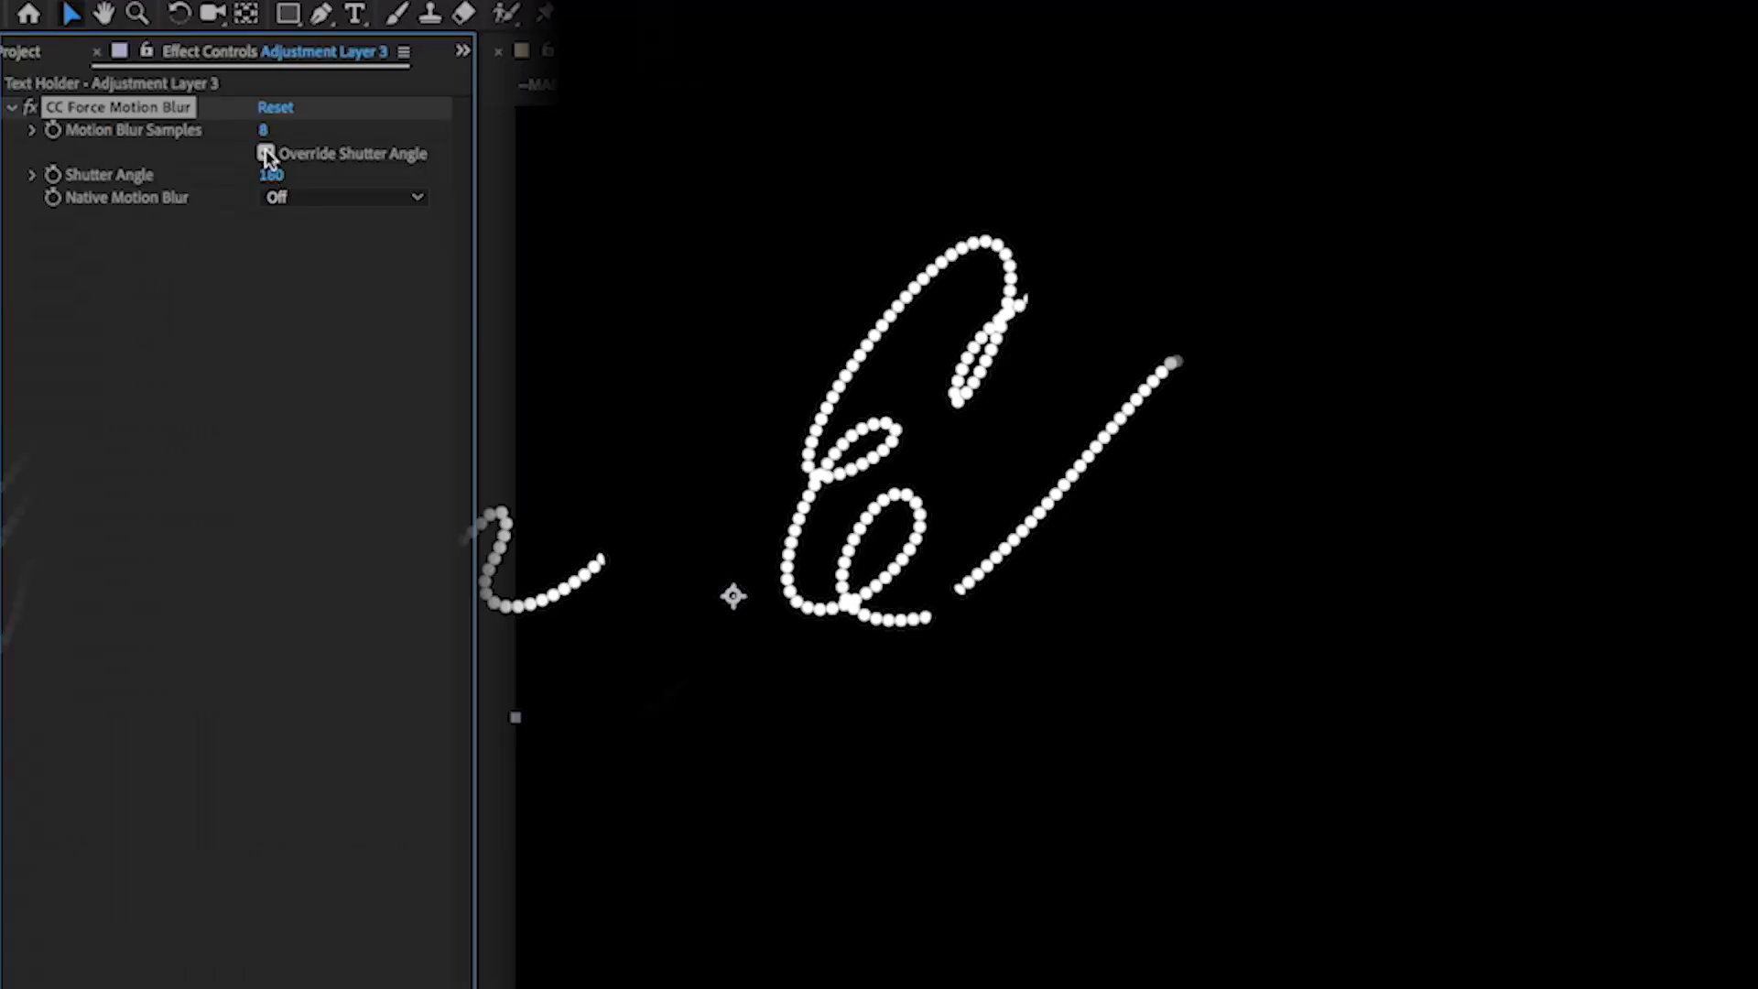
Step: Set CC Force Motion Blur's Motion Blur Samples to 5 and raise its Shutter Angle to 700
left_click(139, 94)
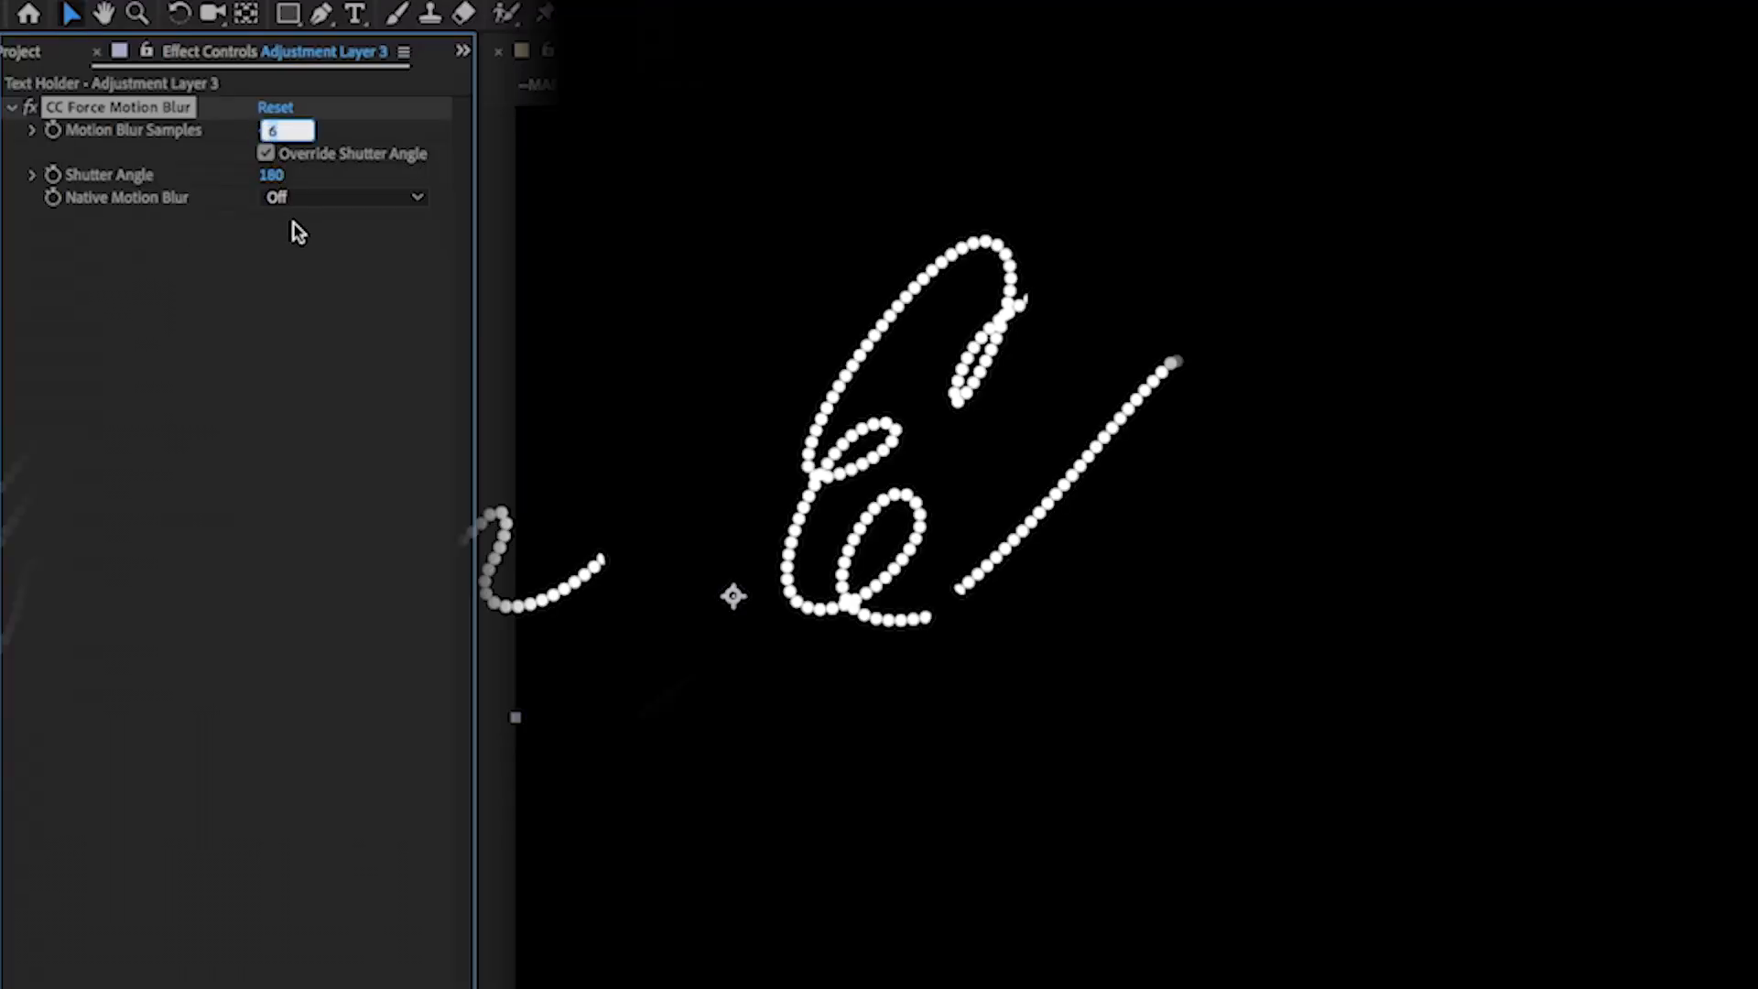
type("5")
left_click(274, 348)
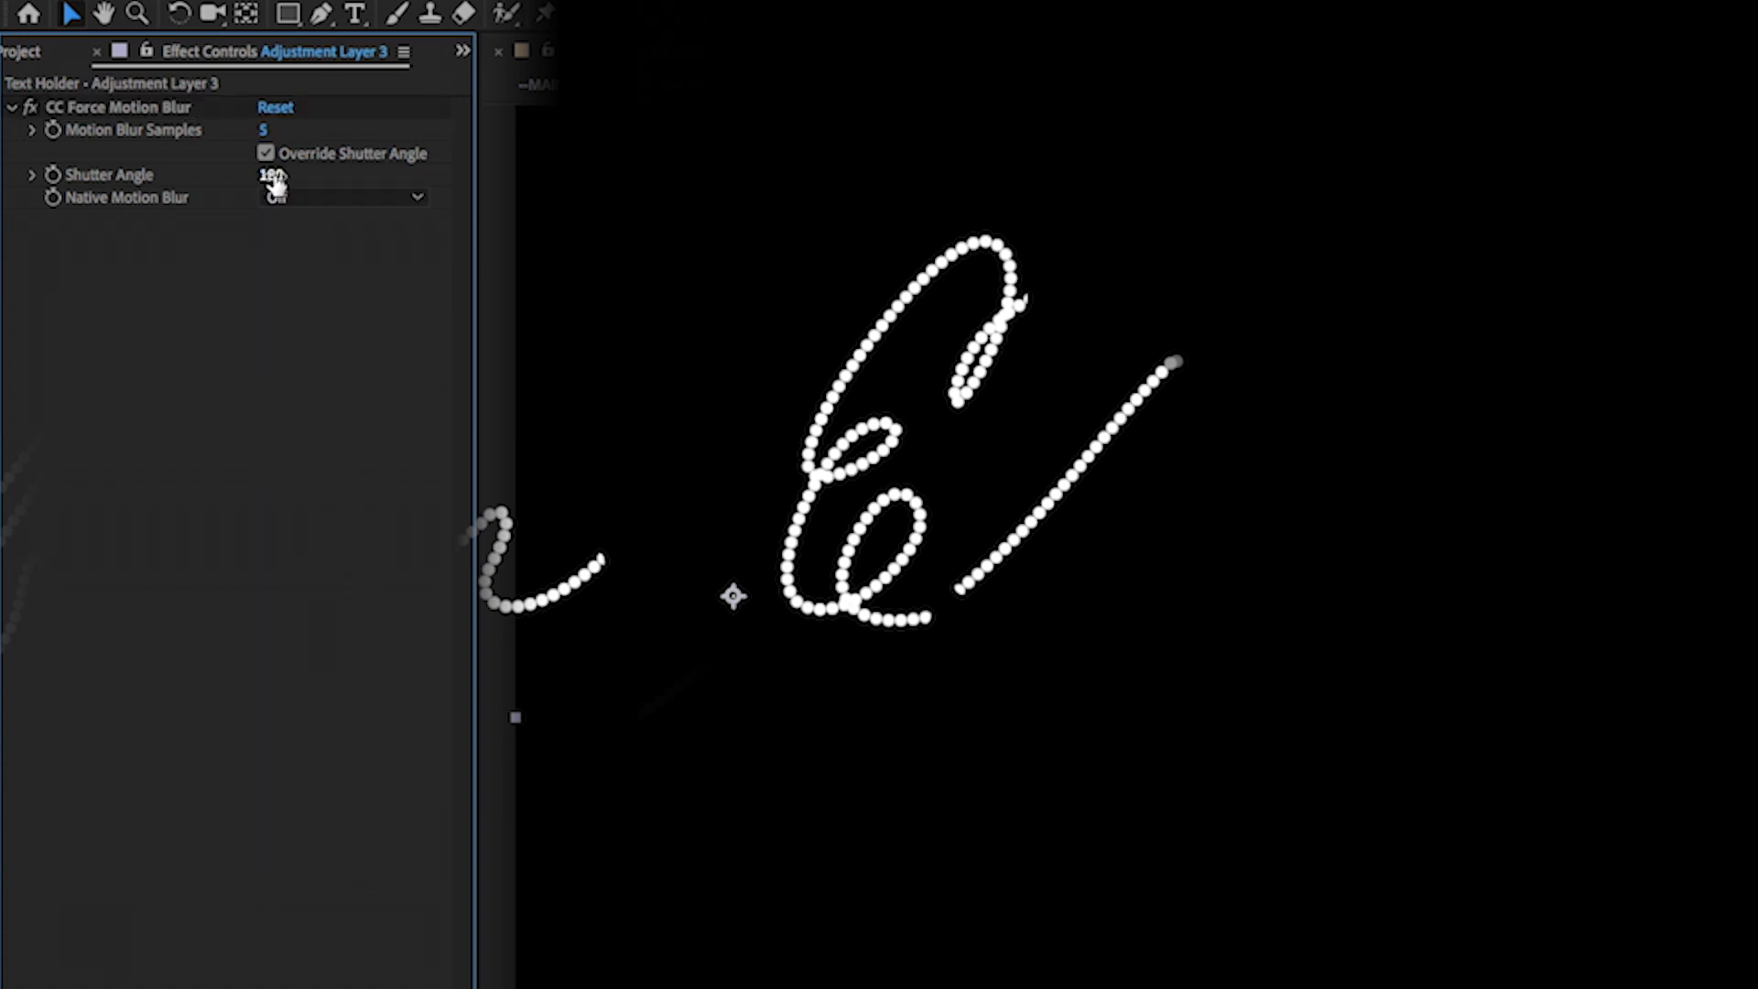
left_click_drag(275, 183, 977, 182)
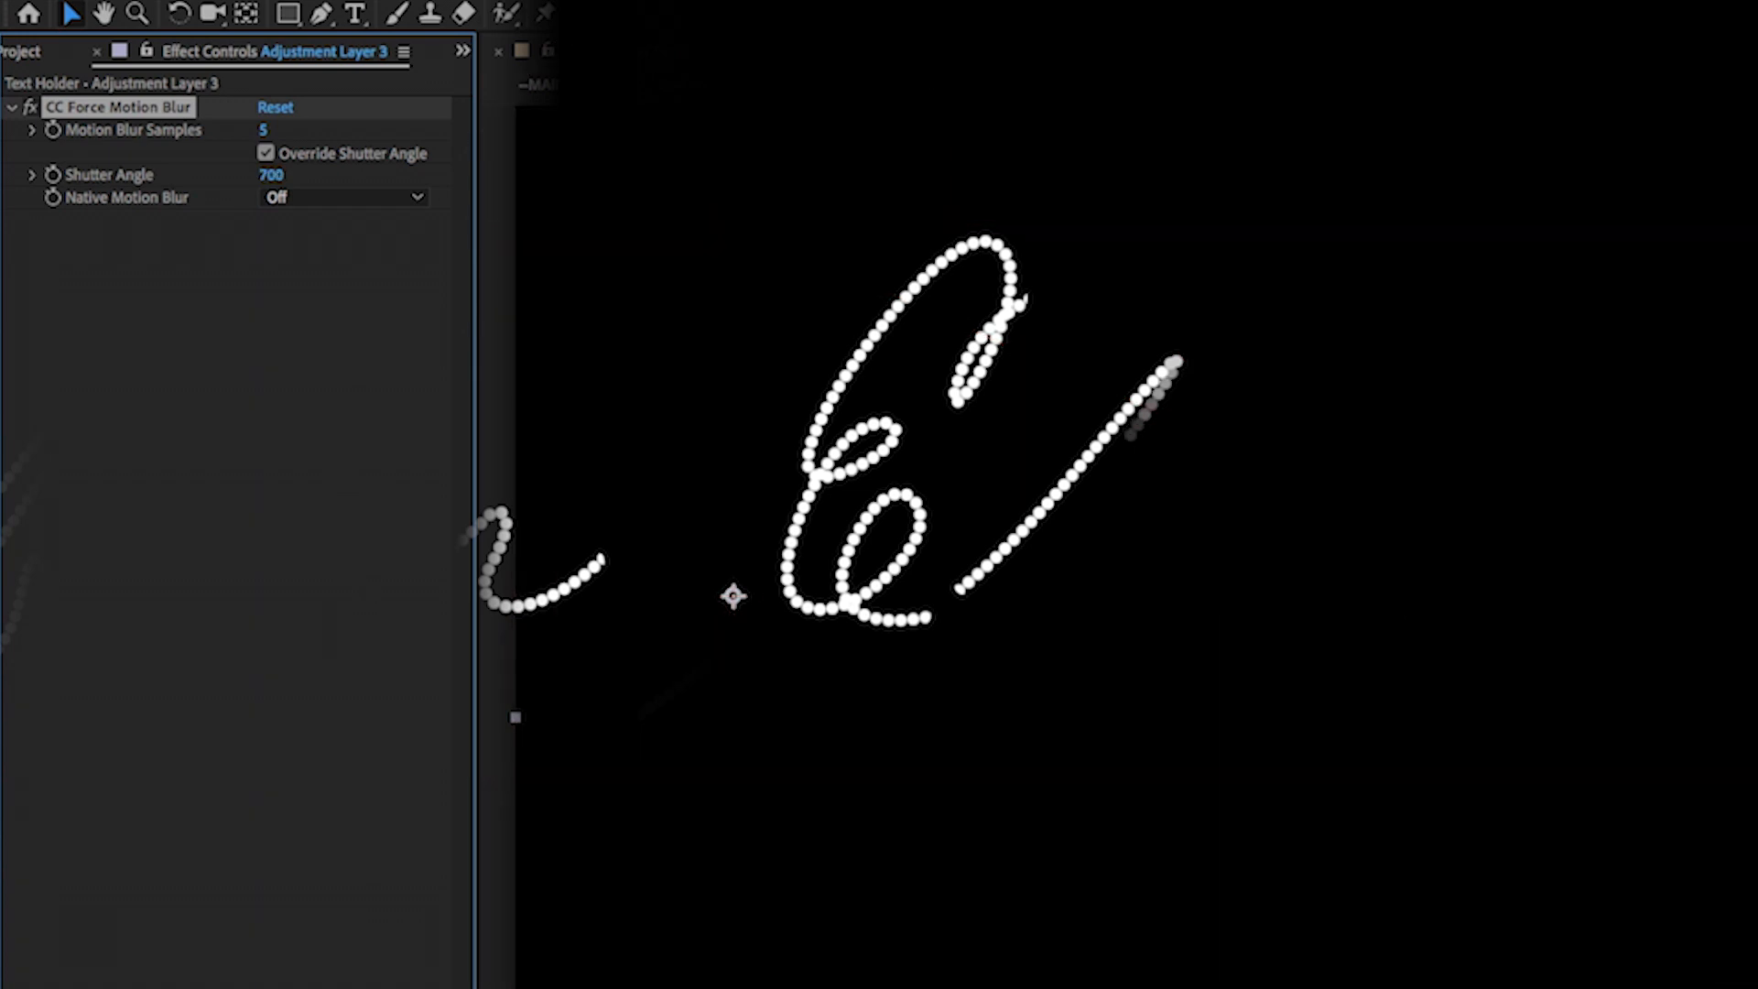
Step: Retune CC Force Motion Blur's Motion Blur Samples, trying 12 and replacing it with another value
left_click(262, 131)
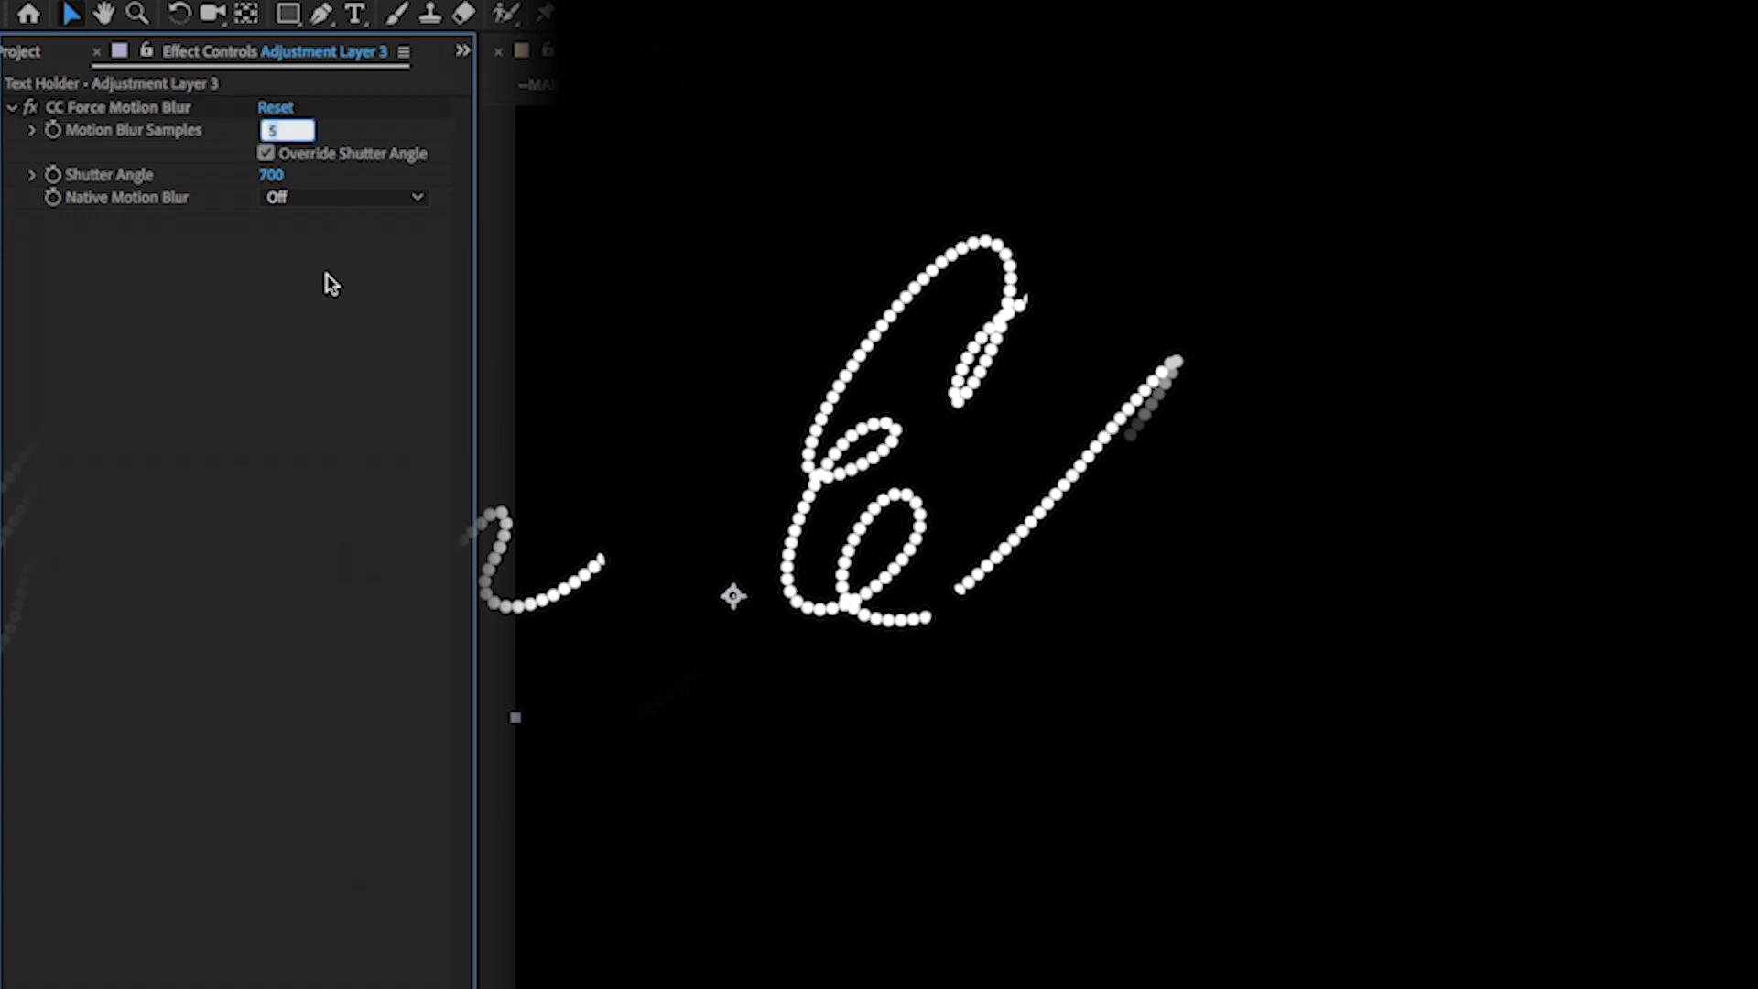
type("12")
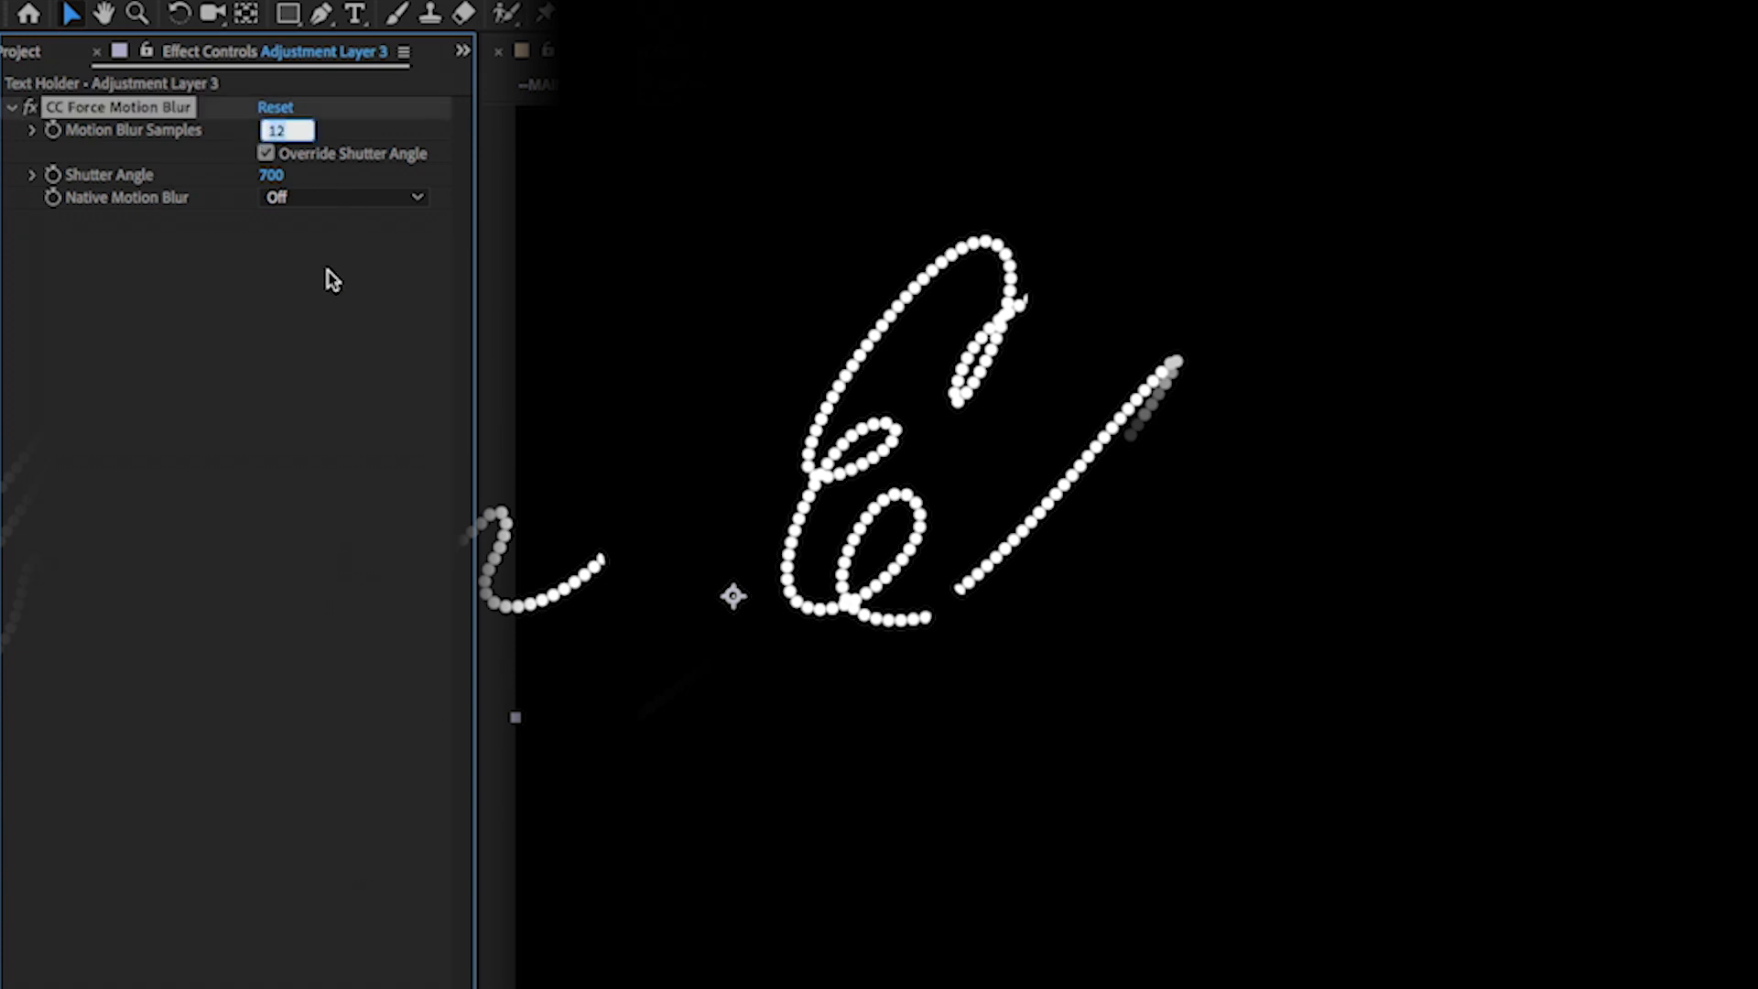
key("BackSpace")
type("4")
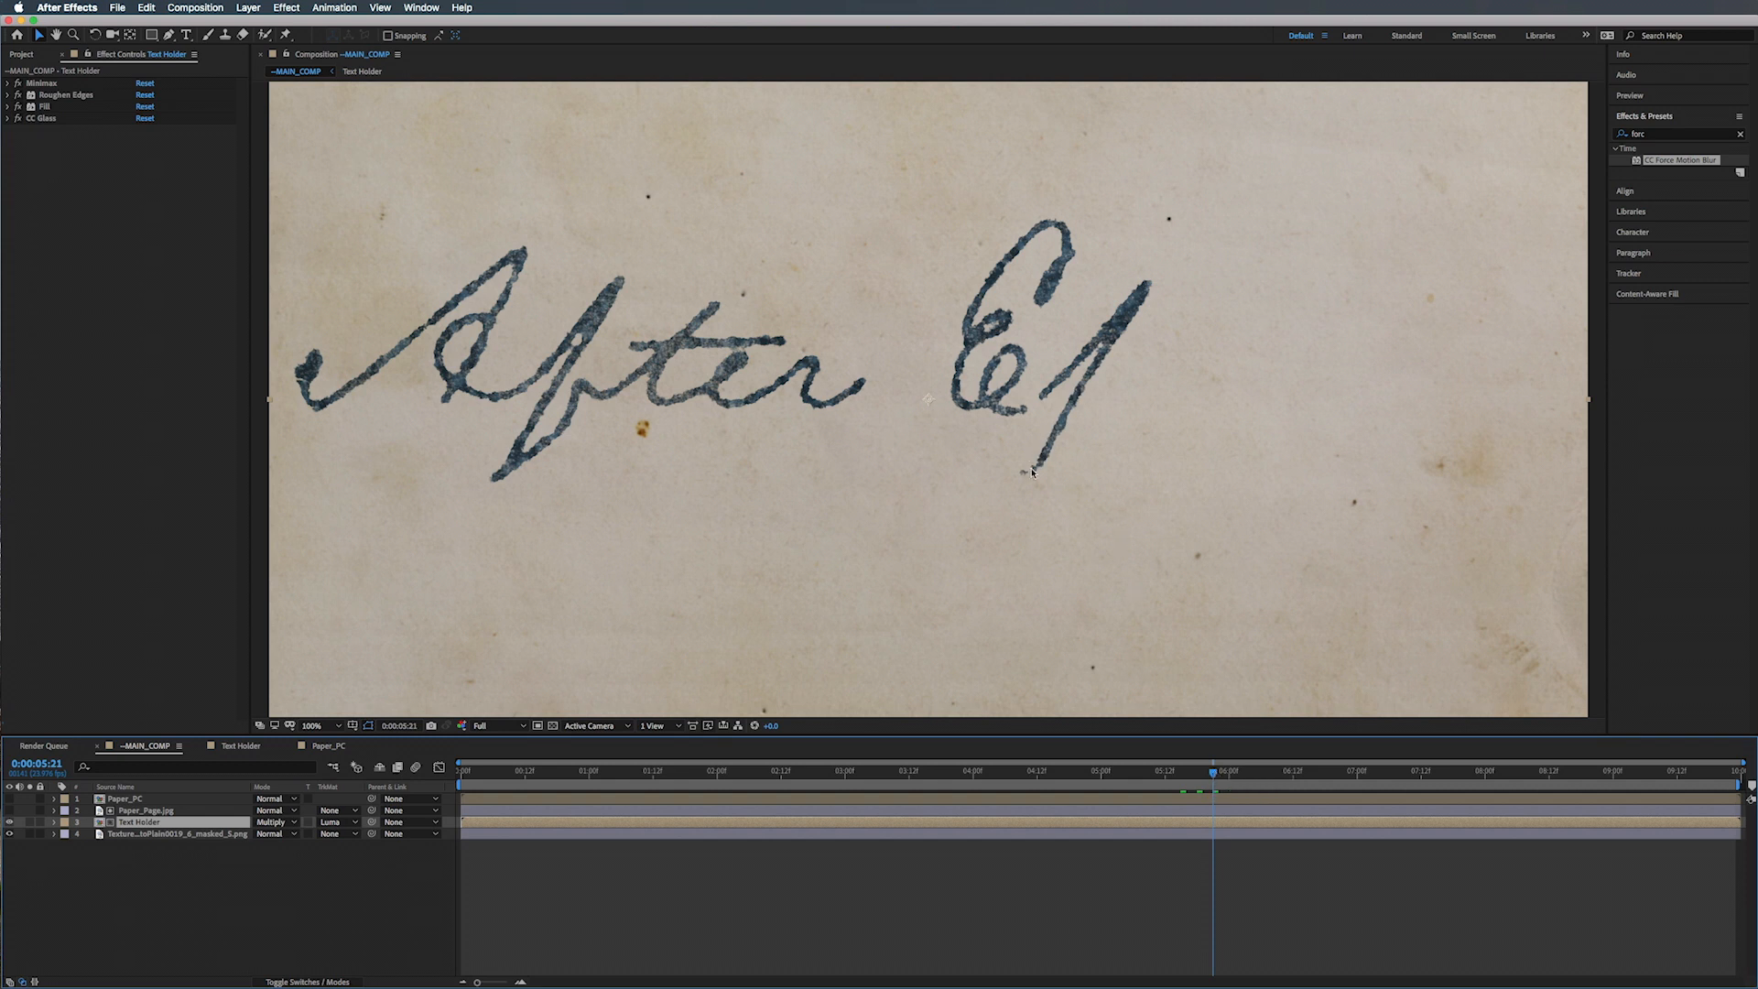
Step: Preview the ink handwriting reveal in ~MAIN_COMP with the motion blur applied
left_click(1304, 773)
key("space")
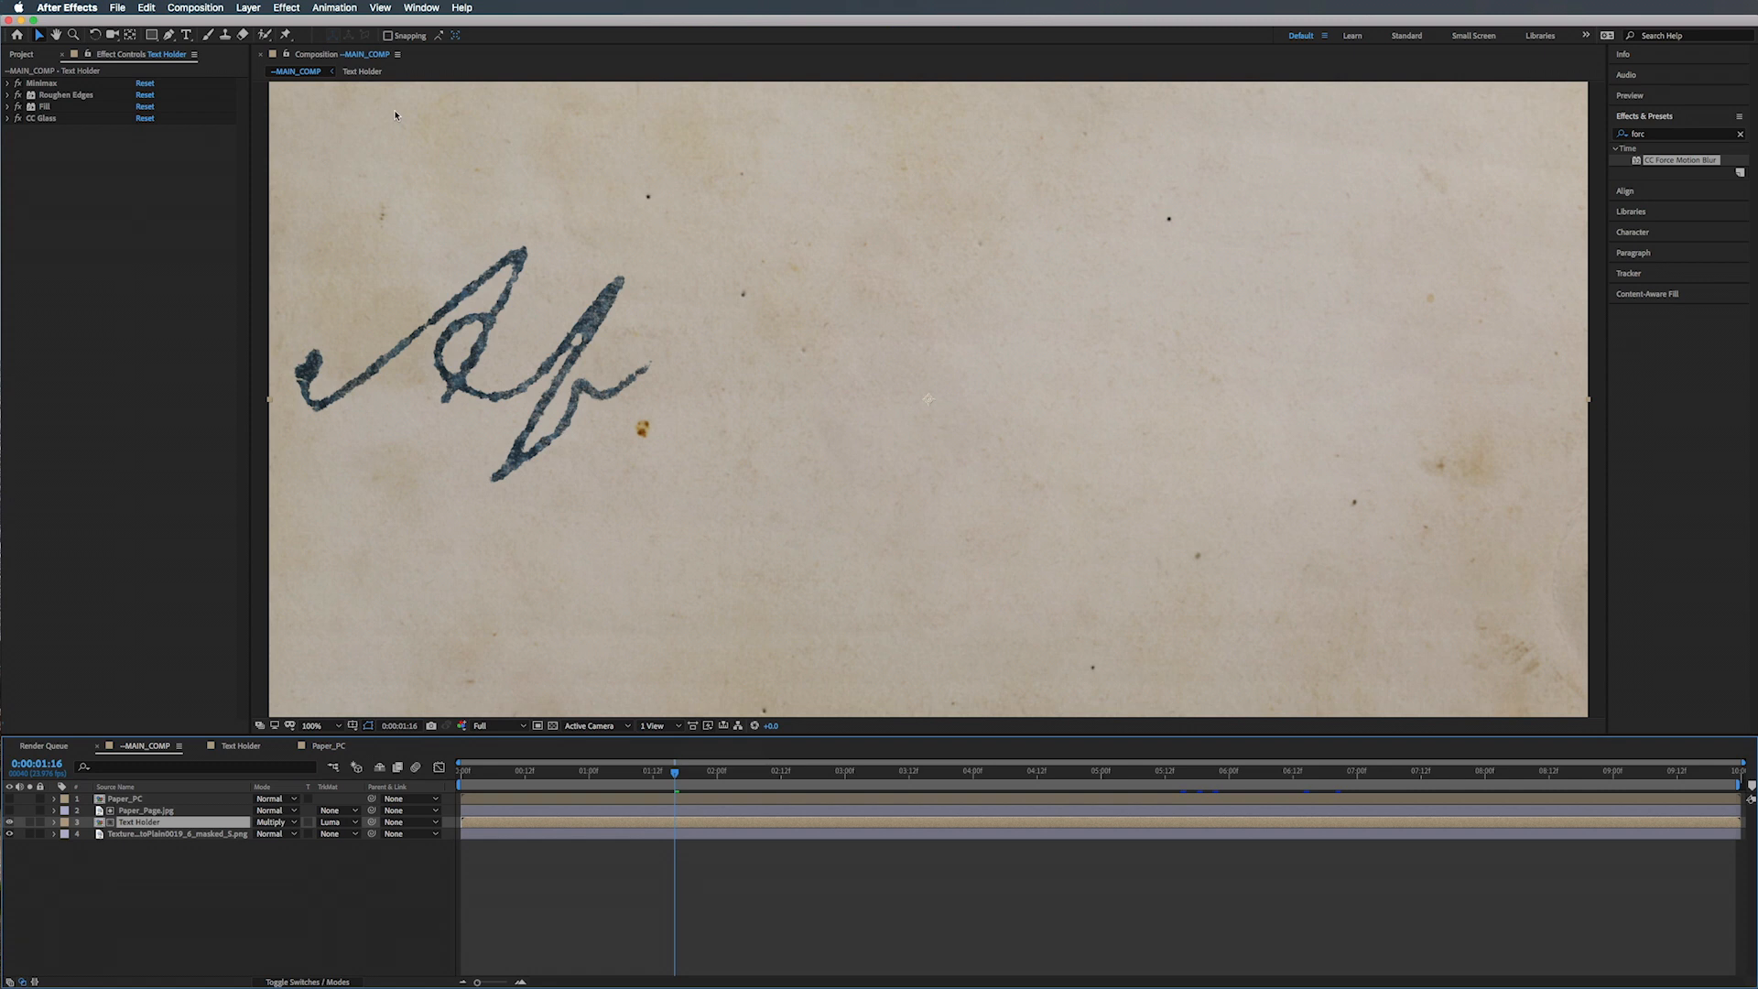